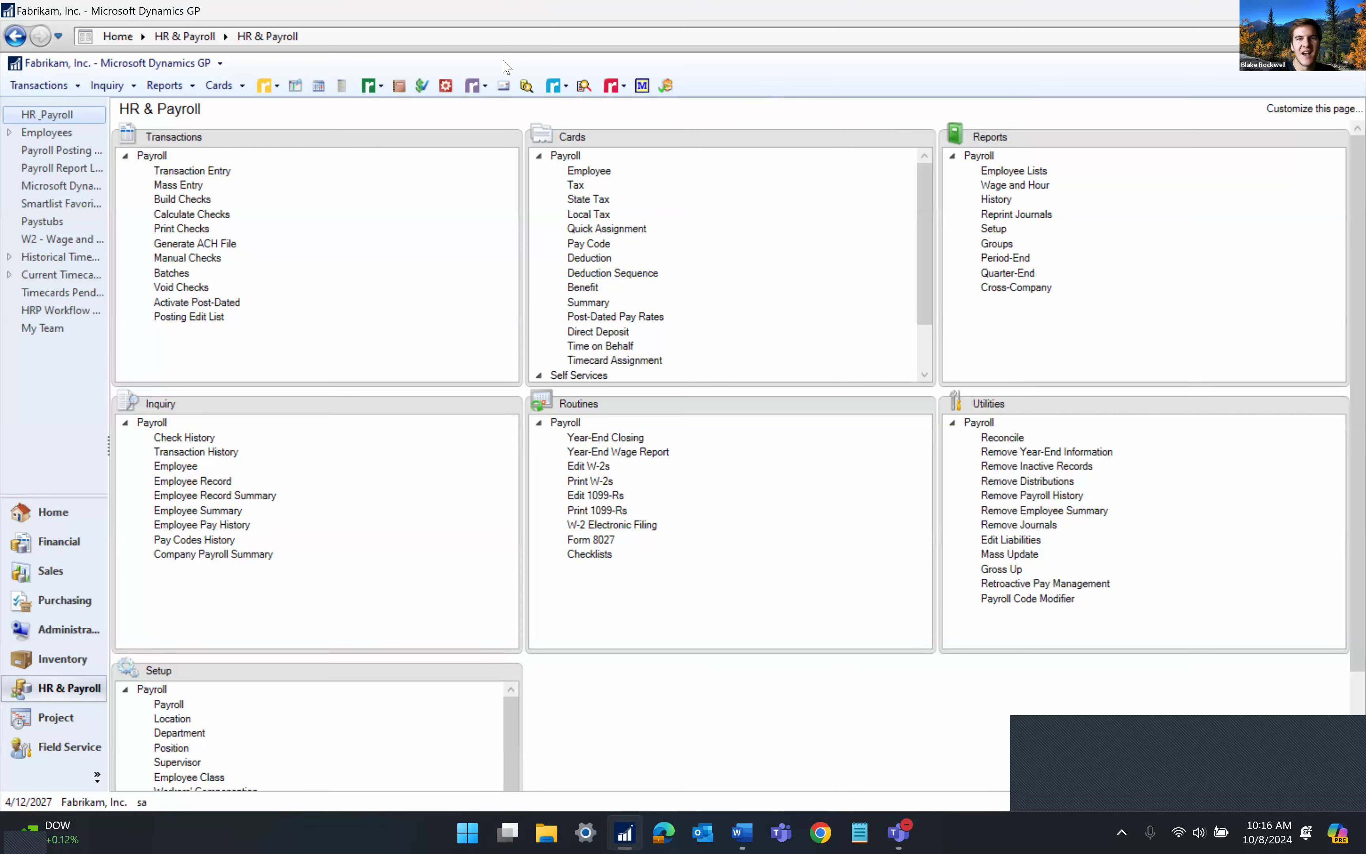
Show the GP Toolbox and SmartFill dropdown items, then go to the Inventory area page
left_click(621, 92)
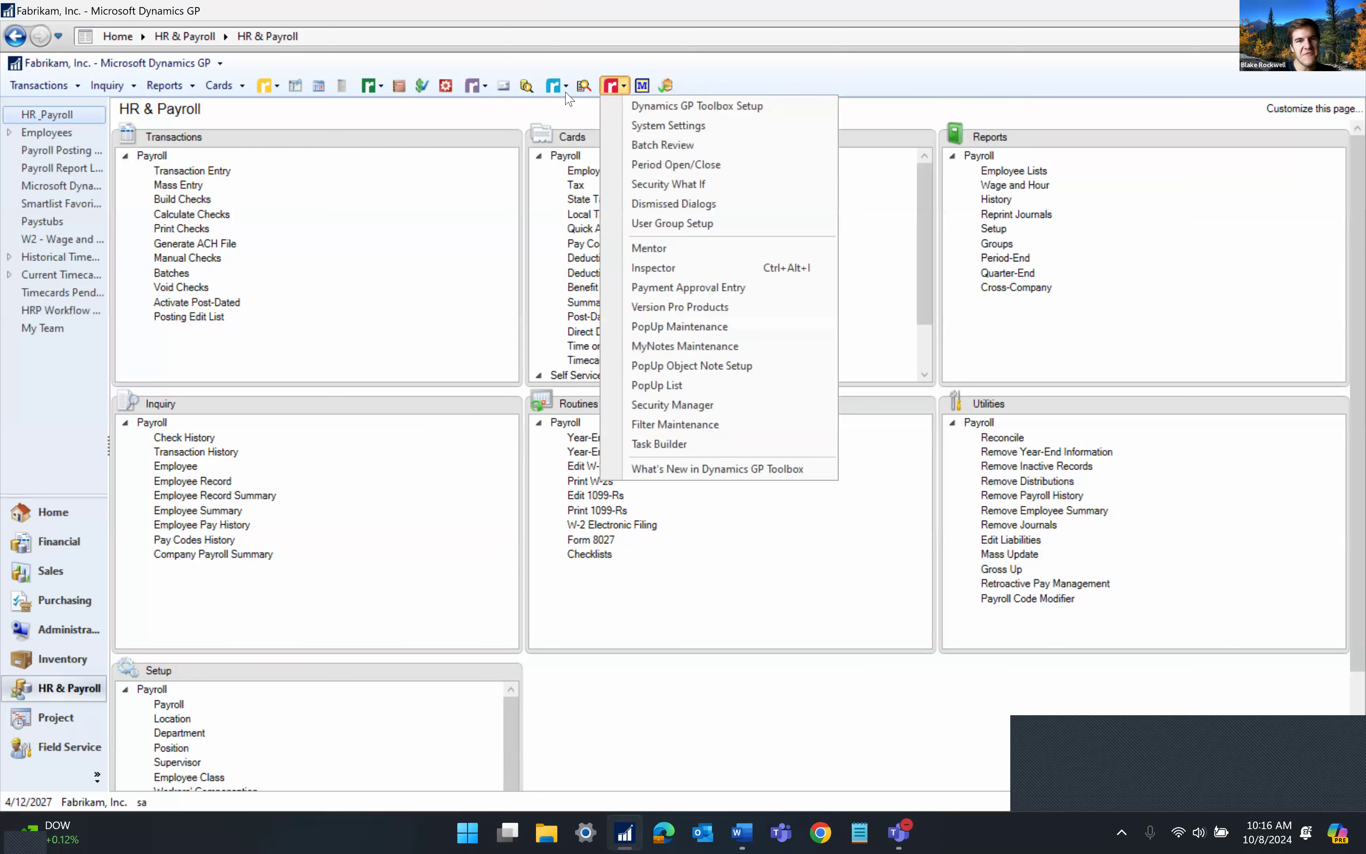
left_click(824, 72)
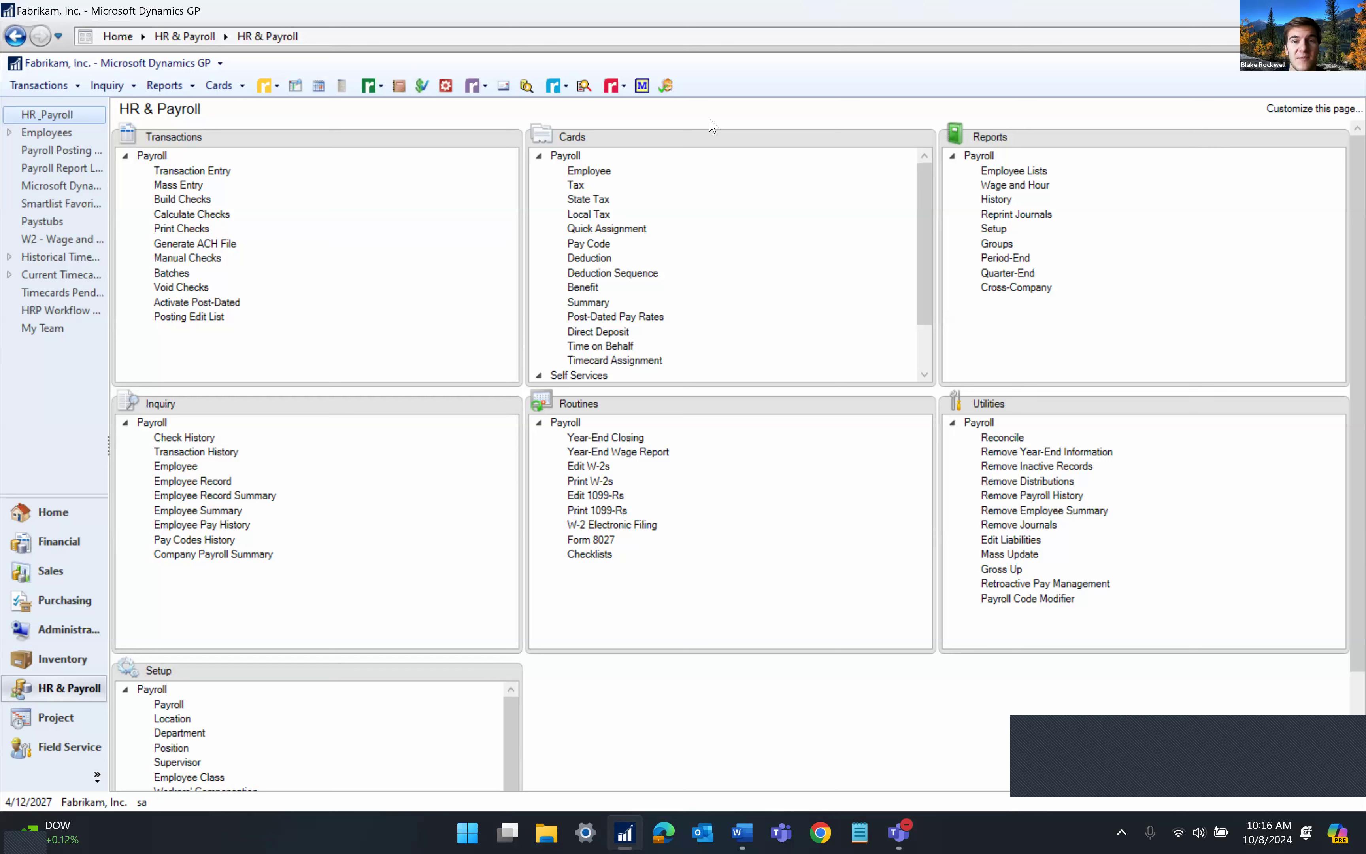
left_click(555, 91)
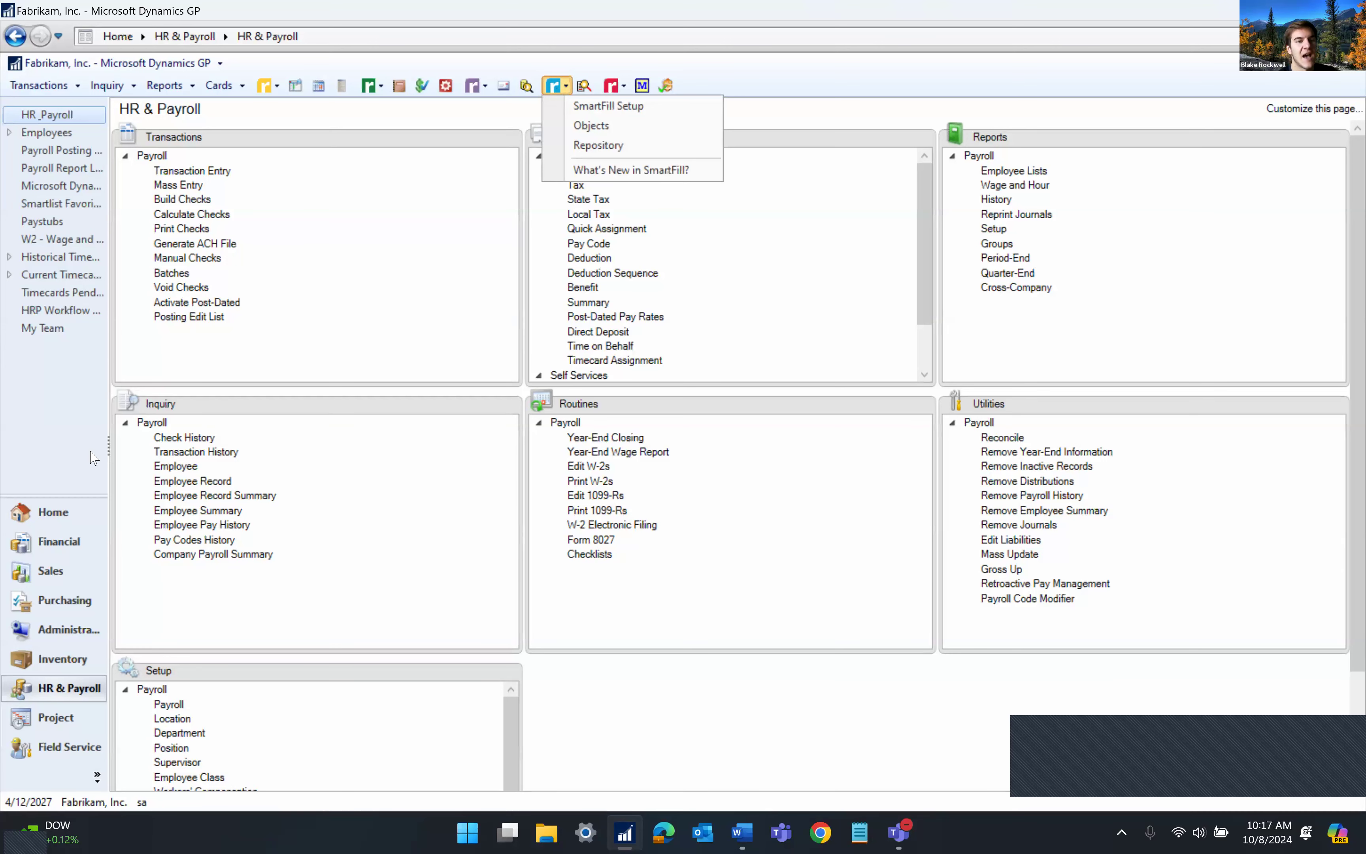
left_click(62, 659)
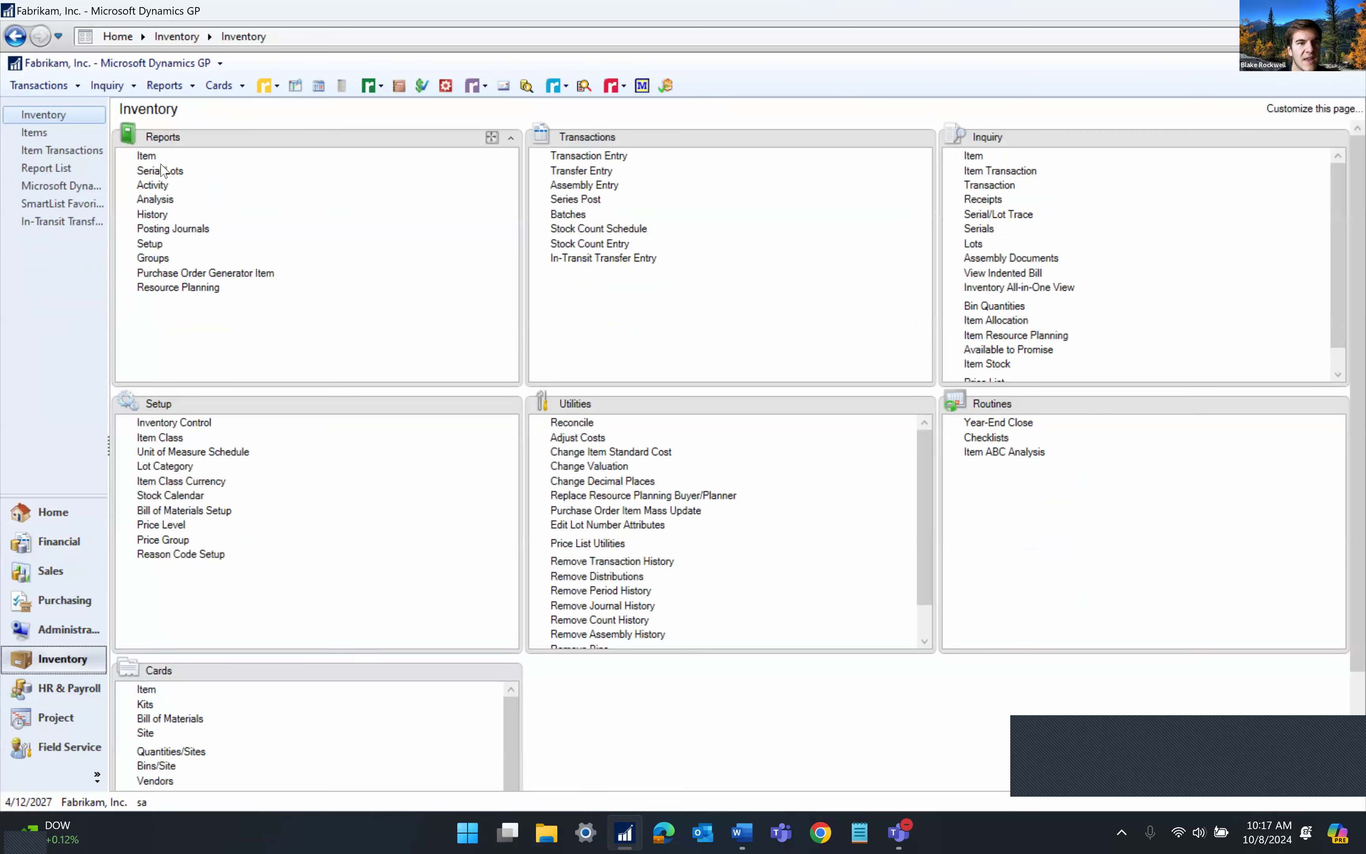
Glance at the Item reports window, then bring up a blank Item Maintenance card
left_click(146, 156)
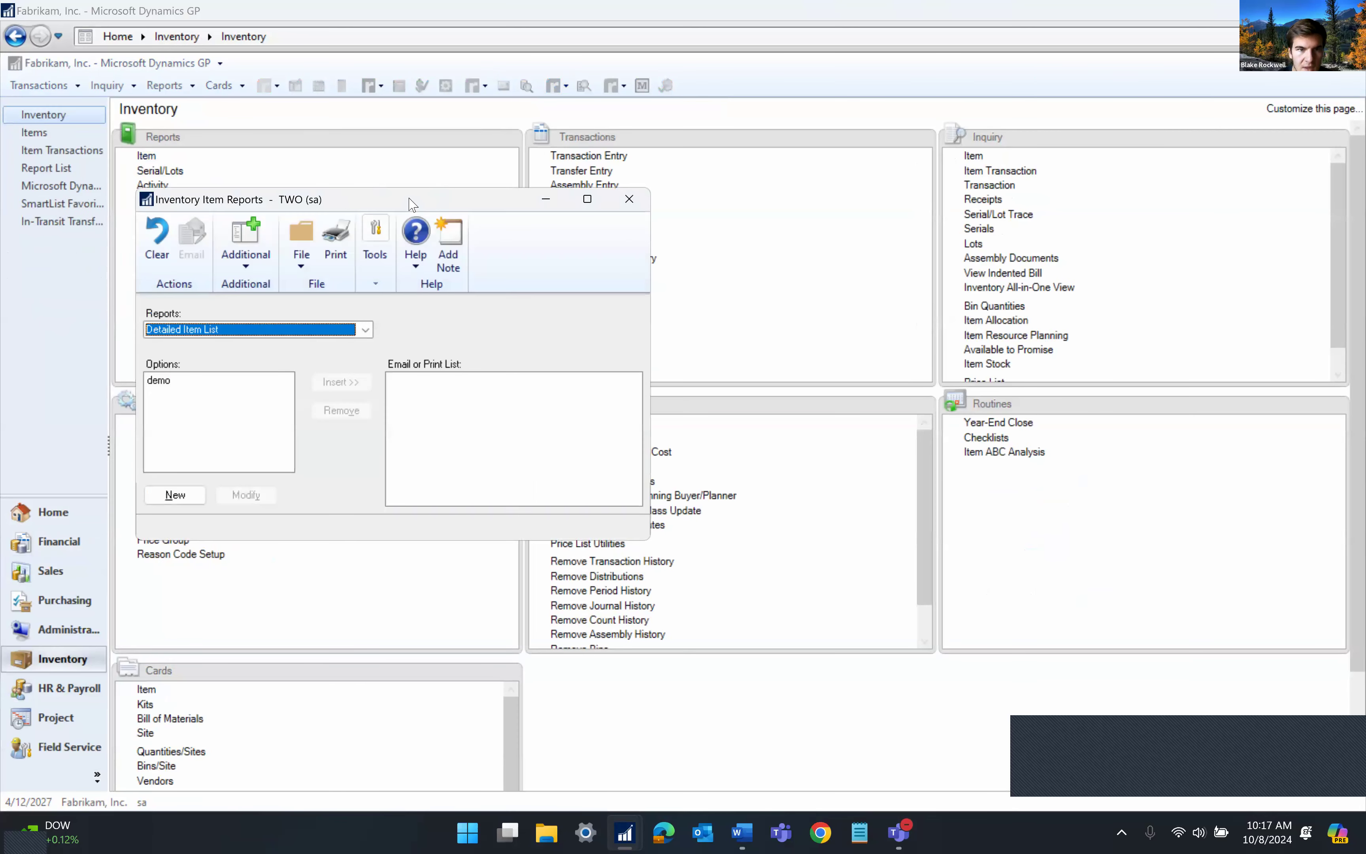
left_click(565, 195)
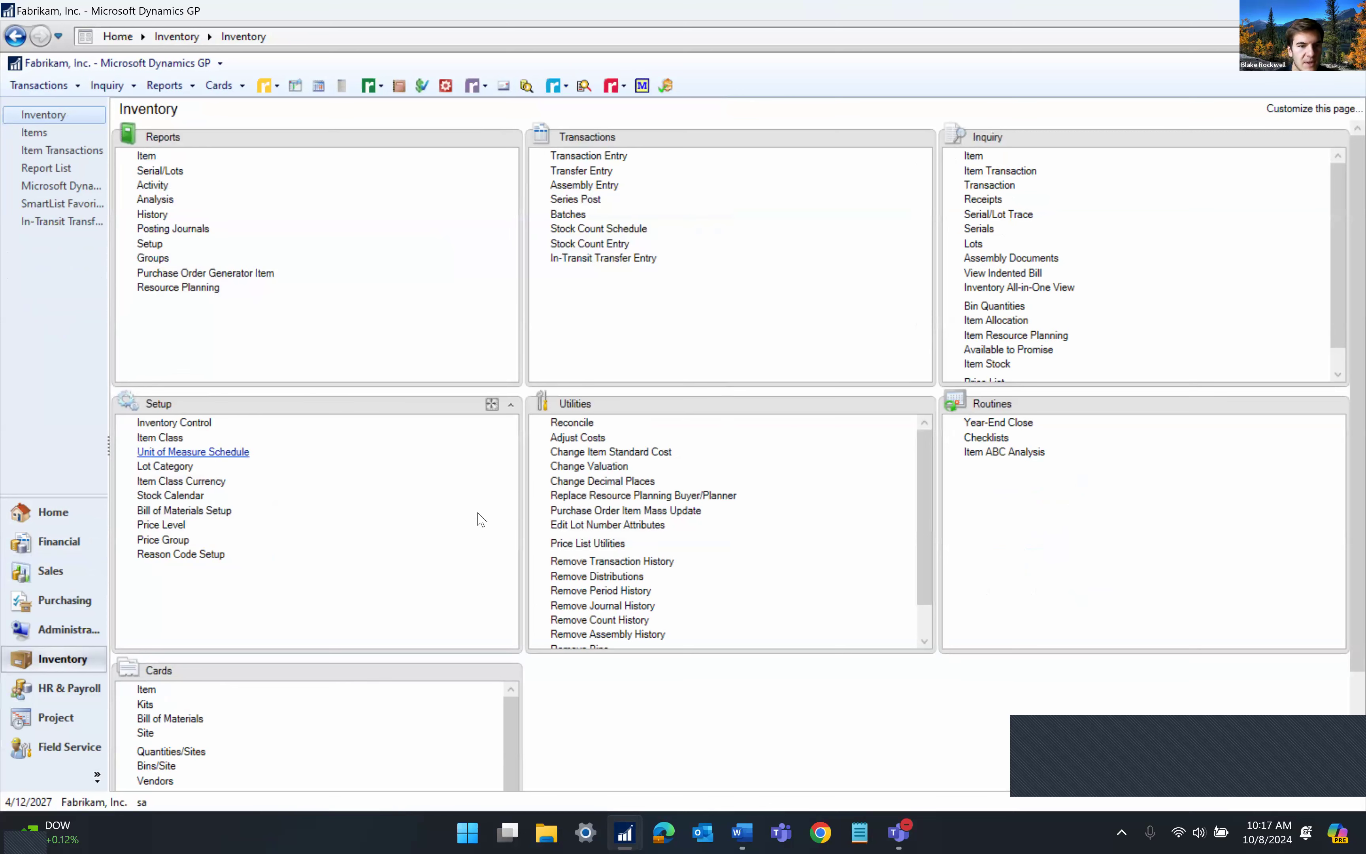
left_click(143, 690)
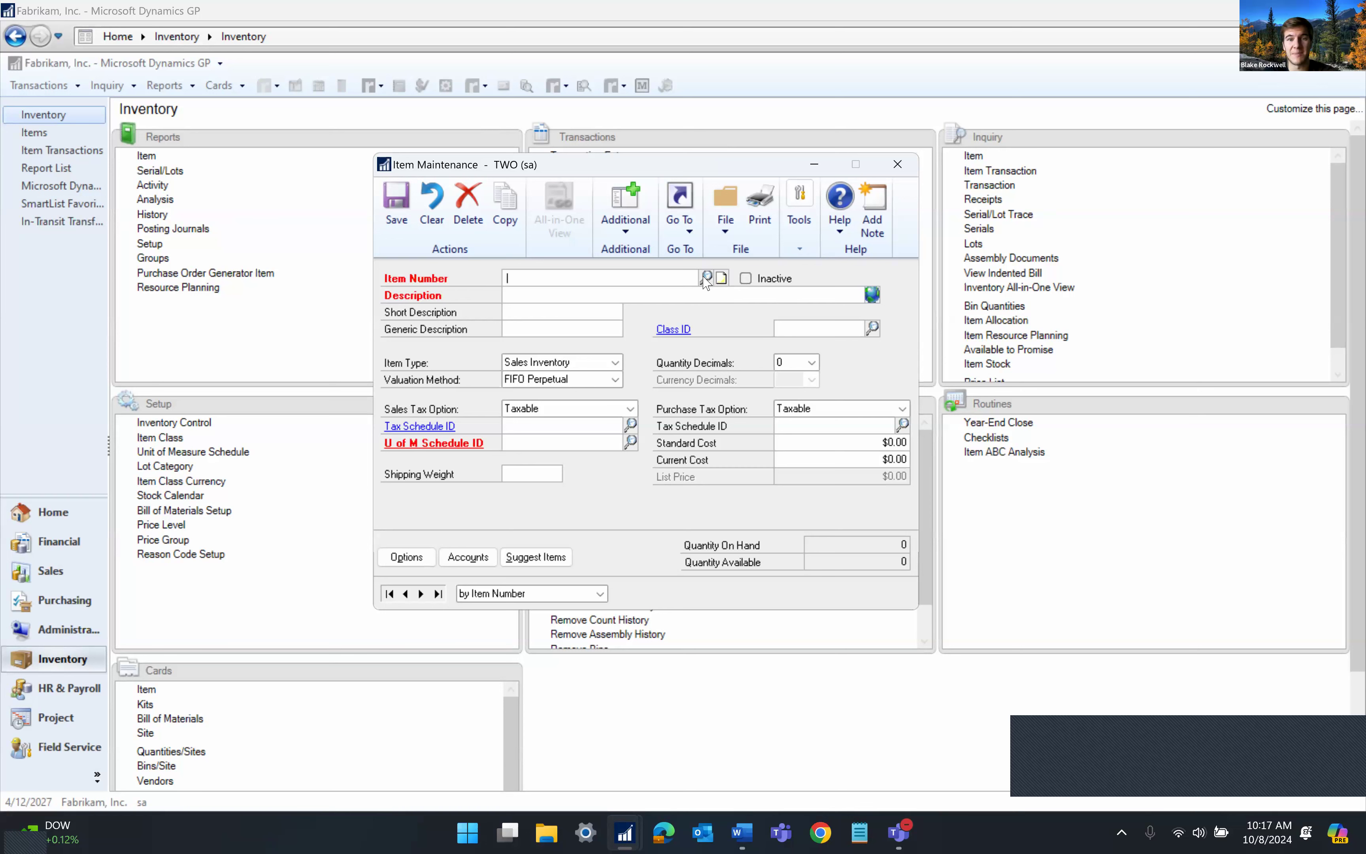
Look up items matching GREEN and browse the Green Cord, Green Cover and hand assembly results
type("GREEN")
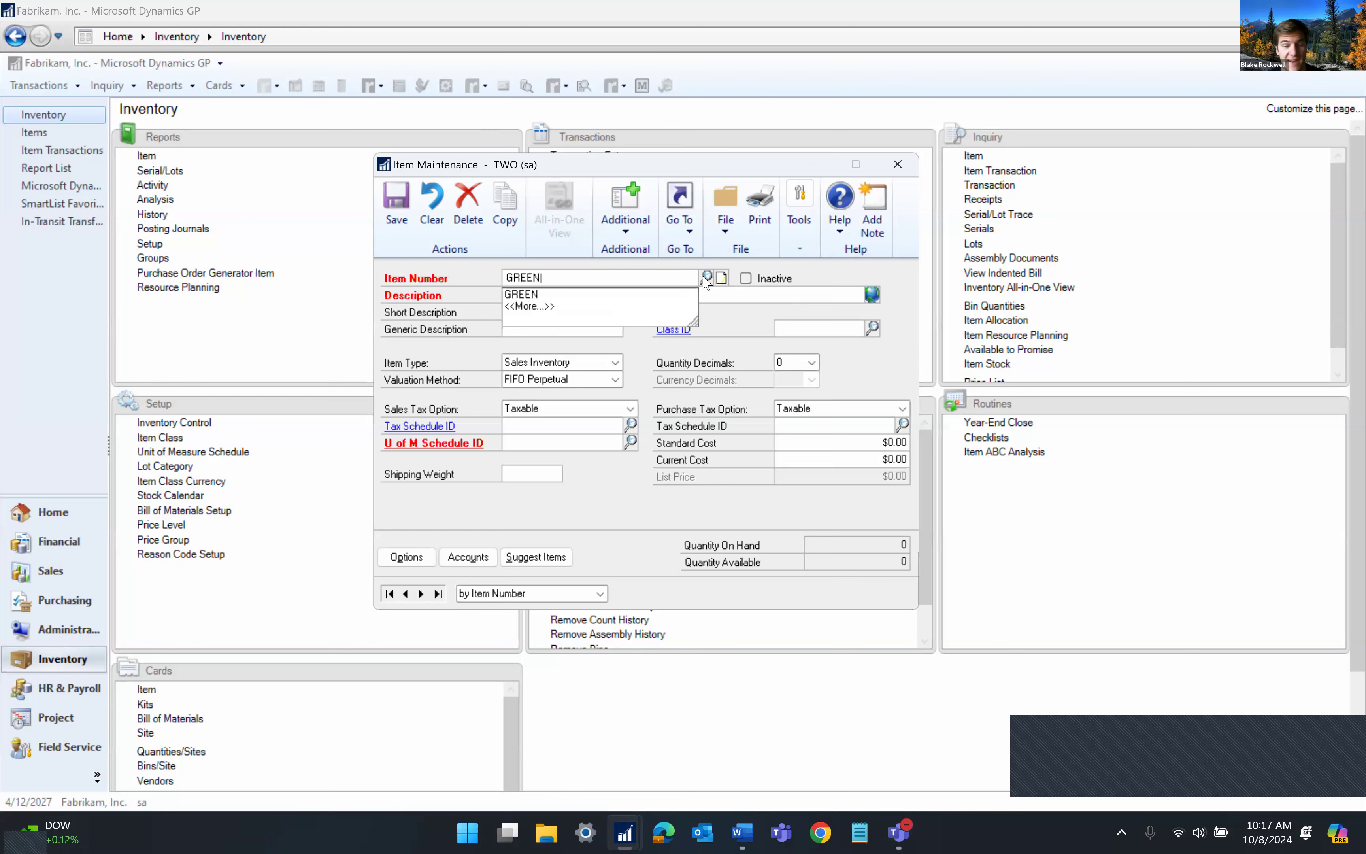
left_click(707, 278)
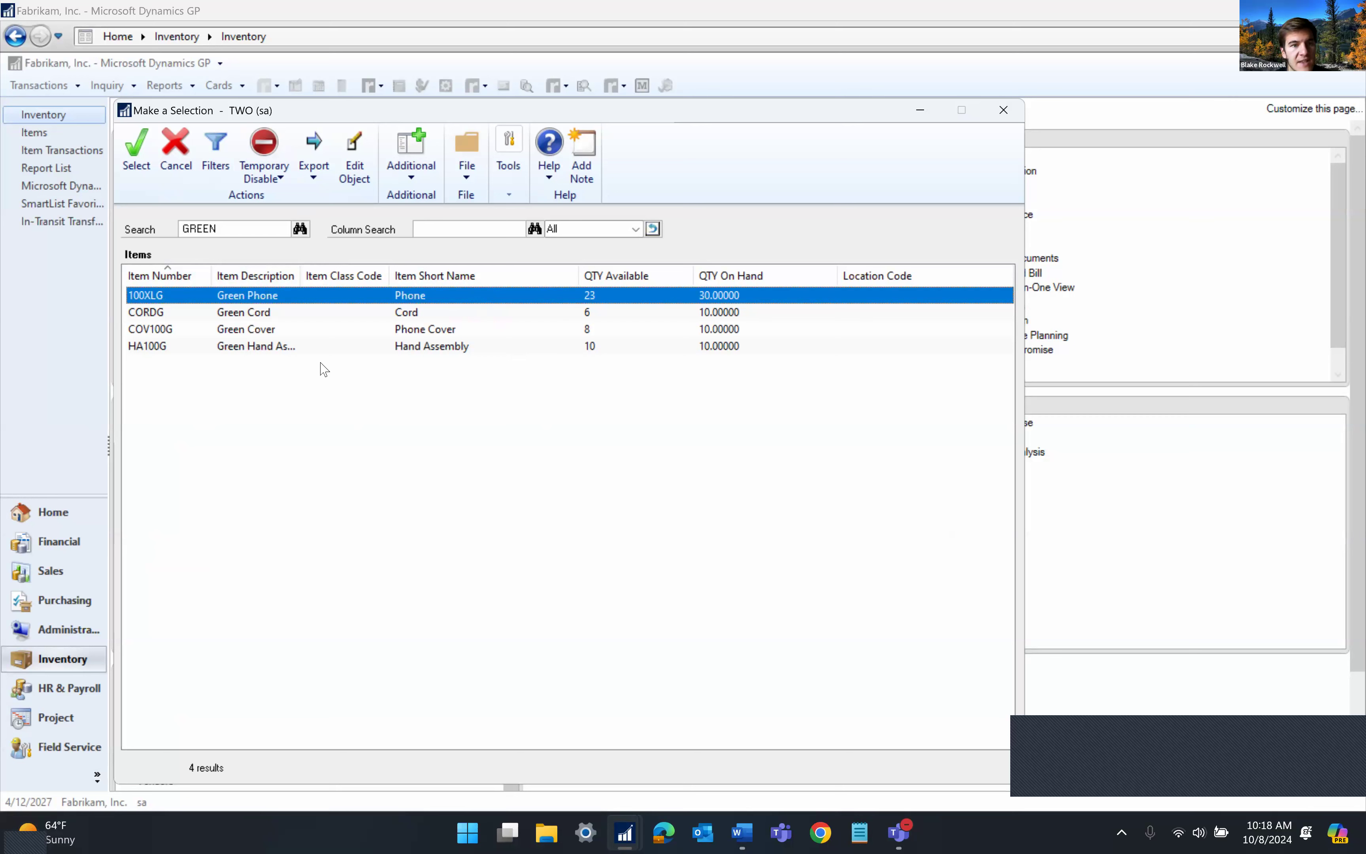
left_click(256, 315)
left_click(257, 331)
left_click(259, 347)
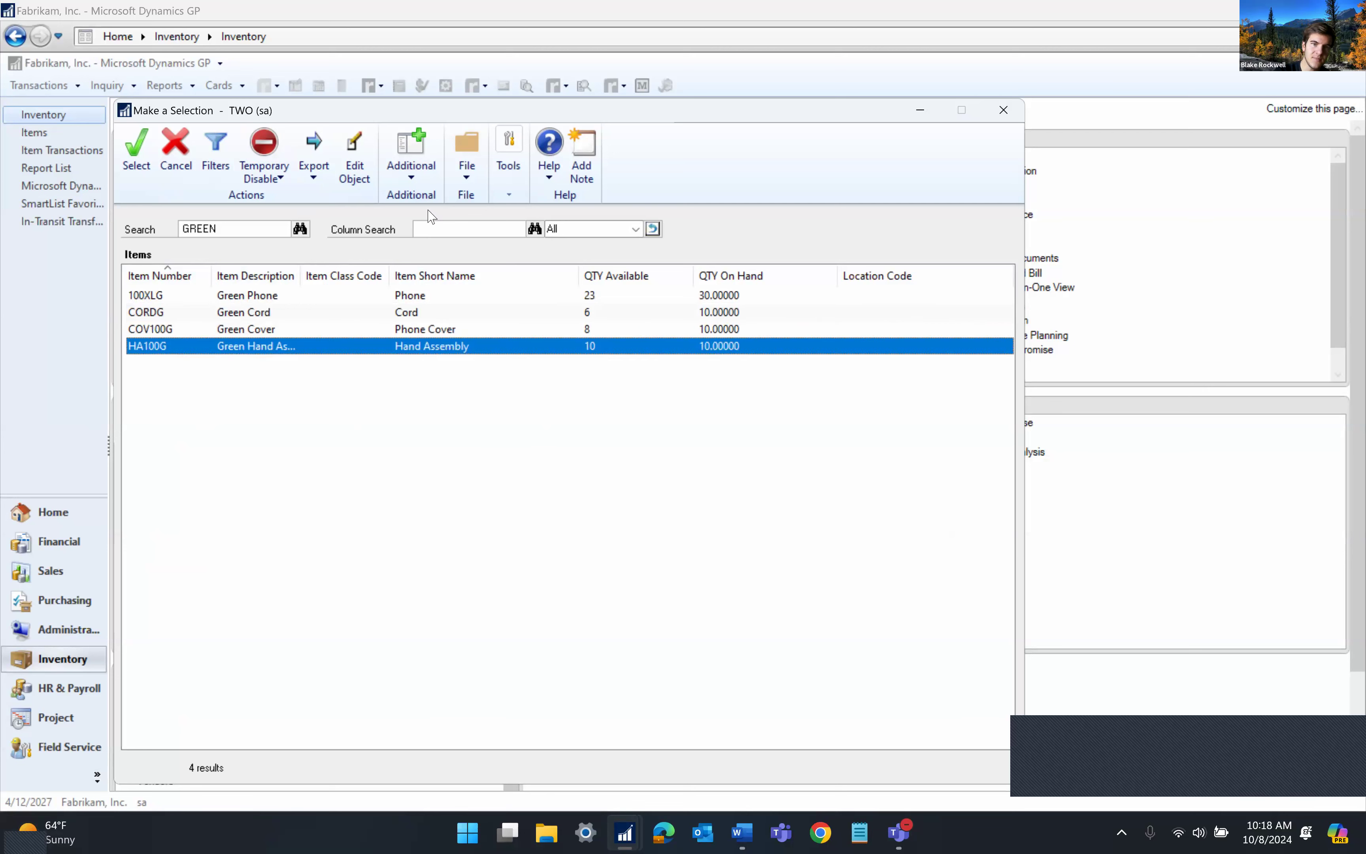
Narrow the results to PHONE, load COV100G Green Cover, then close the item card
left_click(432, 225)
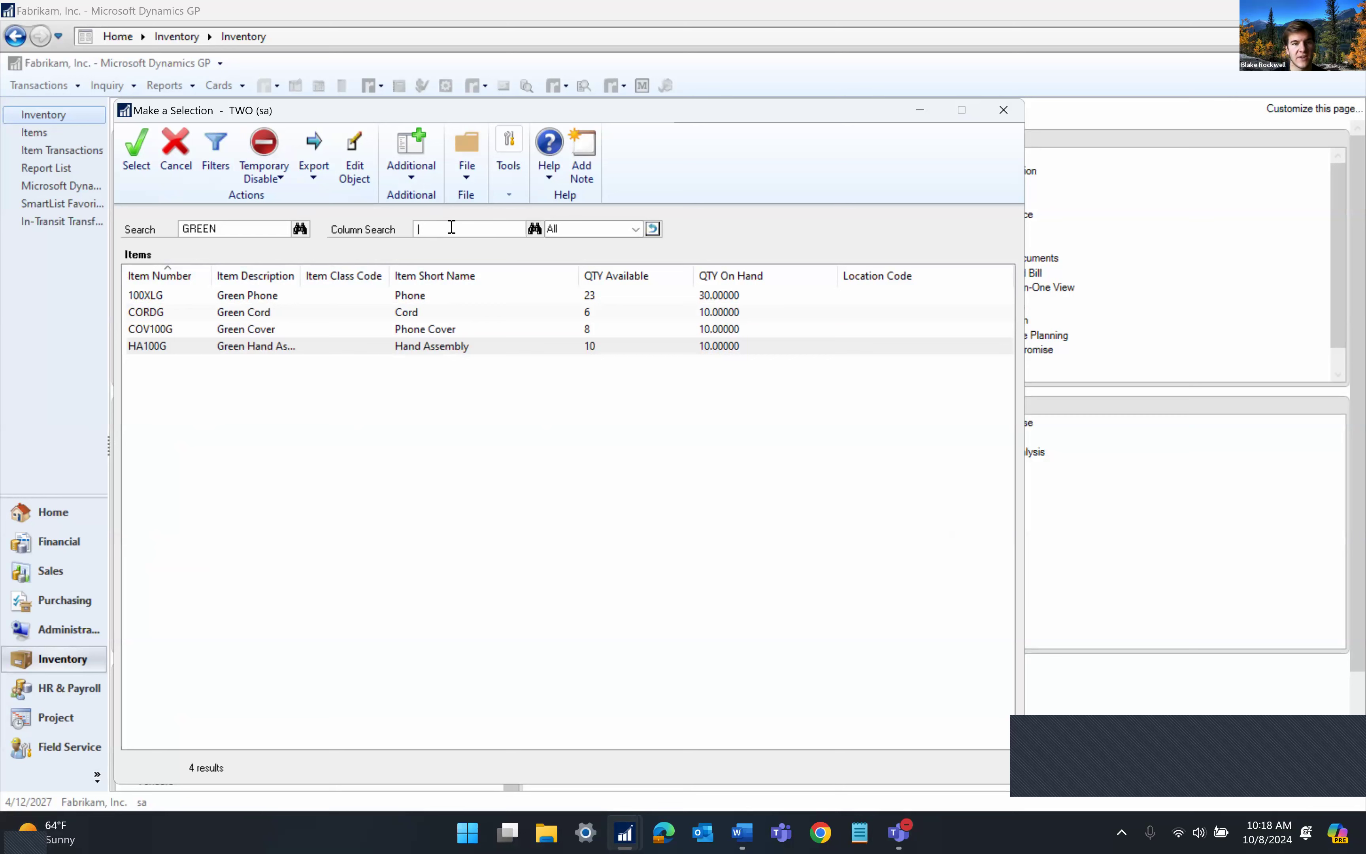
type("PHONE")
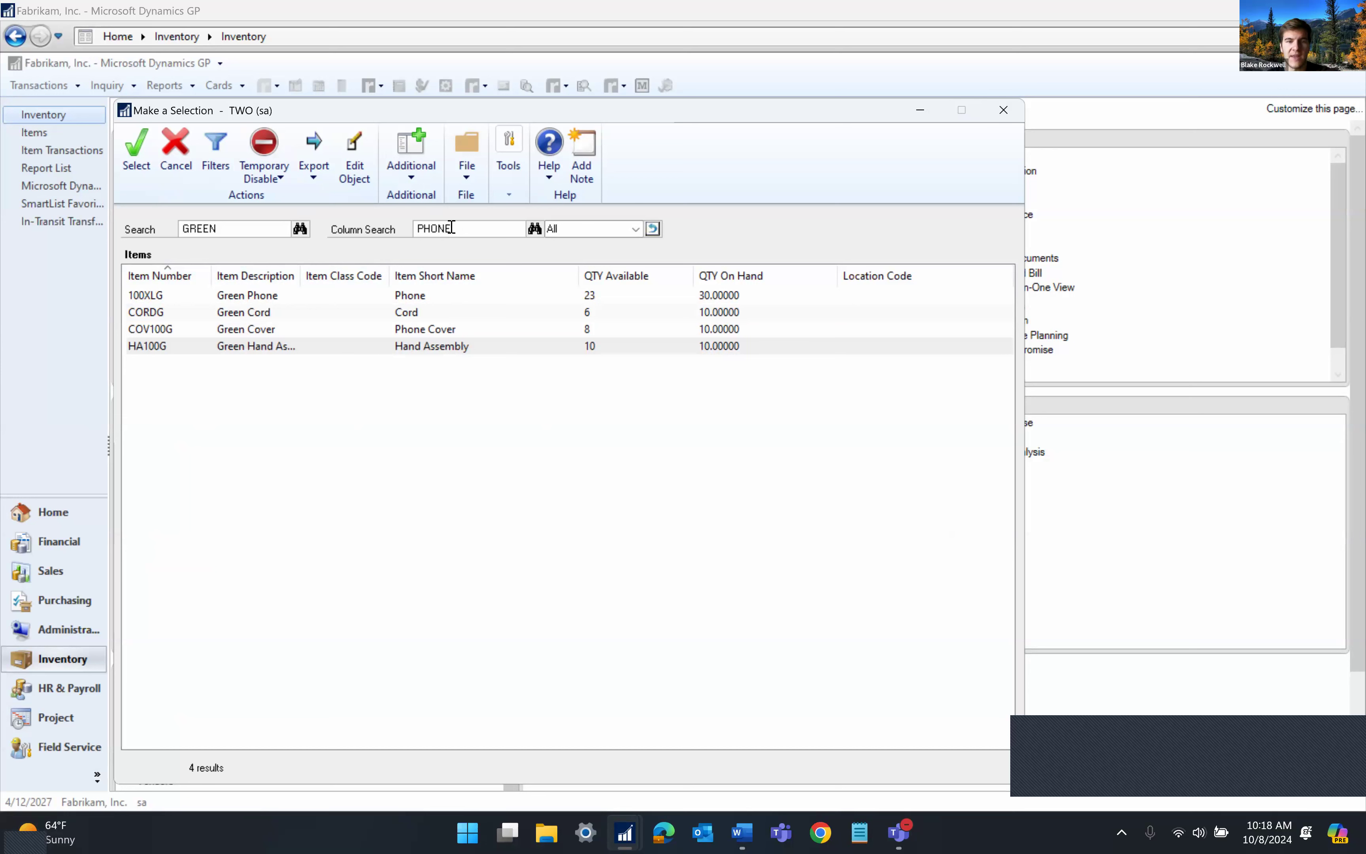
key("Return")
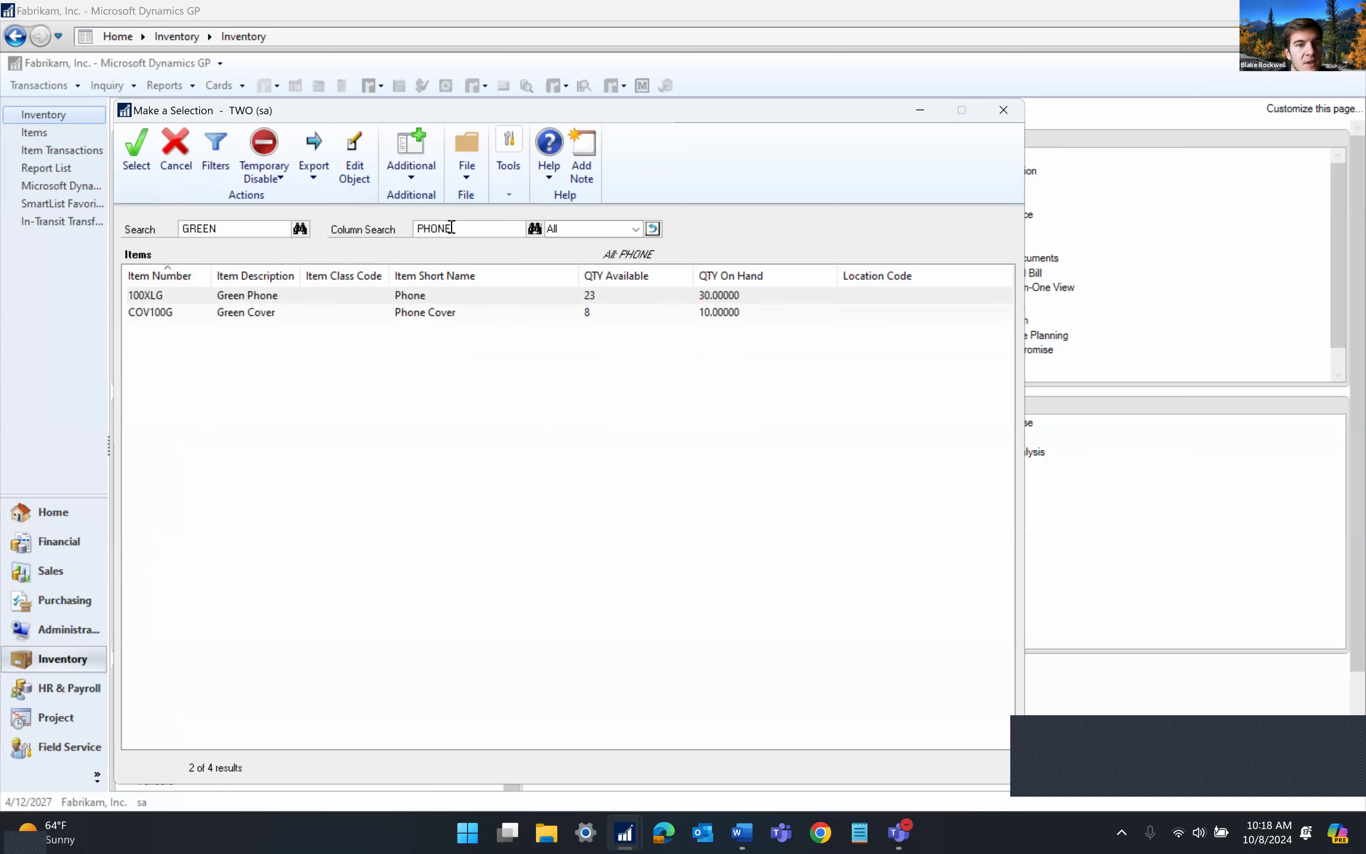
left_click(264, 299)
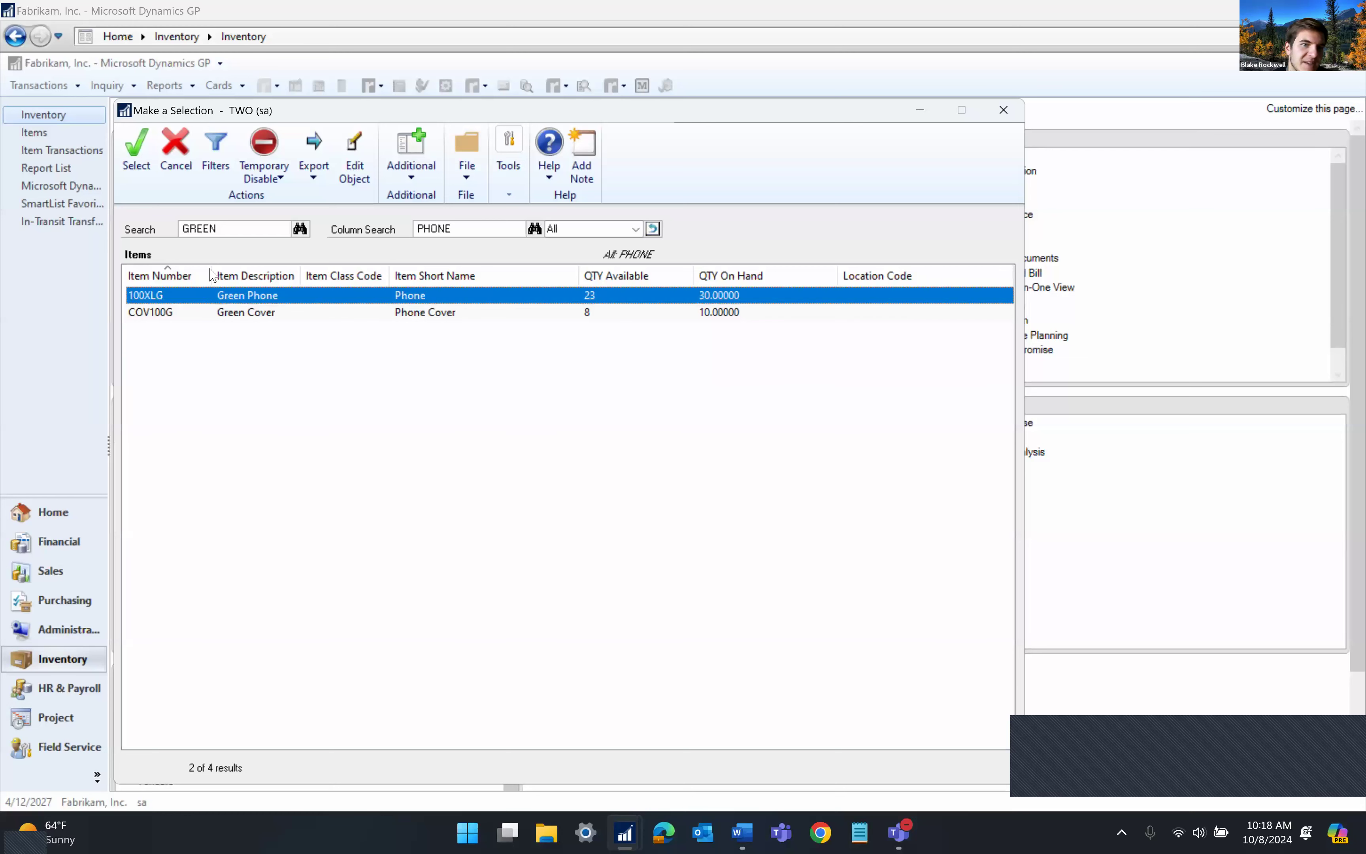
left_click(260, 314)
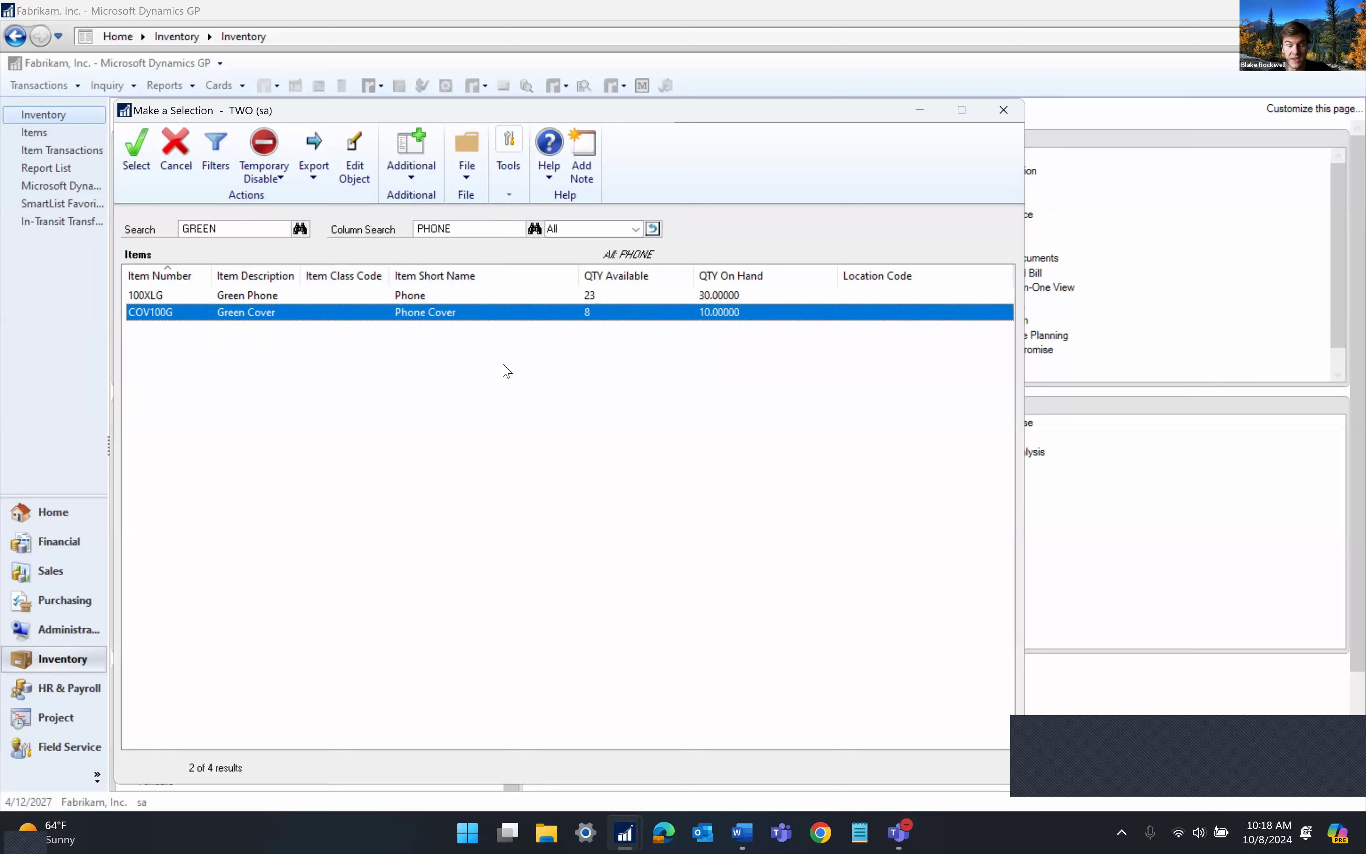
double_click(294, 324)
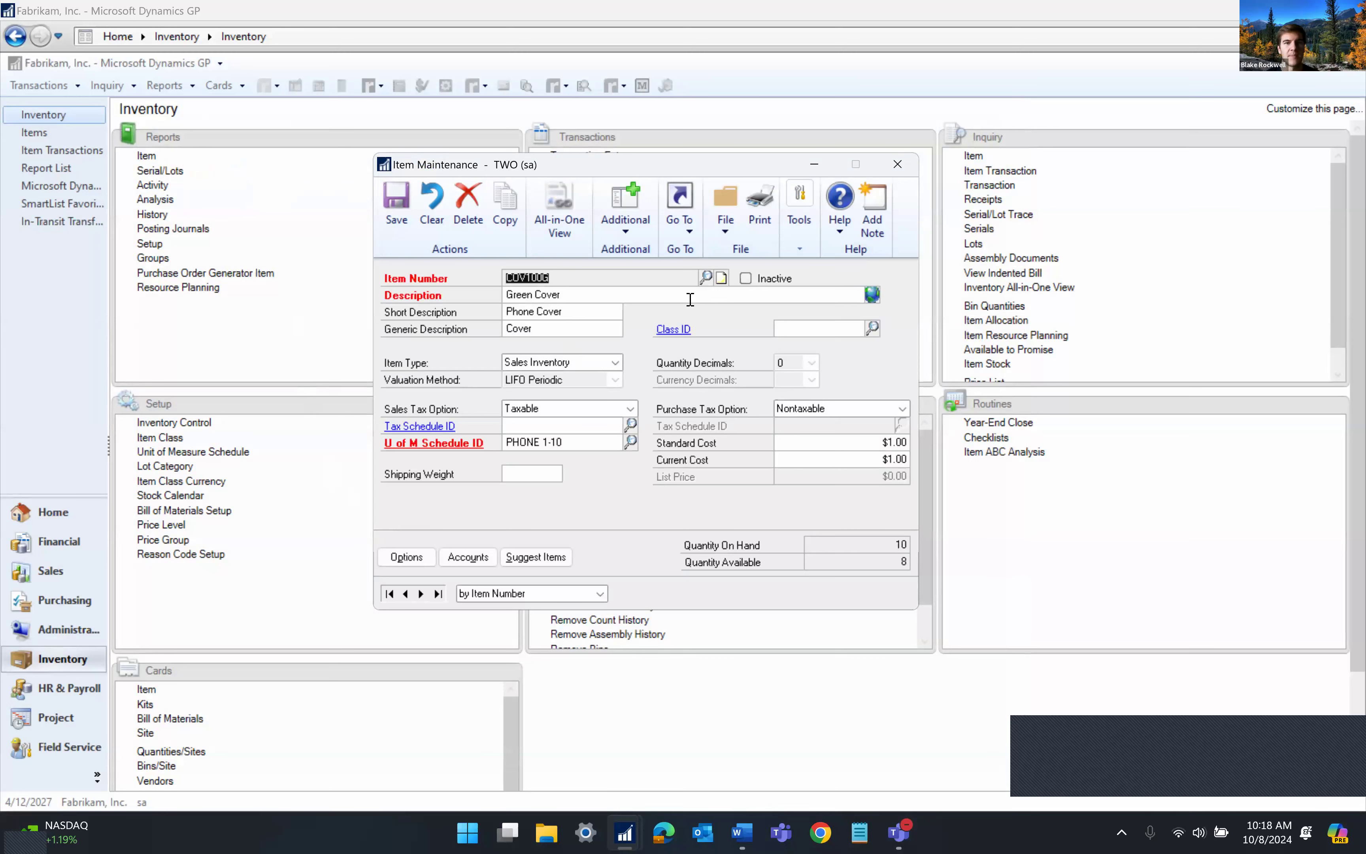
left_click(897, 163)
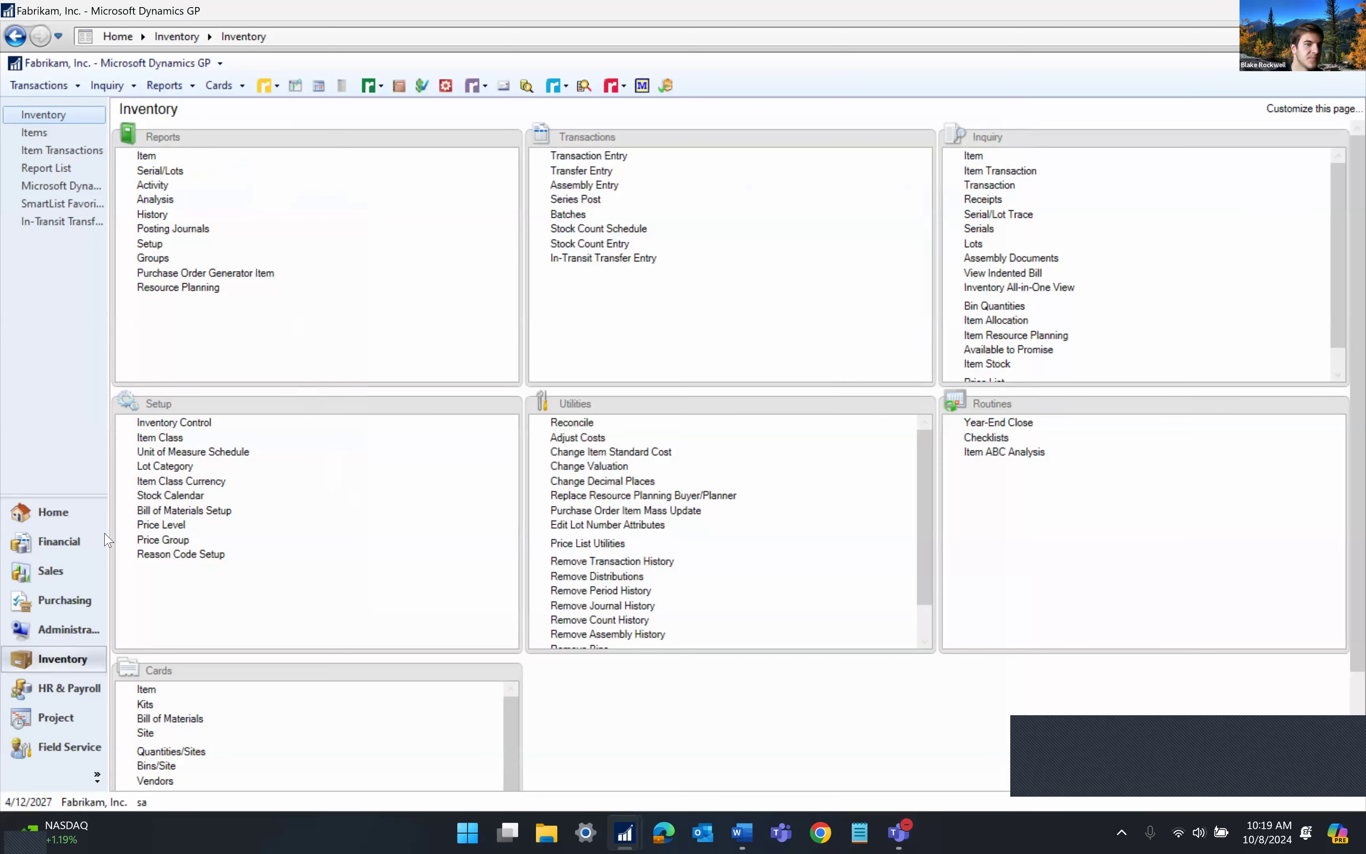
From Financial, load account 000-1130-00 Petty Cash by narrowing a CASH lookup to PETTY
left_click(42, 543)
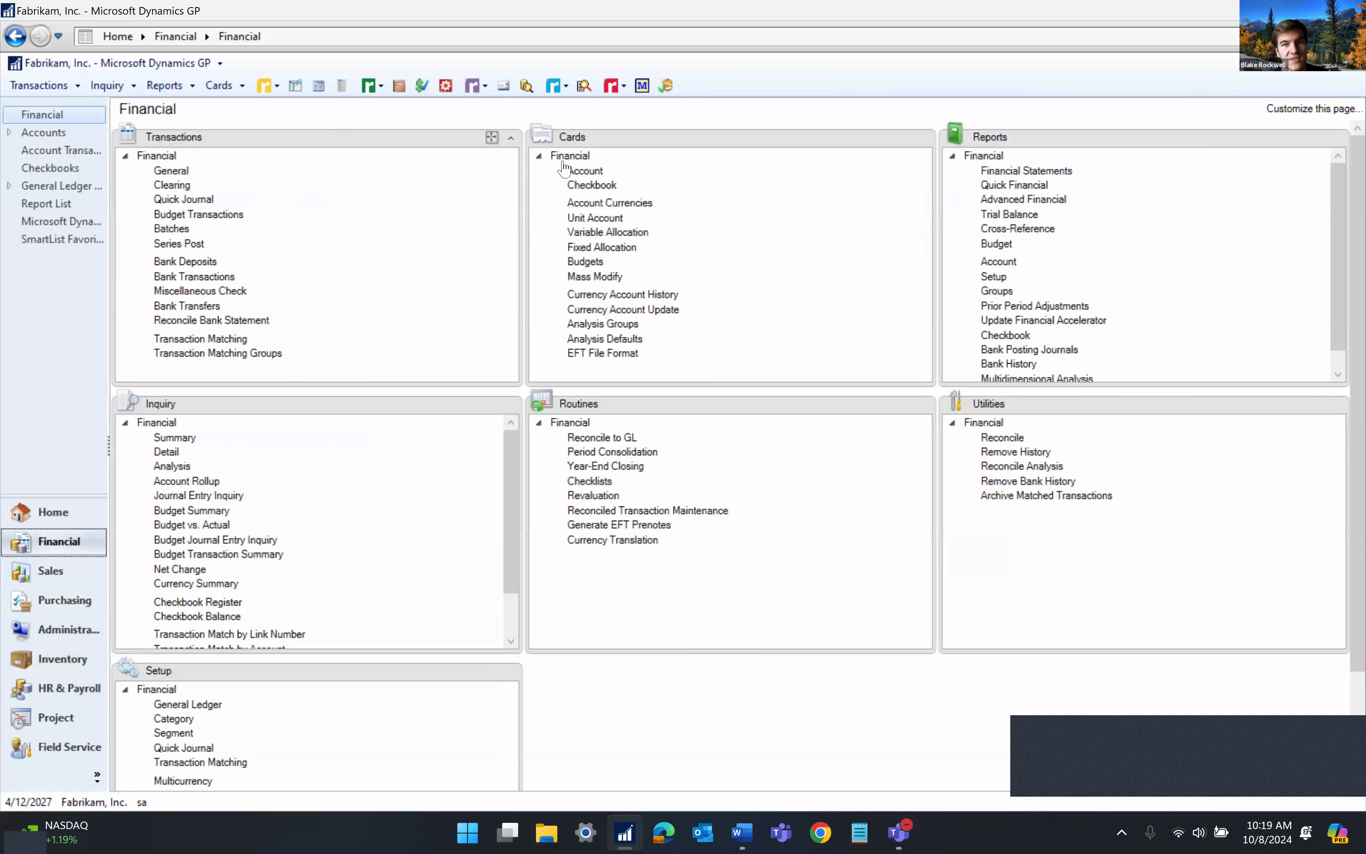
left_click(594, 172)
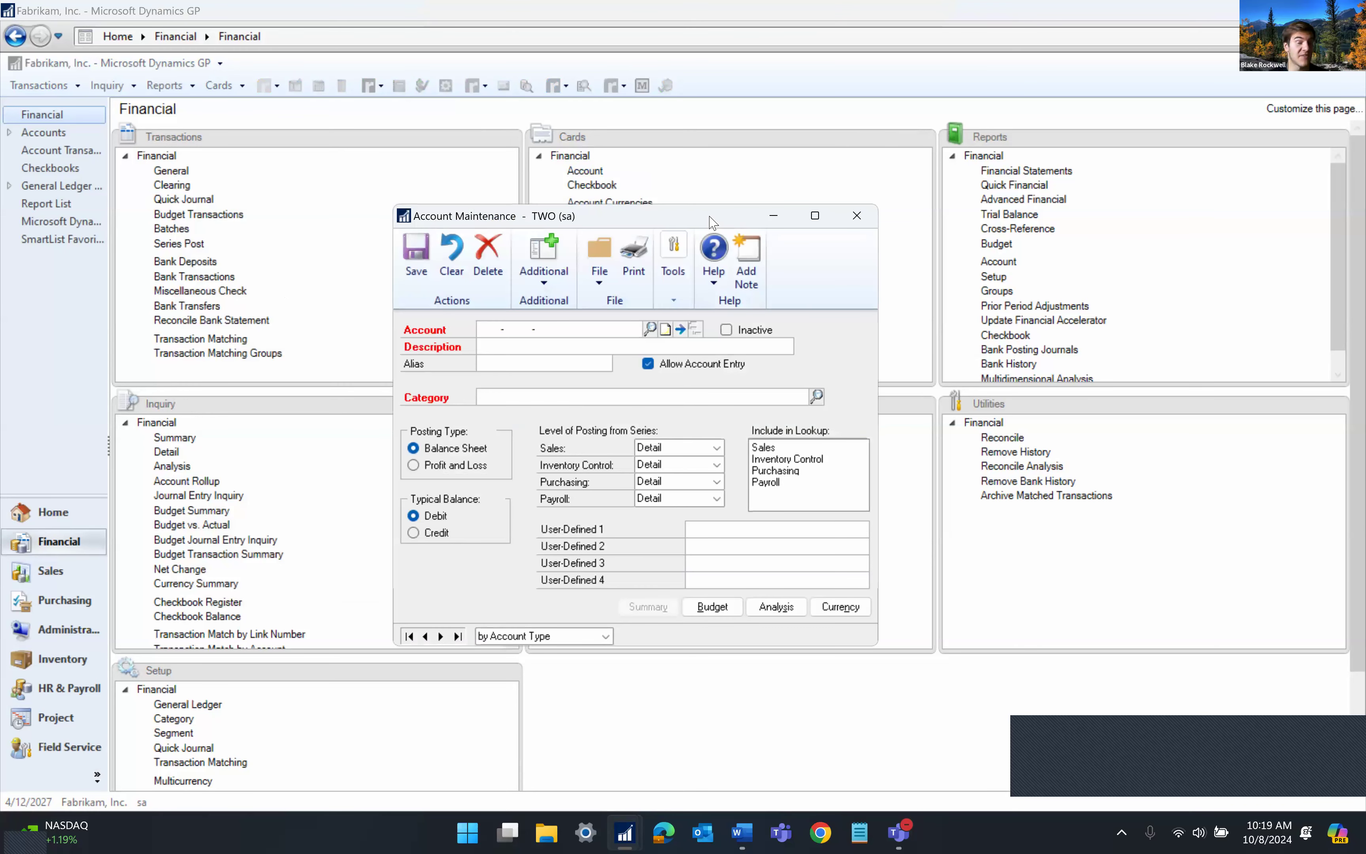
type("CASH")
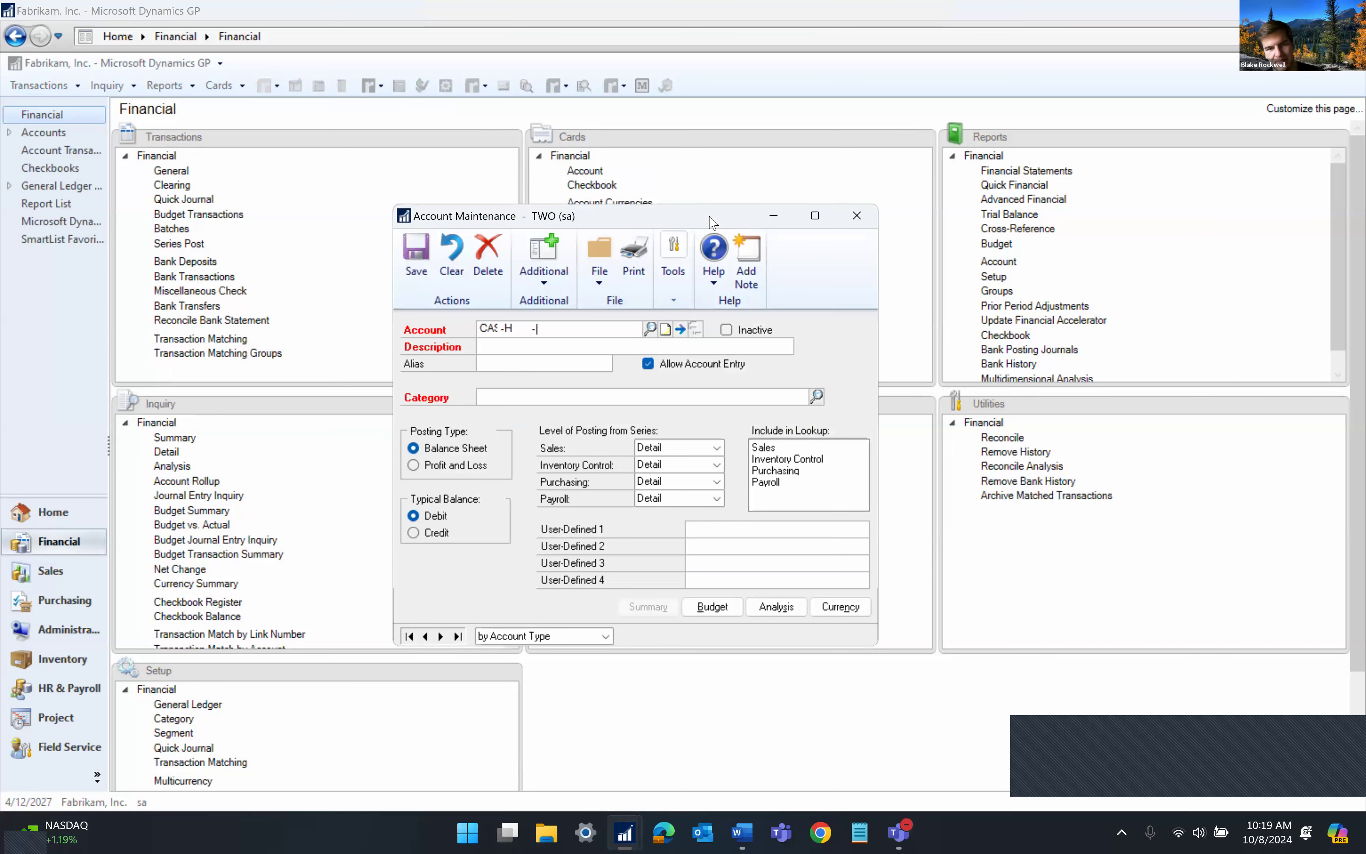
key("Tab")
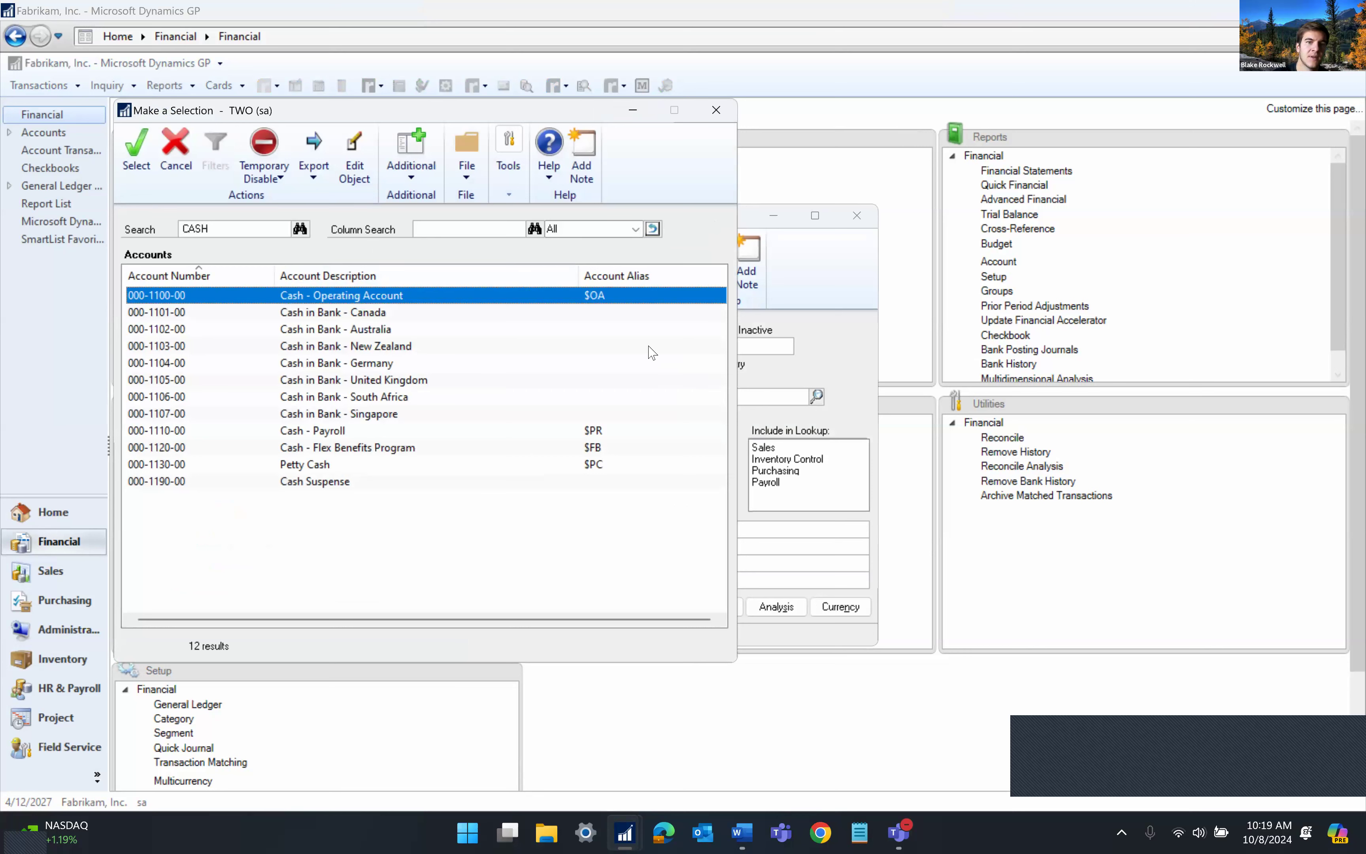
left_click(455, 232)
type("PETTY")
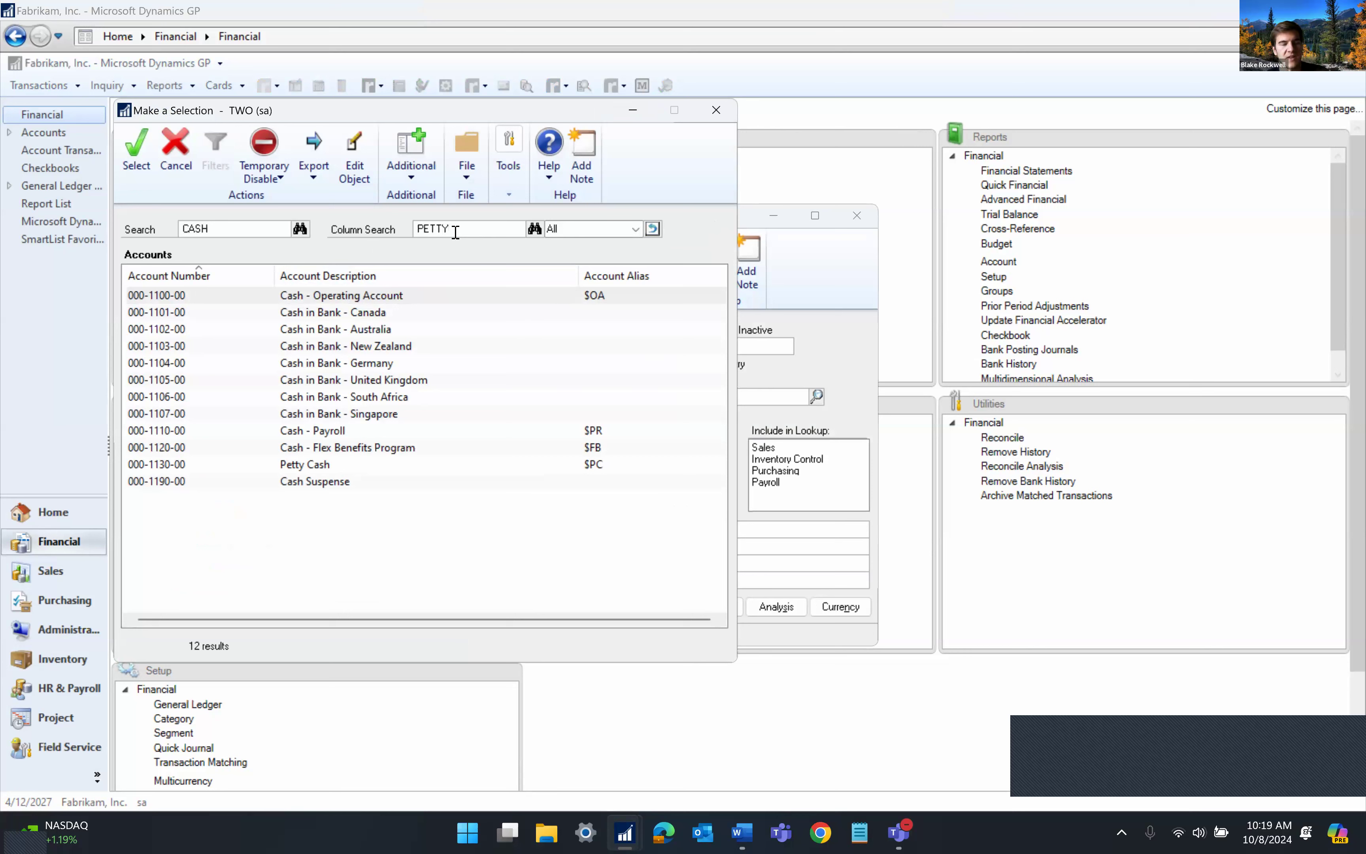
key("Return")
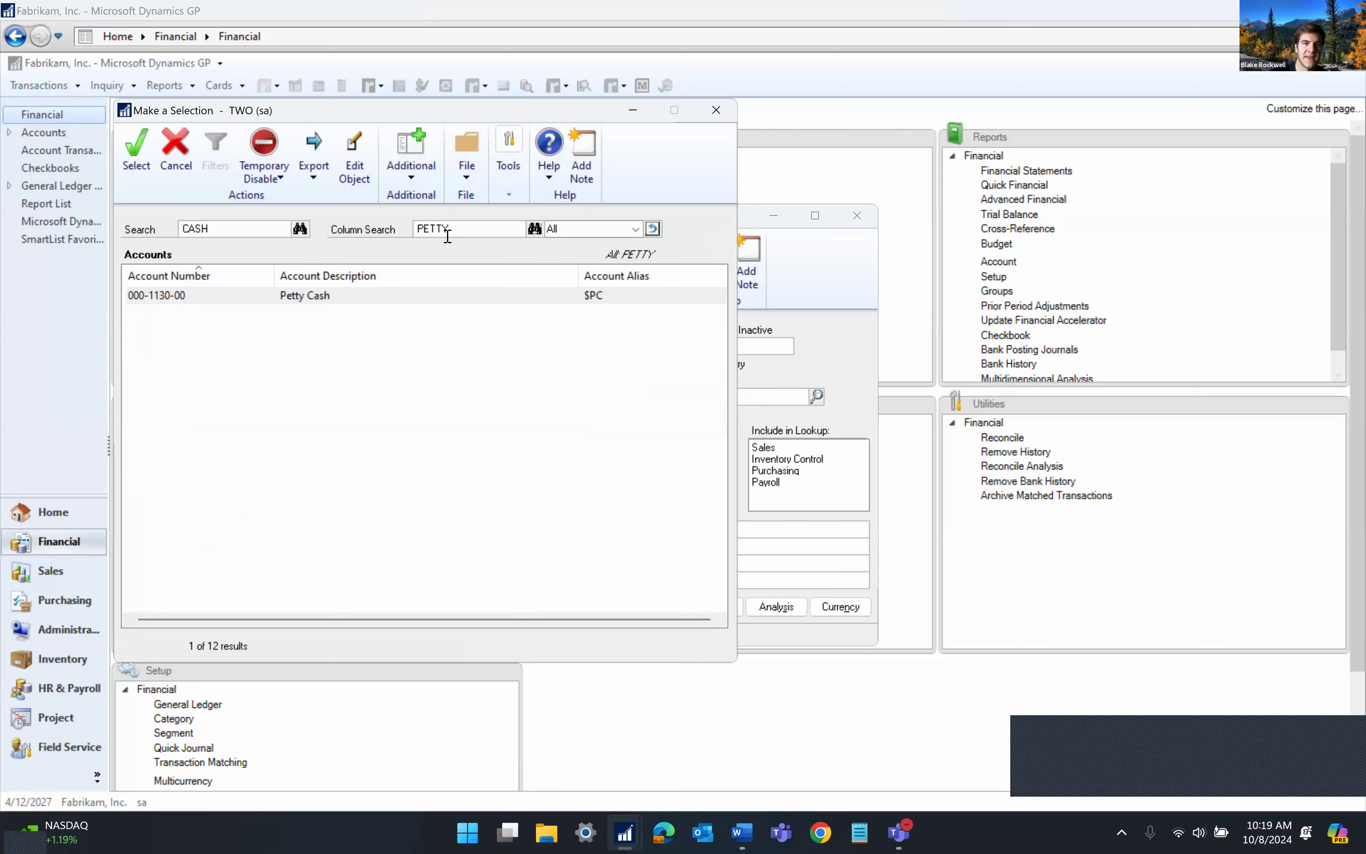
double_click(340, 298)
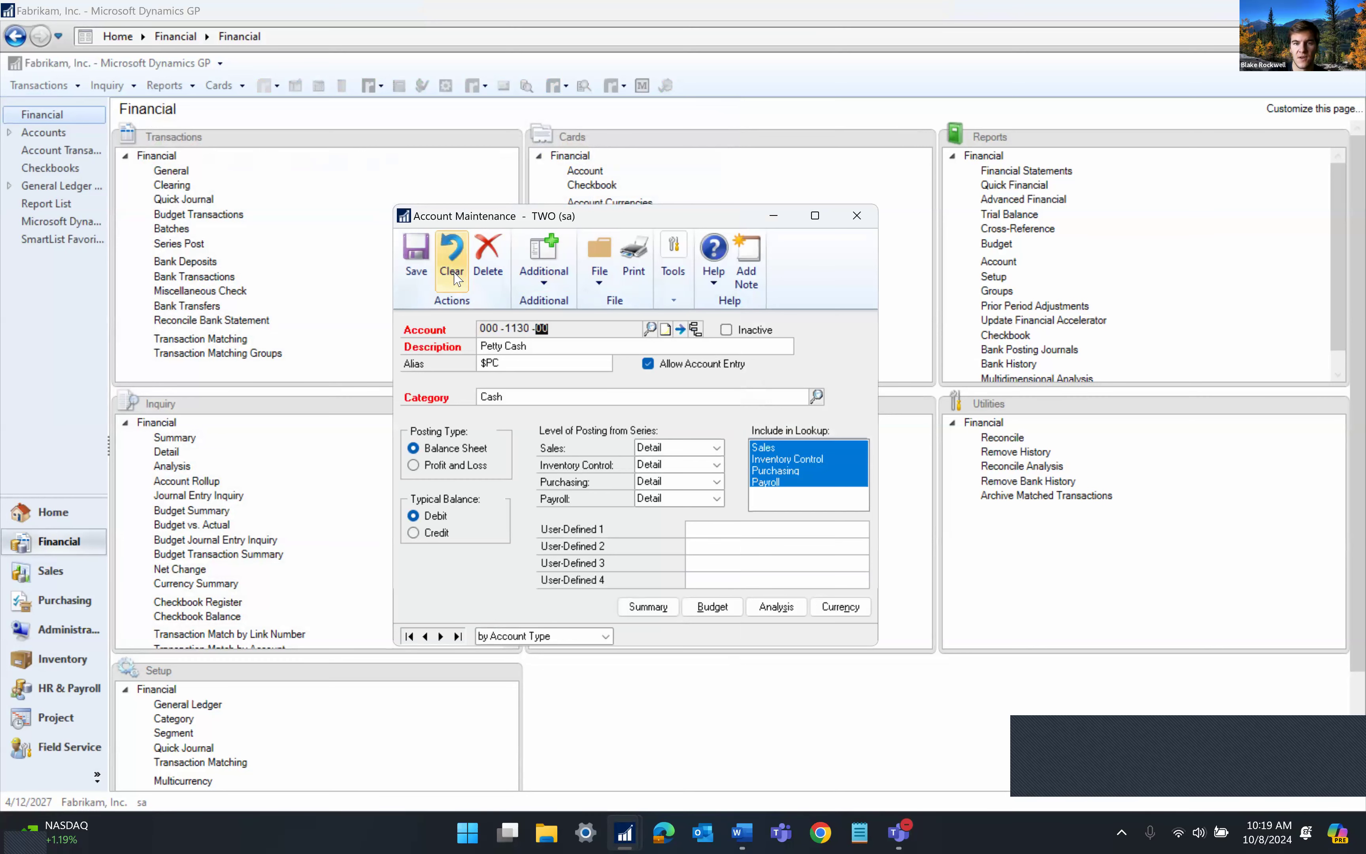
Clear the account form and enter a PETTY account entry to load Petty Cash
left_click(452, 255)
left_click(491, 330)
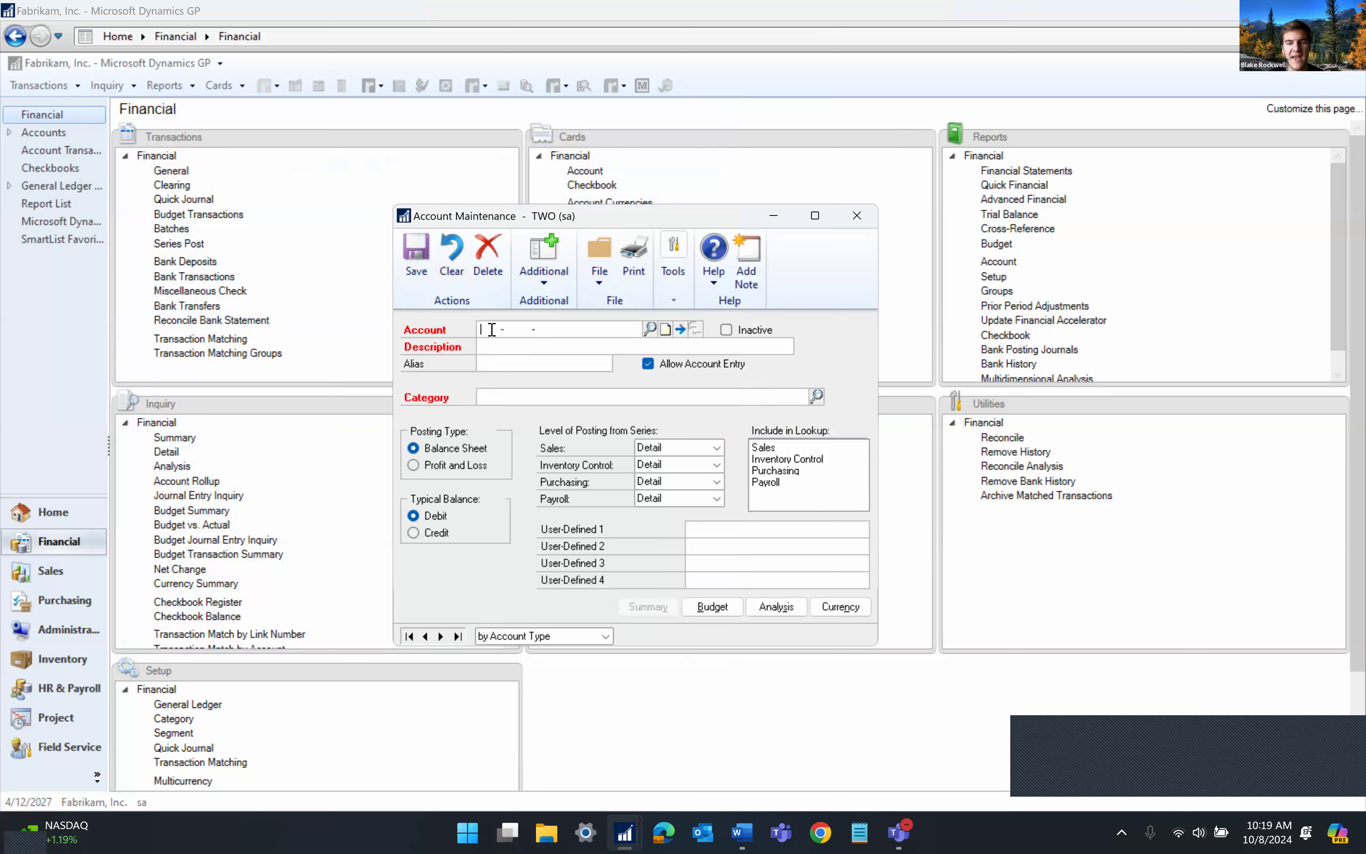
type("11")
key("BackSpace")
key("BackSpace")
key("BackSpace")
type("T")
key("BackSpace")
type("PE1TY")
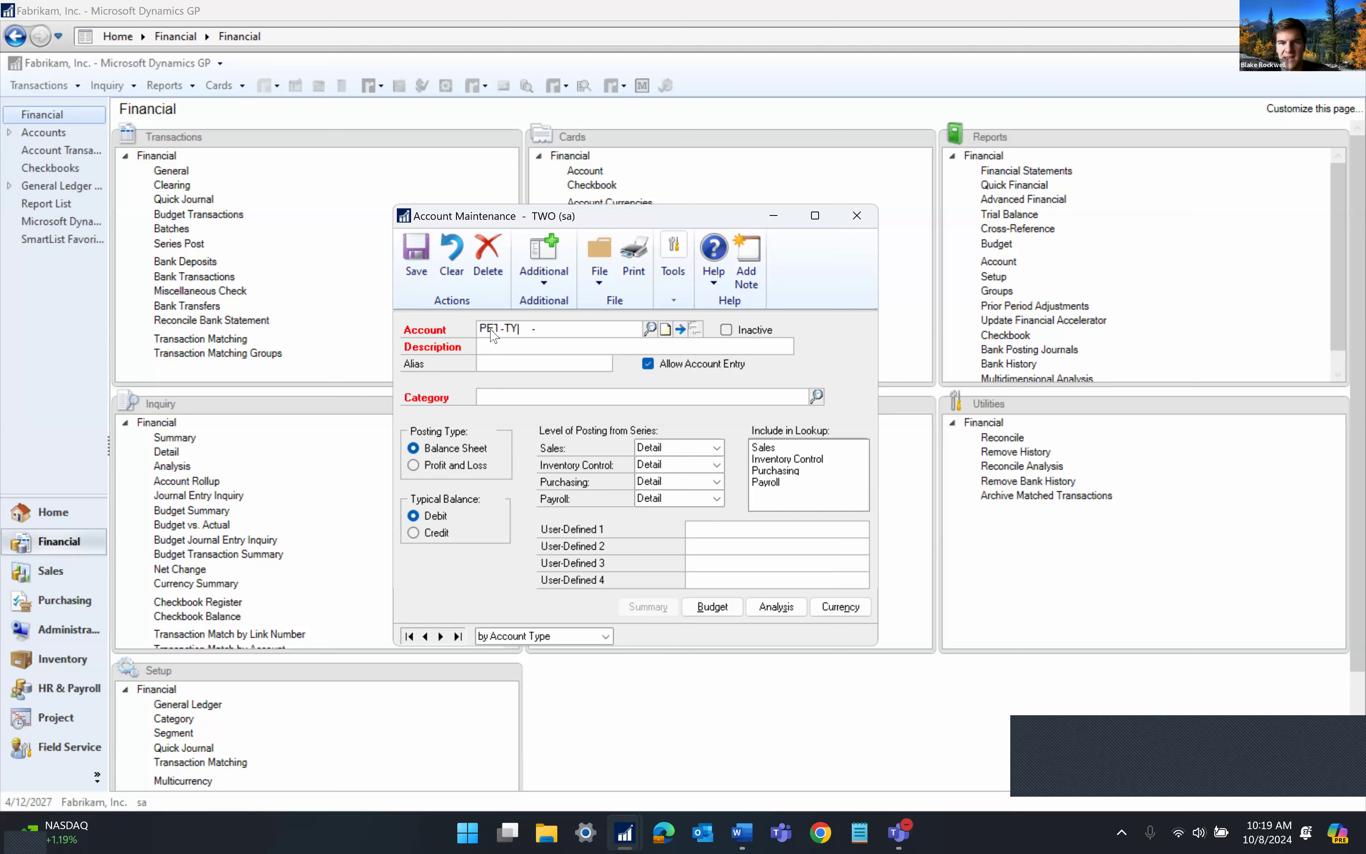
key("Tab")
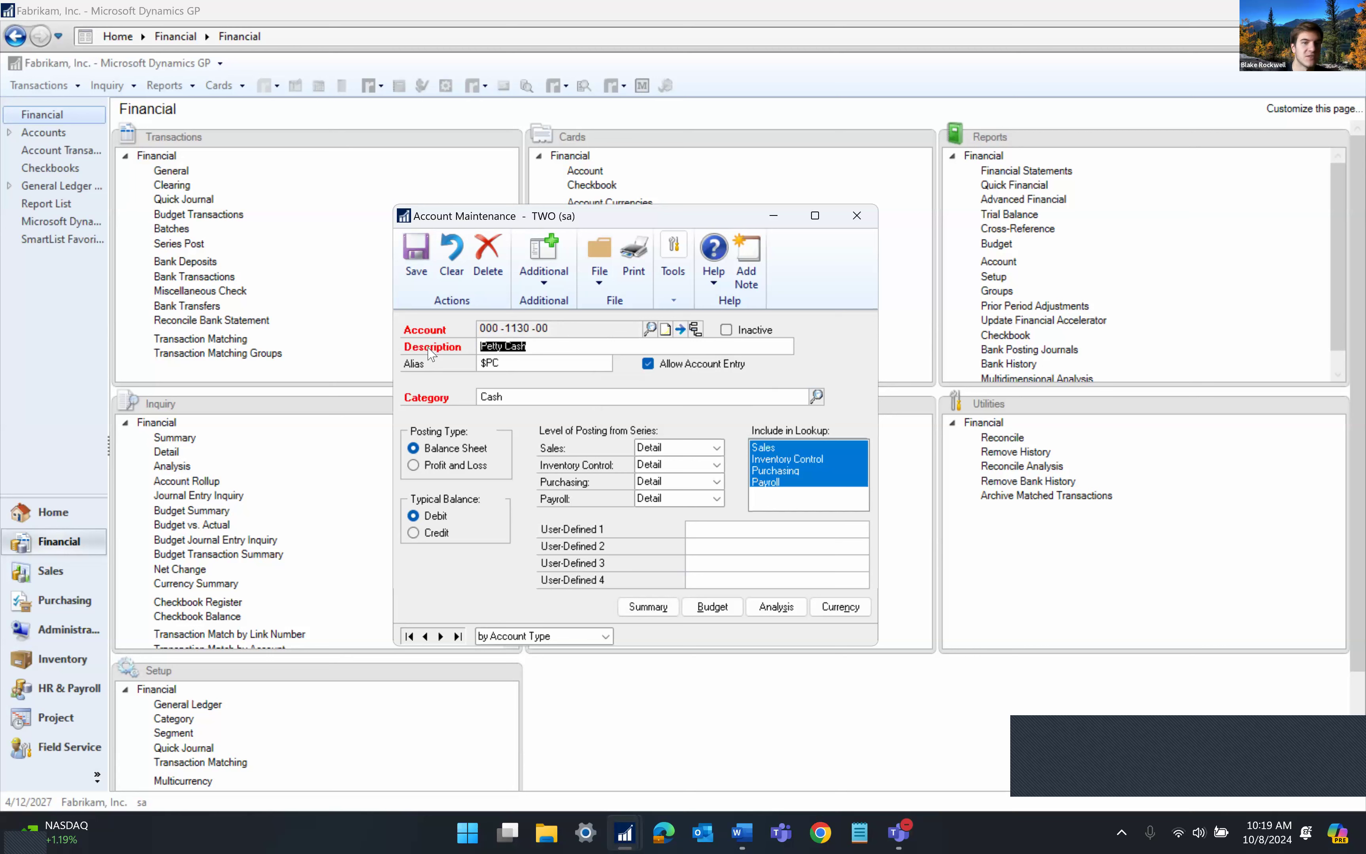
Re-enter account 000-1130-00 to load Petty Cash, then close the record
left_click(457, 273)
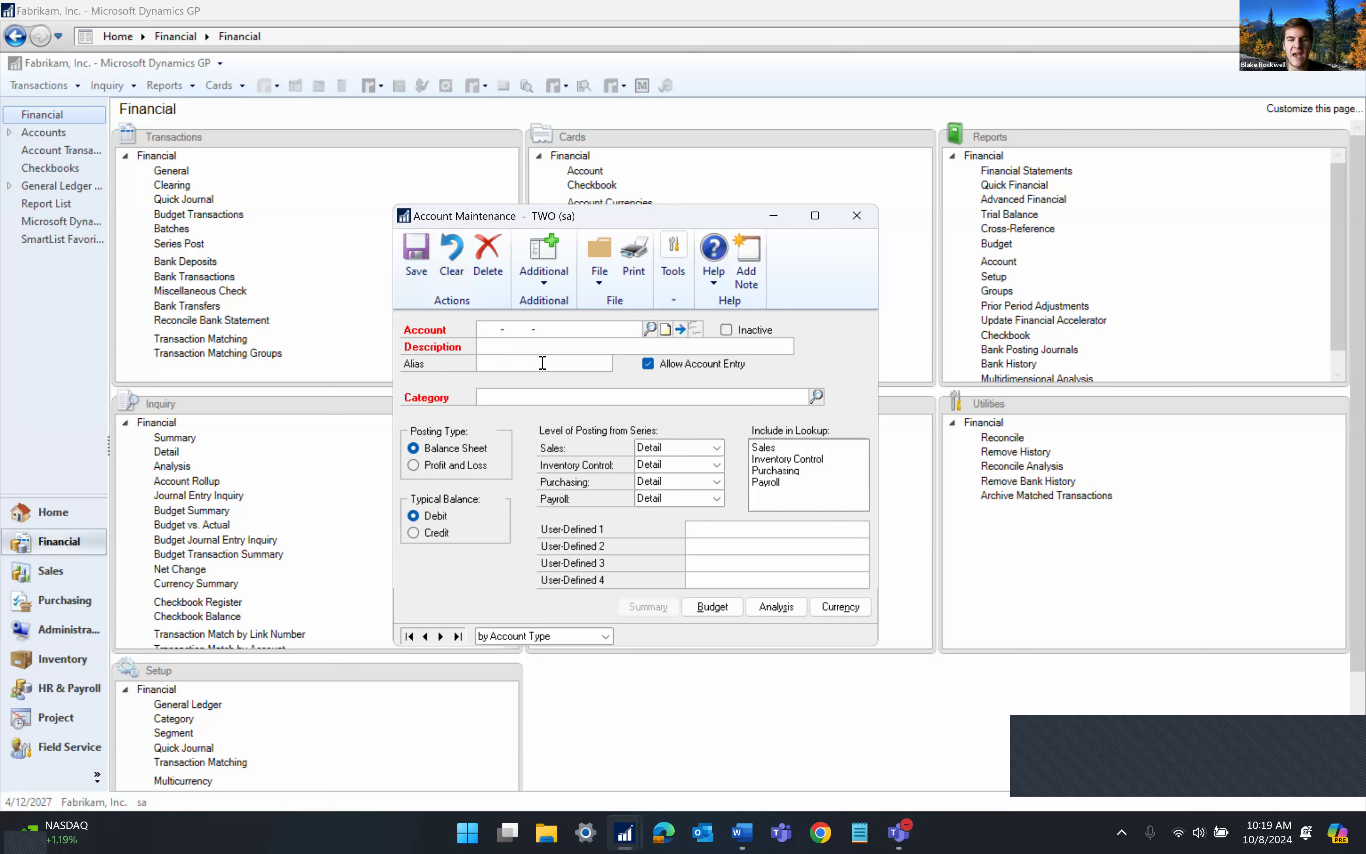
type("1130")
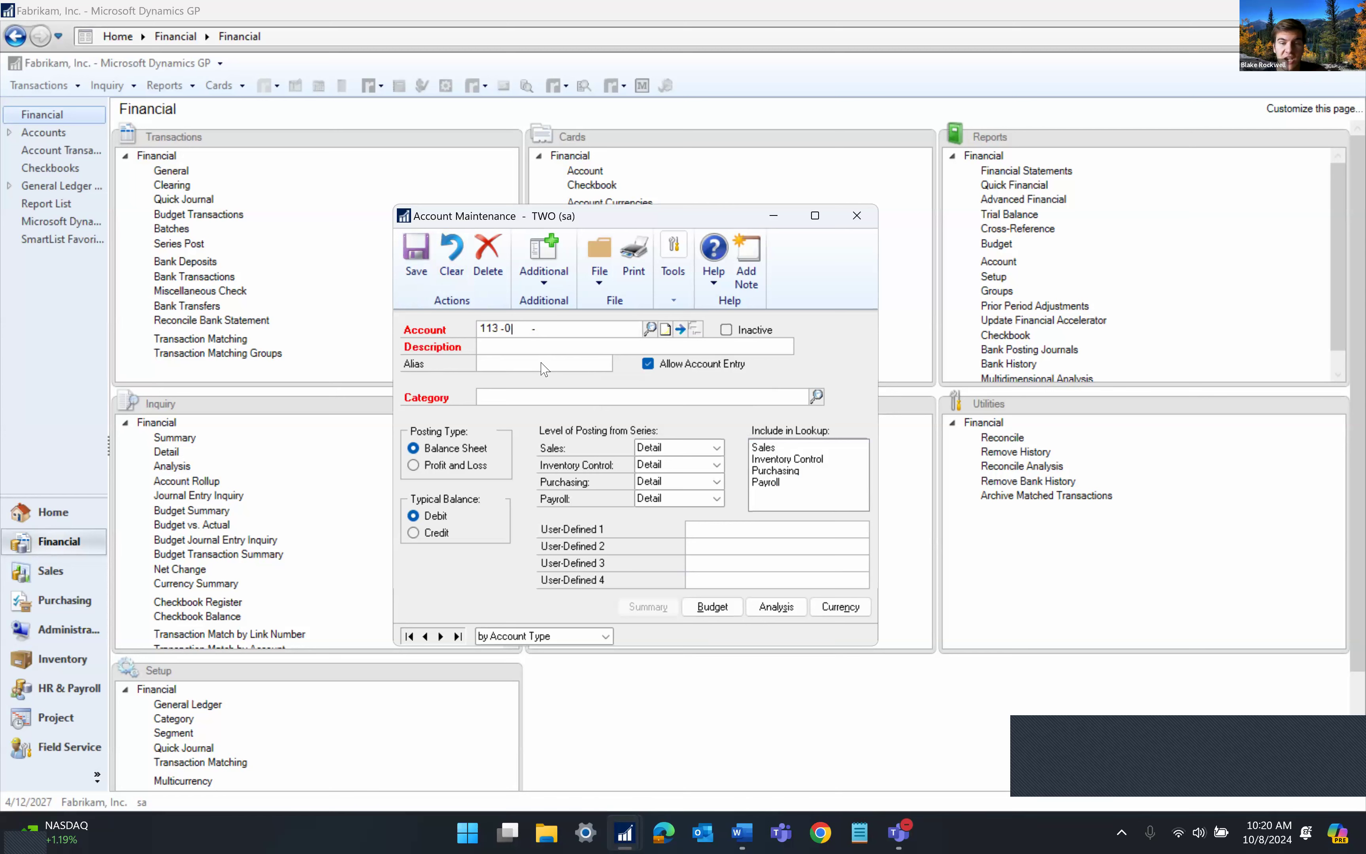
type("00")
key("Tab")
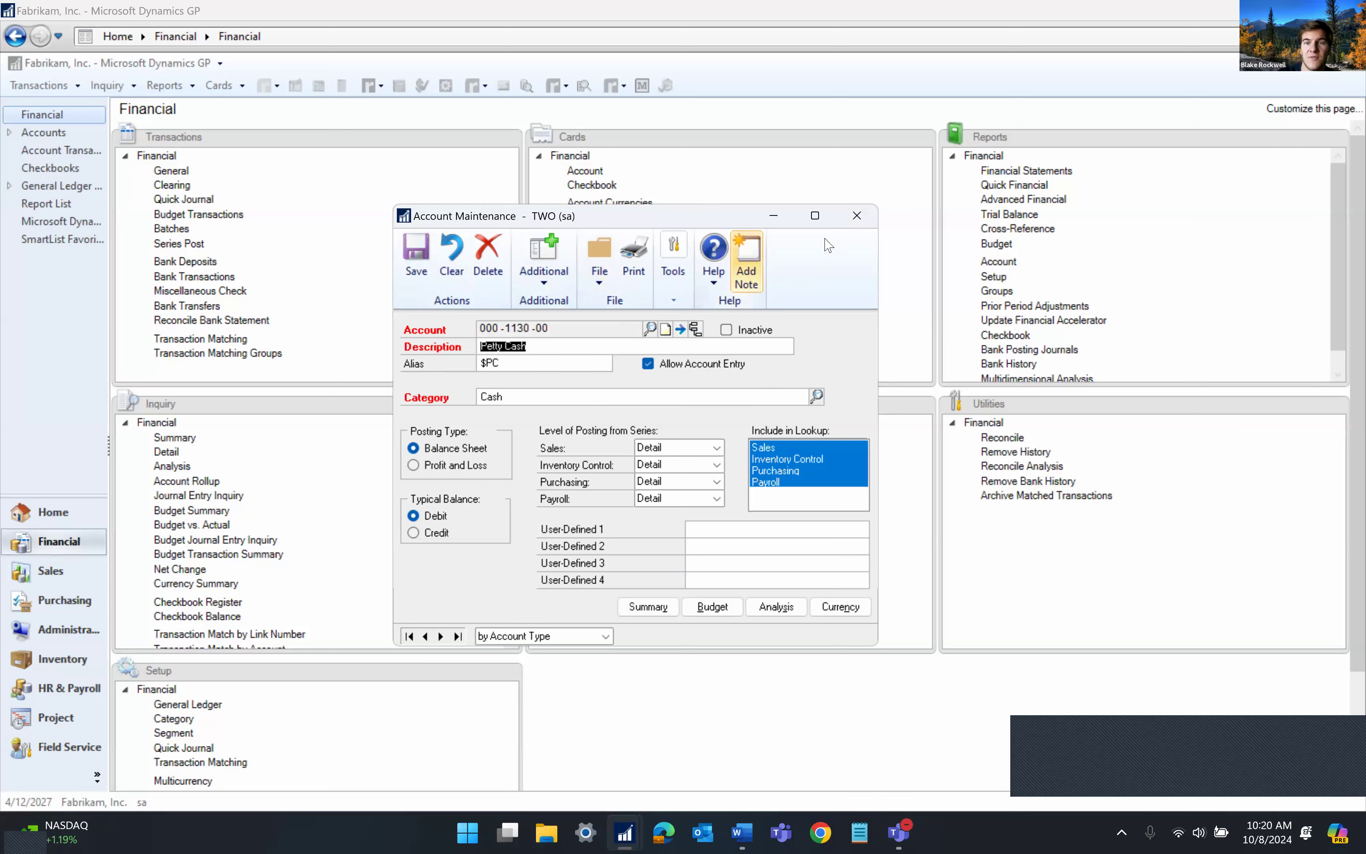
left_click(856, 217)
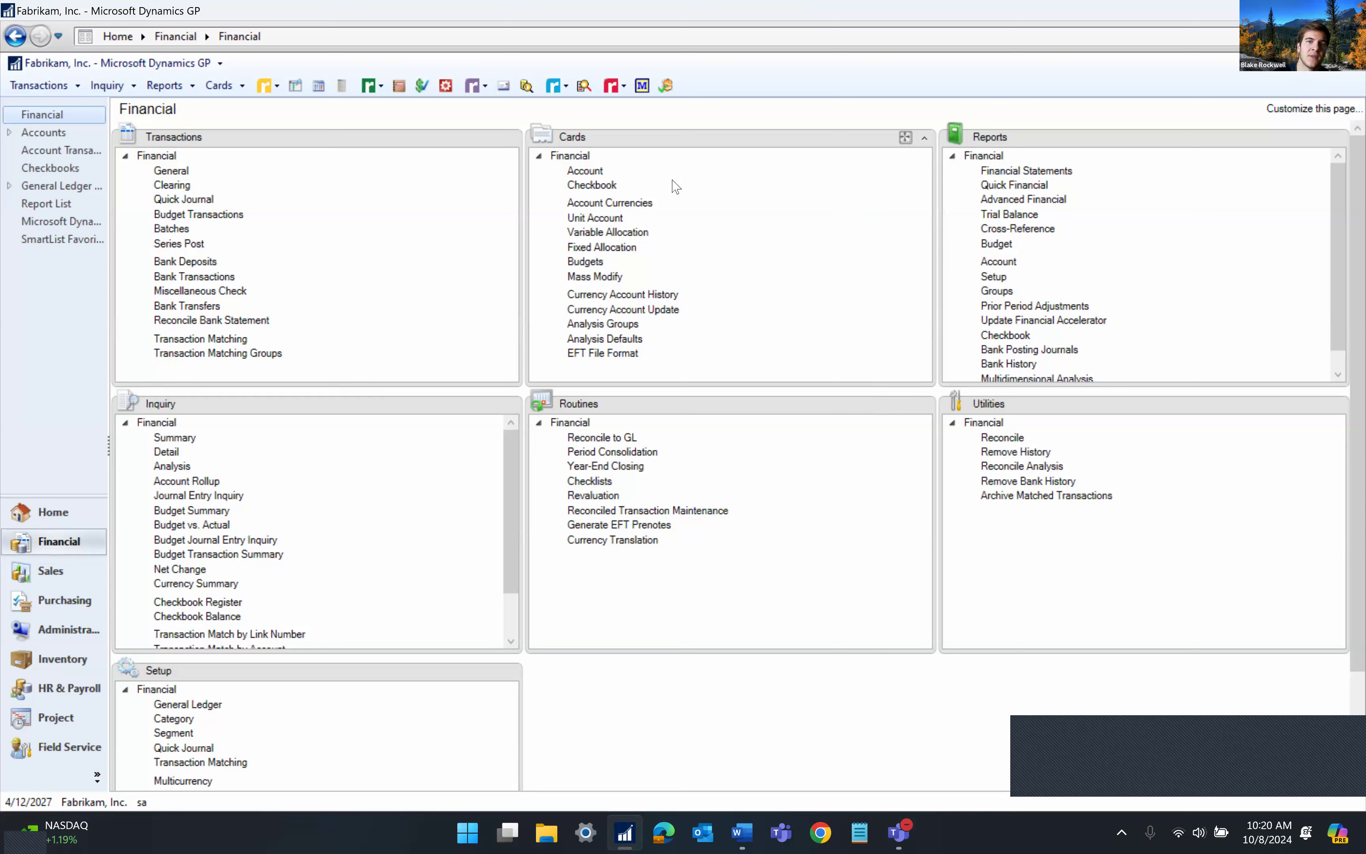
Open System Settings from the red Dynamics GP Toolbox dropdown
left_click(622, 88)
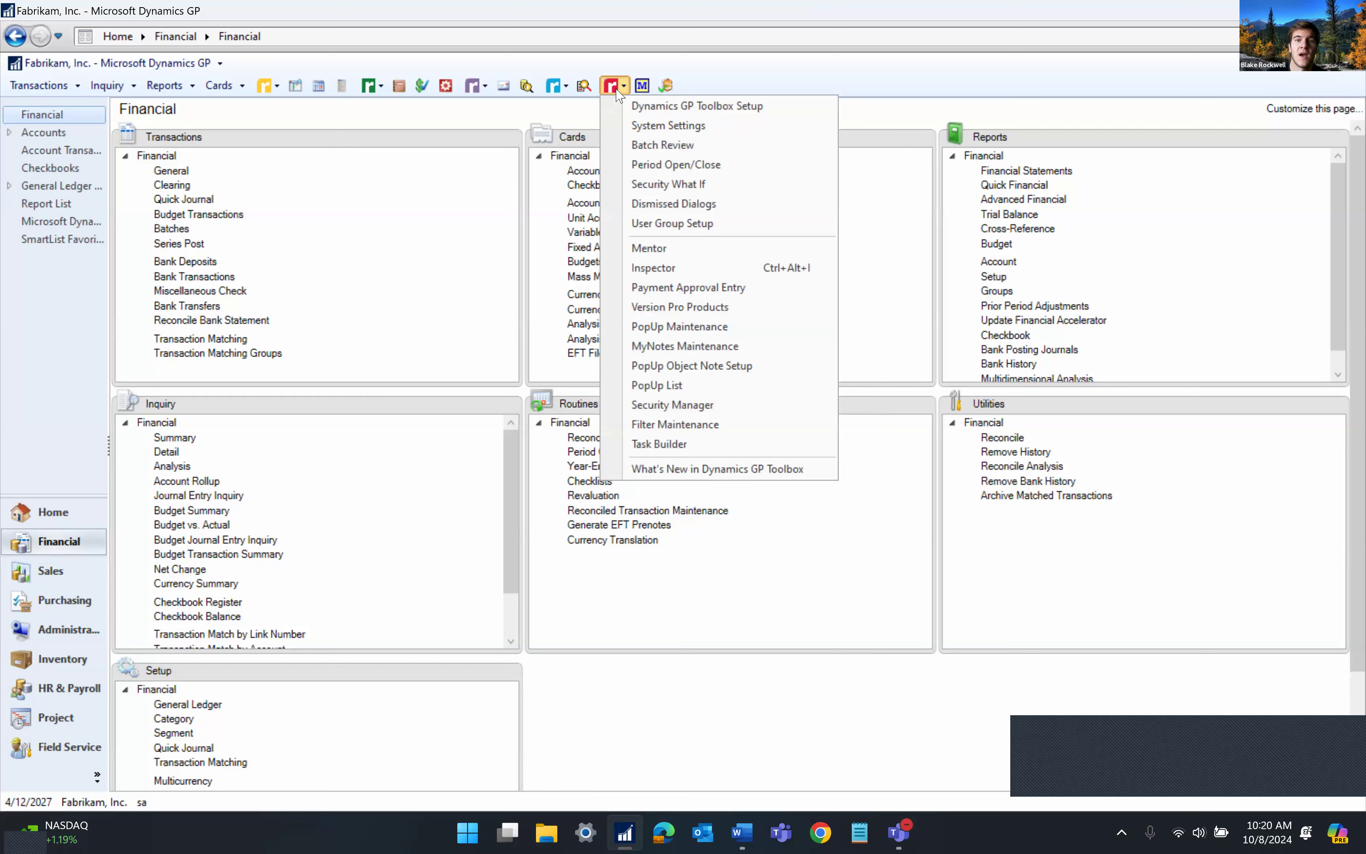
left_click(617, 90)
left_click(612, 89)
left_click(612, 89)
left_click(612, 89)
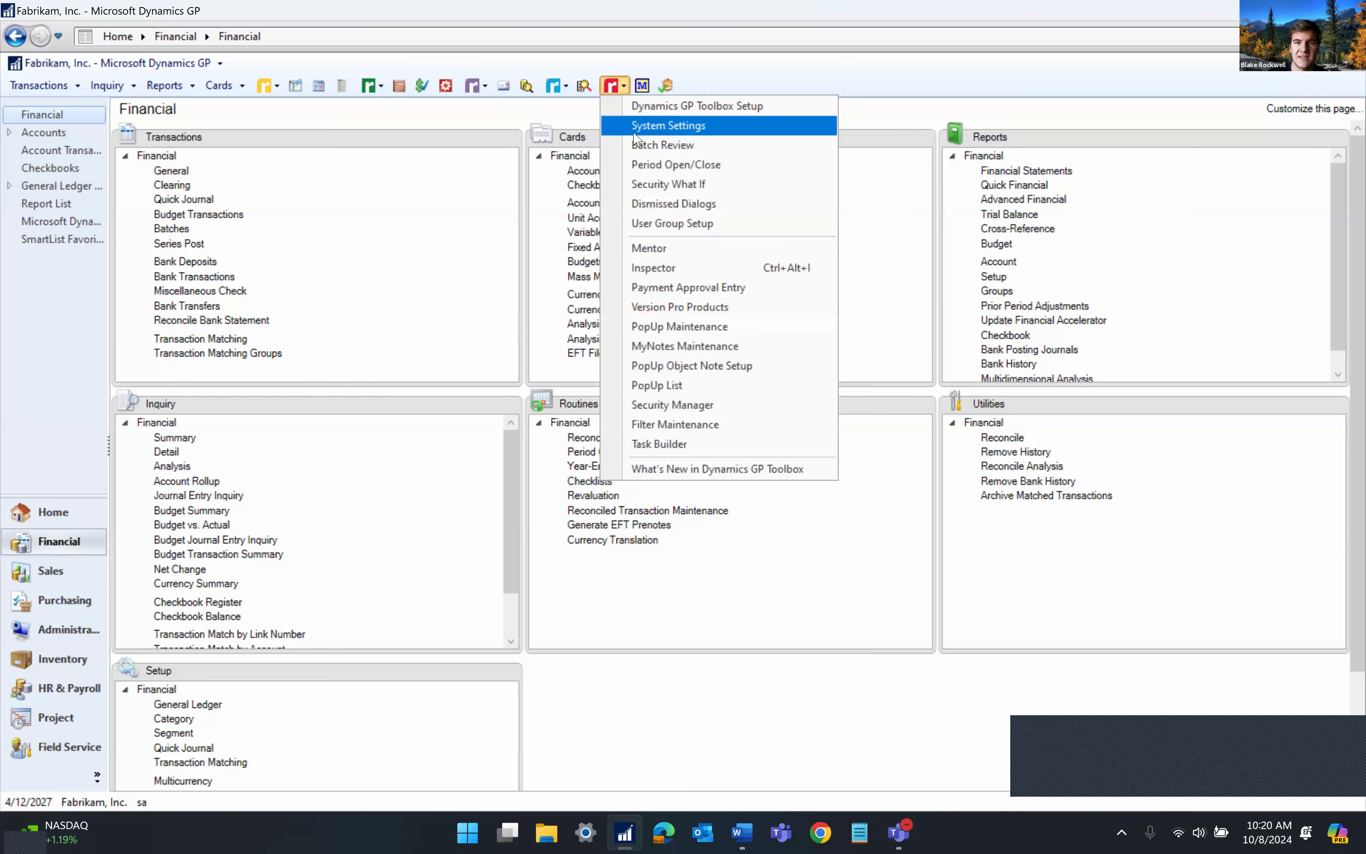
left_click(724, 127)
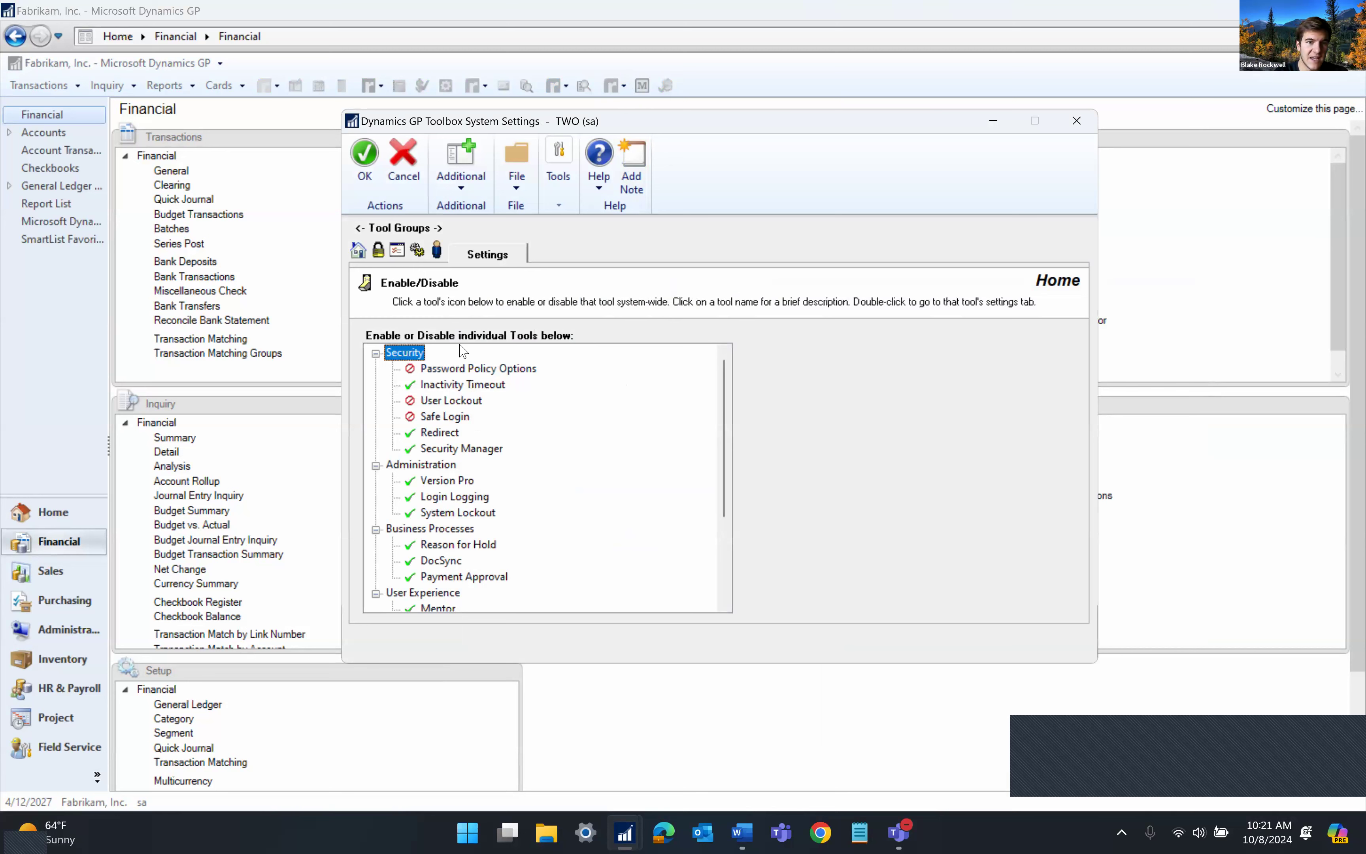
scroll(459, 418, "down", 2)
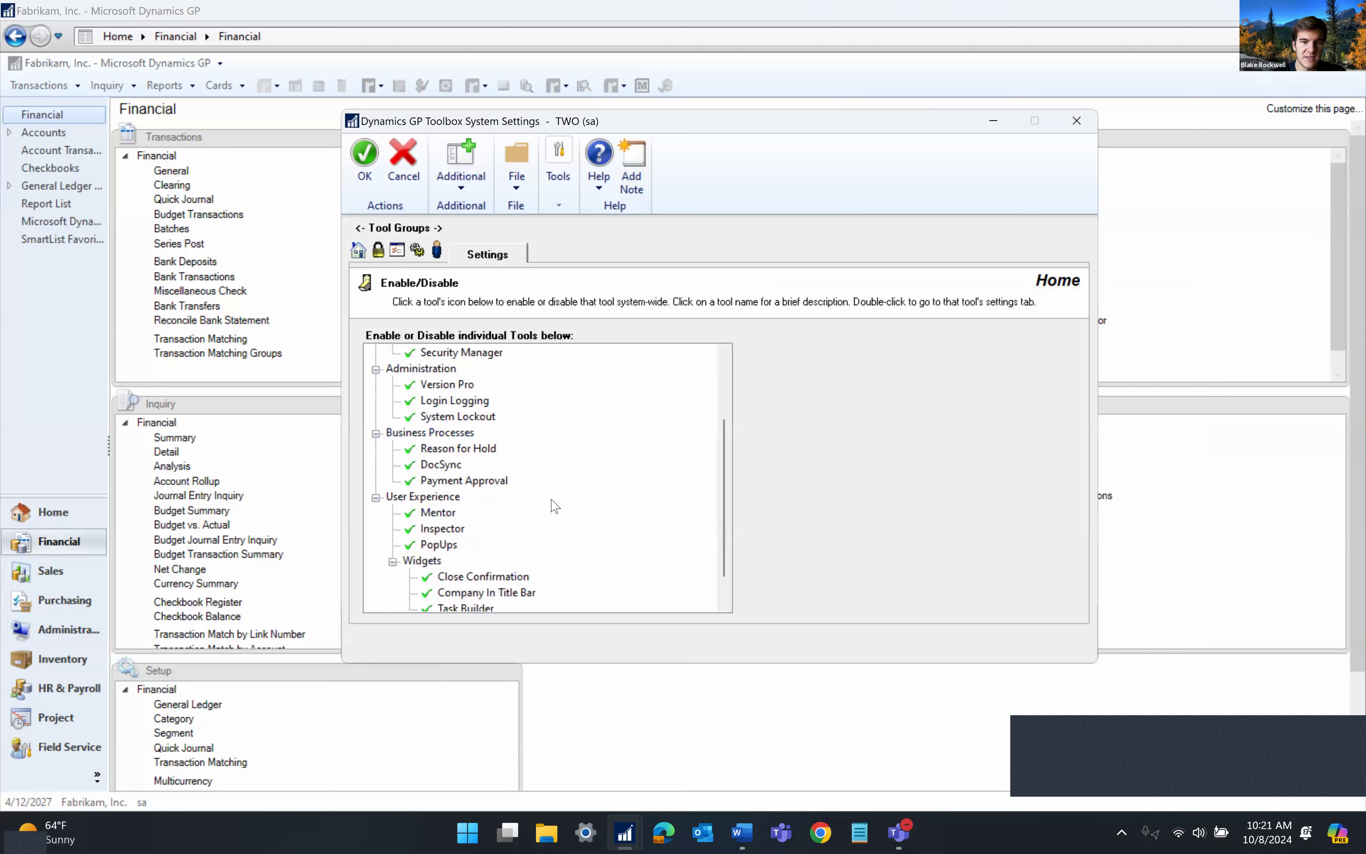
scroll(621, 559, "down", 1)
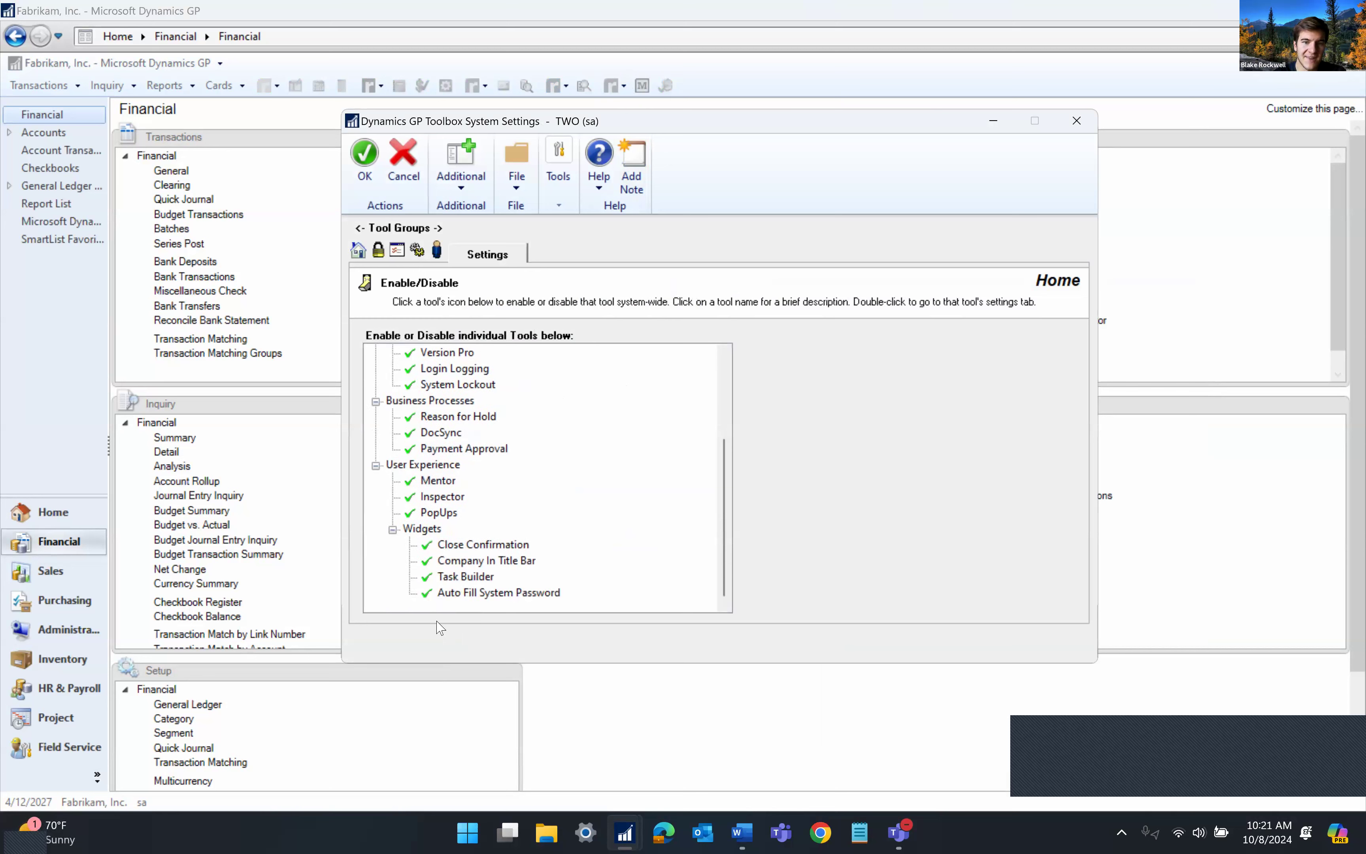
scroll(637, 488, "up", 3)
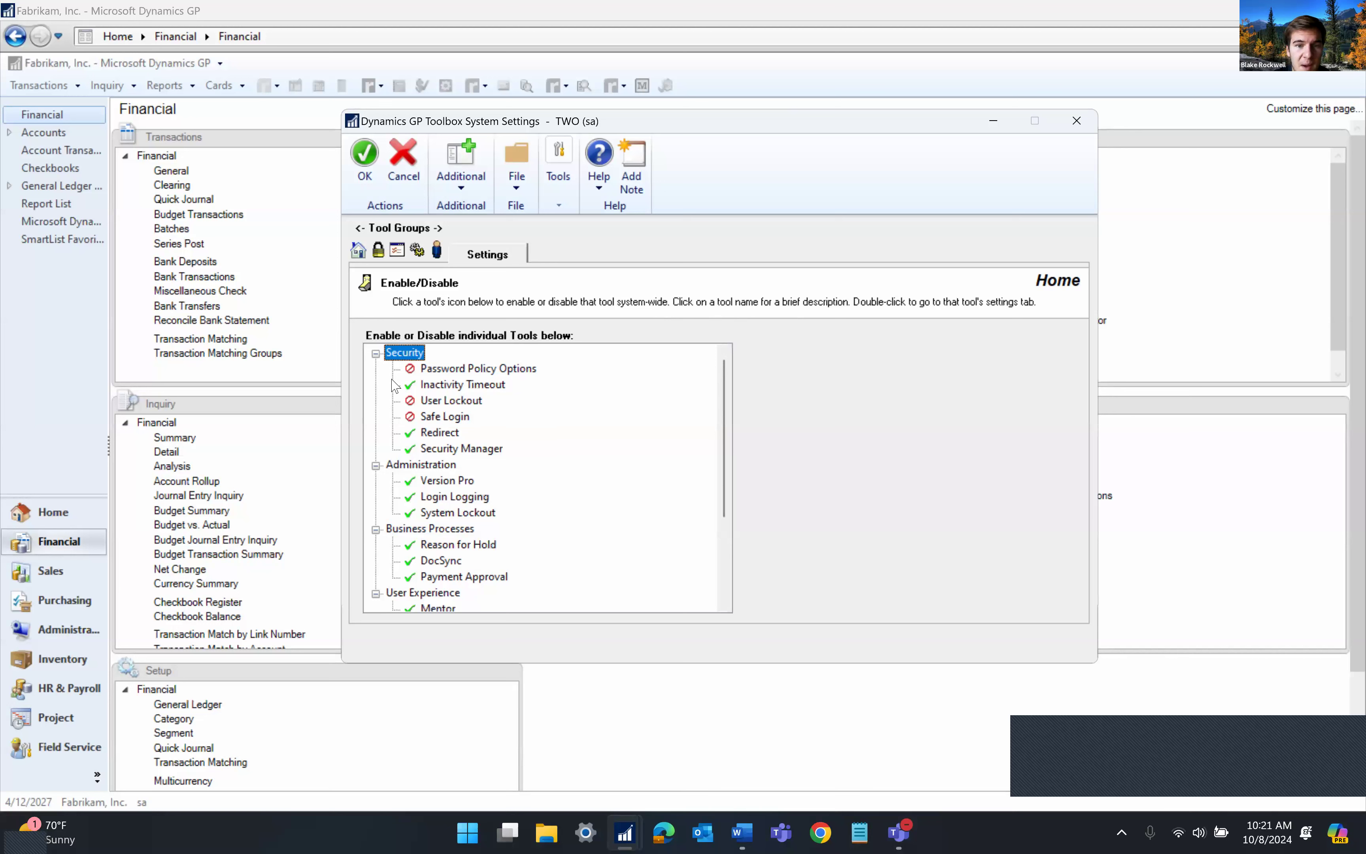
Open Inactivity Timeout settings and review the 30-minute default and the ADMIN group rule
double_click(457, 386)
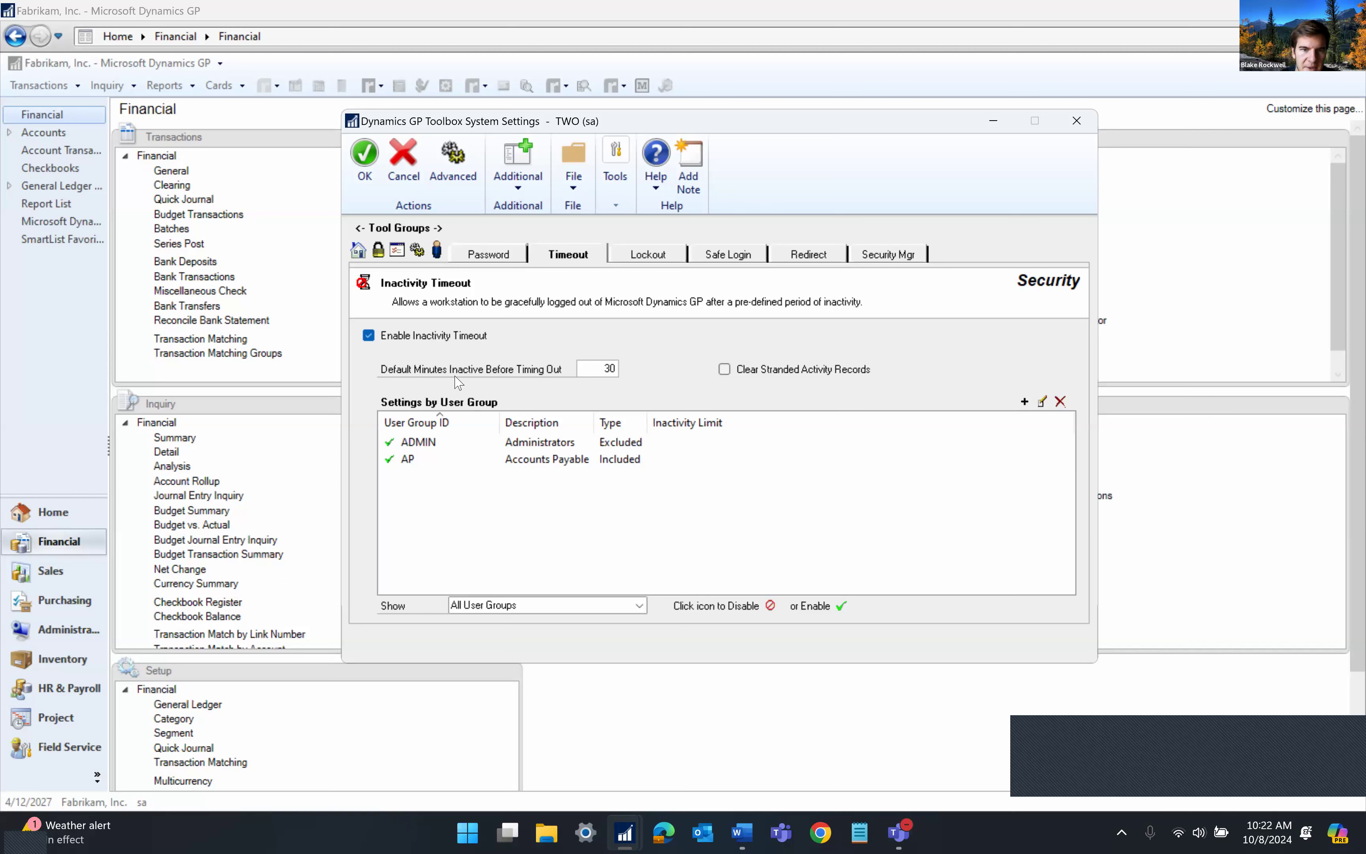
left_click(603, 367)
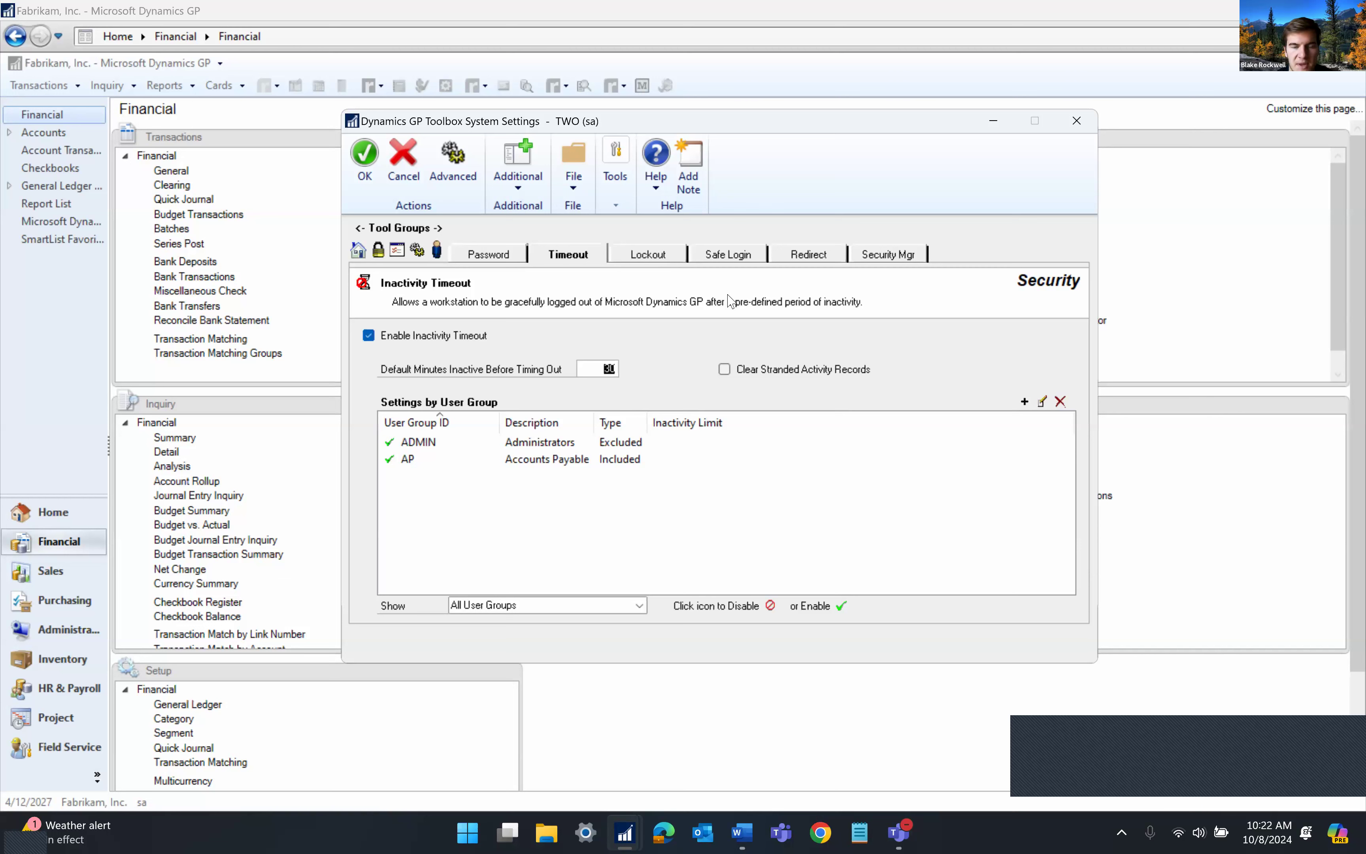
left_click(613, 444)
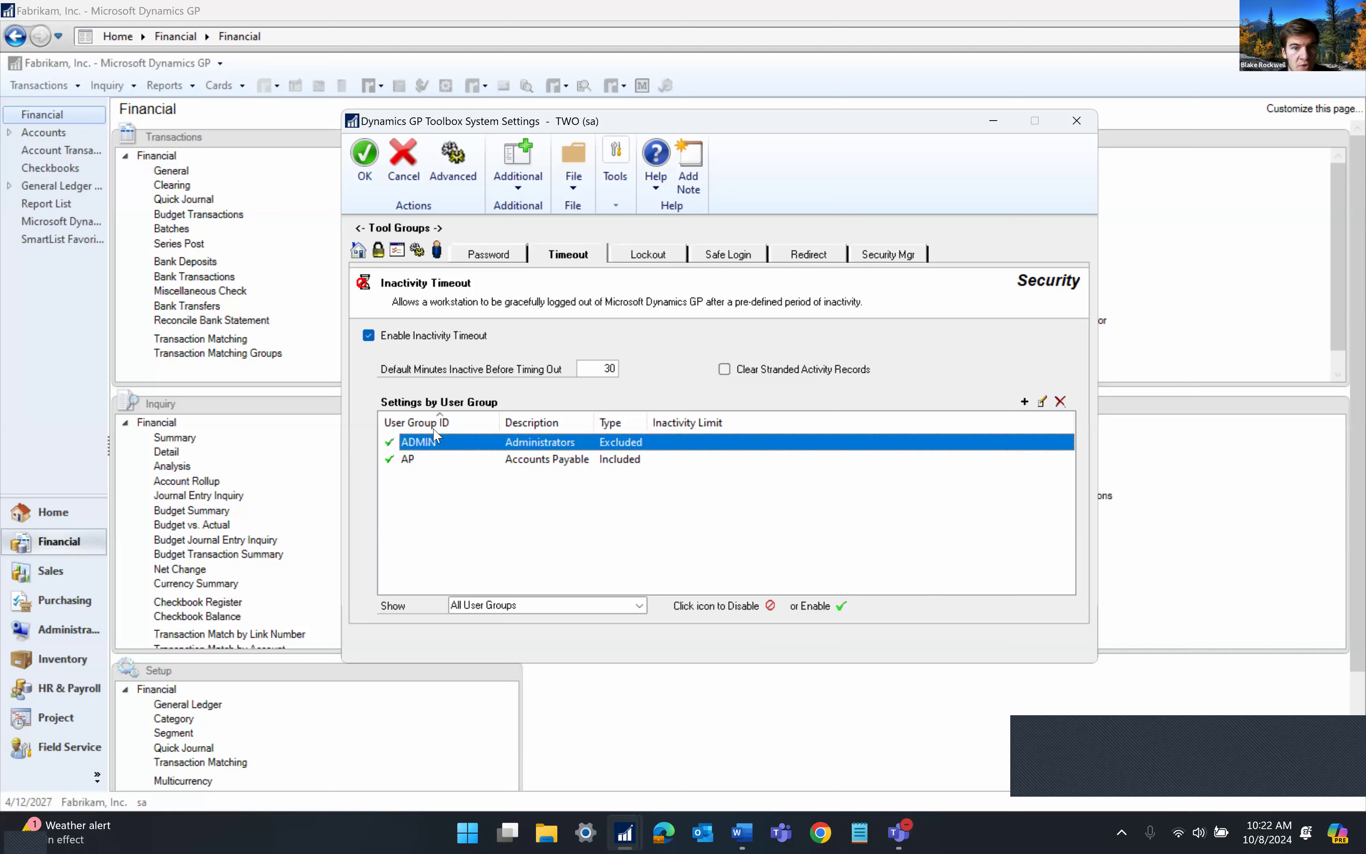
double_click(443, 450)
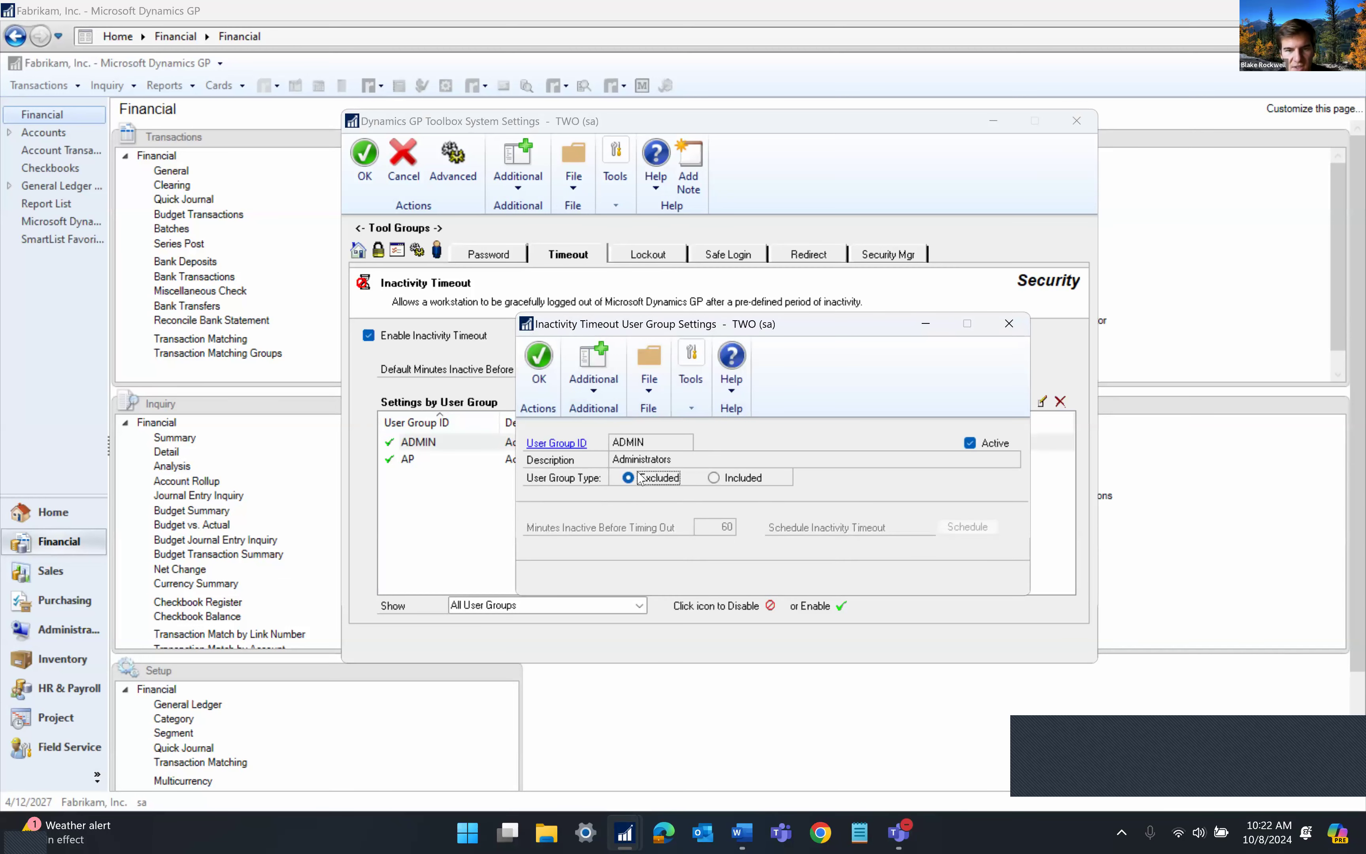
left_click(558, 442)
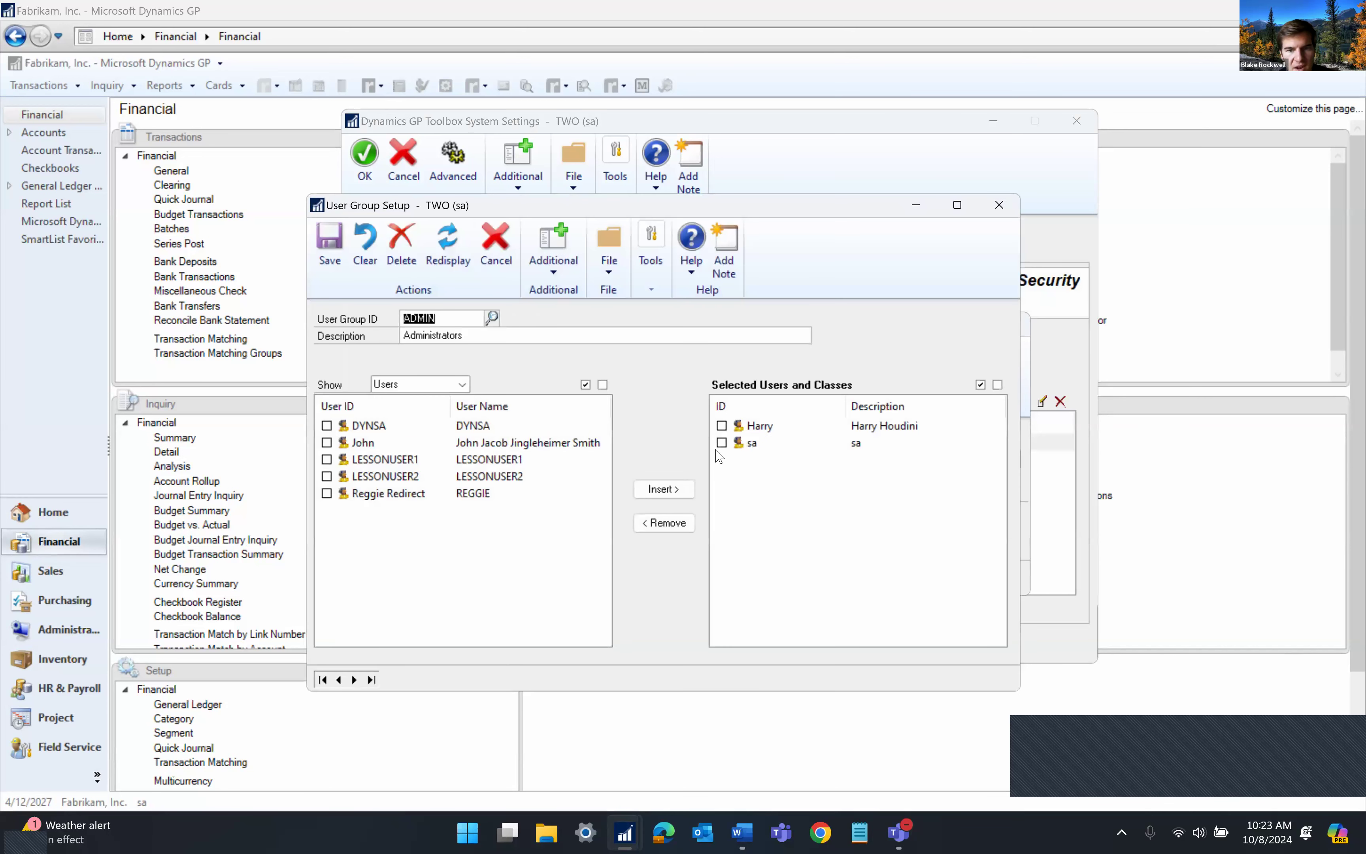
left_click(752, 444)
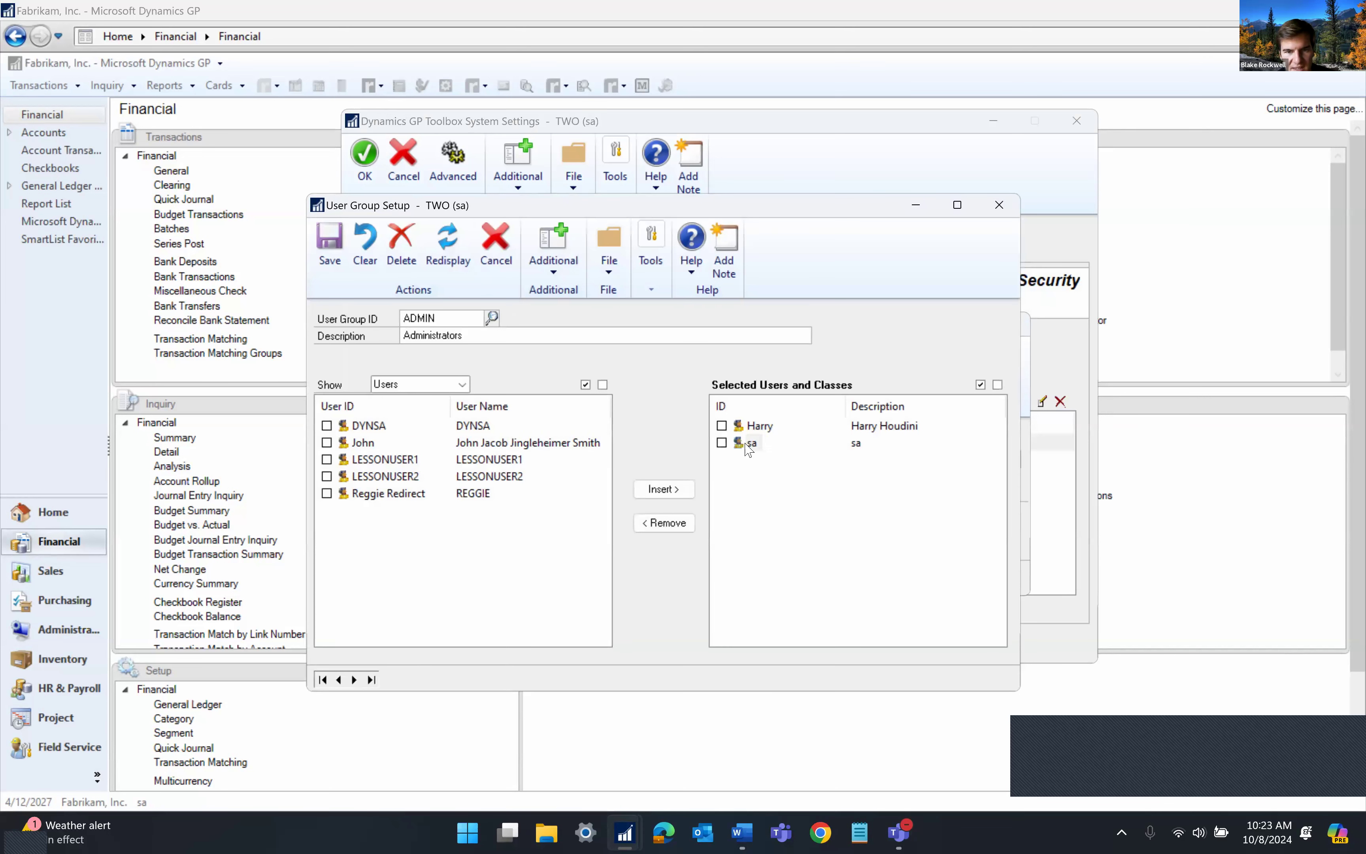
left_click(759, 426)
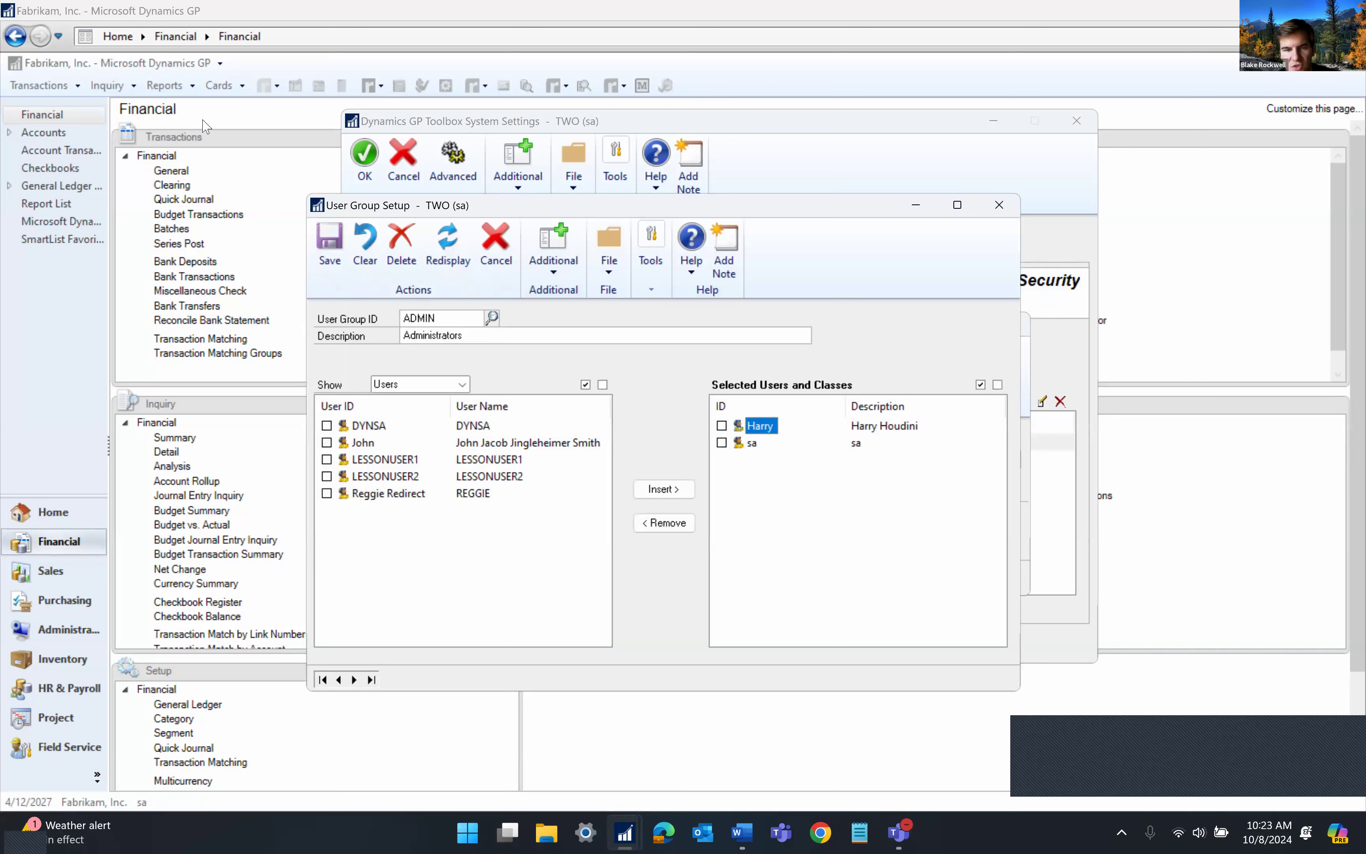
left_click(999, 205)
left_click(671, 472)
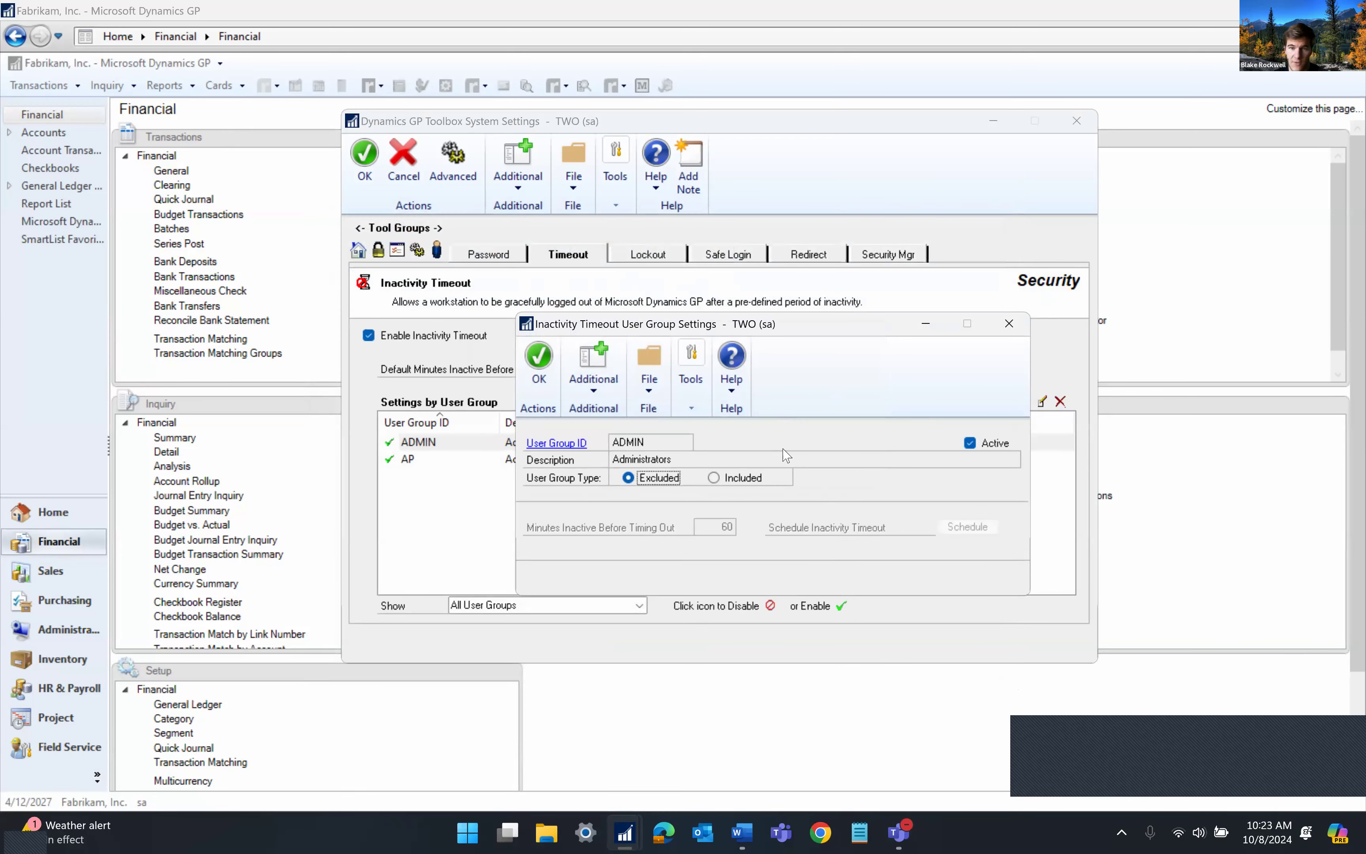
left_click(1009, 323)
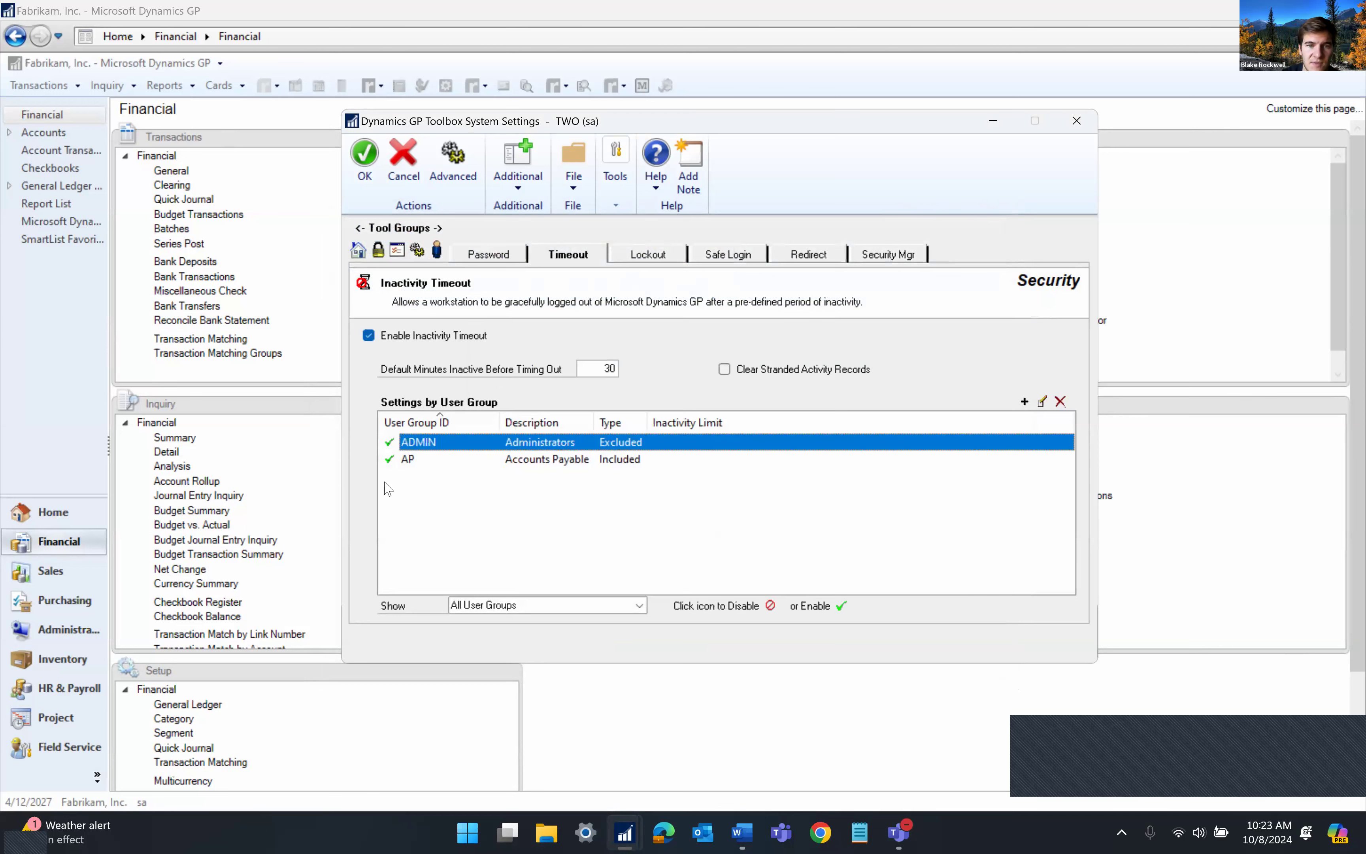
double_click(457, 458)
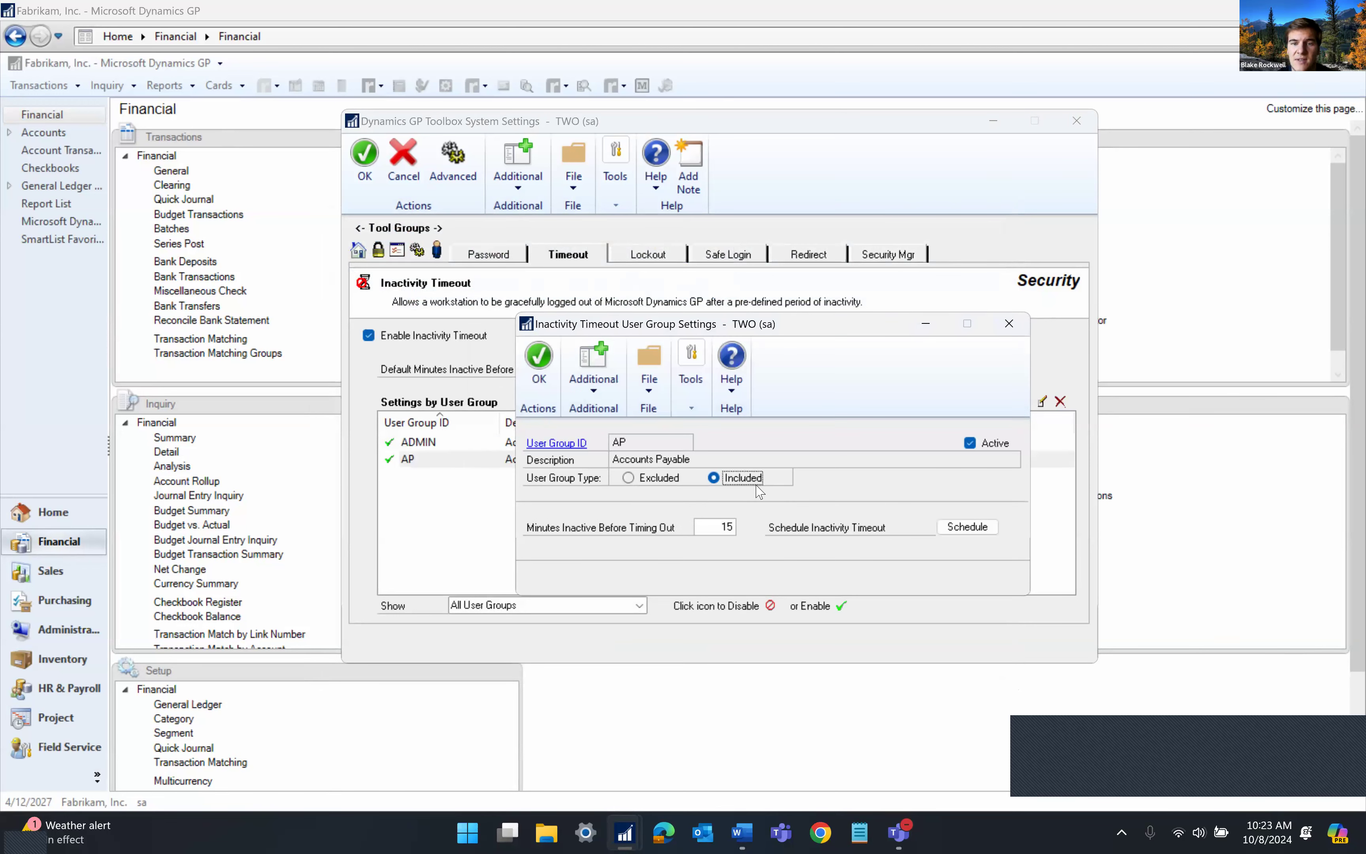
left_click(725, 527)
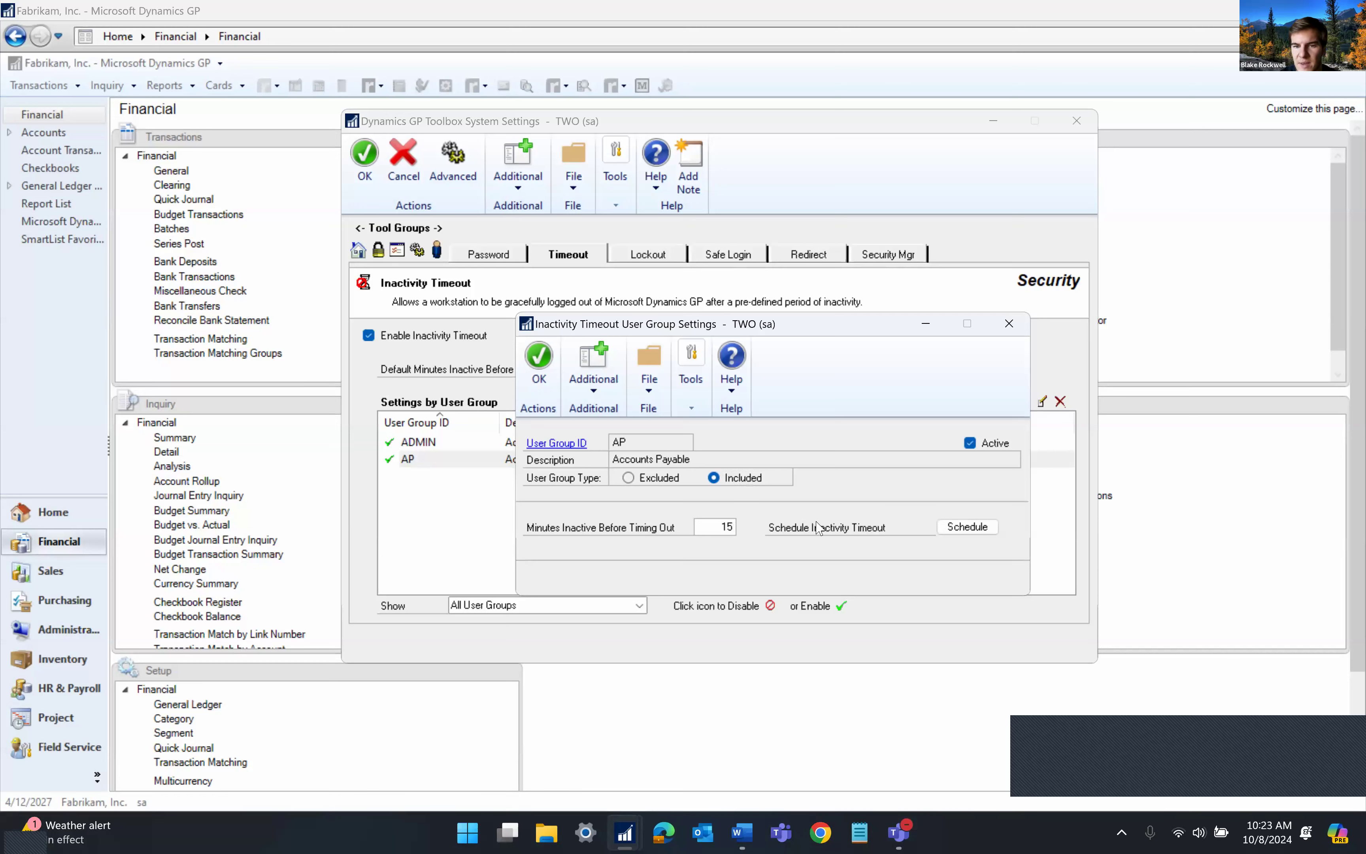
left_click(1010, 323)
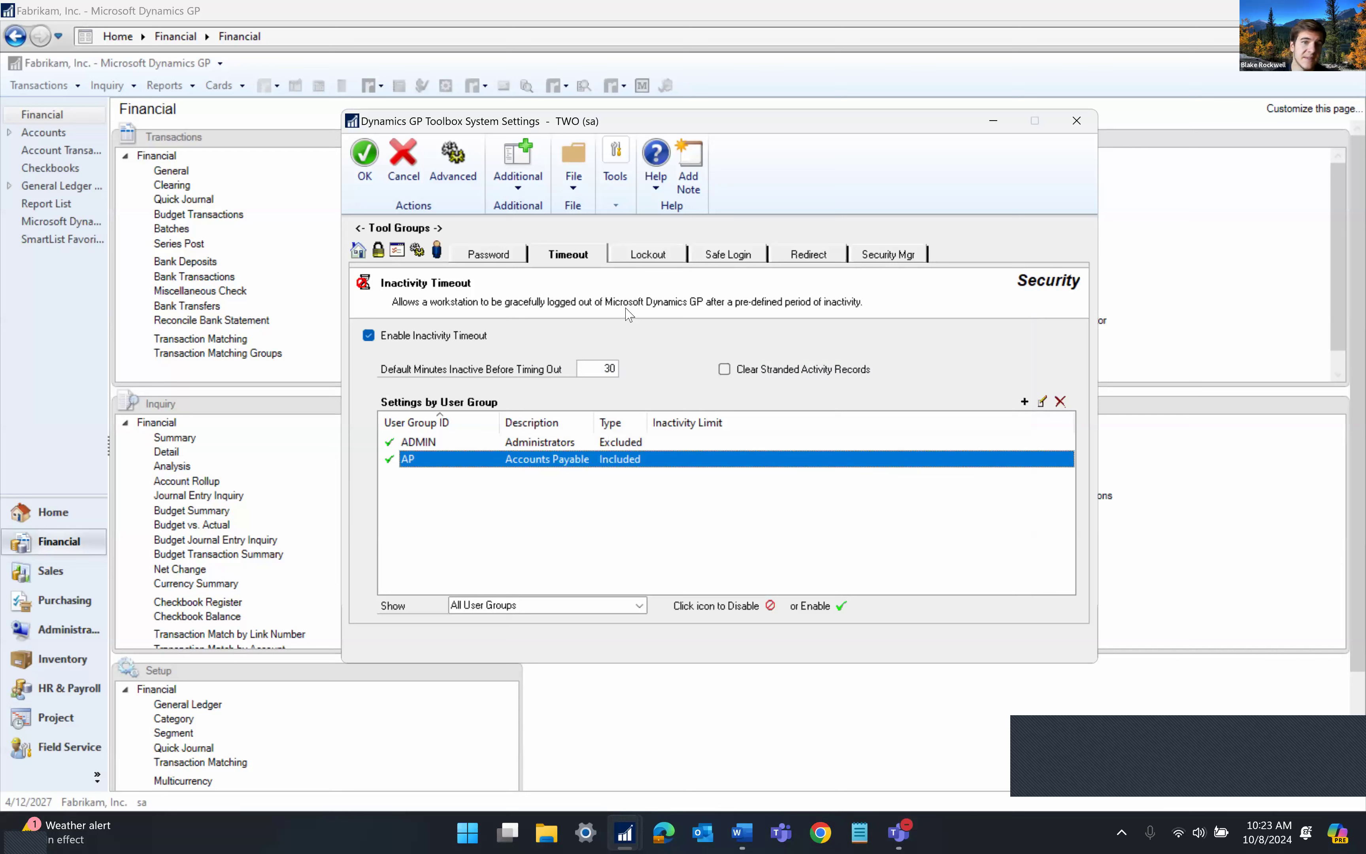
left_click(610, 368)
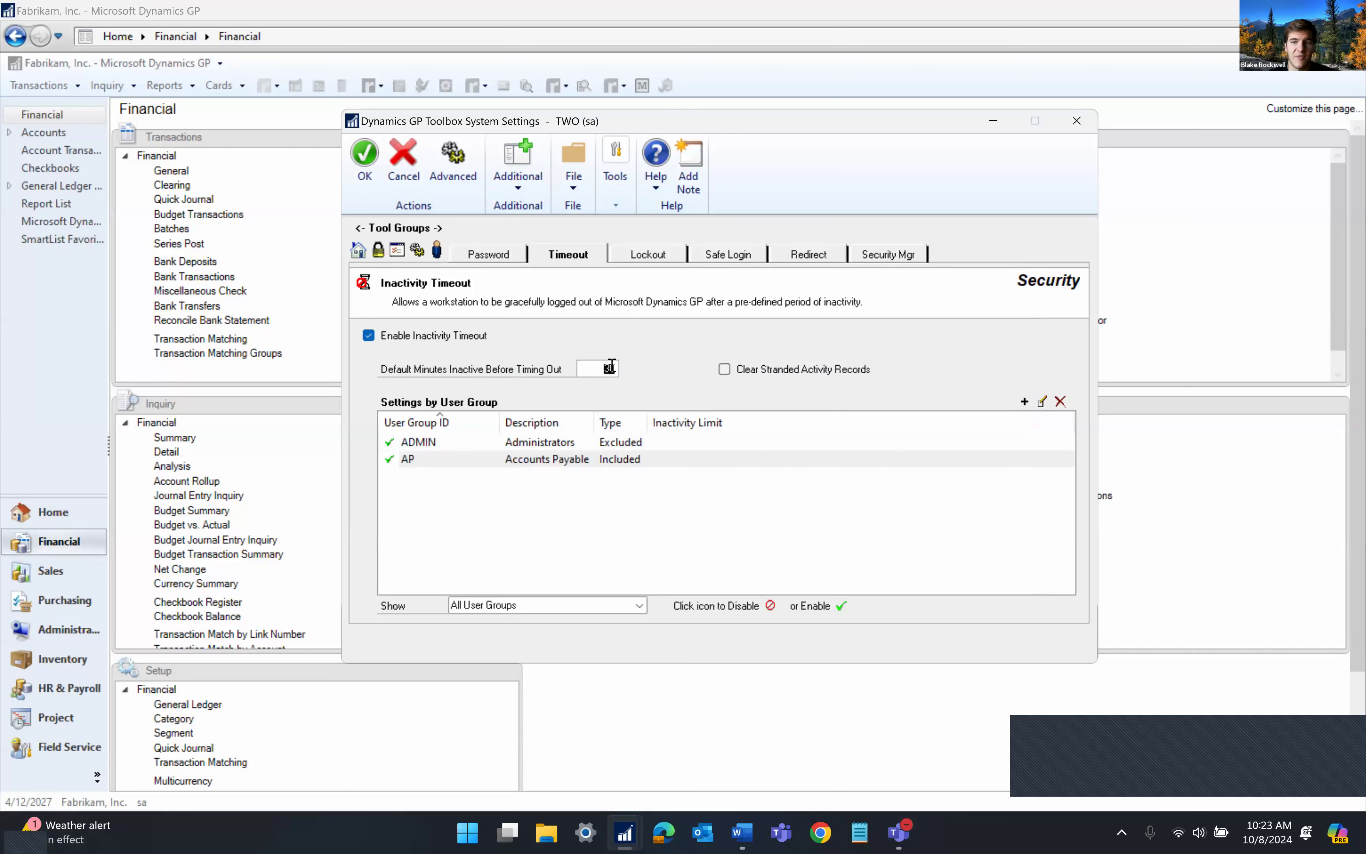
left_click(535, 576)
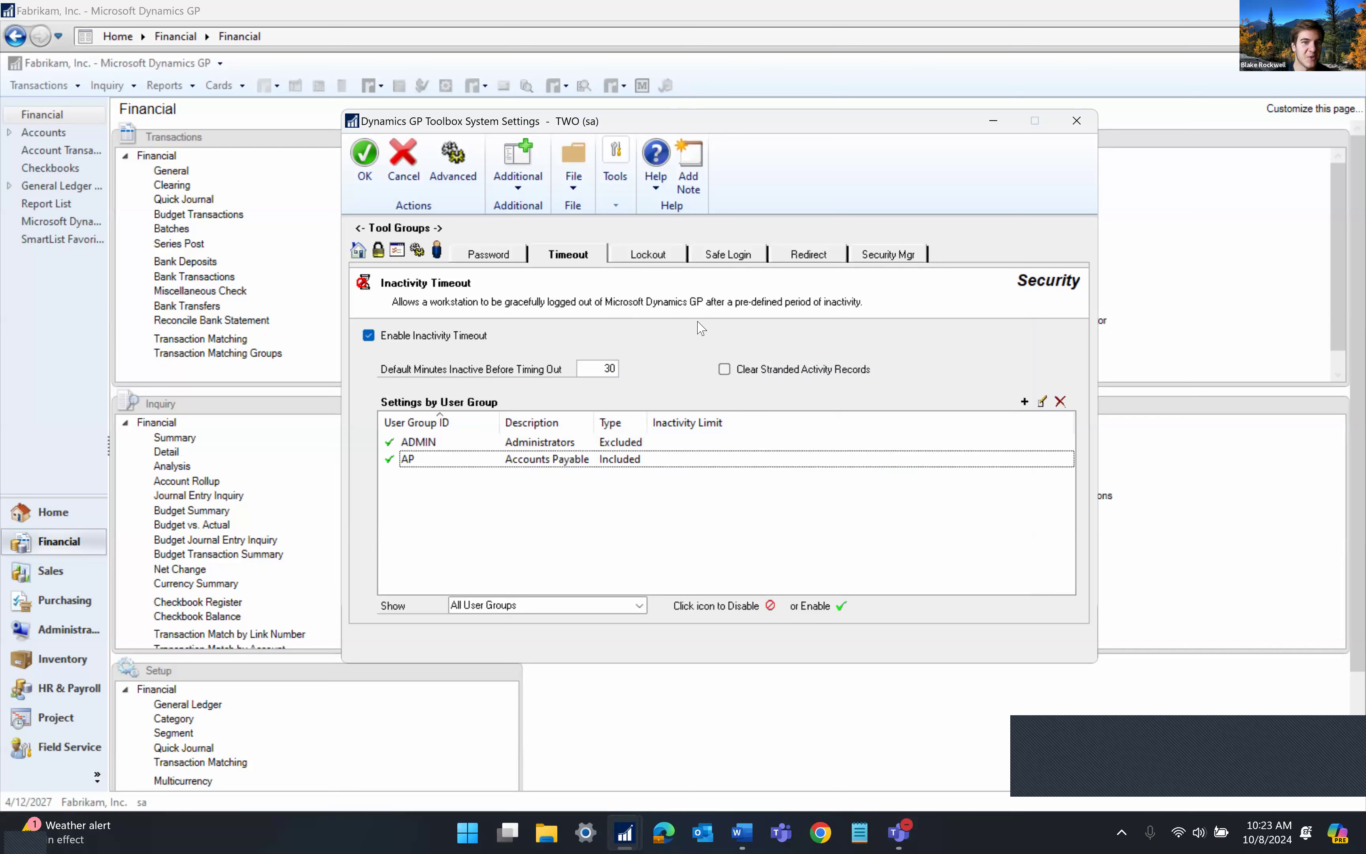
Back on the tool overview, toggle Password Policy Options on then off, and return to Financial
left_click(359, 250)
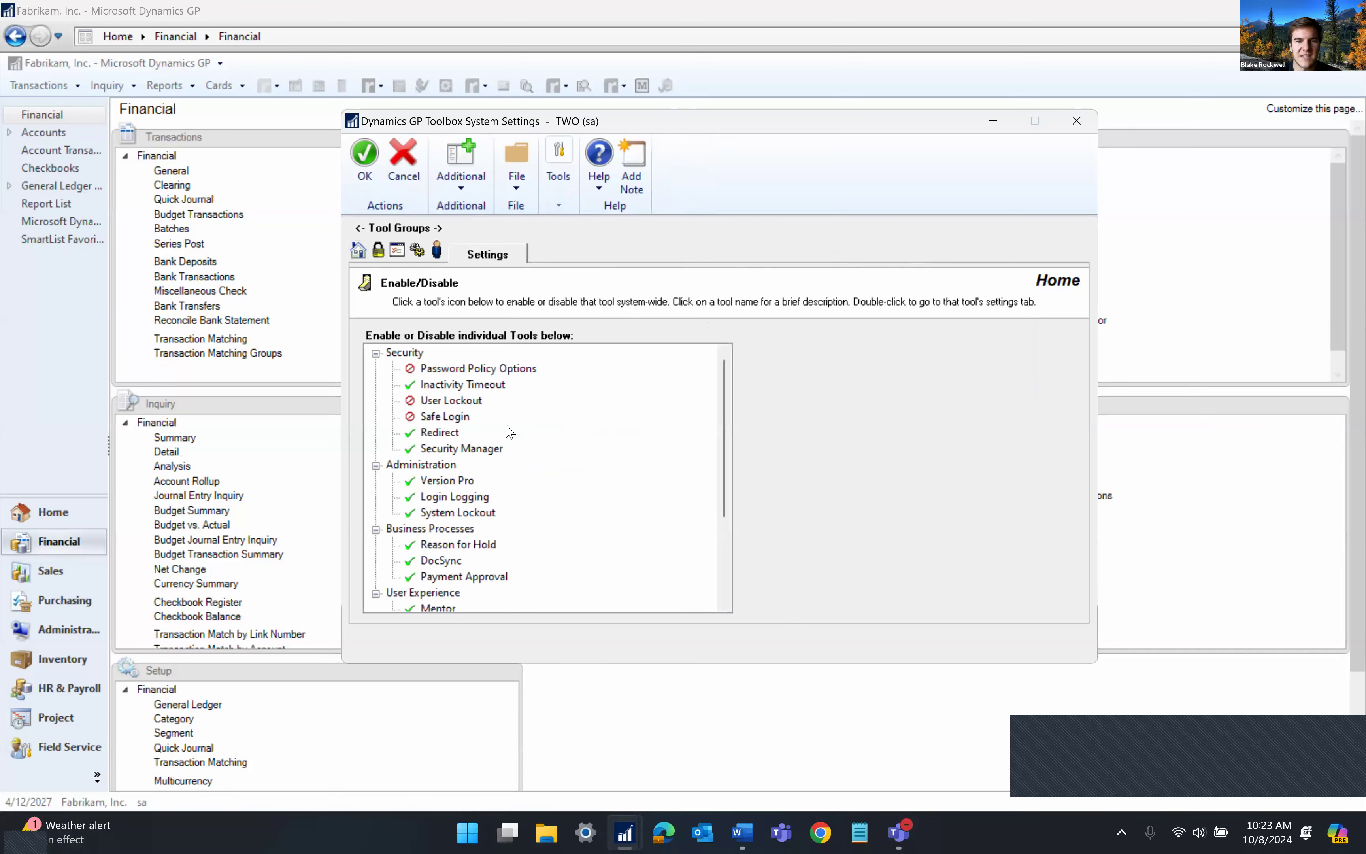
scroll(508, 474, "down", 2)
scroll(489, 417, "up", 2)
left_click(425, 450)
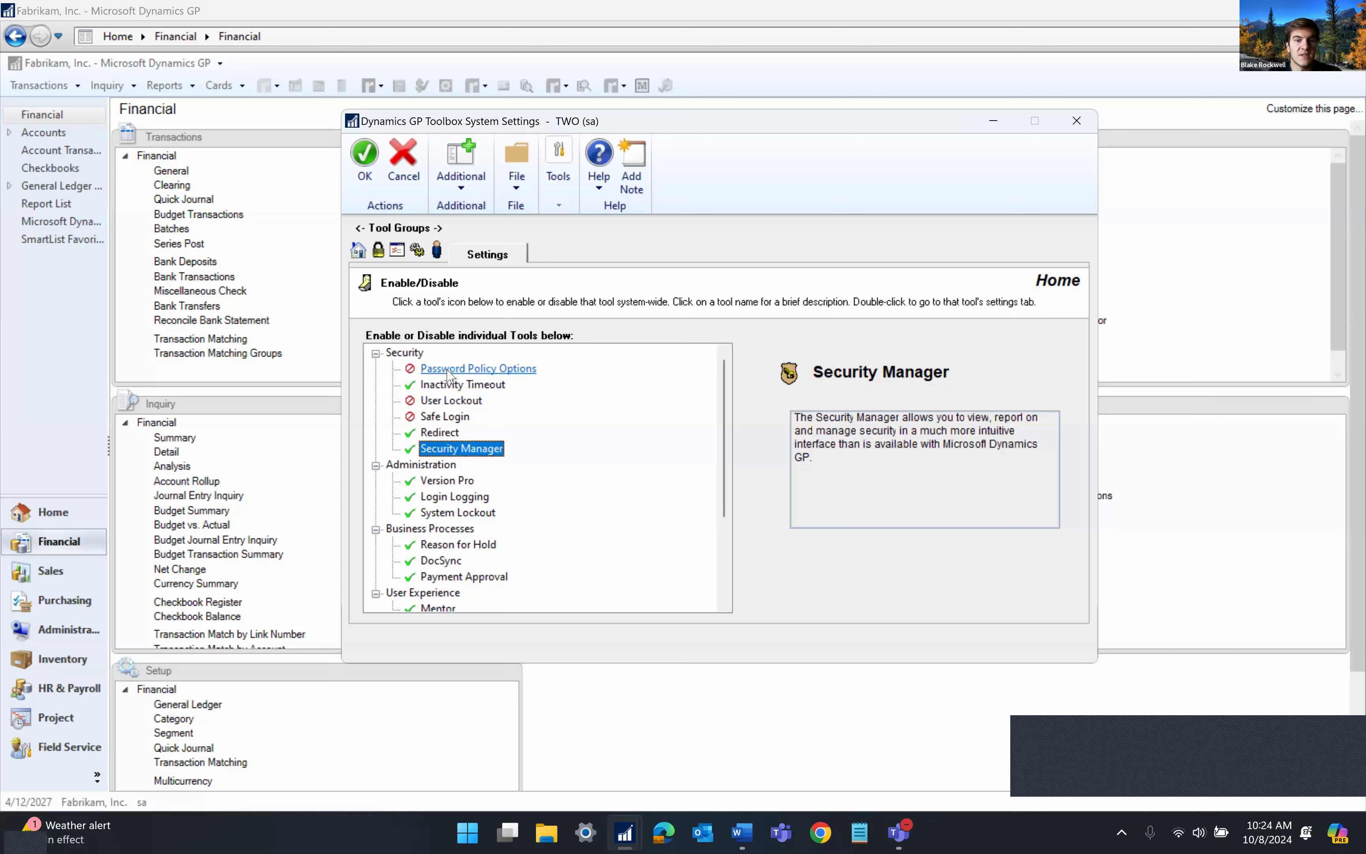
left_click(411, 369)
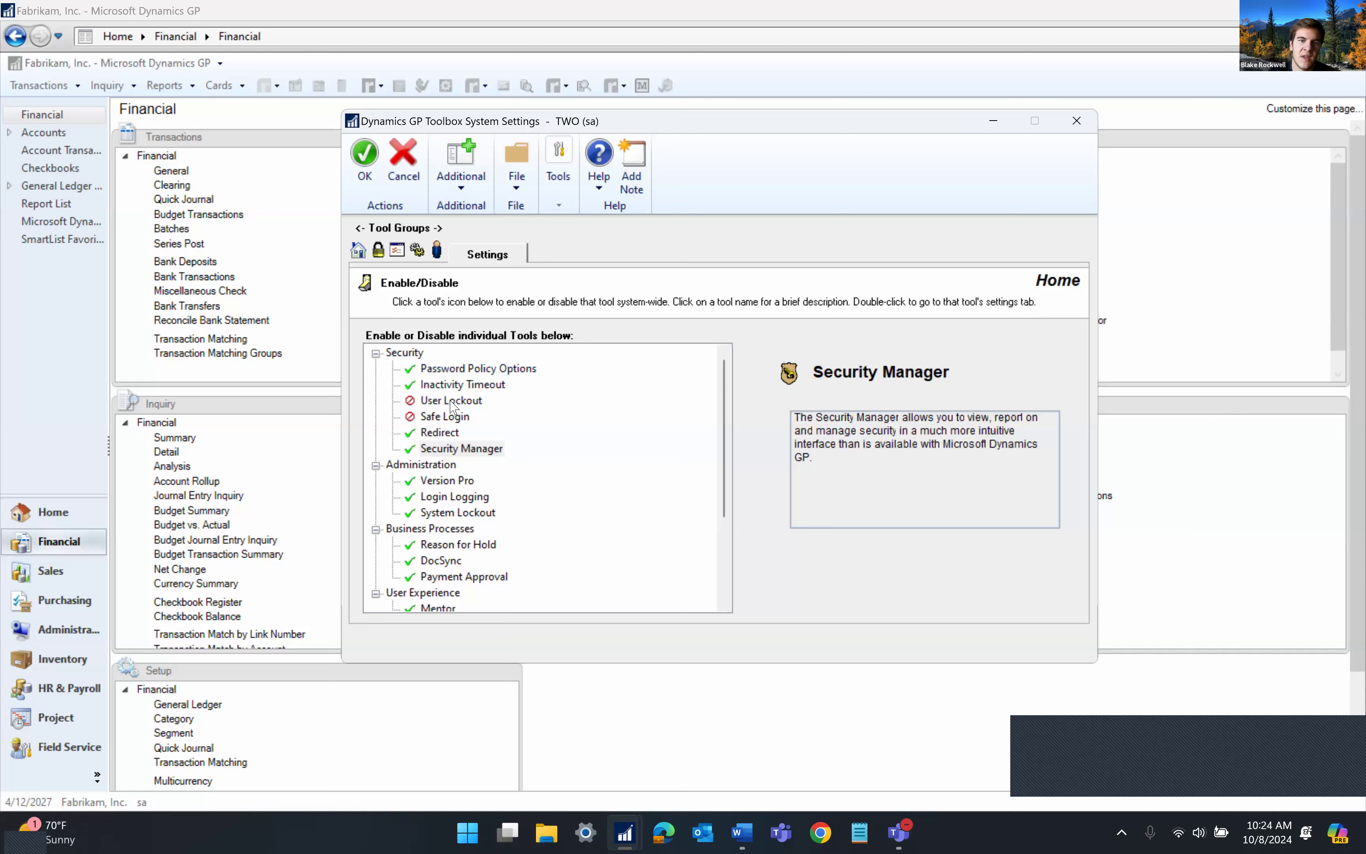
left_click(411, 369)
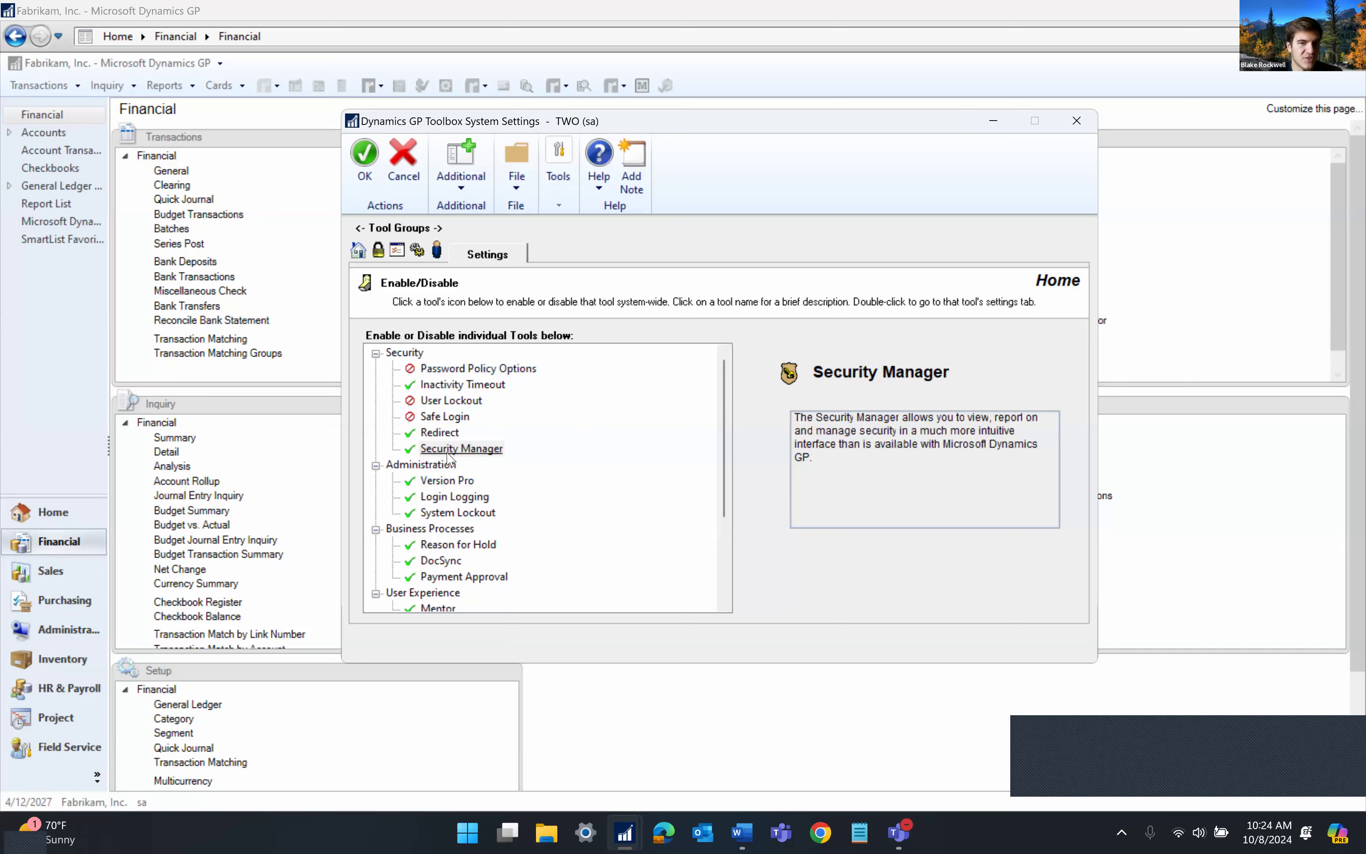
left_click(714, 95)
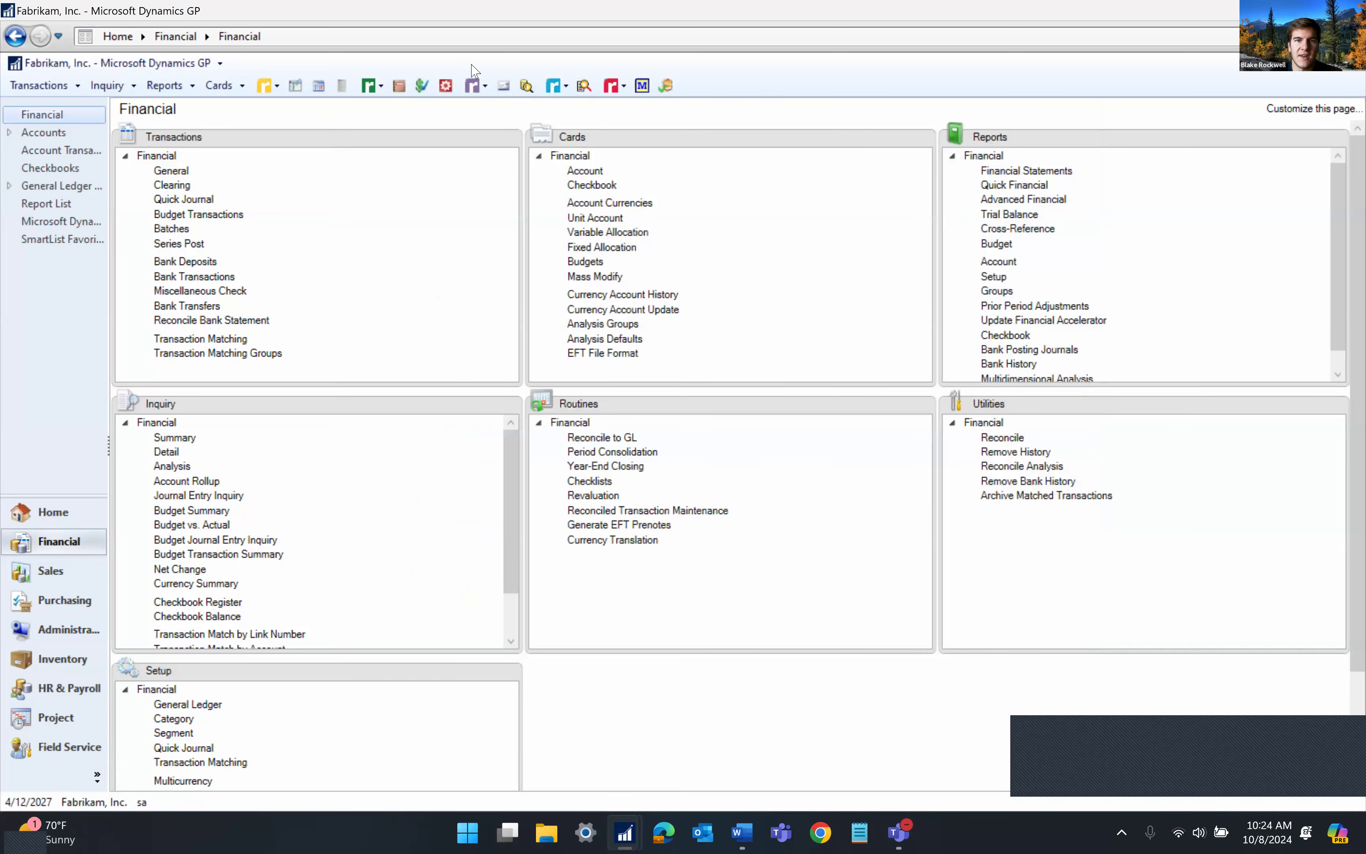
Launch Toolbox Security Manager and review the CA MANAGER, CERTIFIED ACCOUNTANT and AUDITOR ADMIN roles
left_click(623, 85)
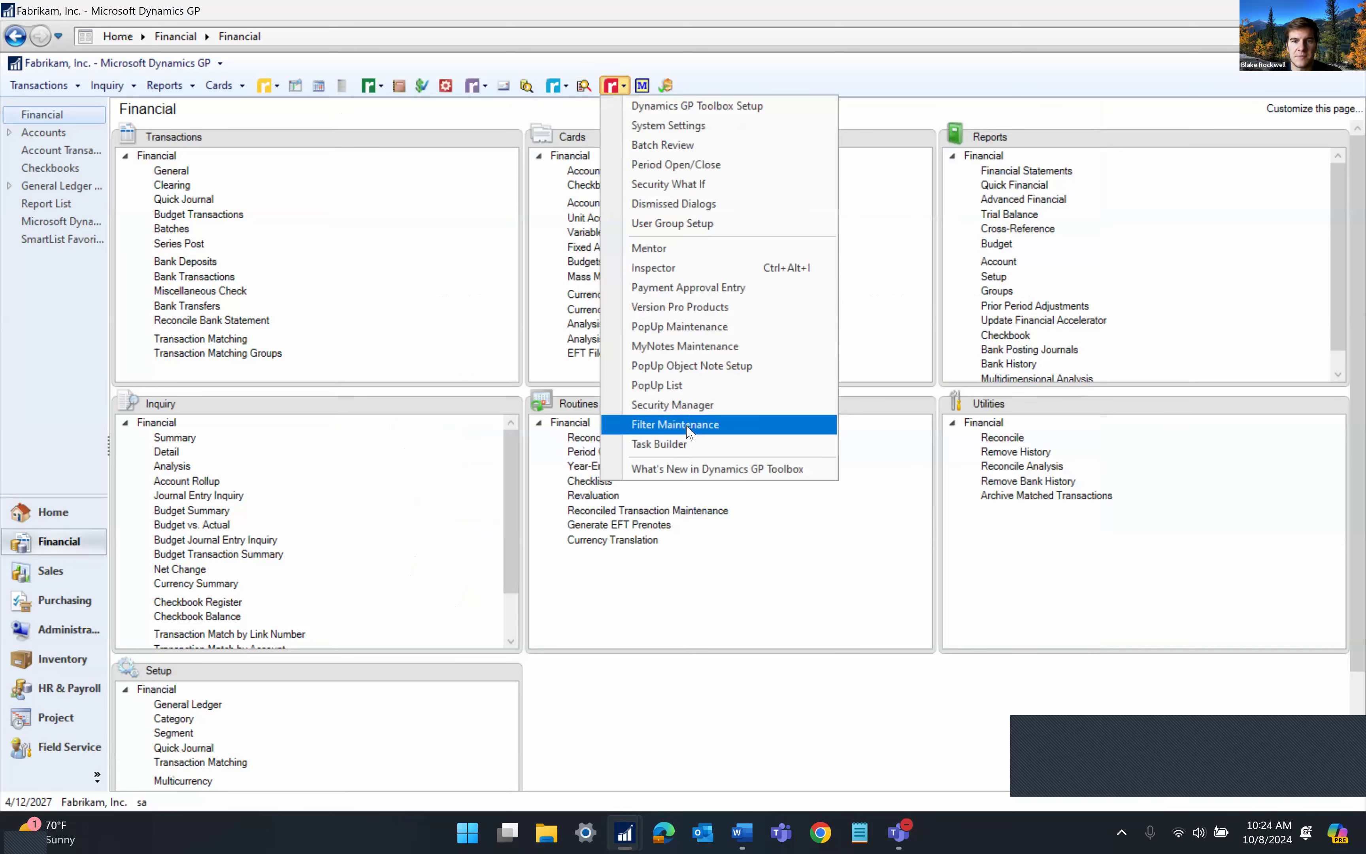
left_click(688, 405)
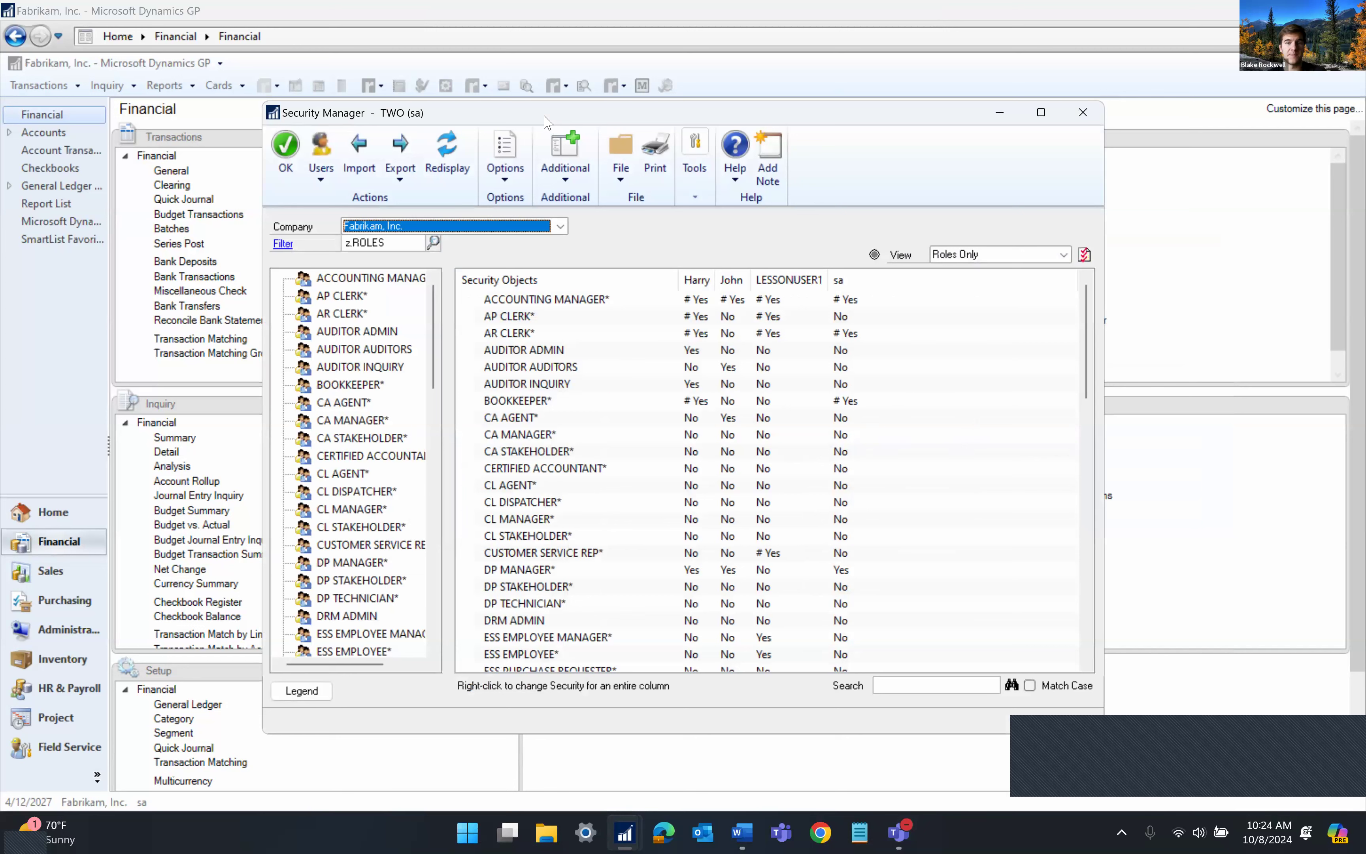
left_click(707, 436)
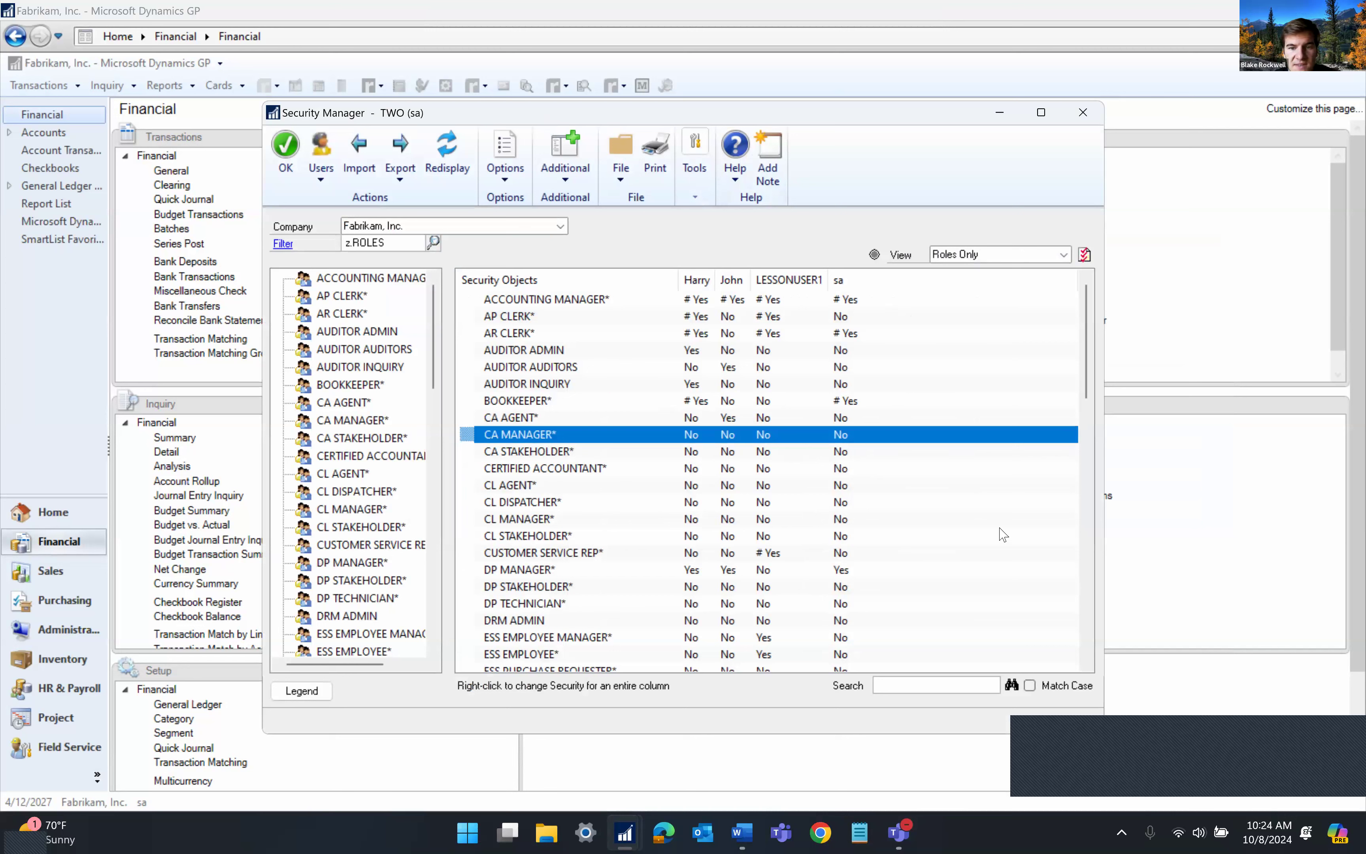
left_click(989, 254)
left_click(984, 256)
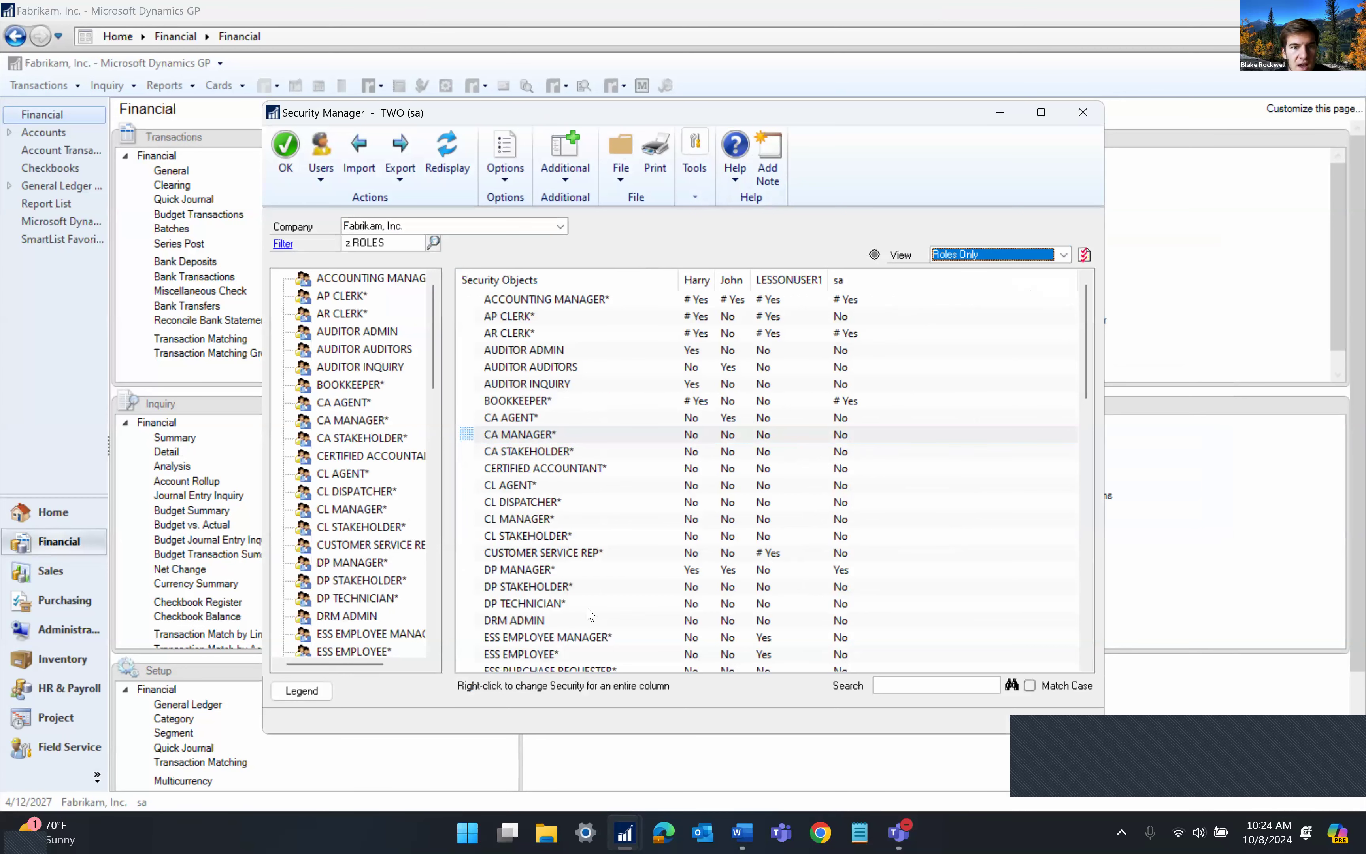
left_click(659, 469)
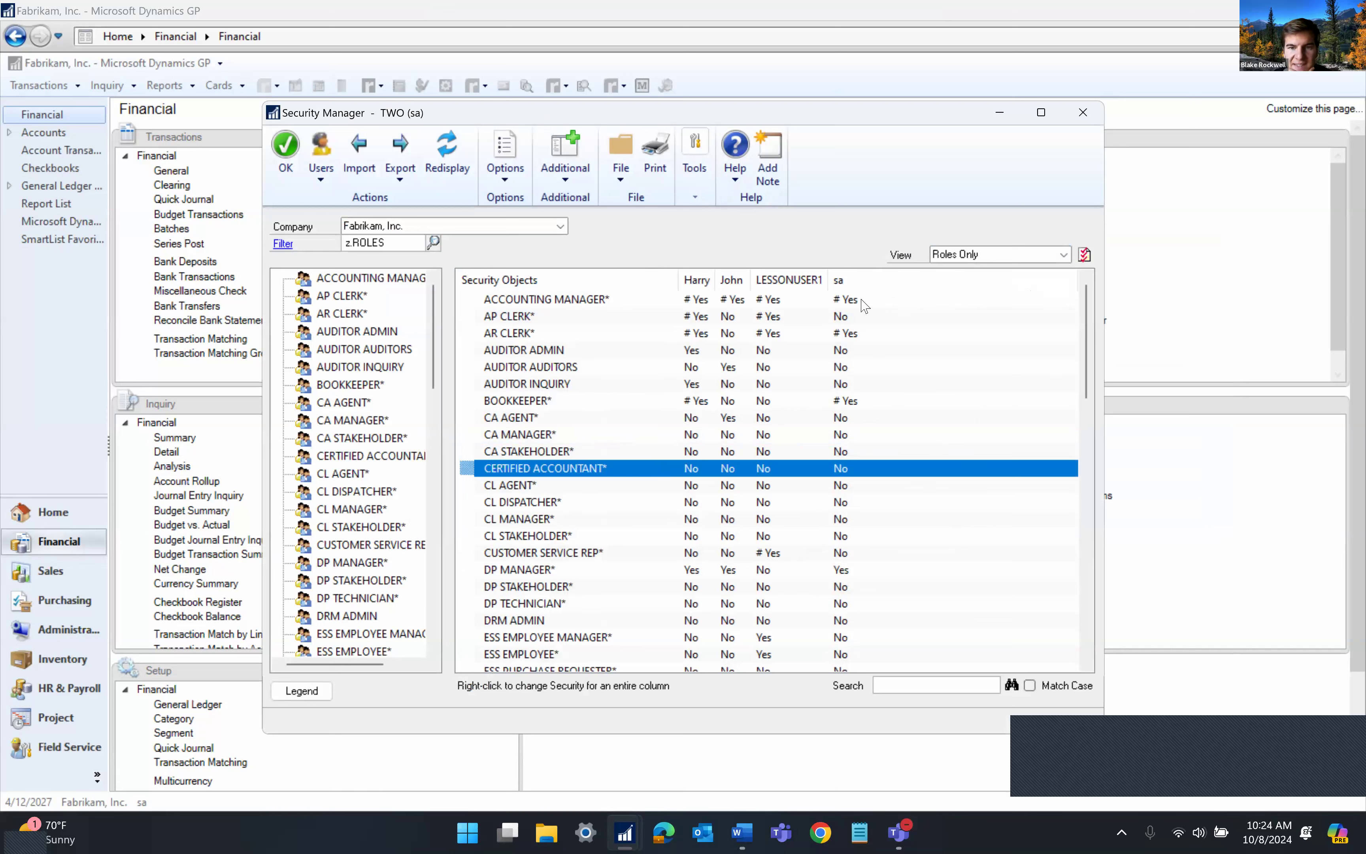
left_click(851, 361)
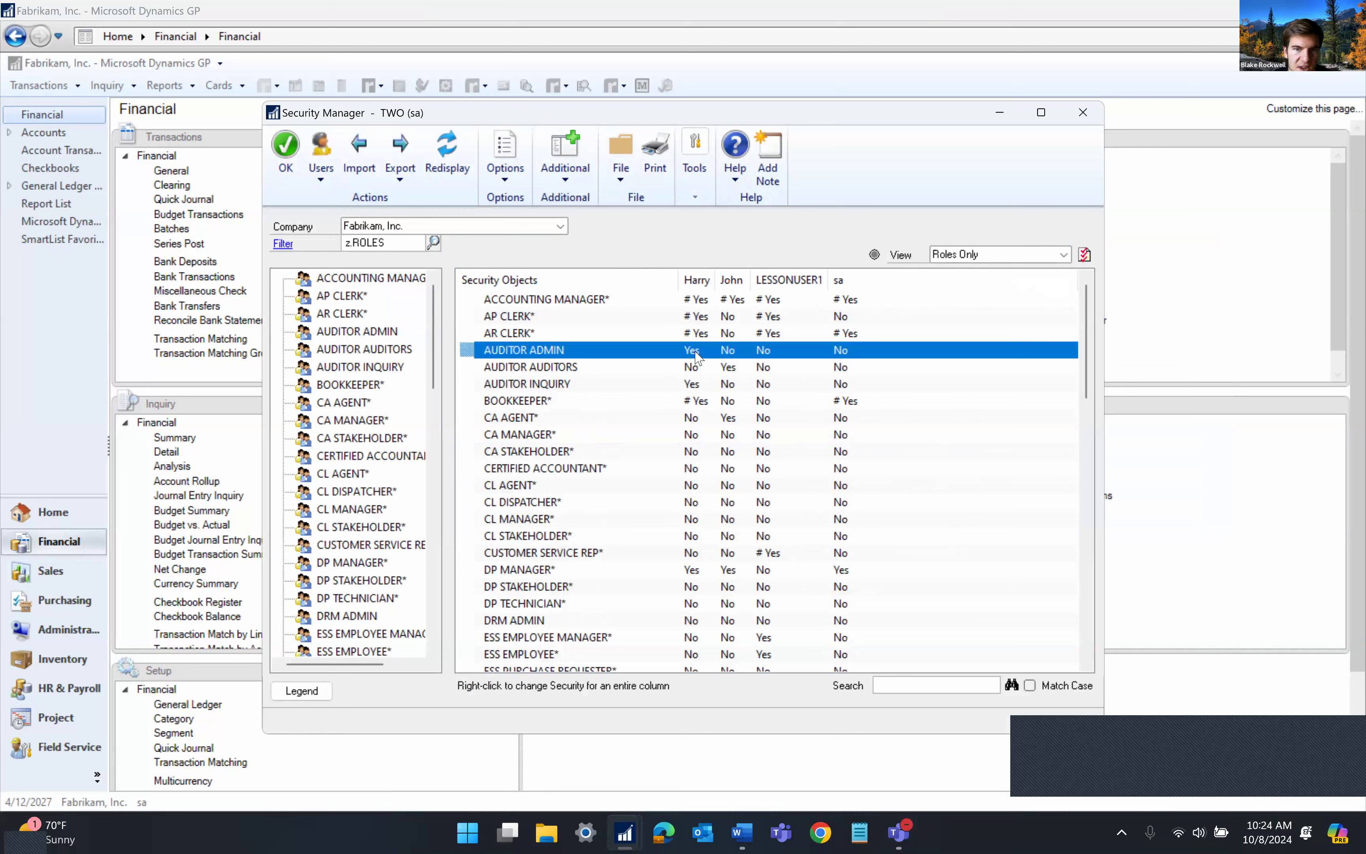
Dismiss the sa column options, keep the Roles Only view, and close Security Manager
right_click(848, 360)
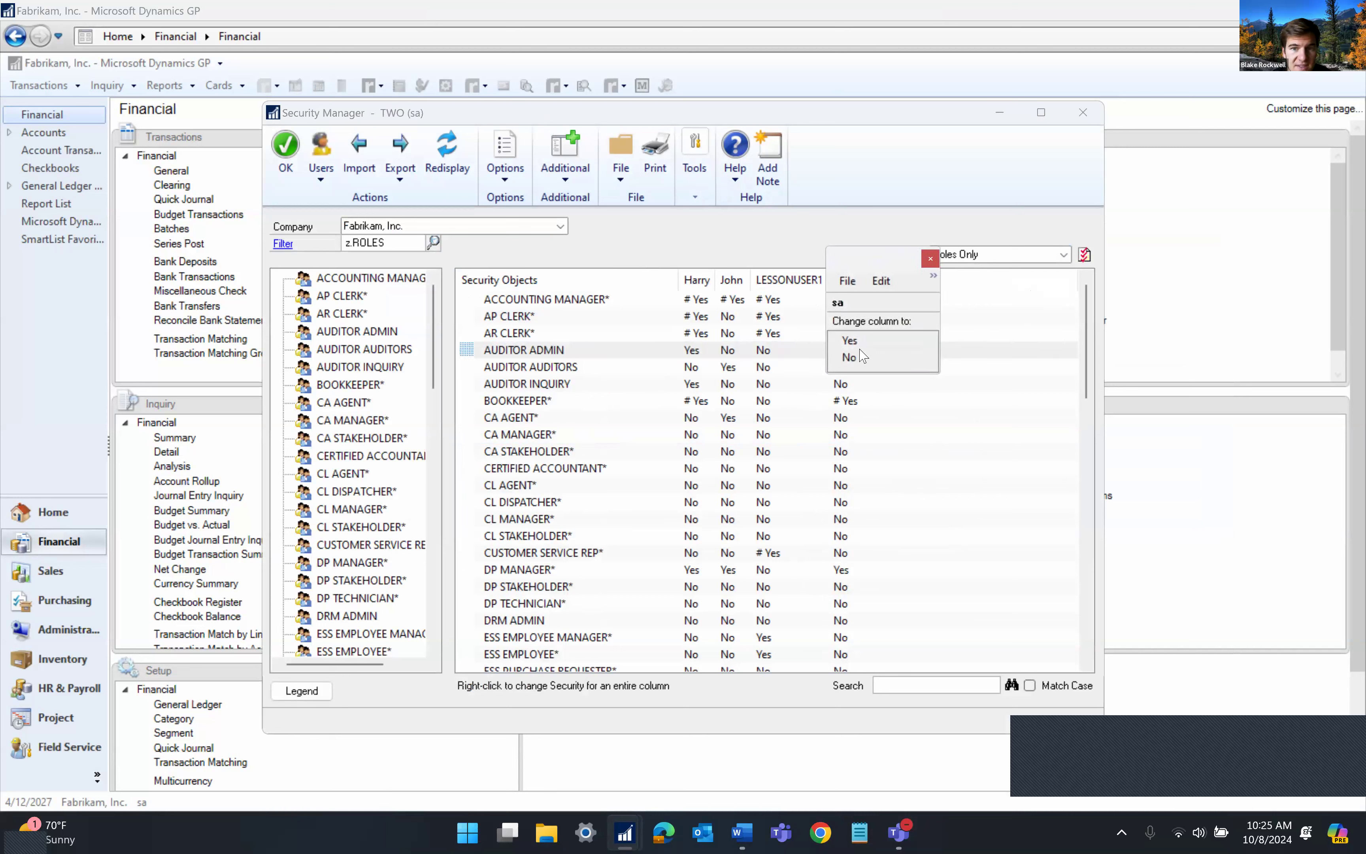
left_click(927, 263)
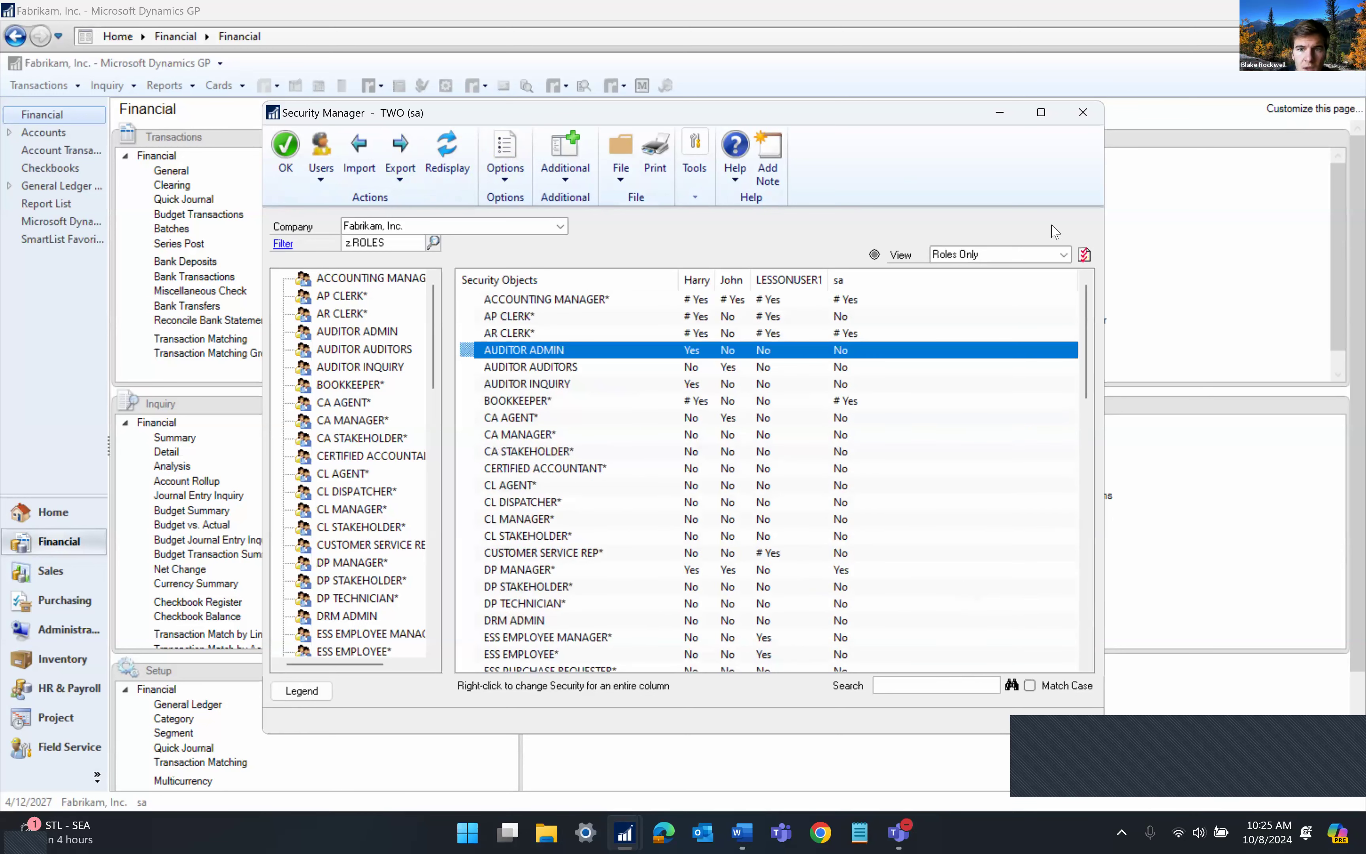
left_click(1007, 256)
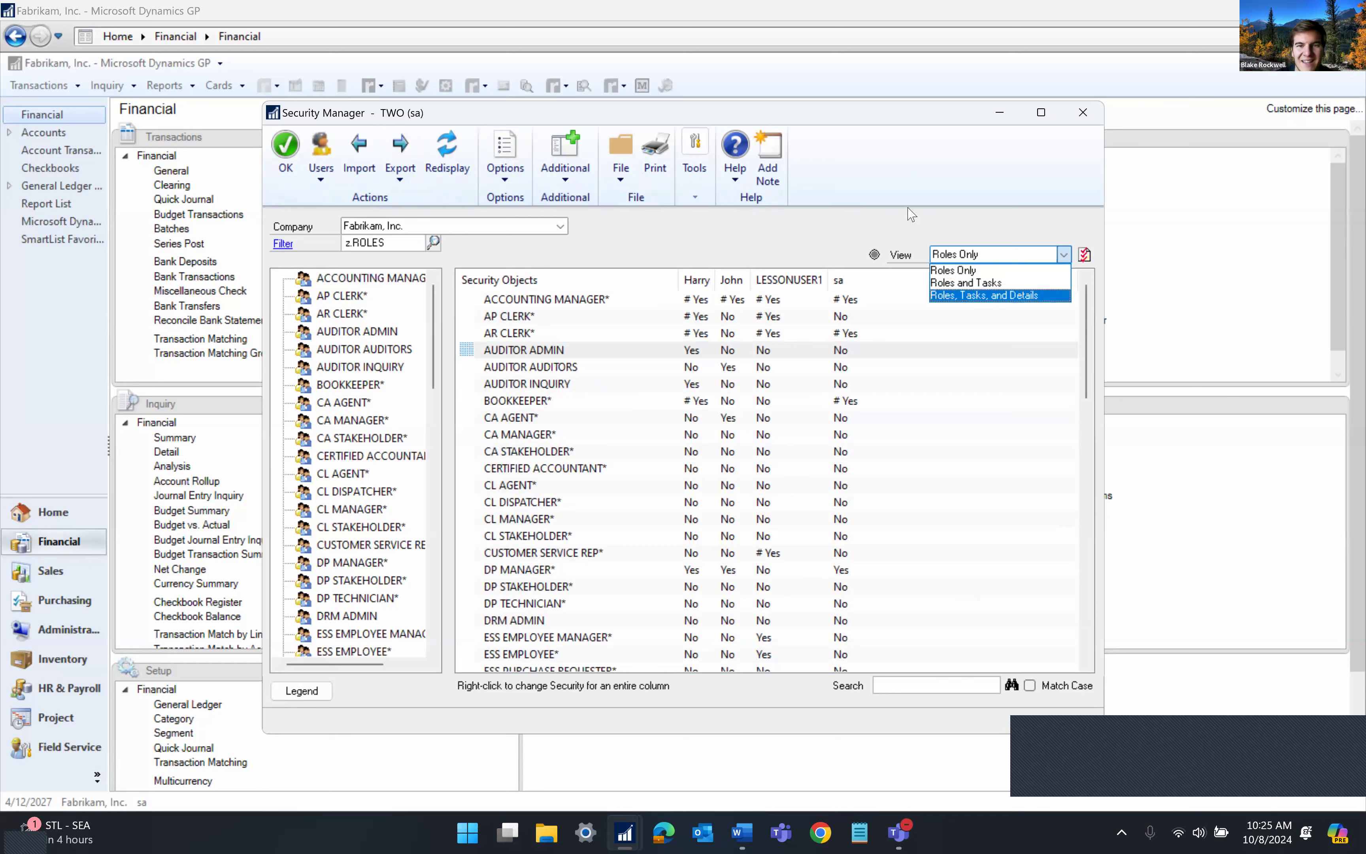
key("Escape")
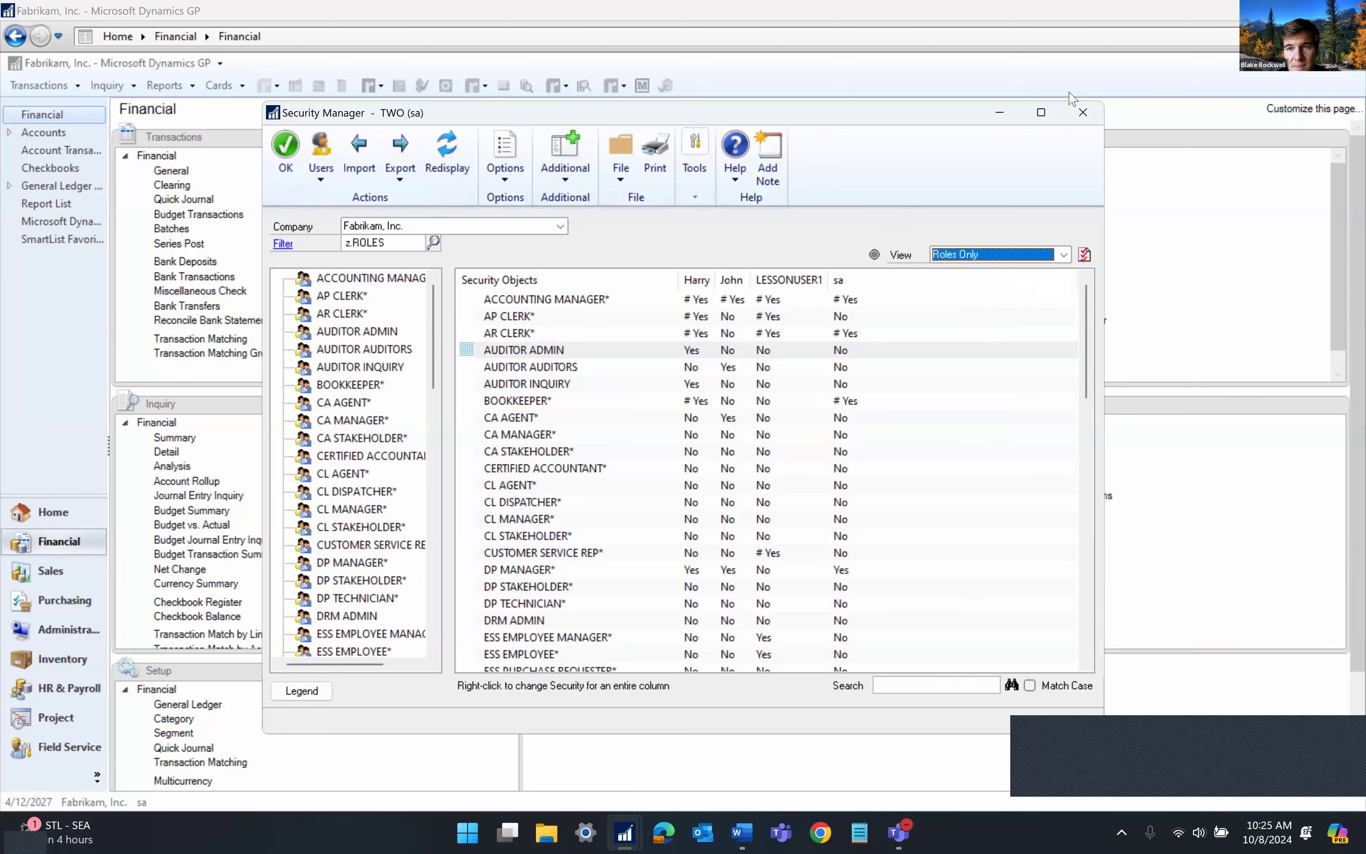
left_click(1083, 112)
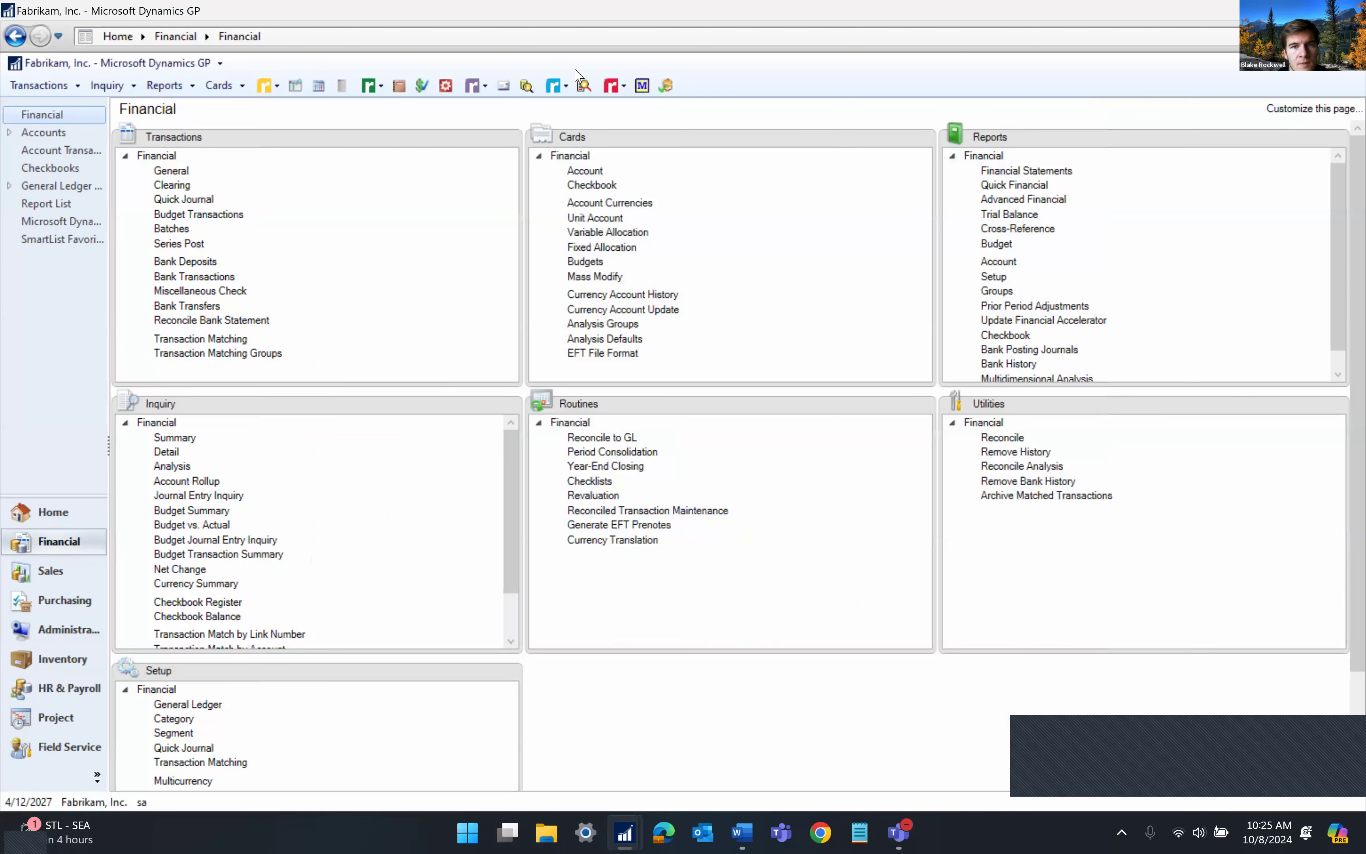
left_click(623, 88)
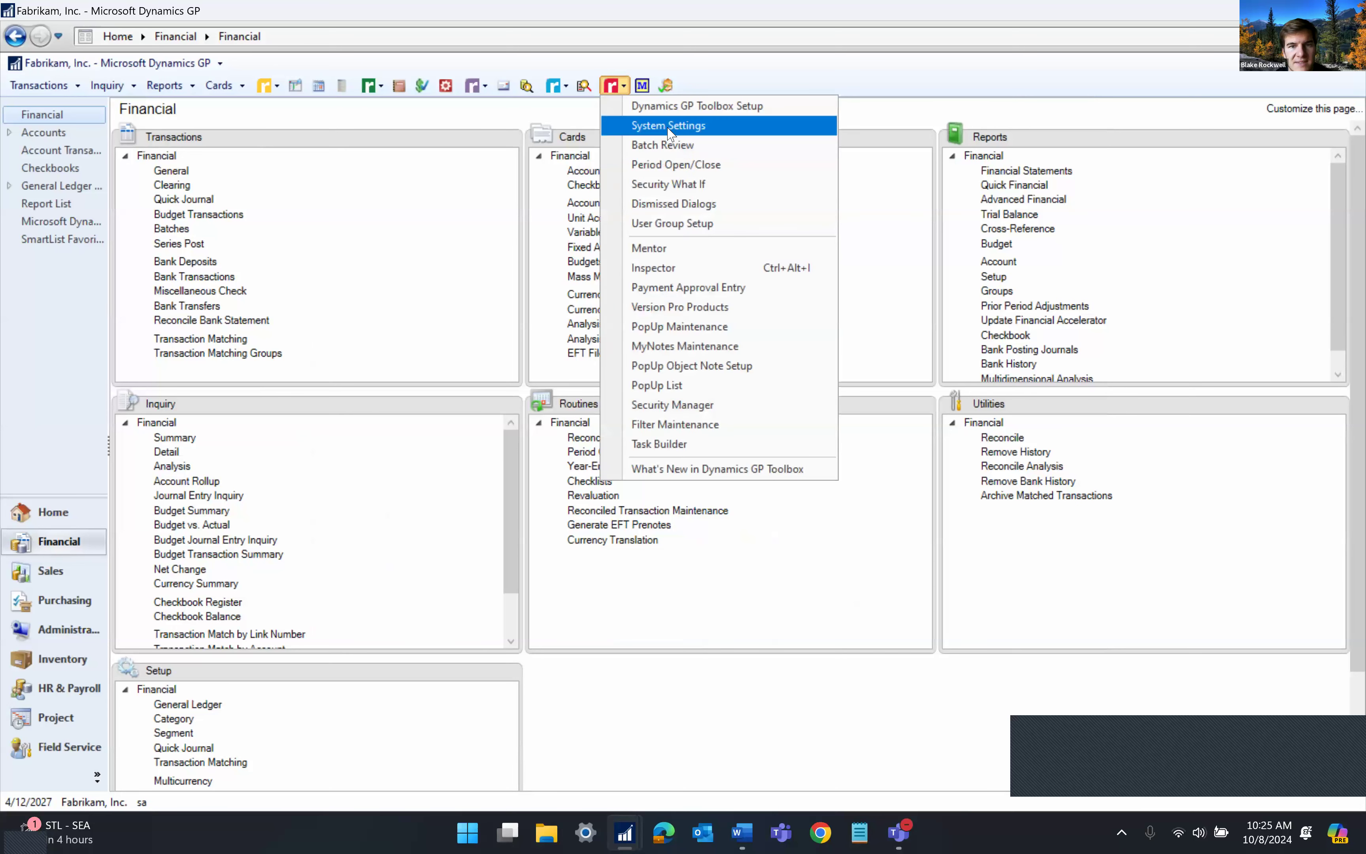
left_click(670, 128)
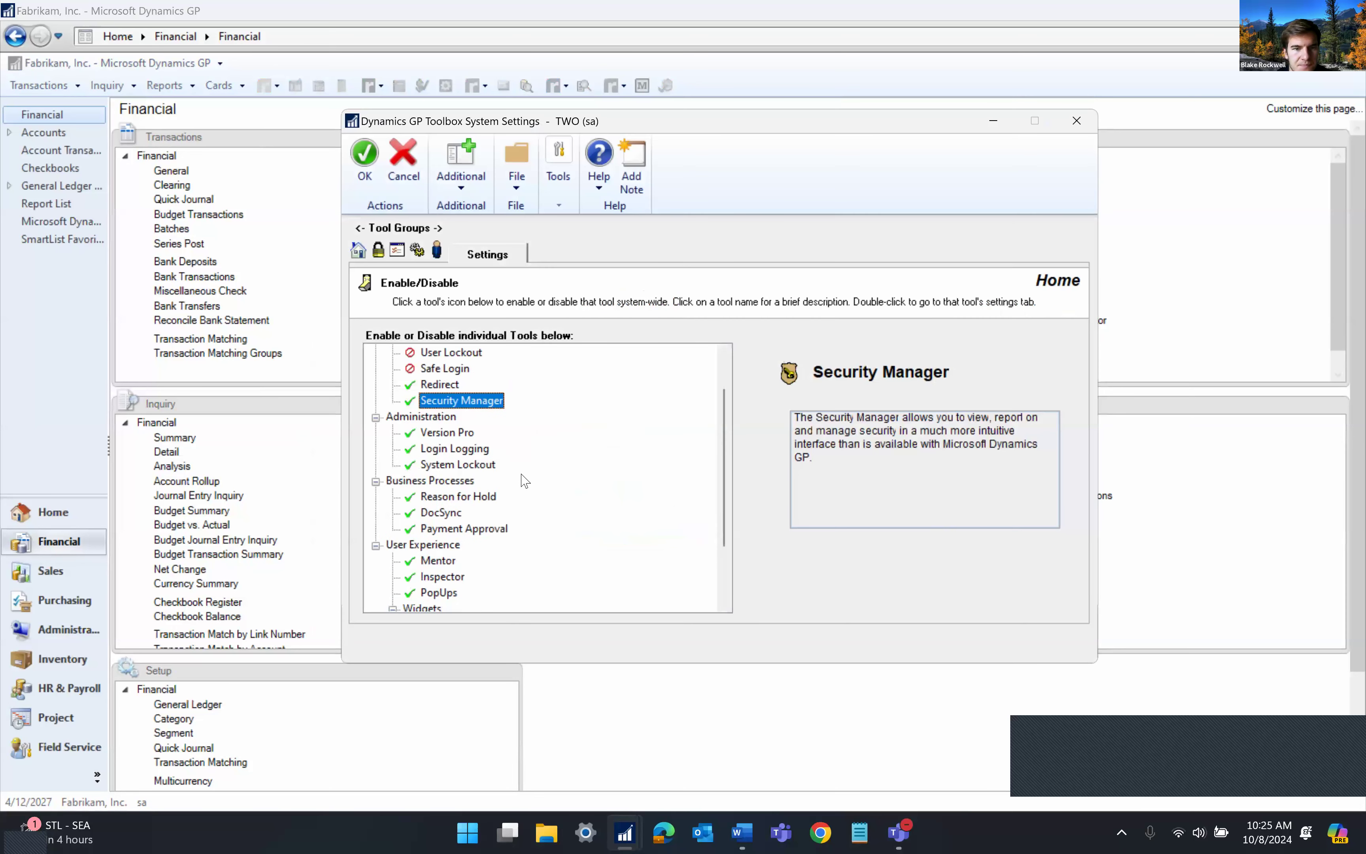
scroll(511, 466, "down", 1)
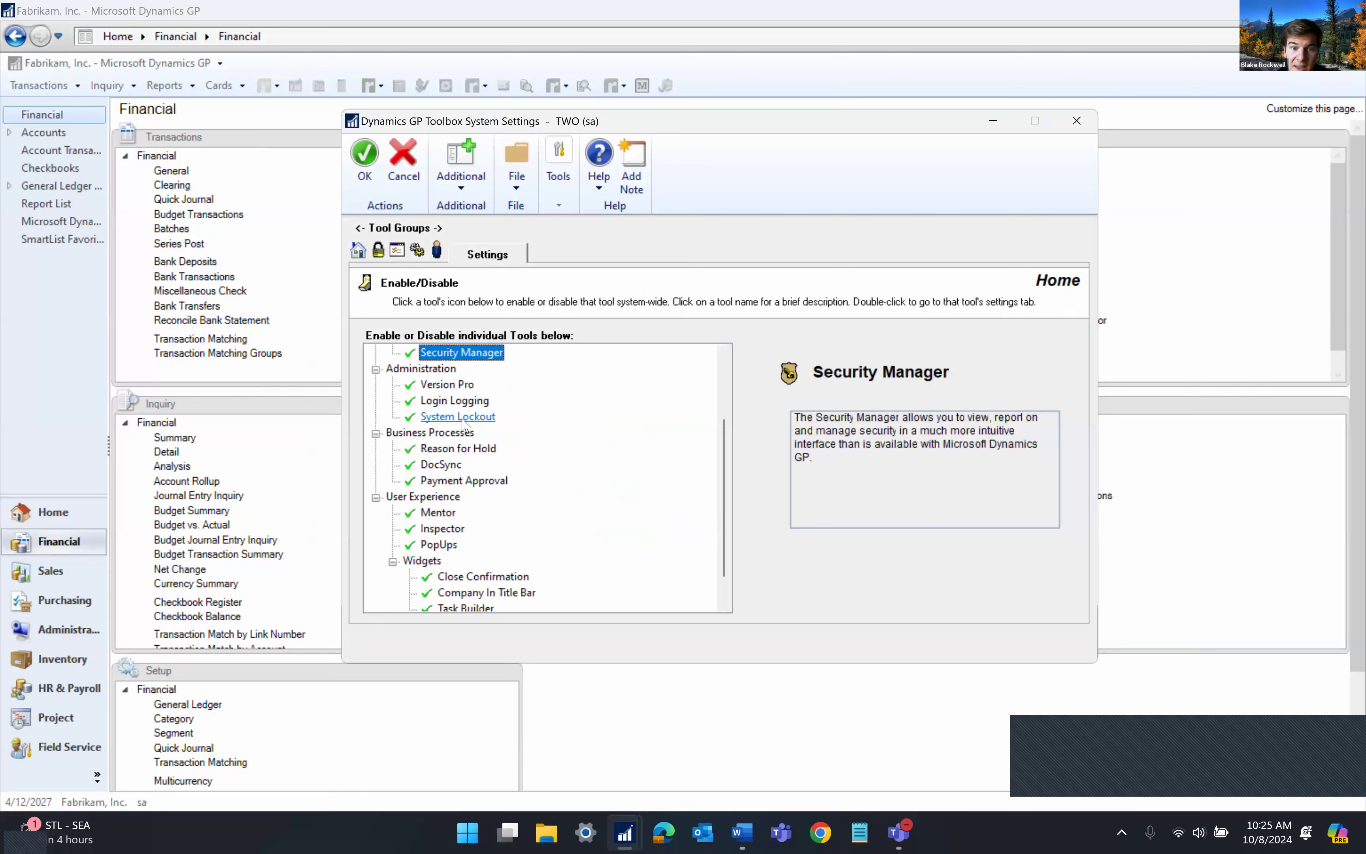
double_click(463, 418)
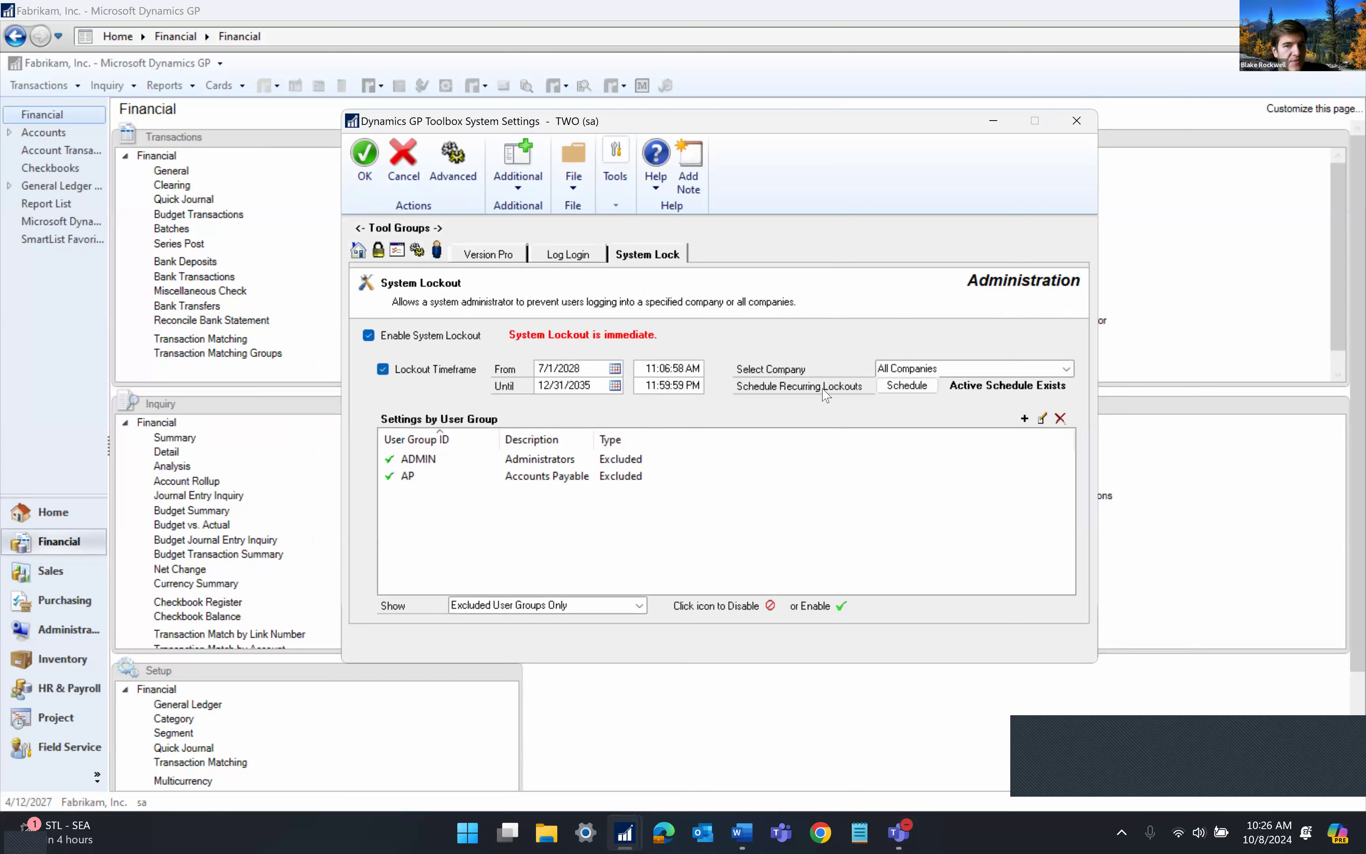
left_click(907, 386)
left_click(568, 387)
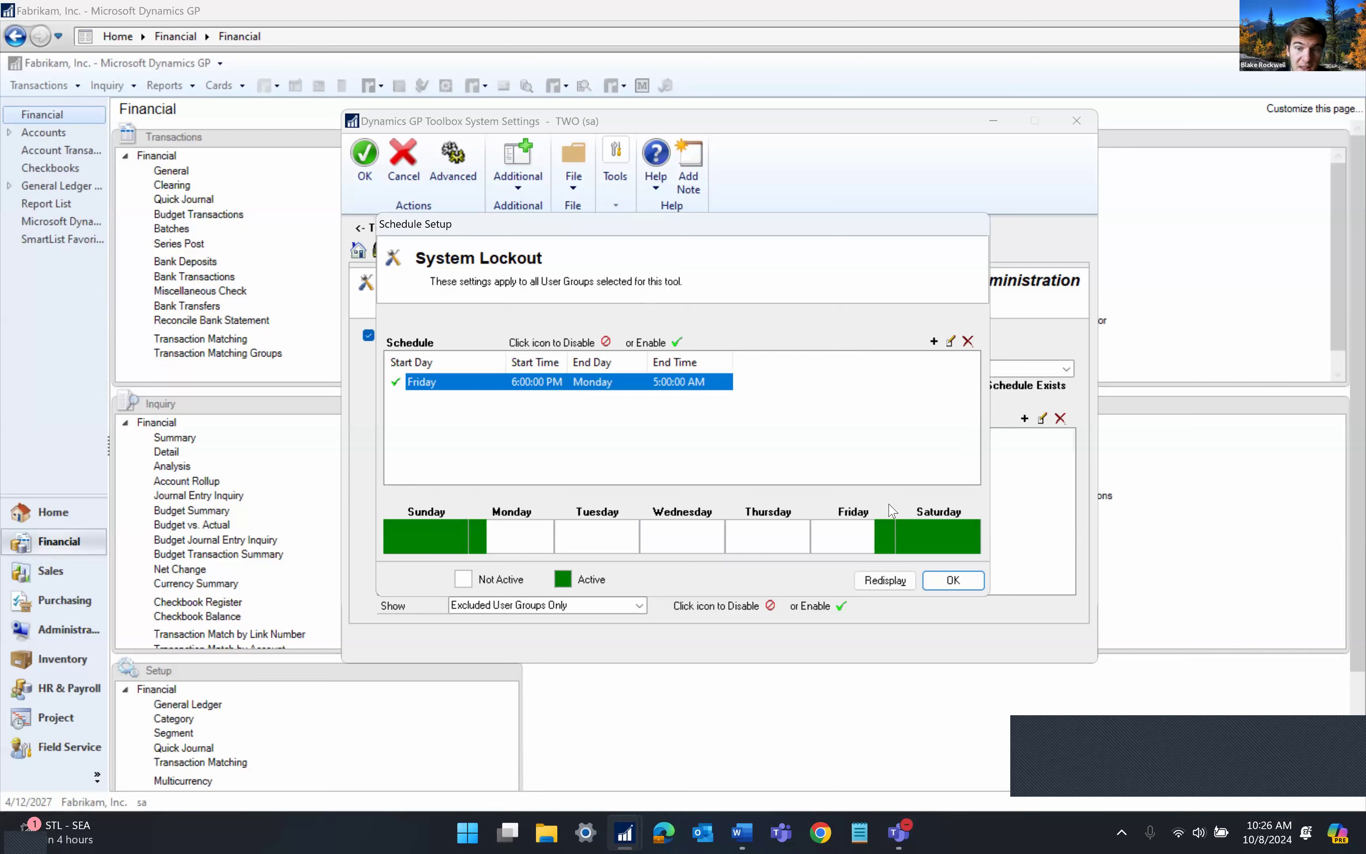
left_click(953, 582)
left_click(688, 478)
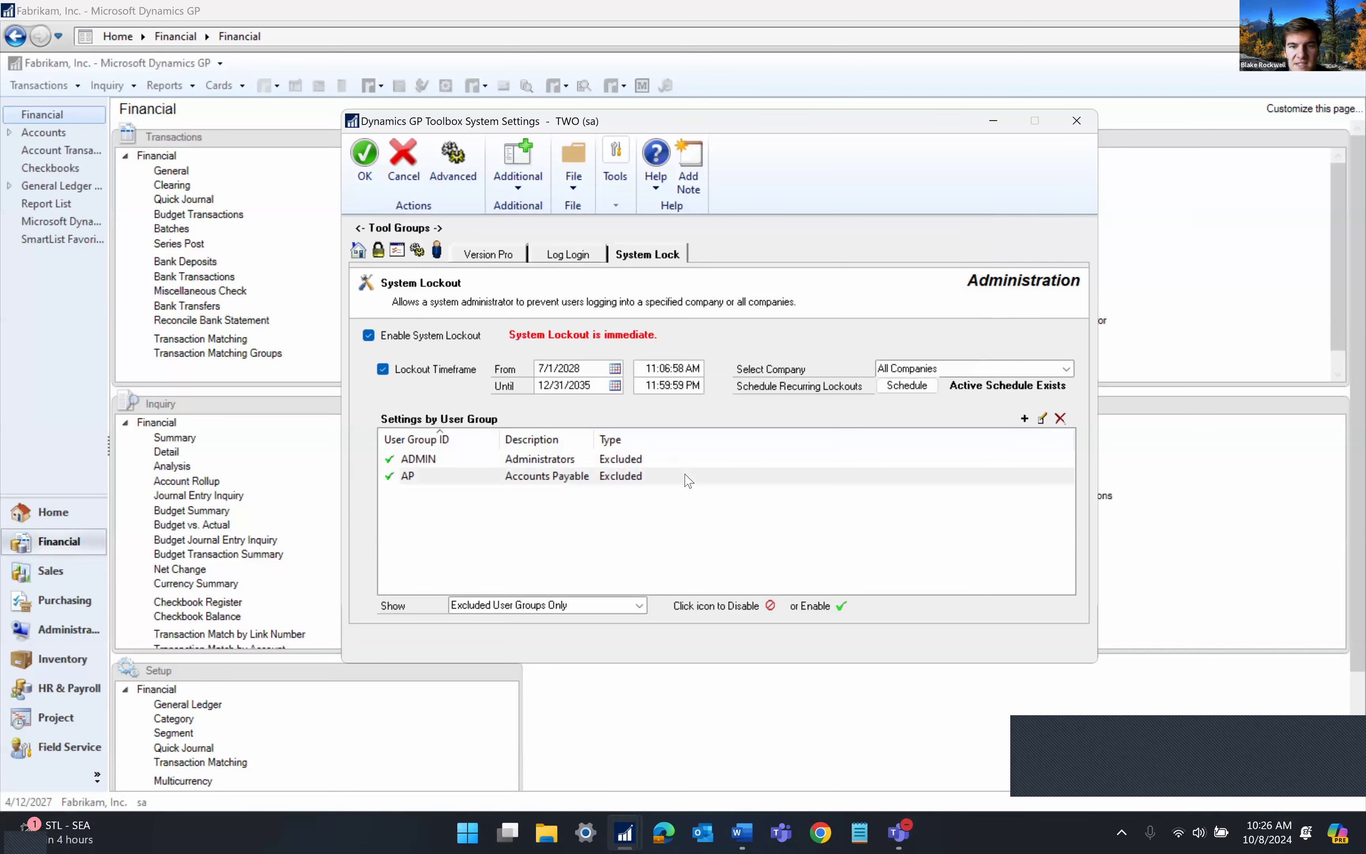
left_click(649, 460)
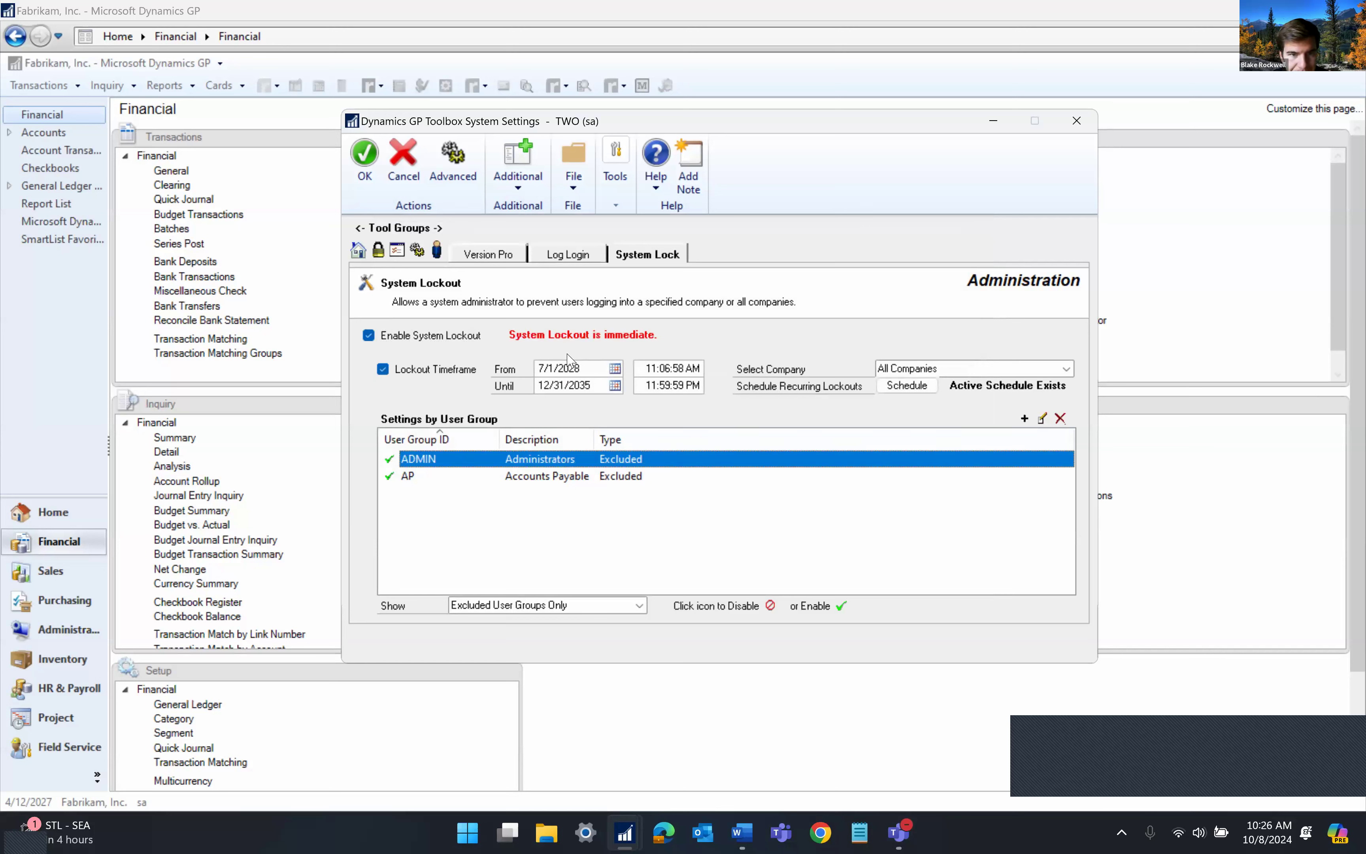
left_click(359, 251)
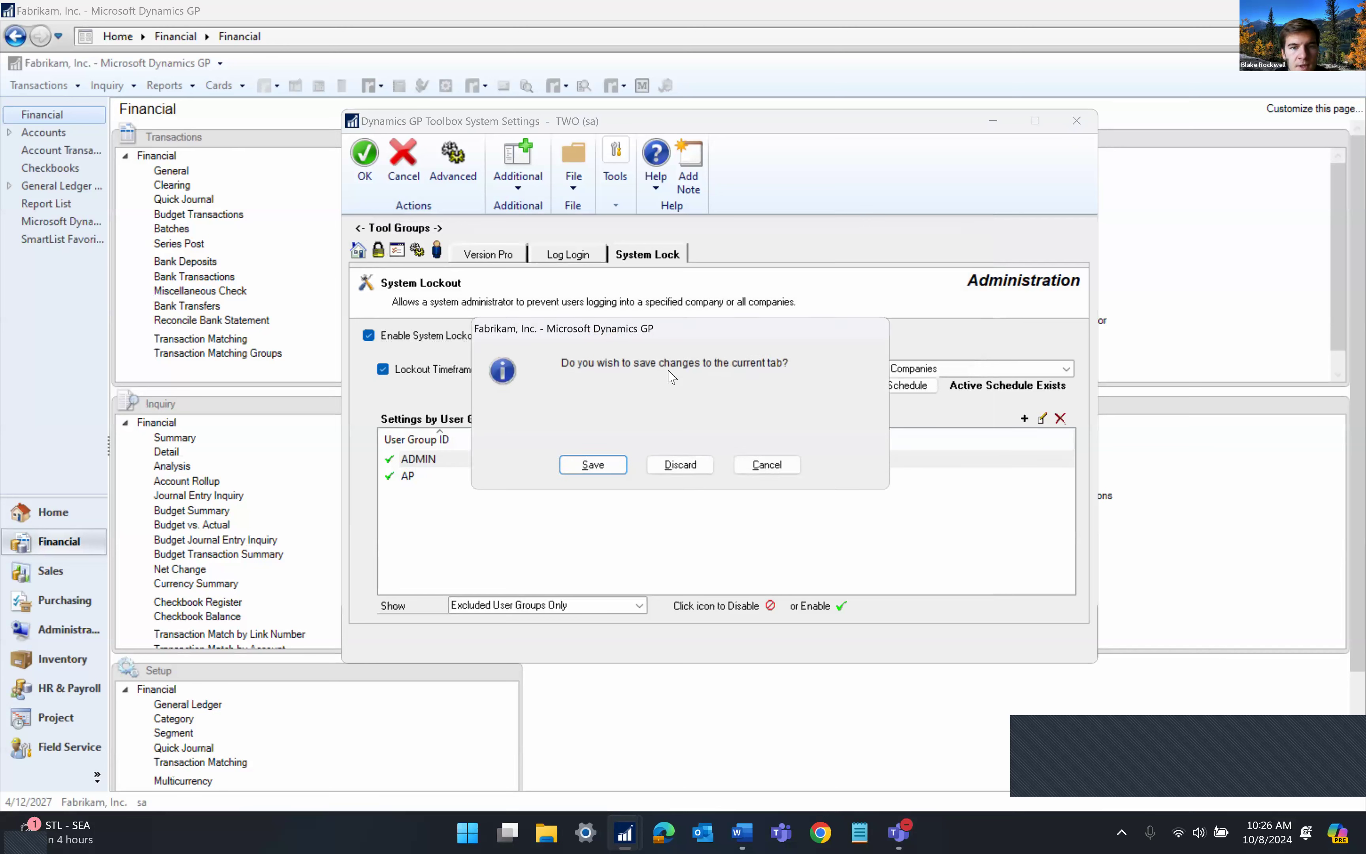
left_click(683, 467)
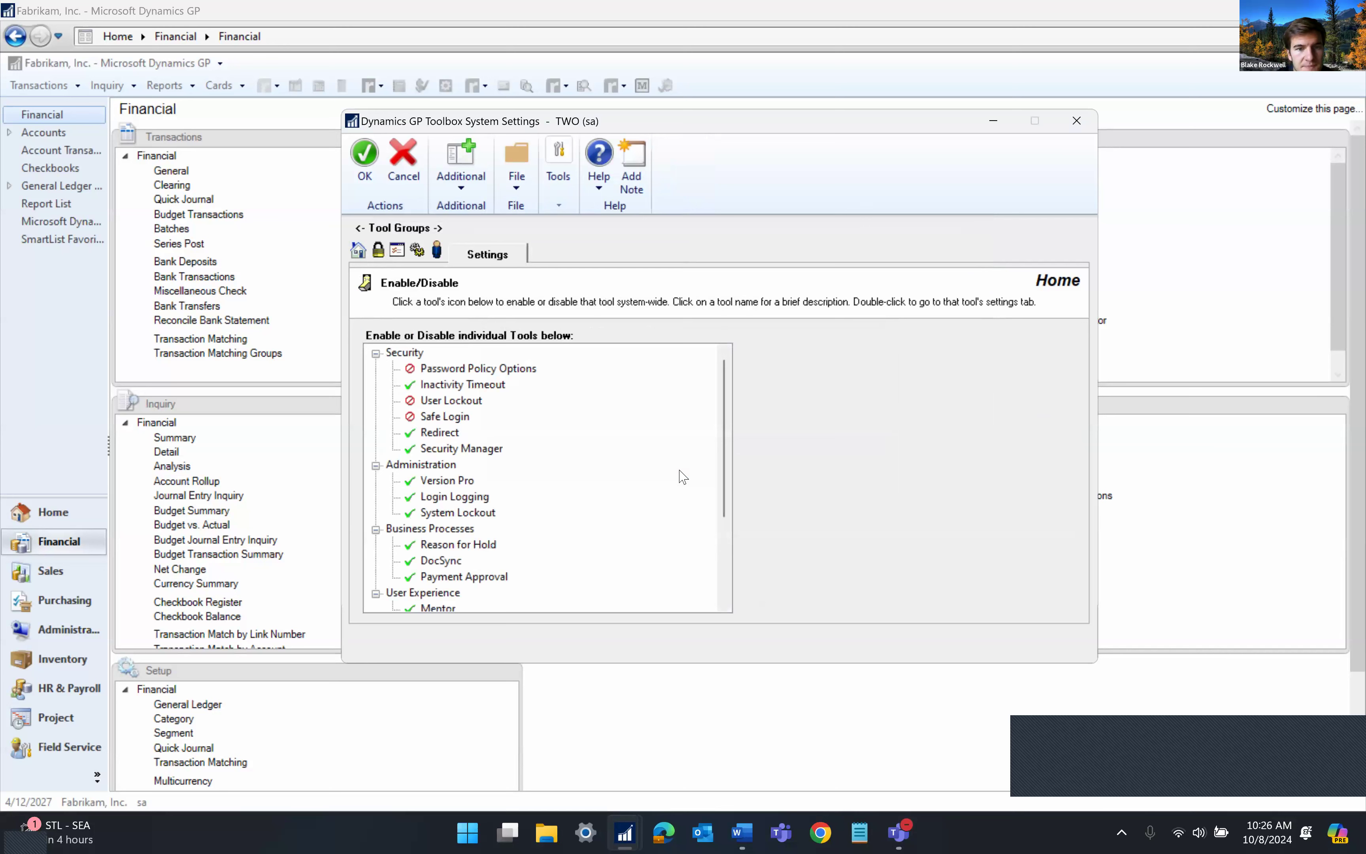
scroll(535, 486, "down", 2)
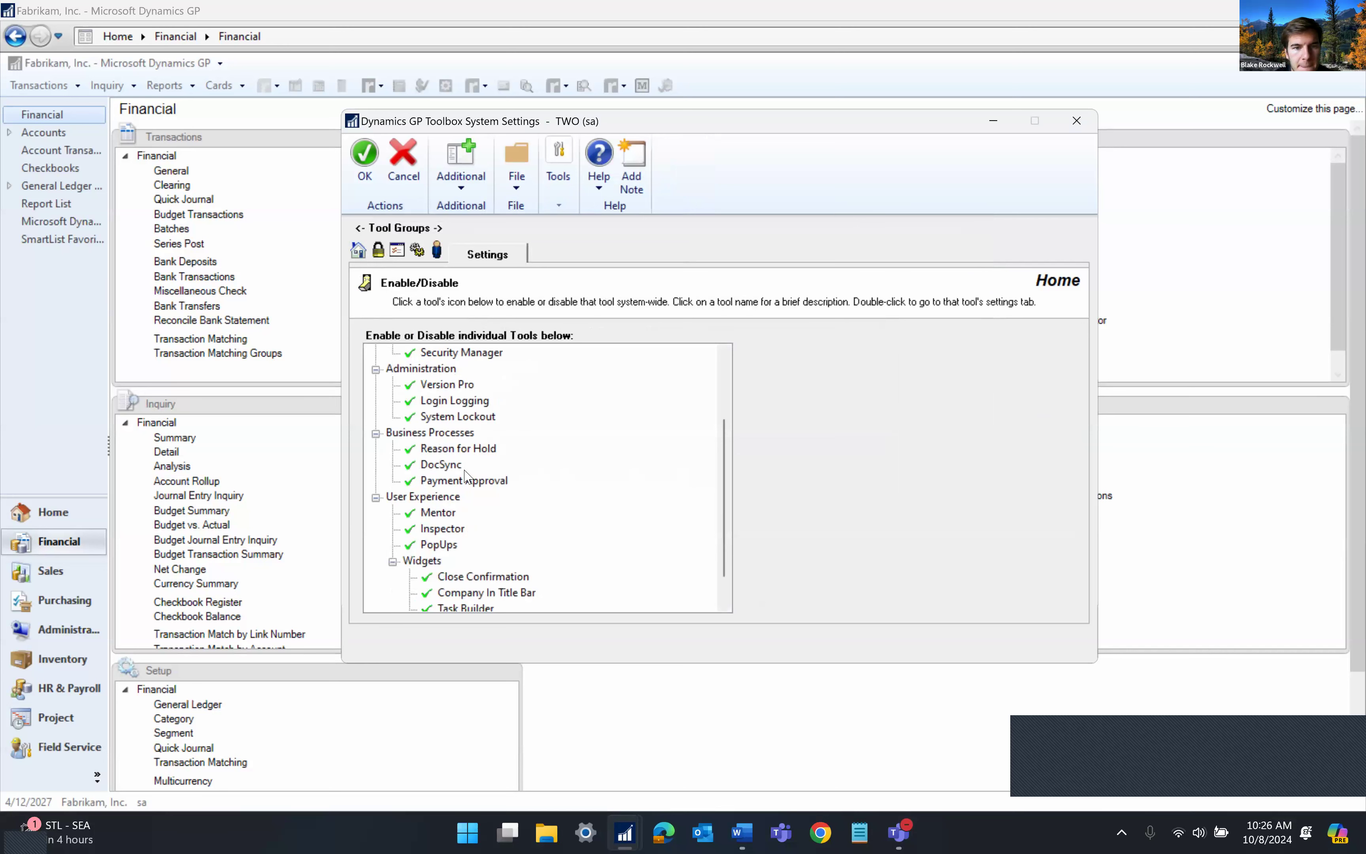
scroll(556, 481, "down", 1)
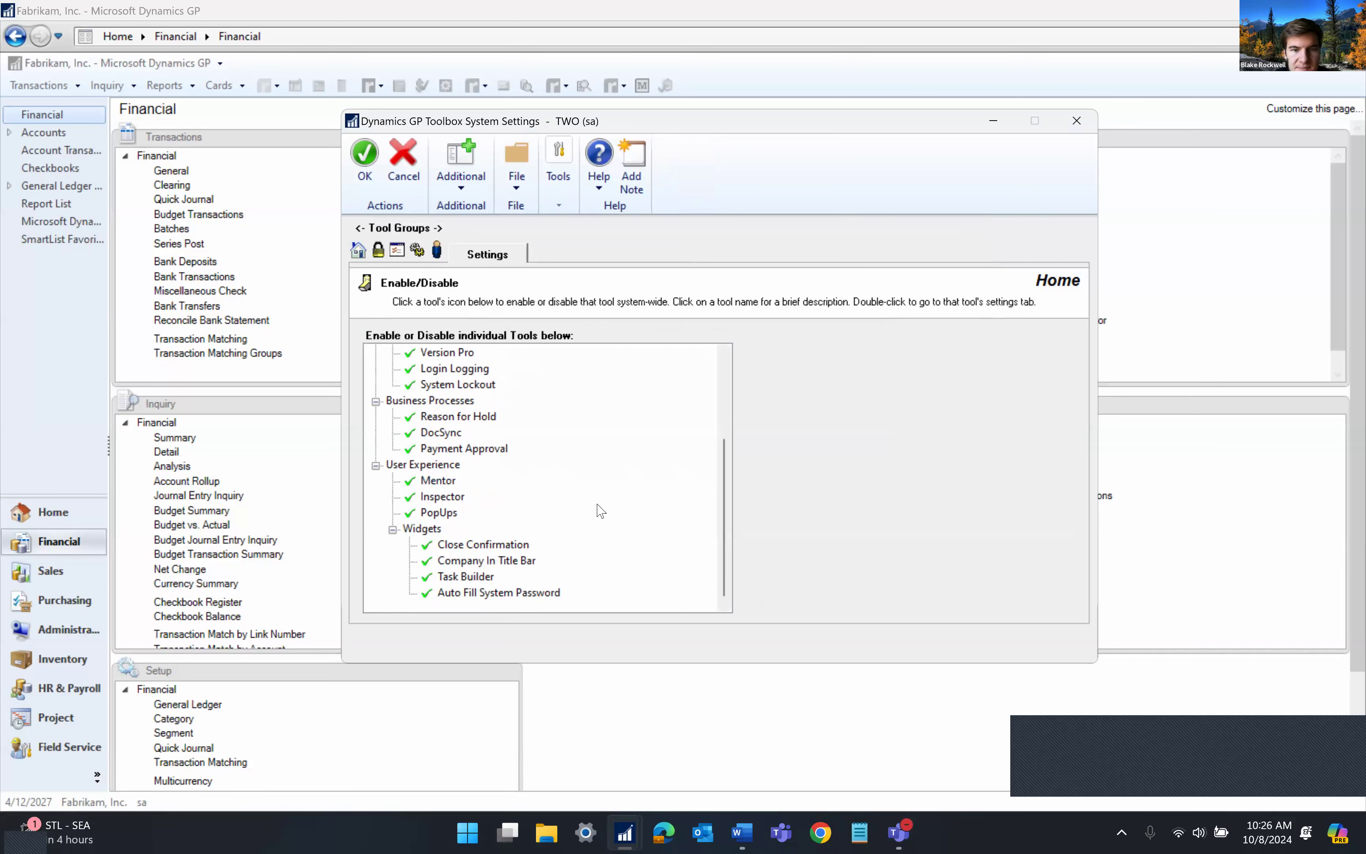
key("Escape")
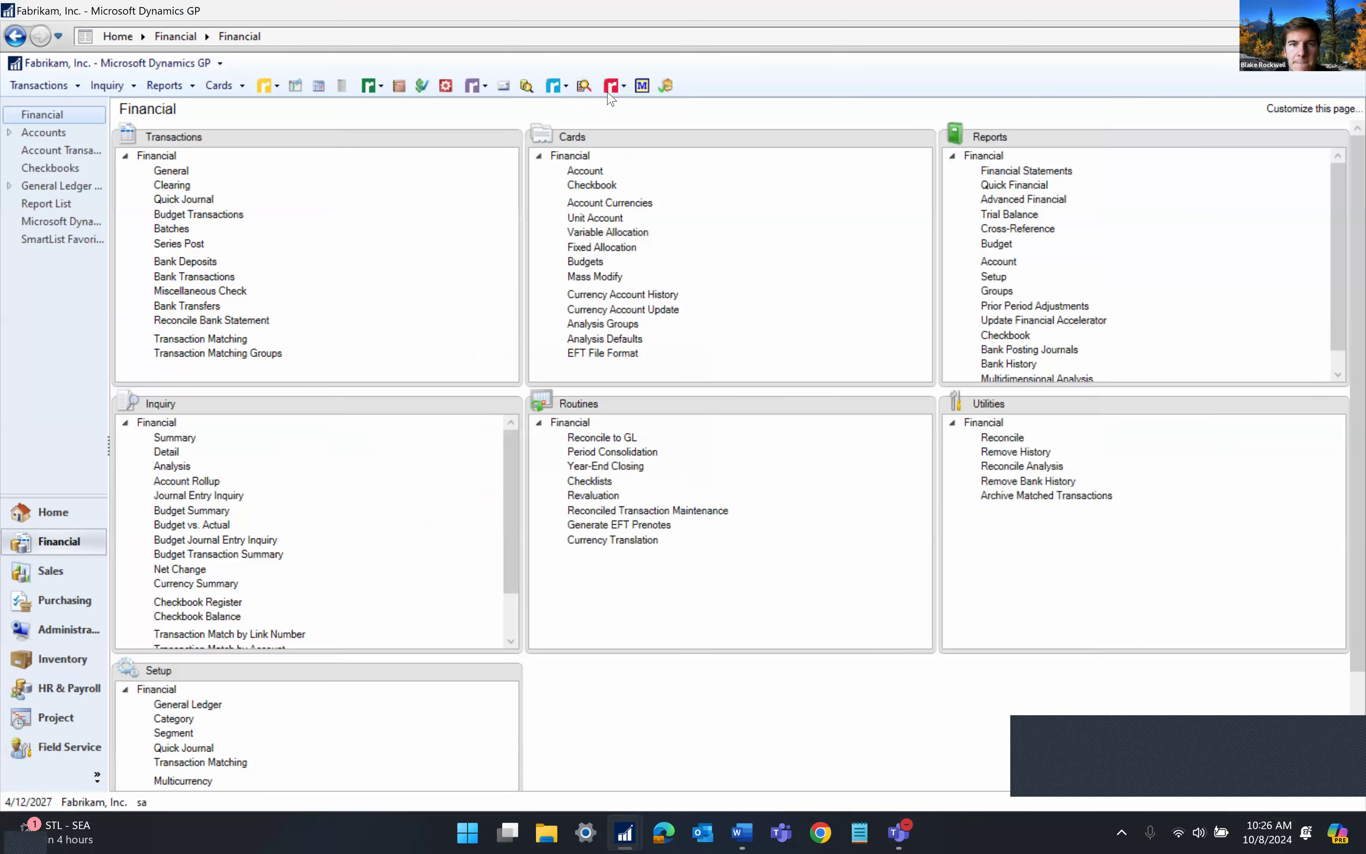
Search Mentor for 'reset bat' and select the Reset Batches result
left_click(611, 86)
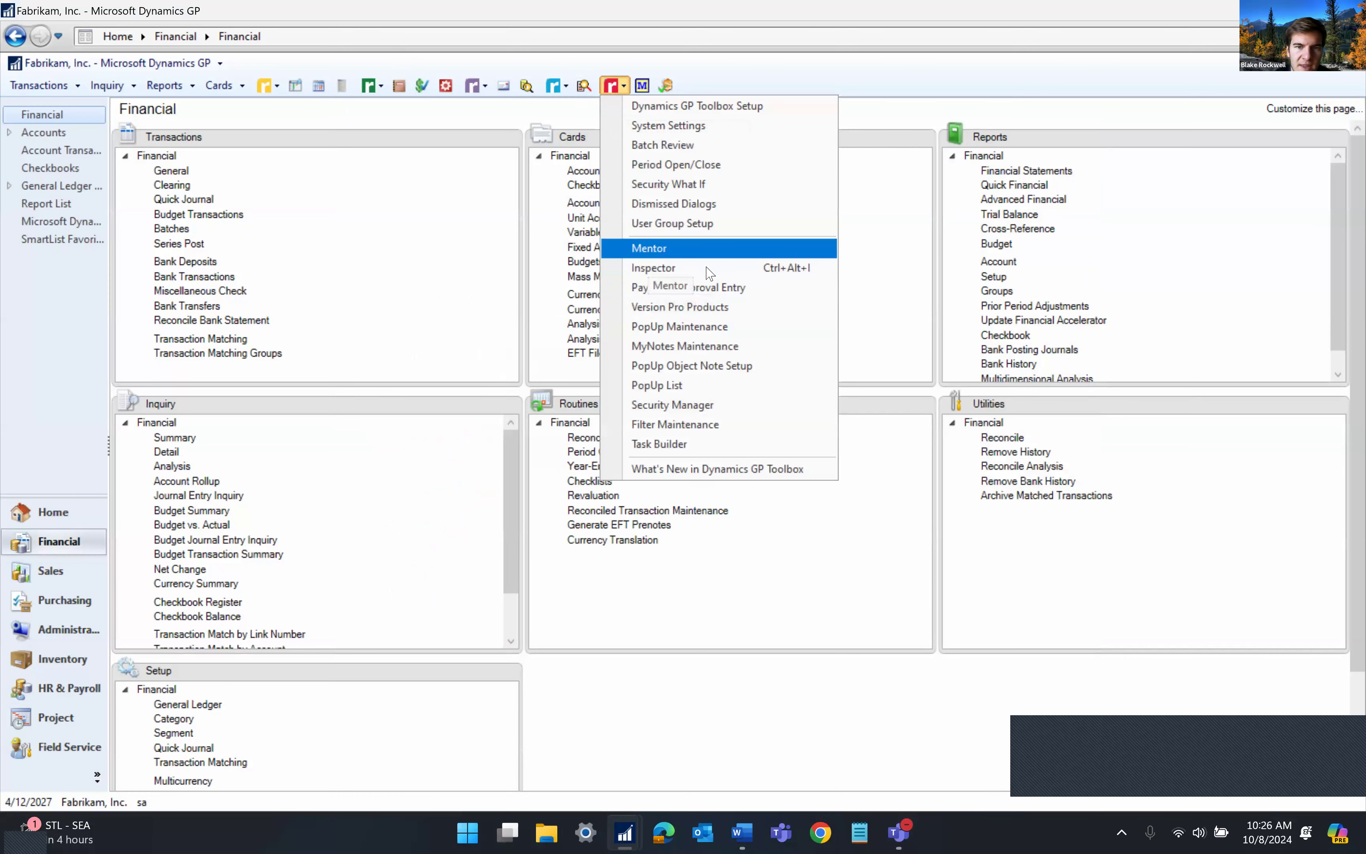
left_click(675, 249)
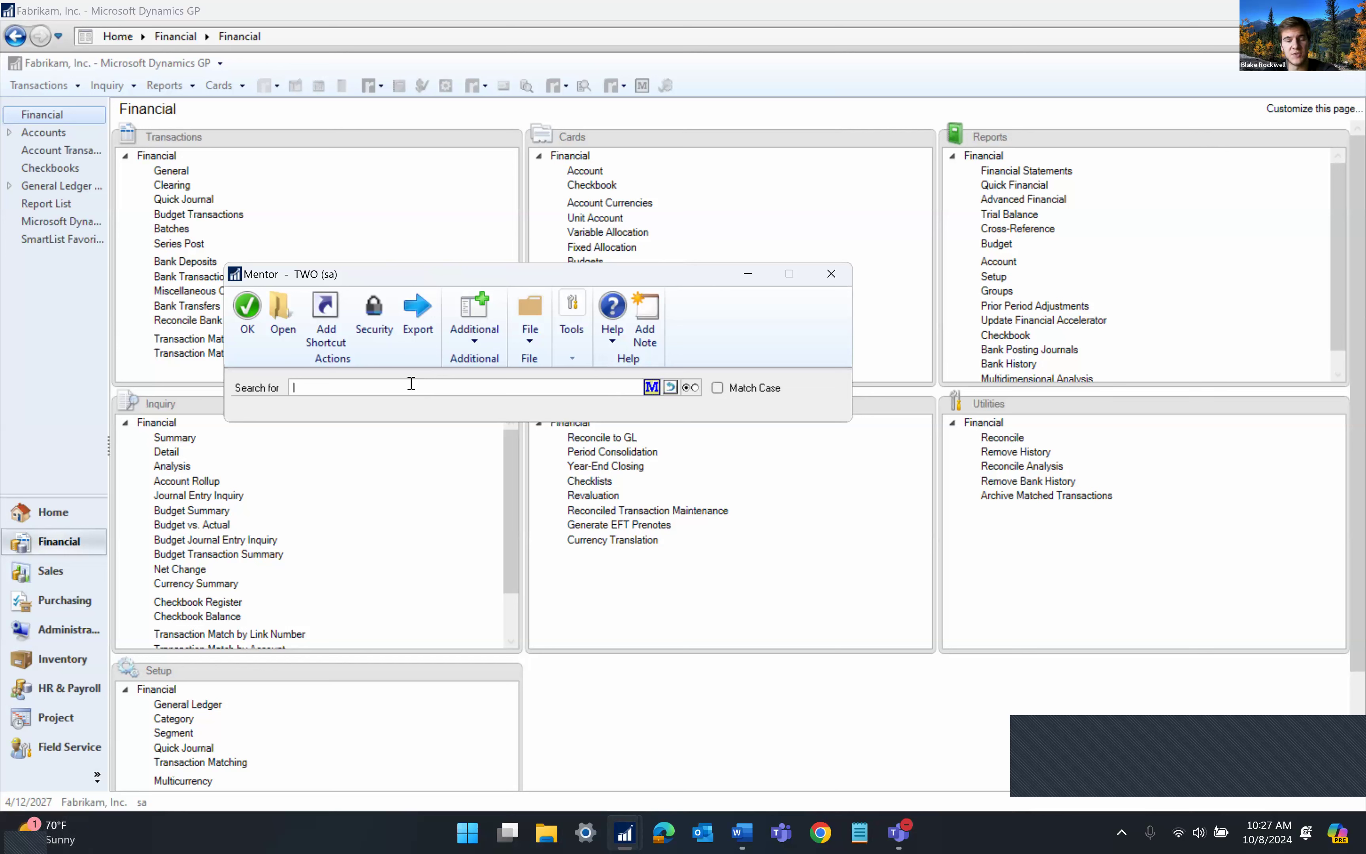
type("reset batch")
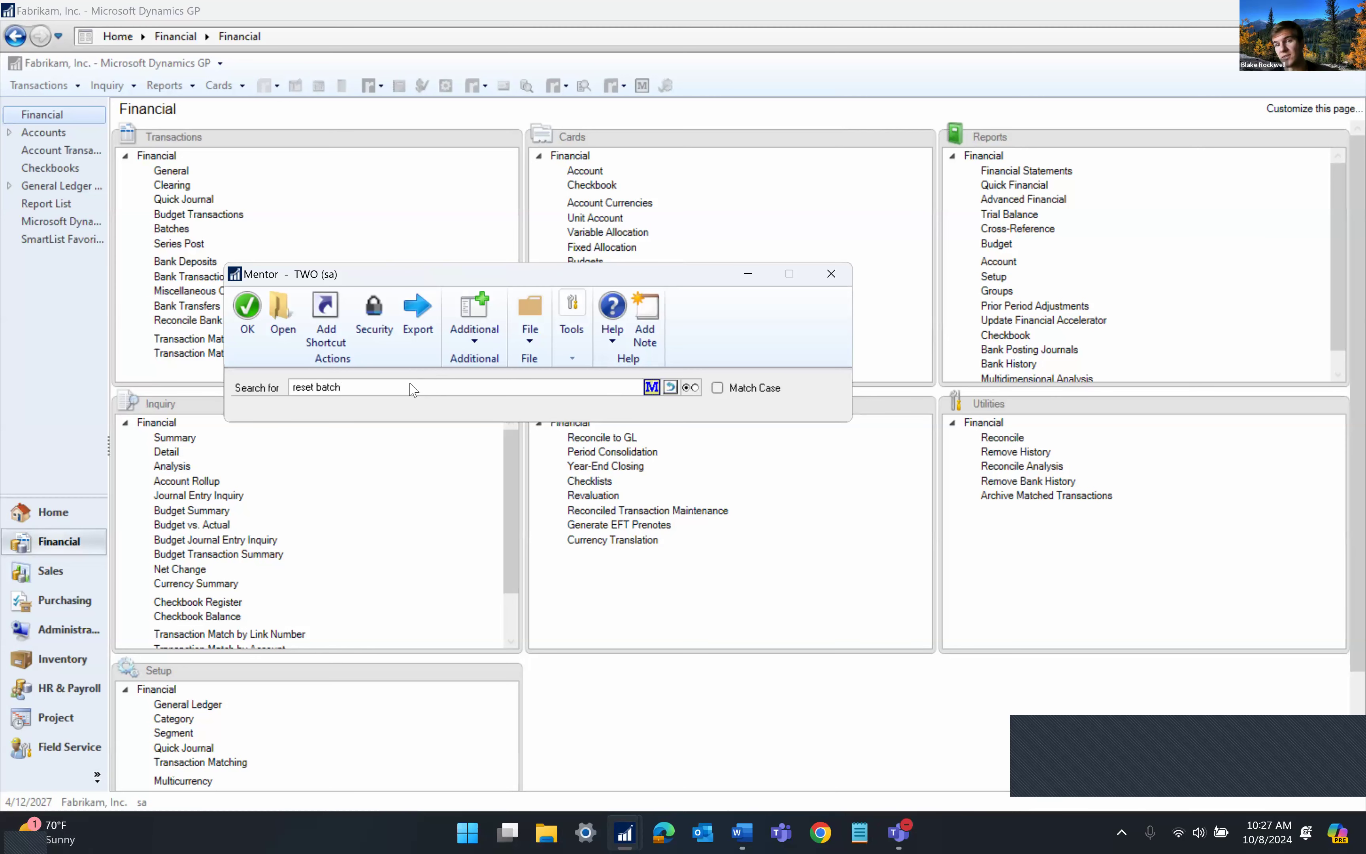
key("Return")
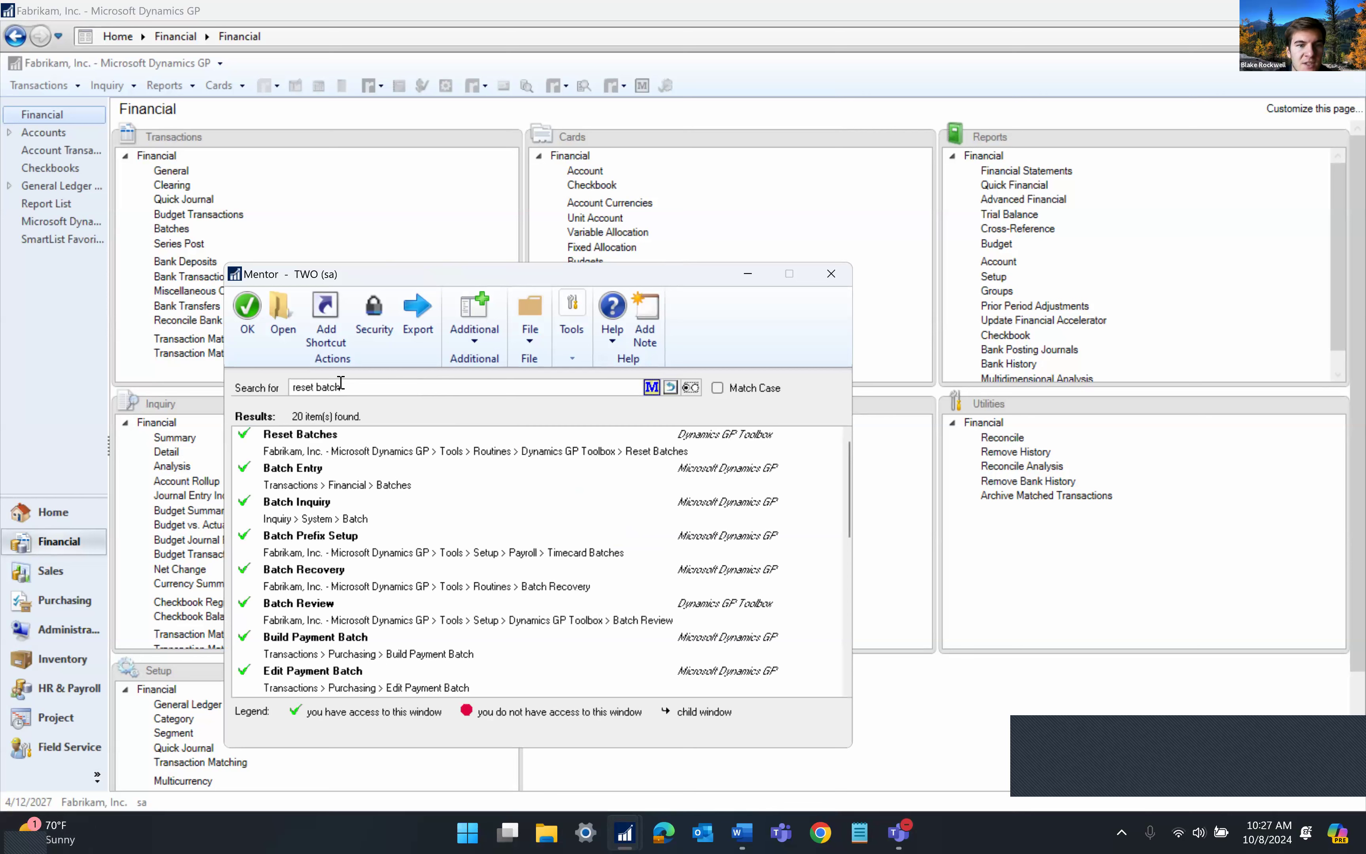
triple_click(291, 387)
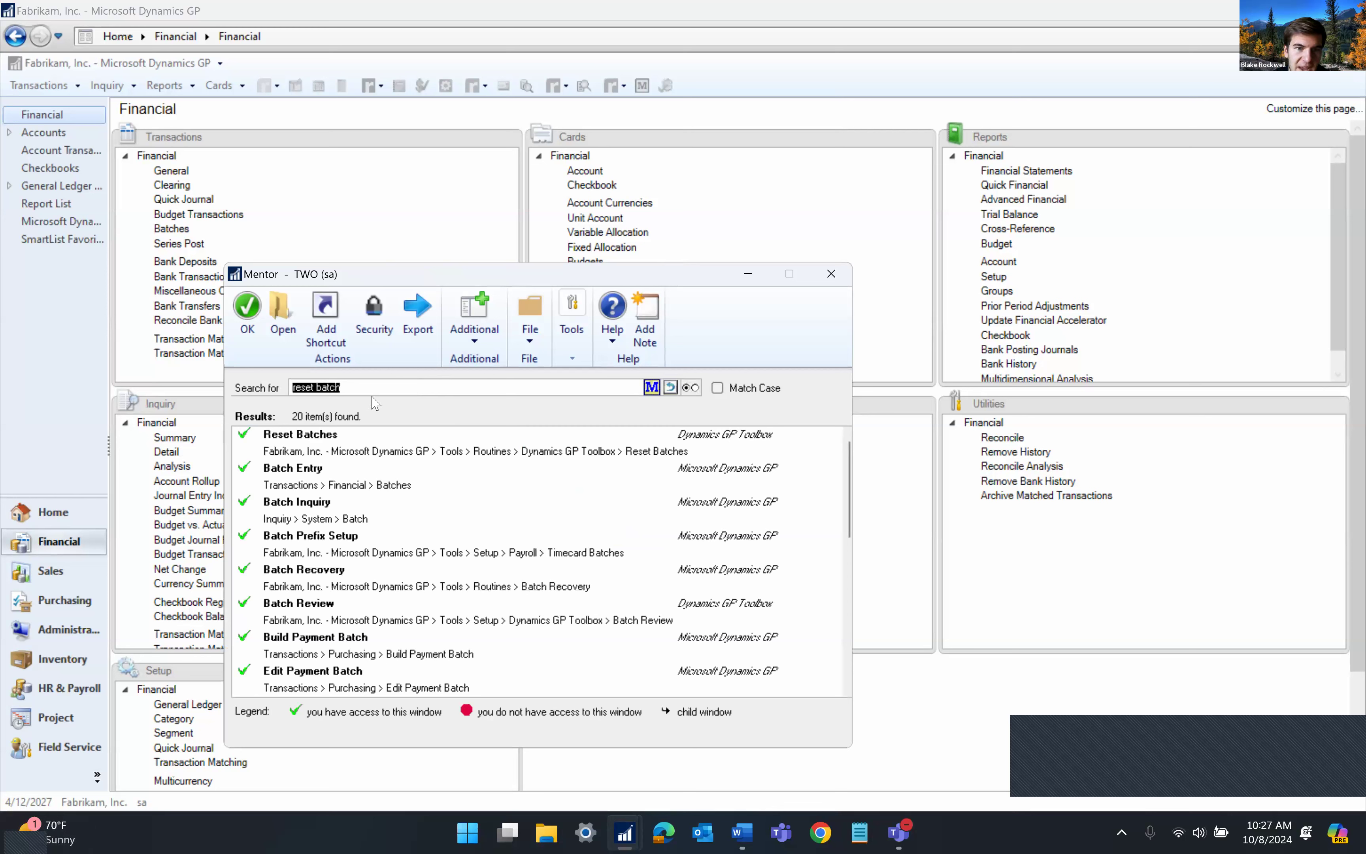
left_click(399, 389)
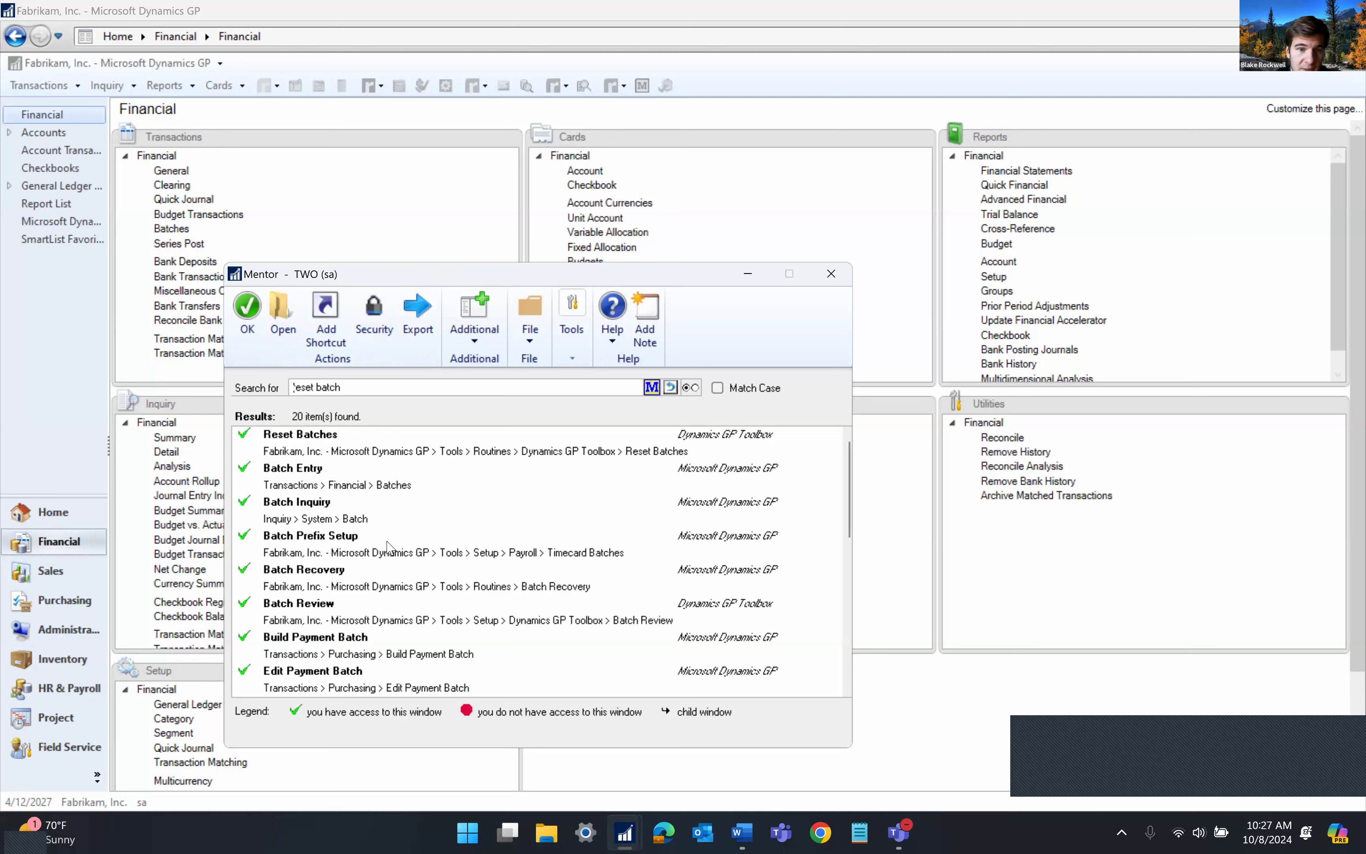
double_click(330, 388)
left_click(292, 390)
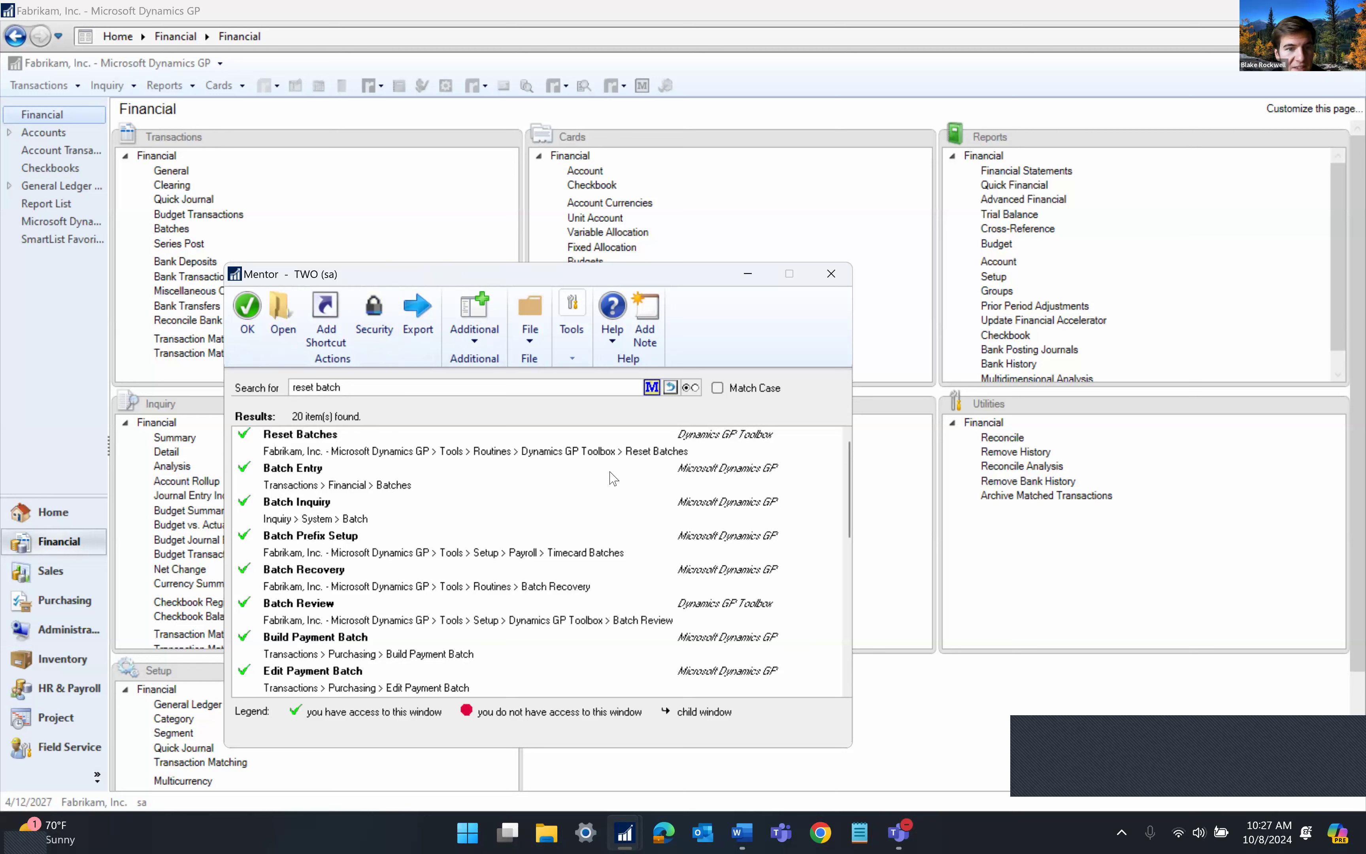
left_click(298, 449)
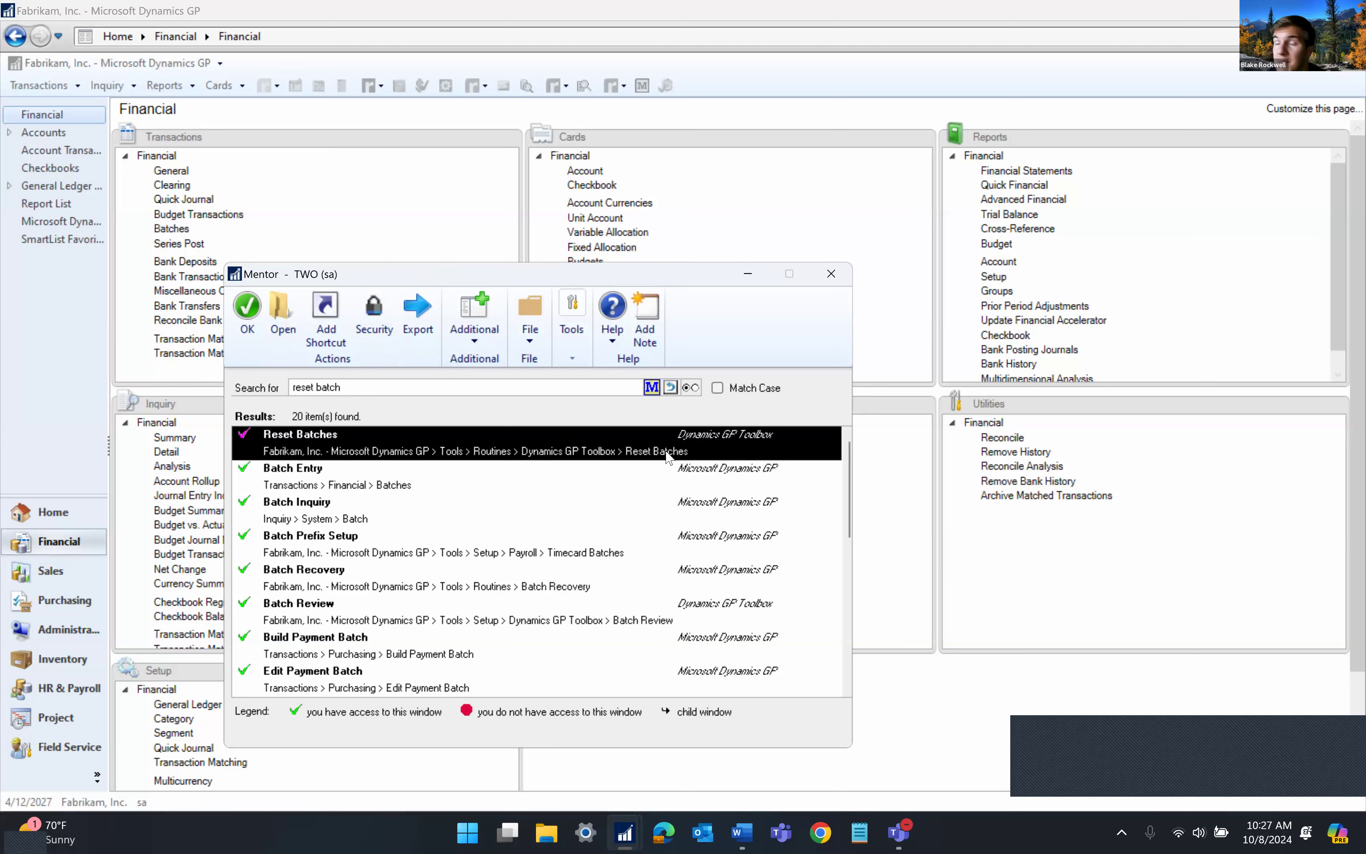
Open and close the Reset Batches window, then bring up its Security settings
double_click(605, 442)
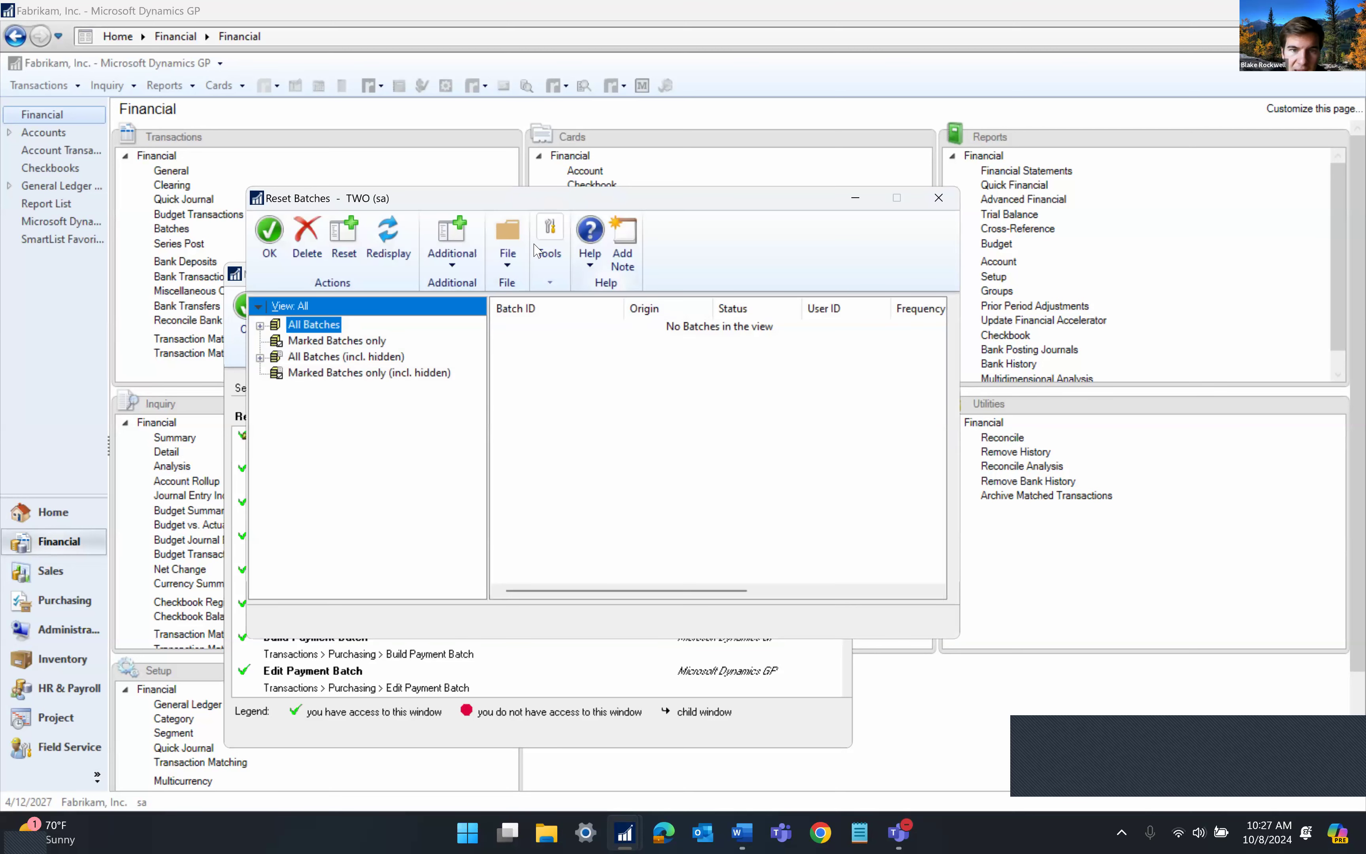
left_click(735, 398)
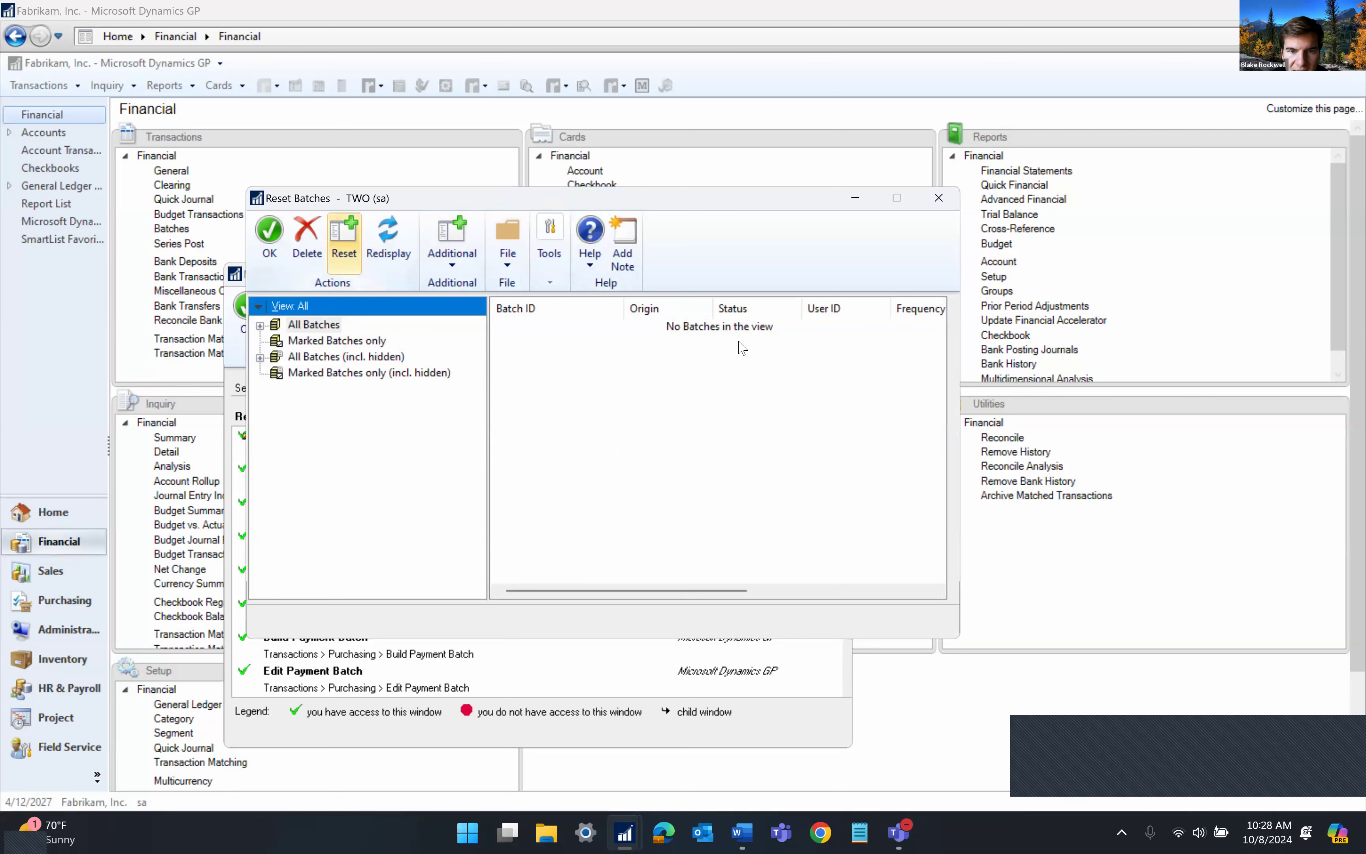
left_click(939, 198)
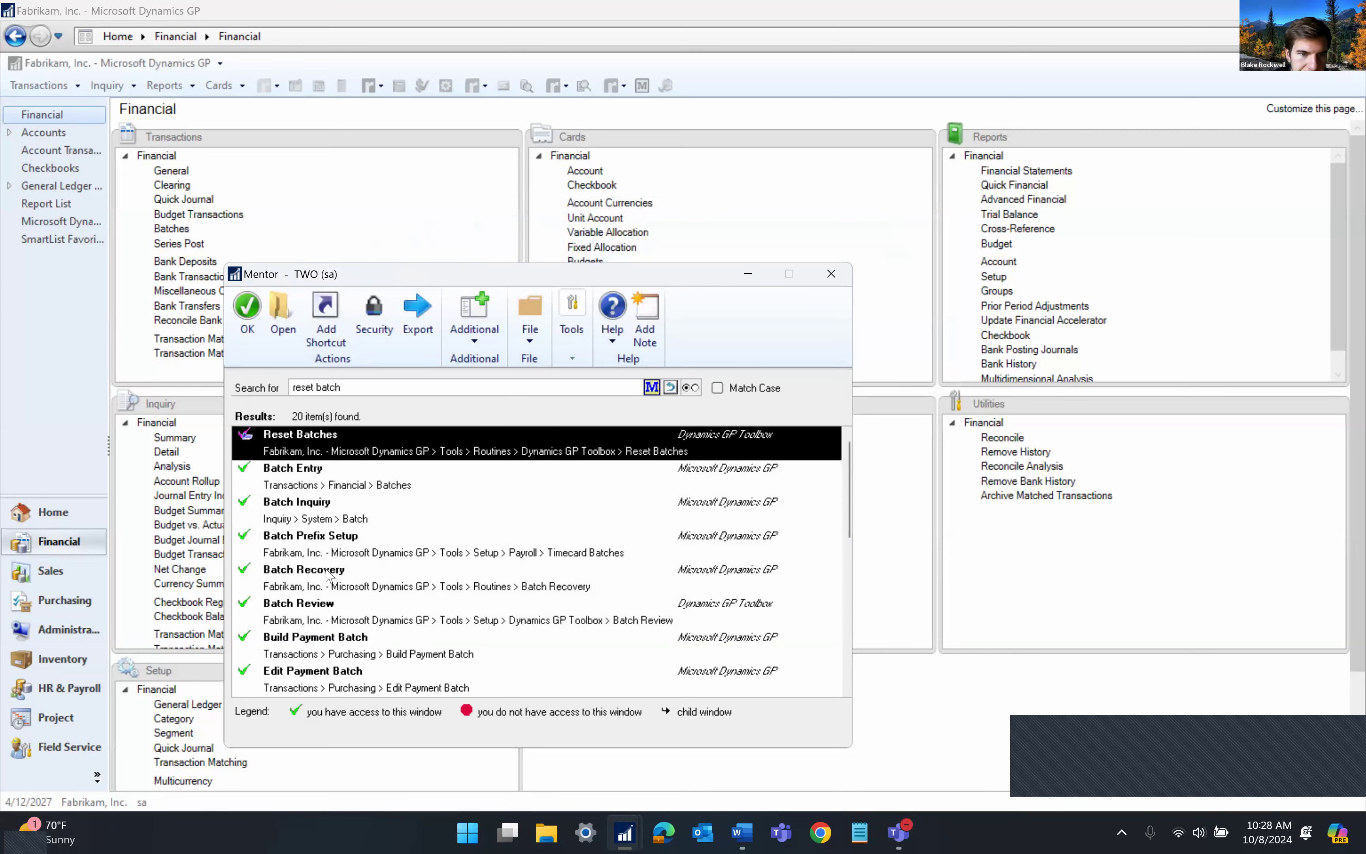
left_click(415, 385)
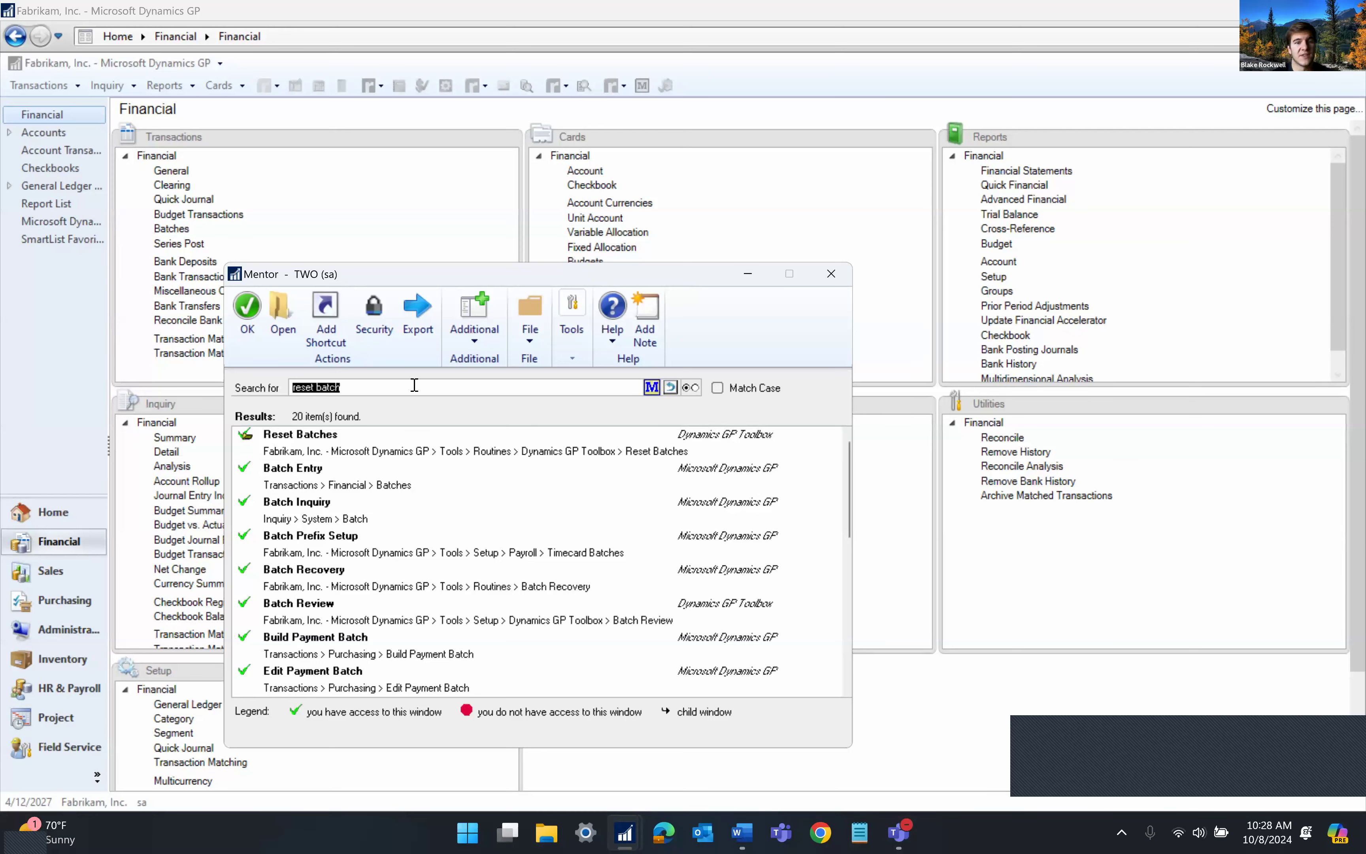
left_click(401, 430)
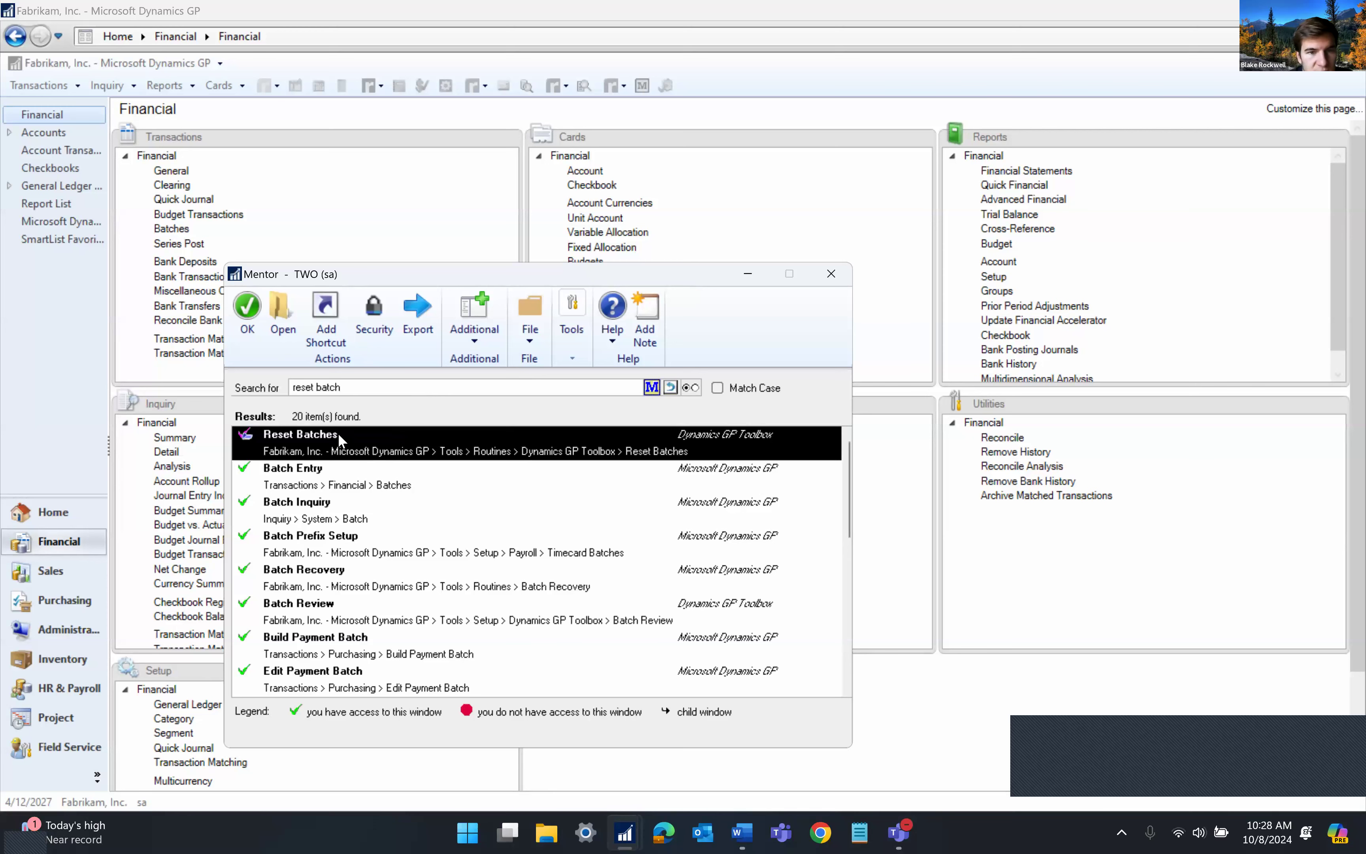
left_click(374, 318)
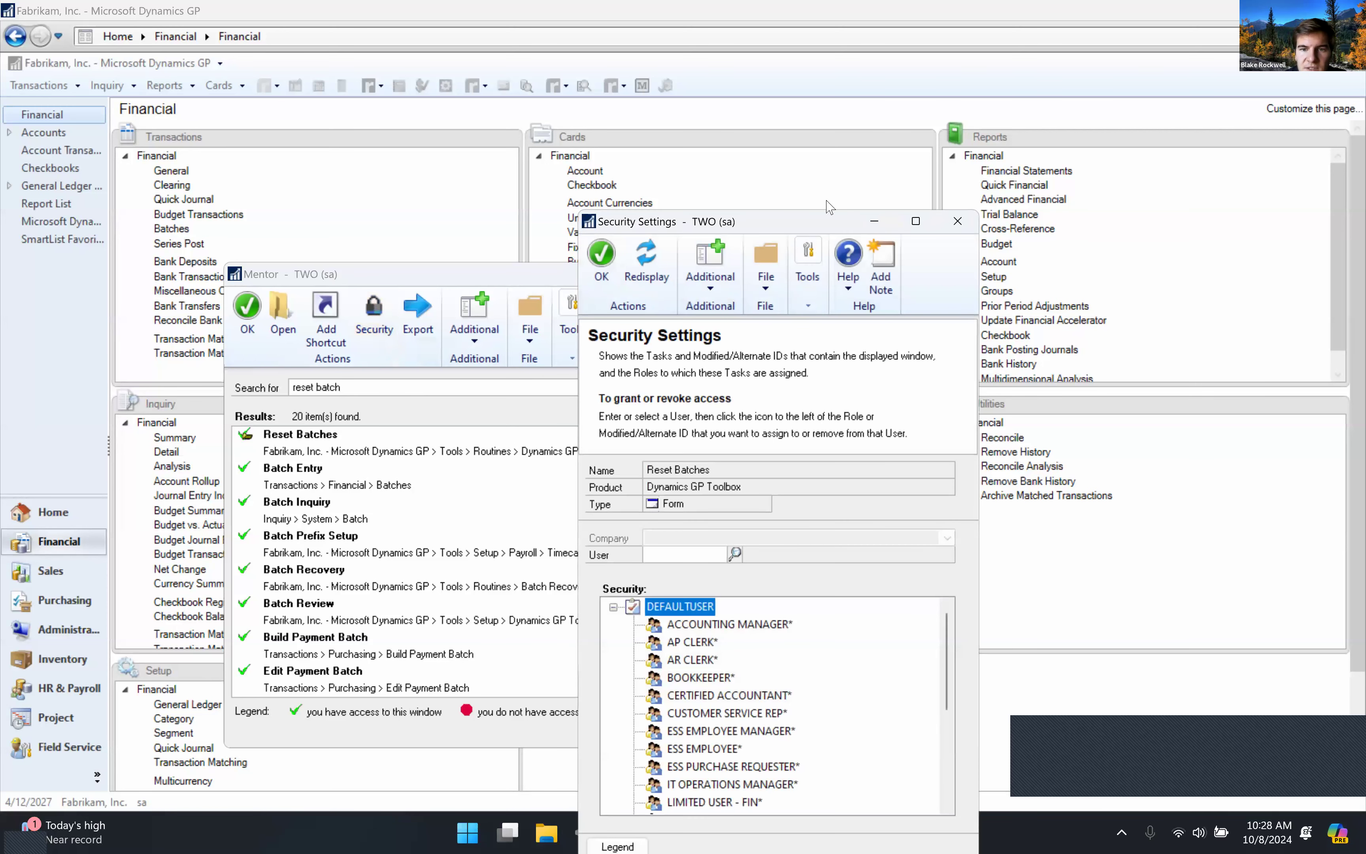
Look up a user and review their role access to Reset Batches
left_click(899, 422)
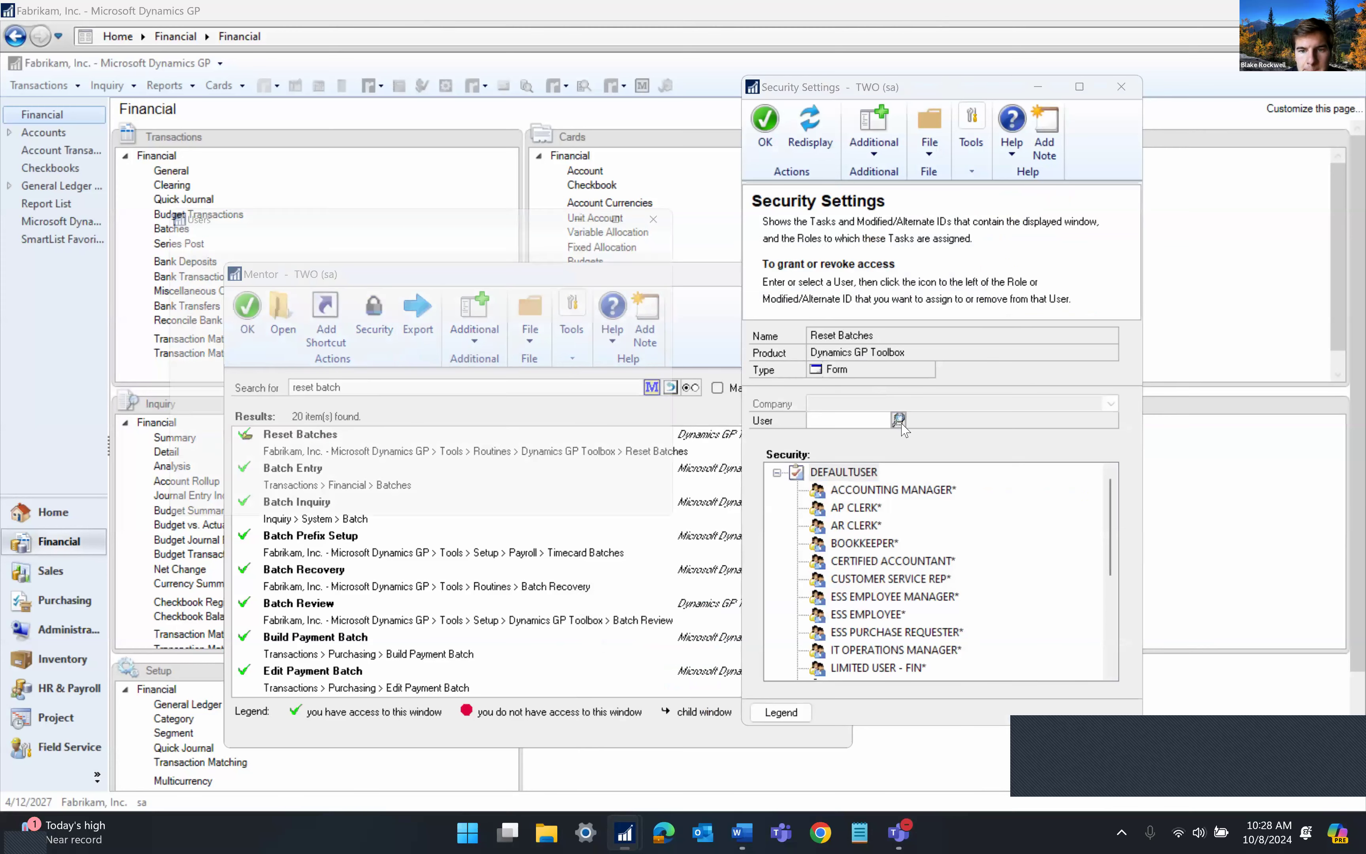
double_click(268, 398)
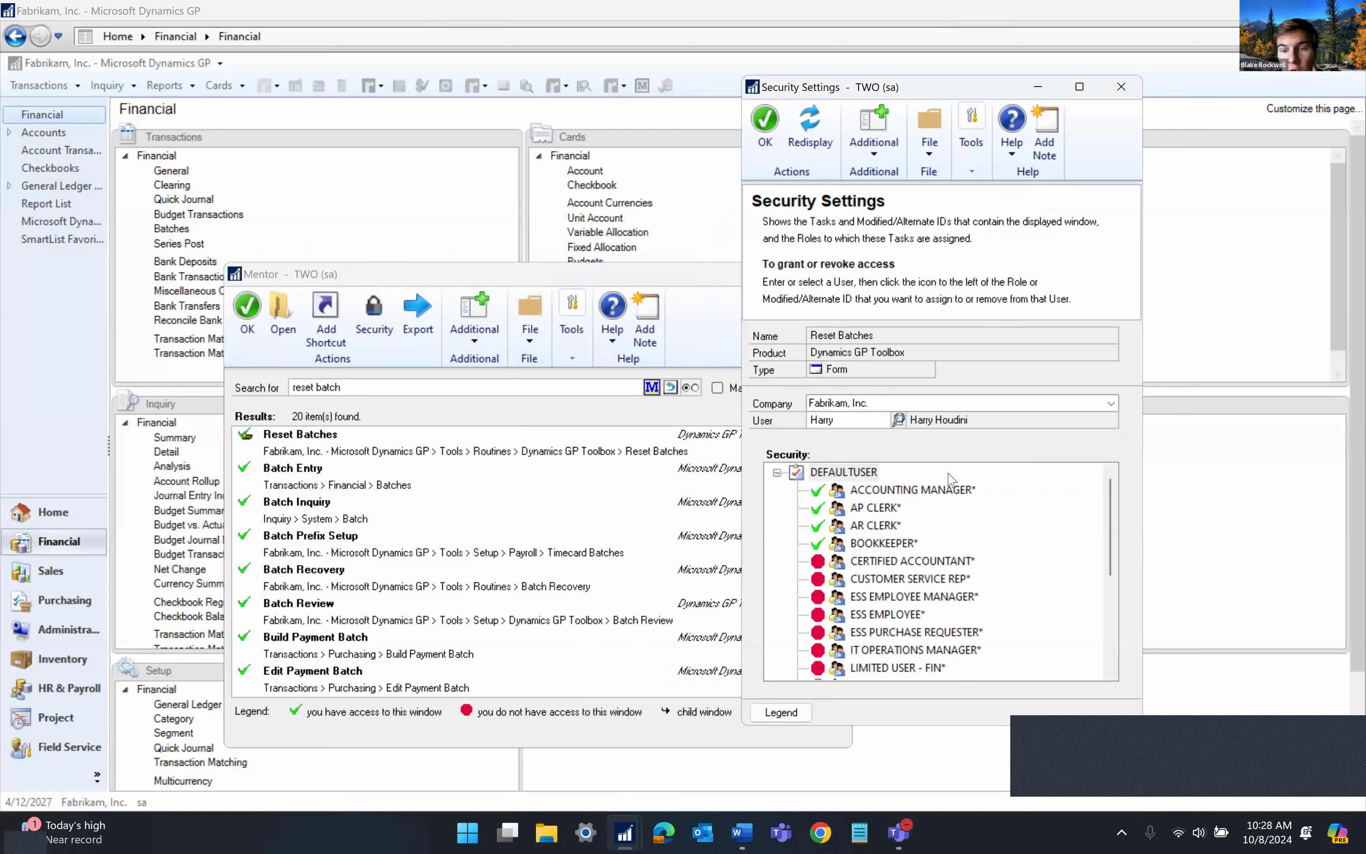
scroll(960, 565, "down", 3)
scroll(904, 537, "up", 3)
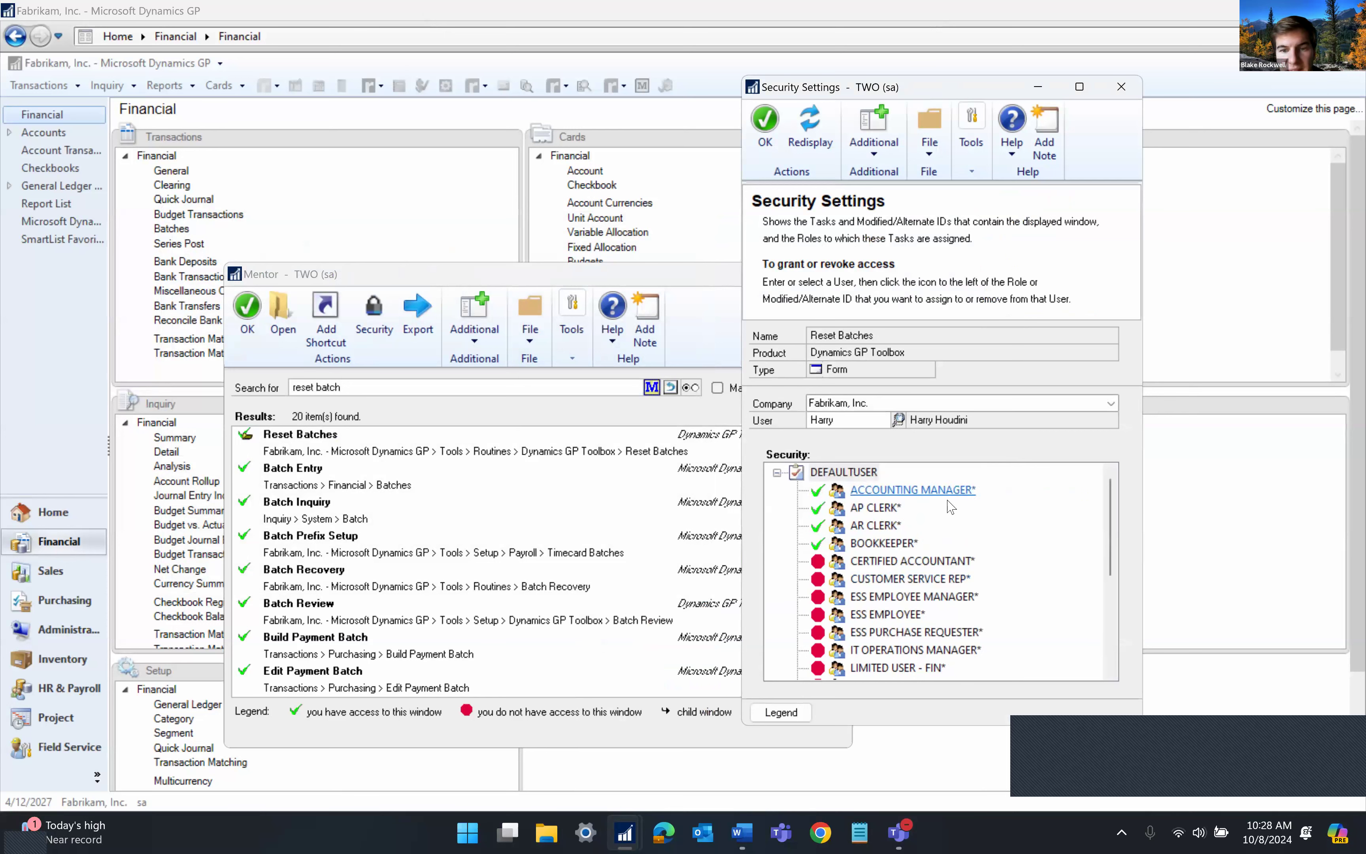
scroll(988, 593, "down", 4)
scroll(1016, 615, "up", 4)
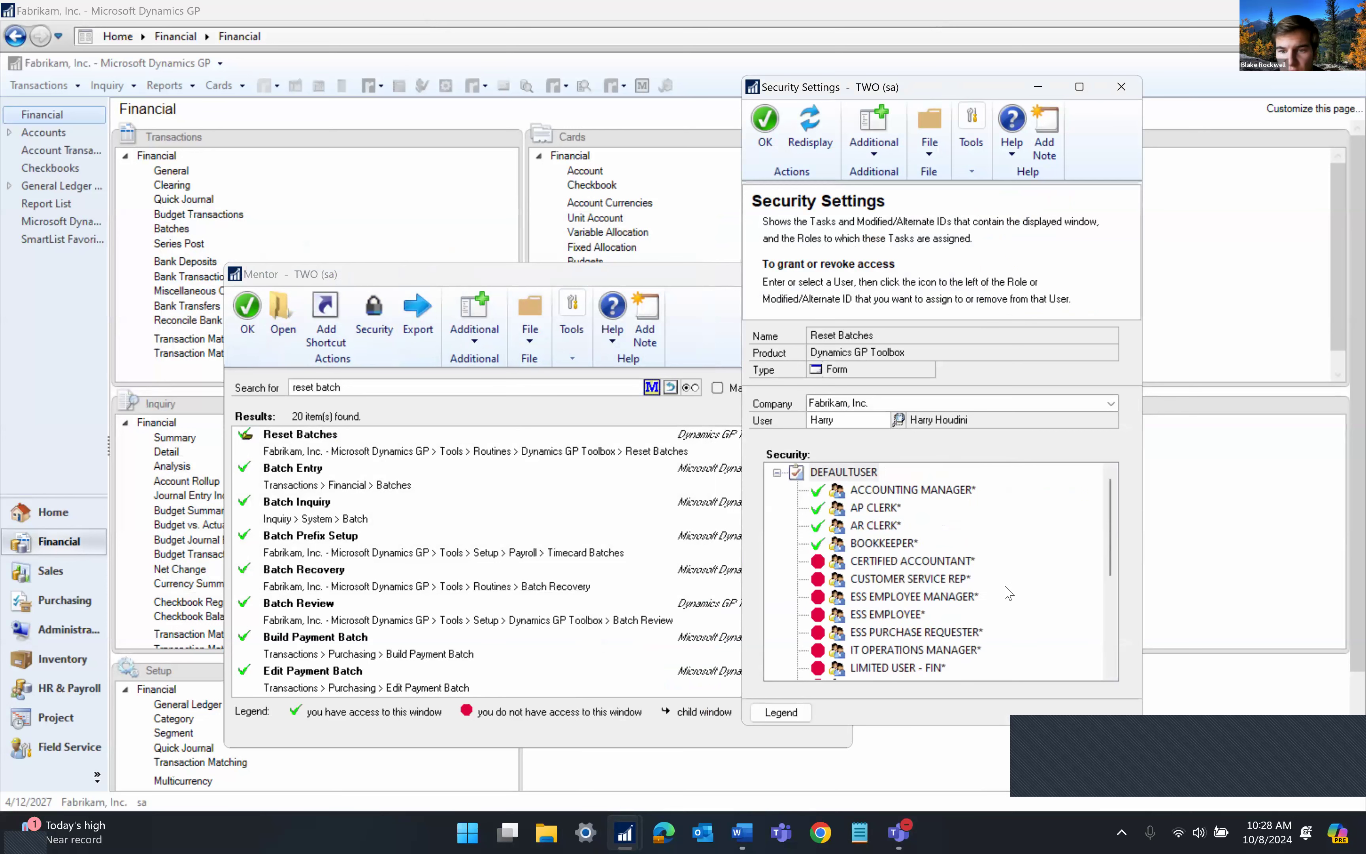
scroll(903, 557, "down", 4)
scroll(903, 556, "up", 4)
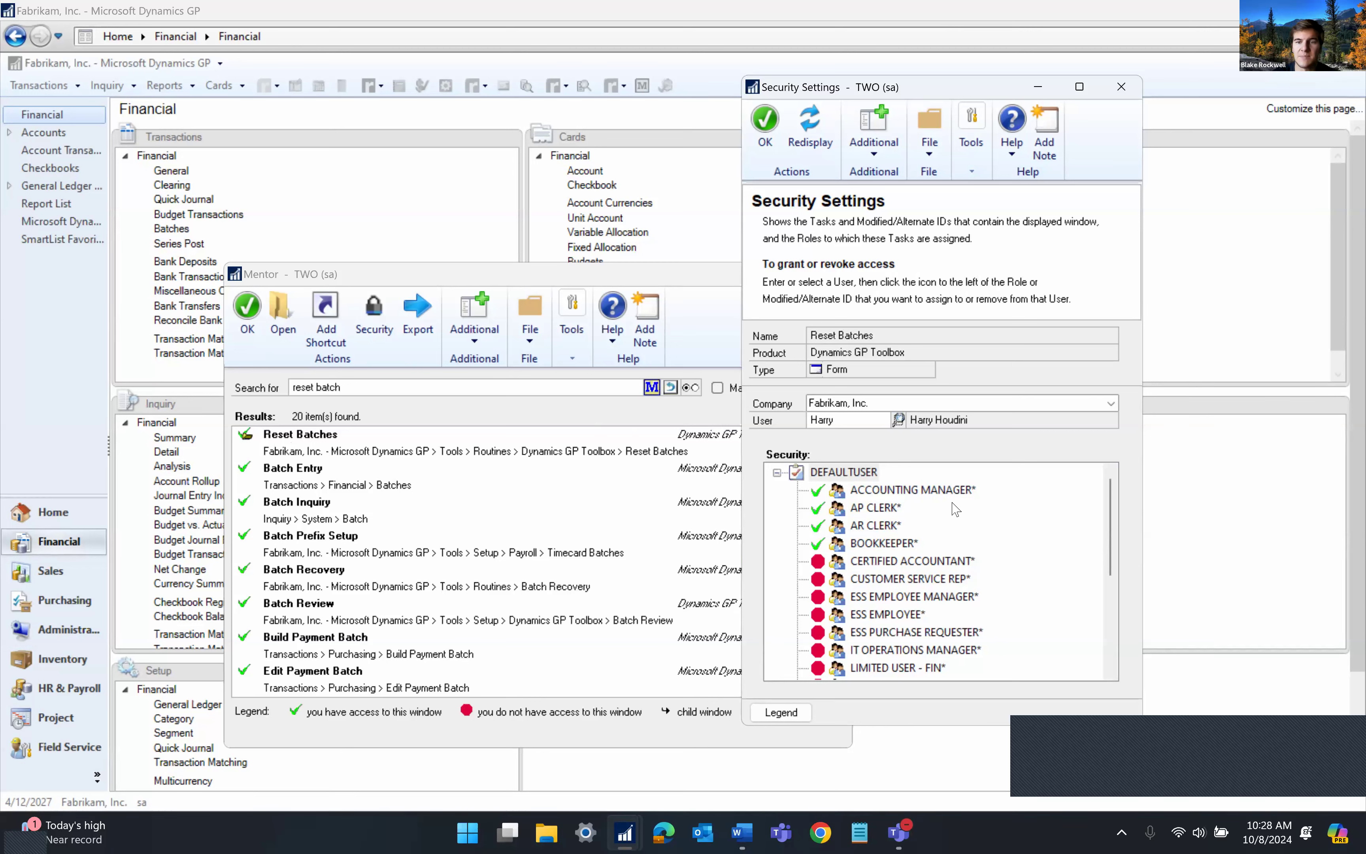
Toggle the BOOKKEEPER* role's Reset Batches access off and back on, then close the settings
left_click(818, 544)
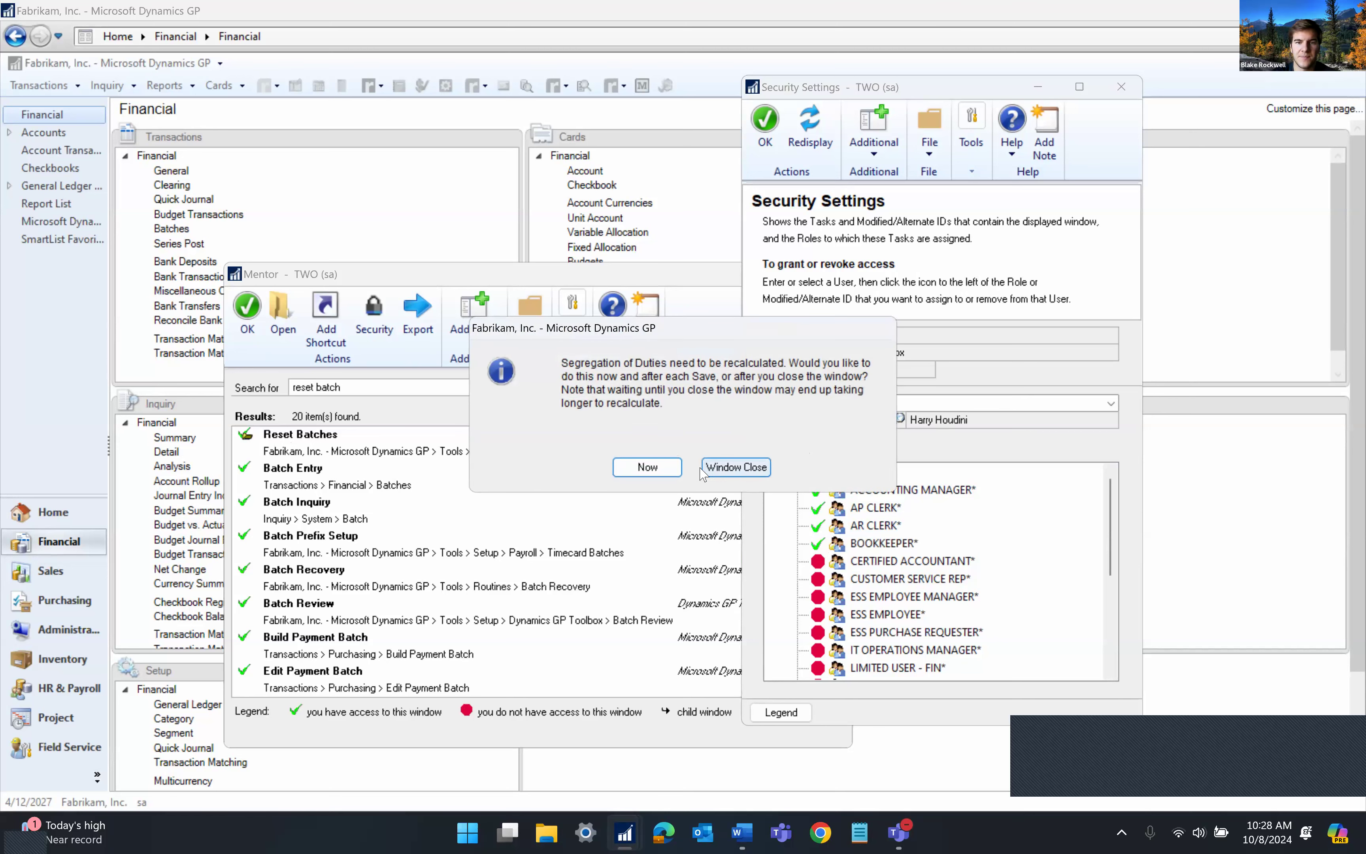
left_click(753, 474)
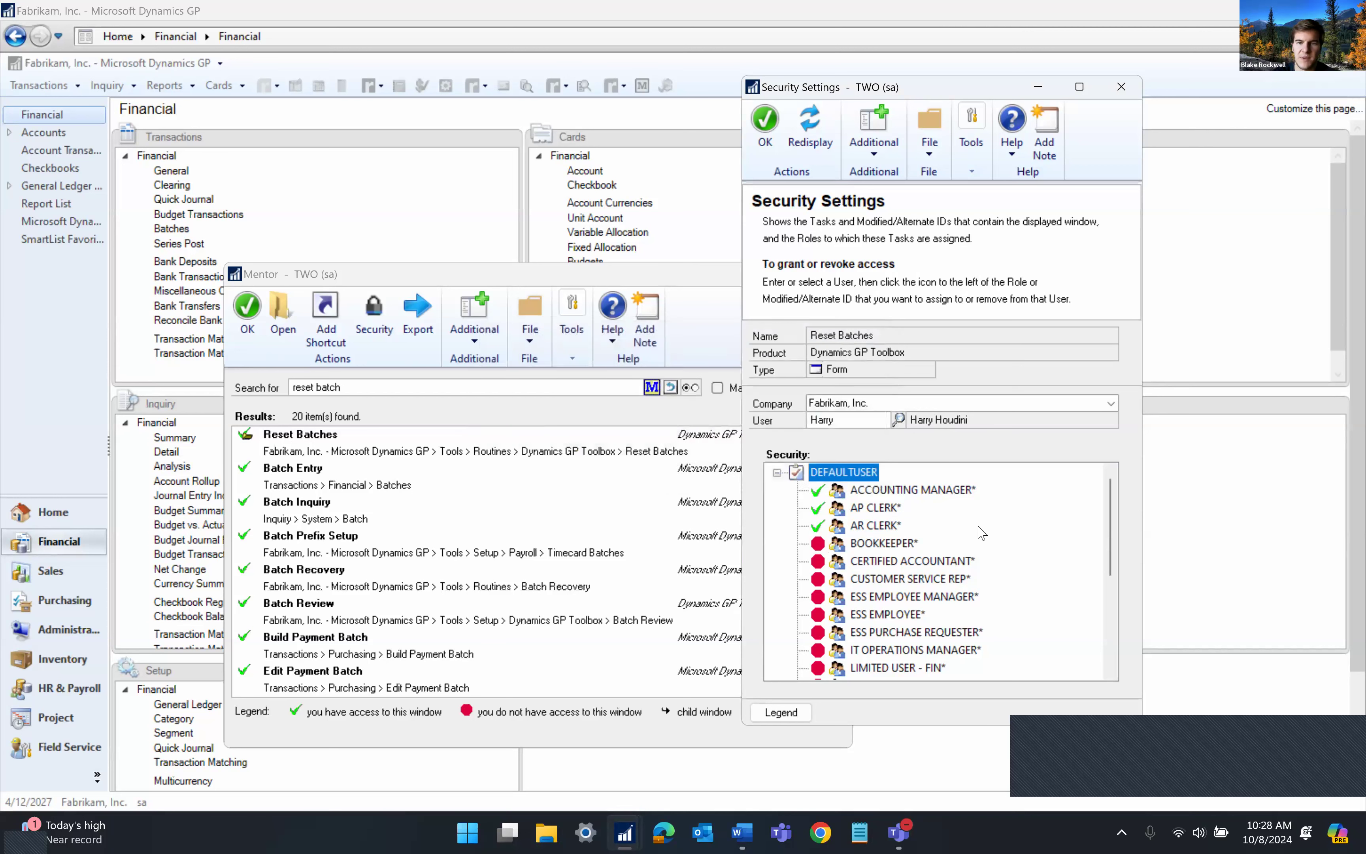
left_click(820, 545)
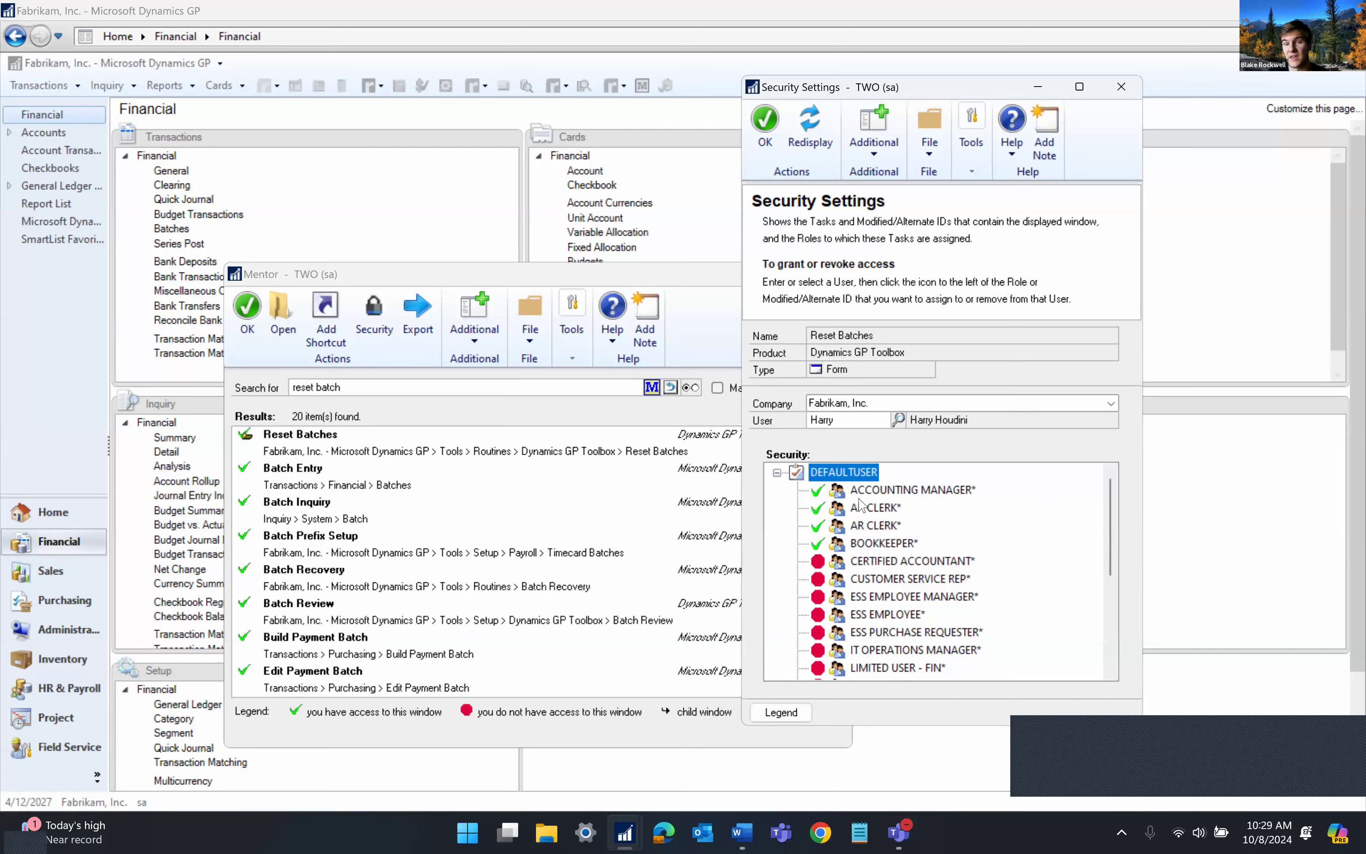
scroll(896, 573, "down", 4)
scroll(896, 573, "up", 4)
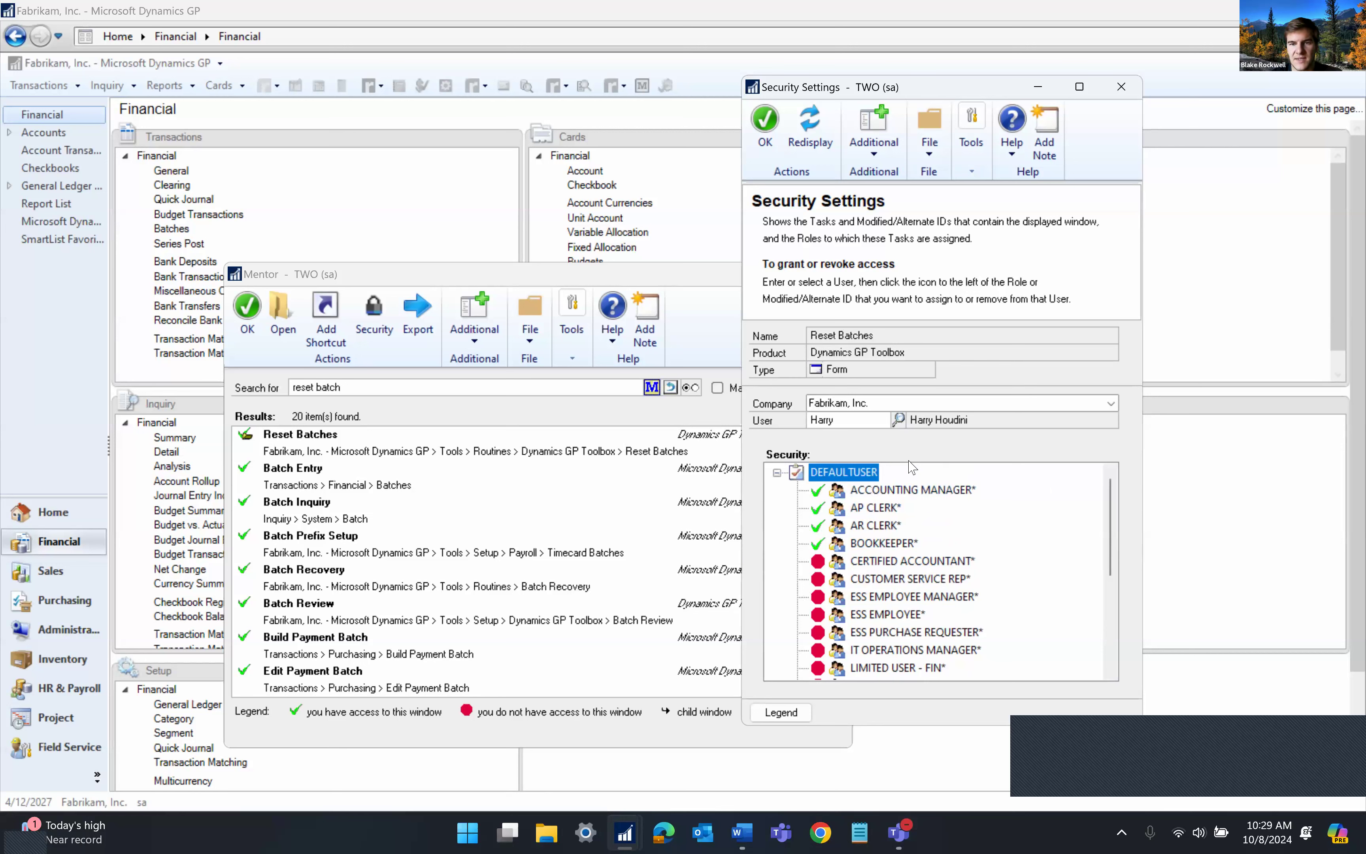
left_click(1122, 87)
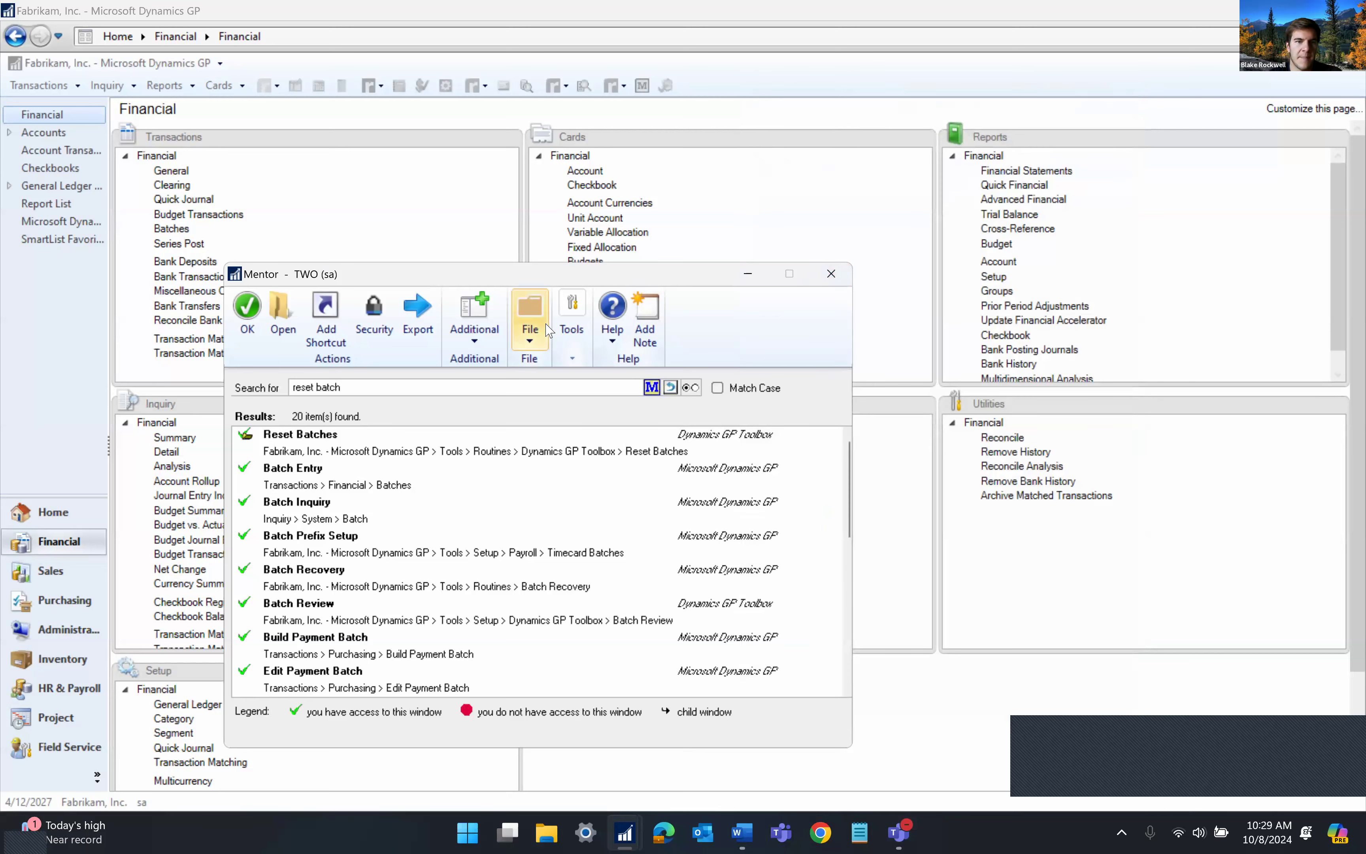
Return to the Financial page, then open and close the Toolbox Inspector utility
left_click(442, 192)
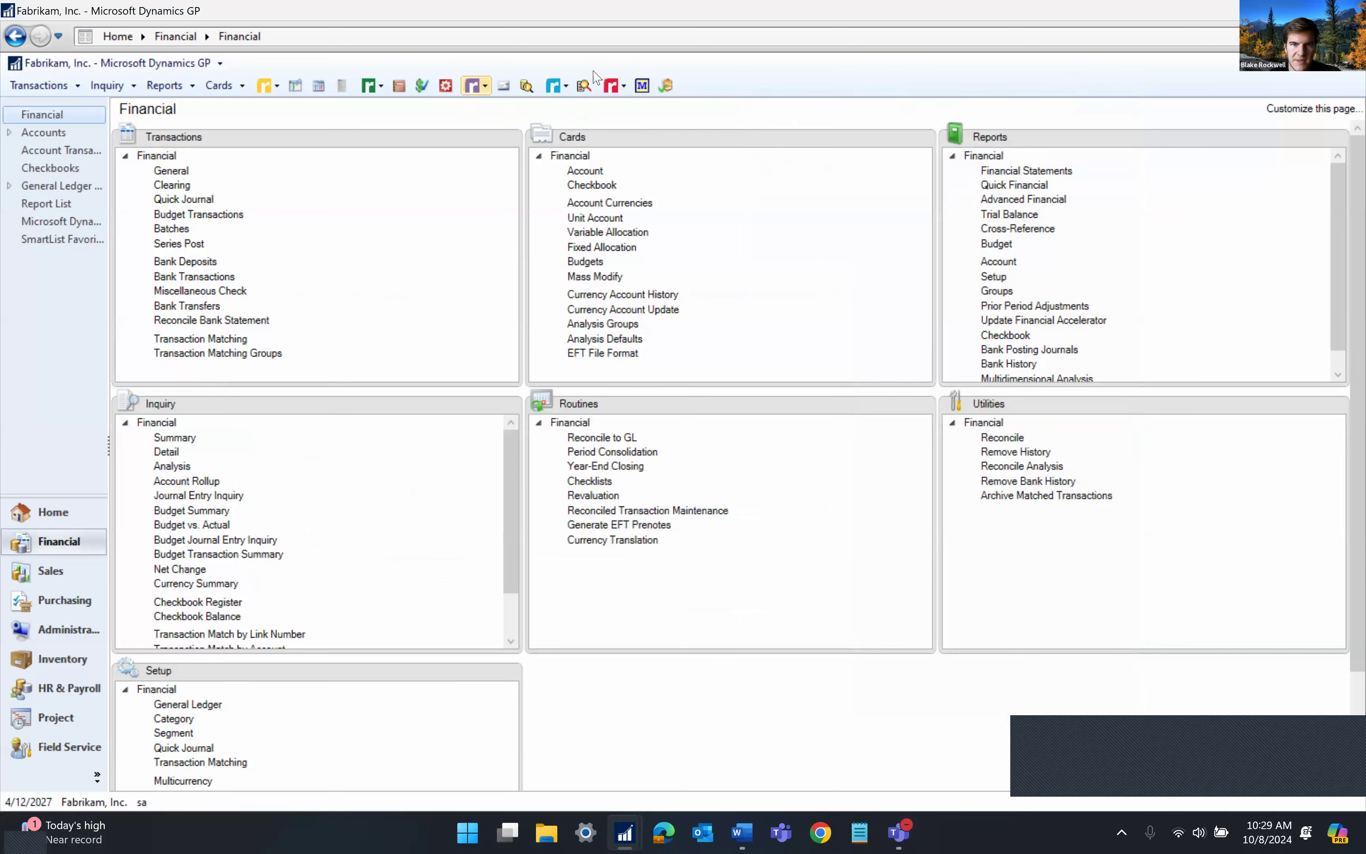
left_click(613, 86)
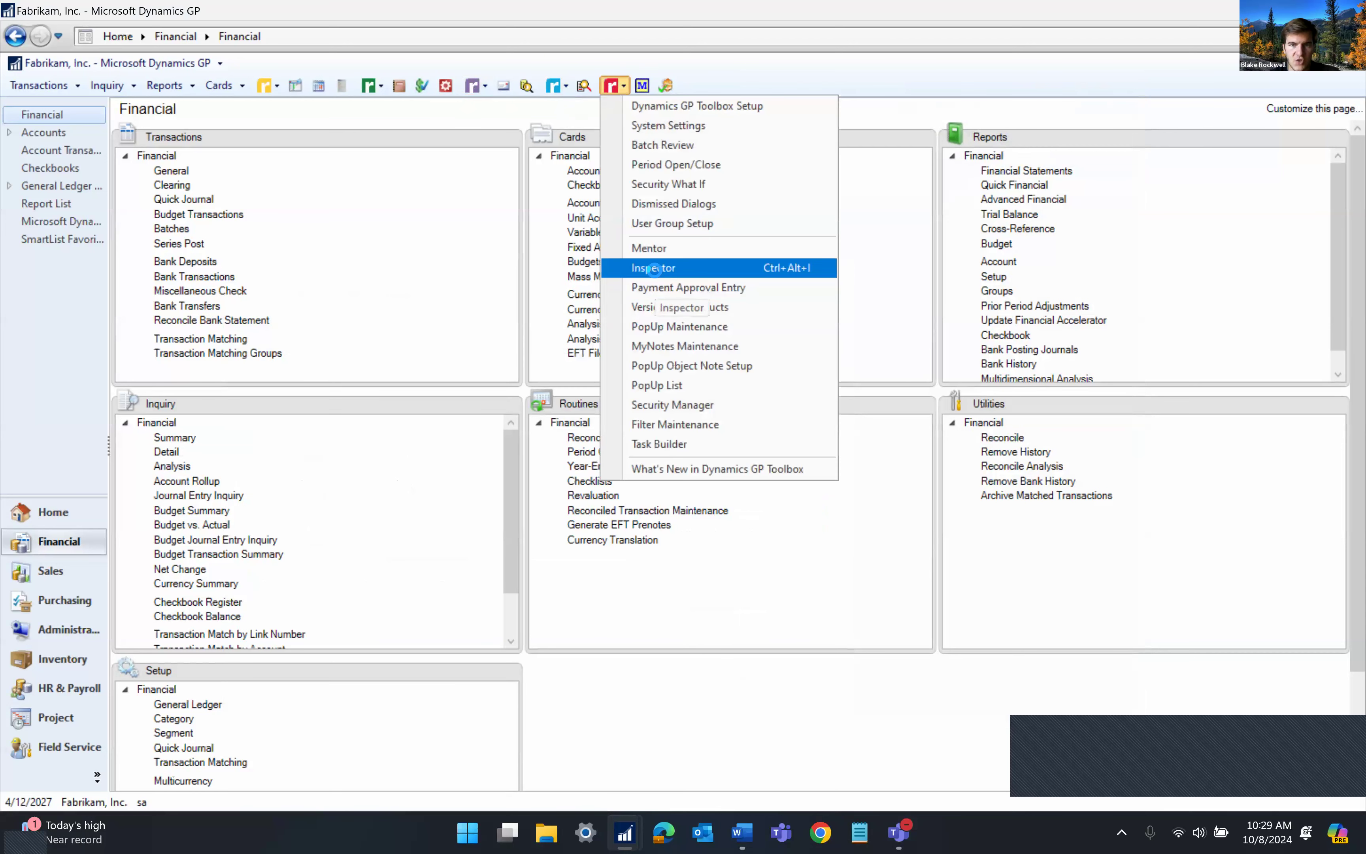
left_click(653, 269)
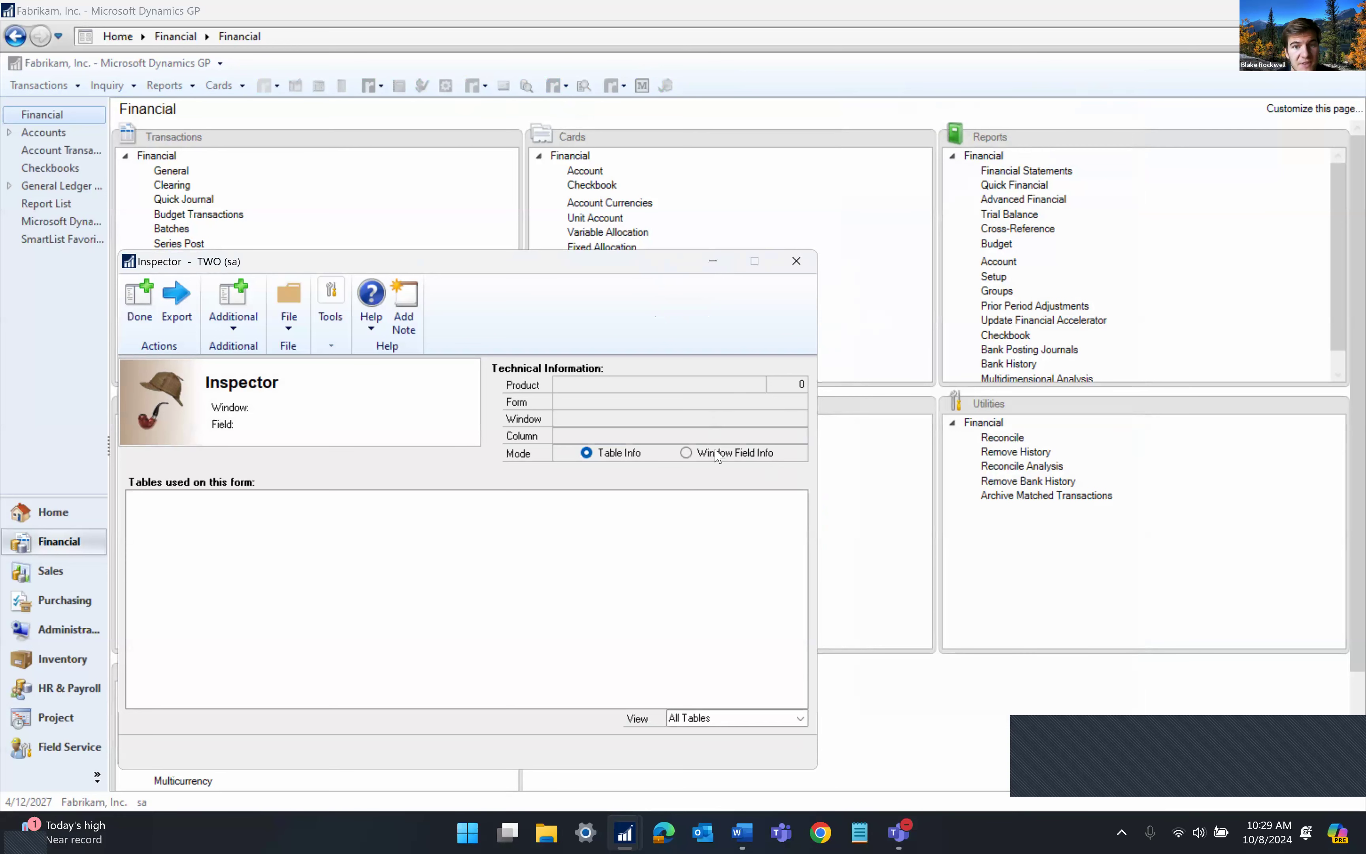
left_click(796, 261)
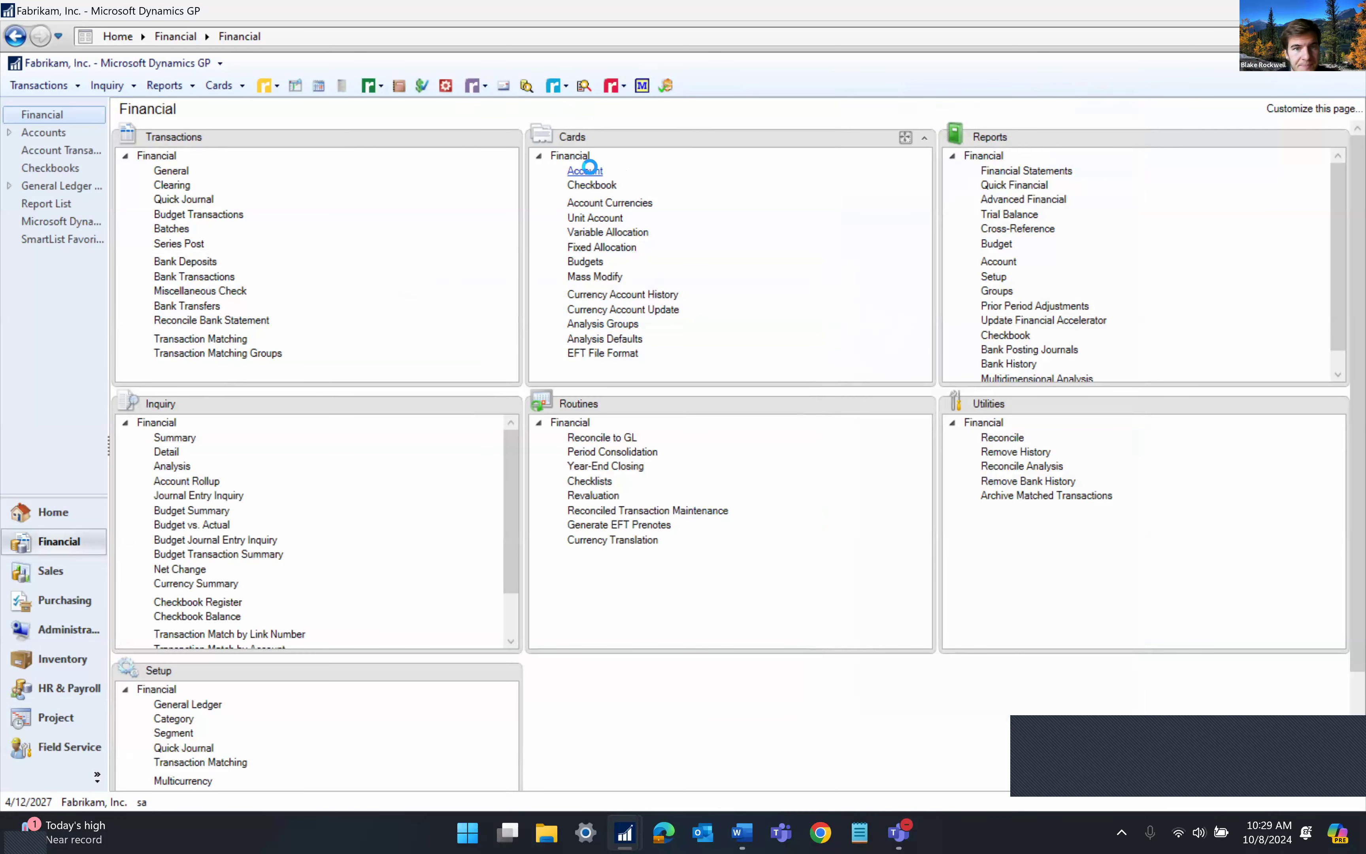
Open Account Maintenance and set Inspector to list only tables containing the current field
left_click(590, 171)
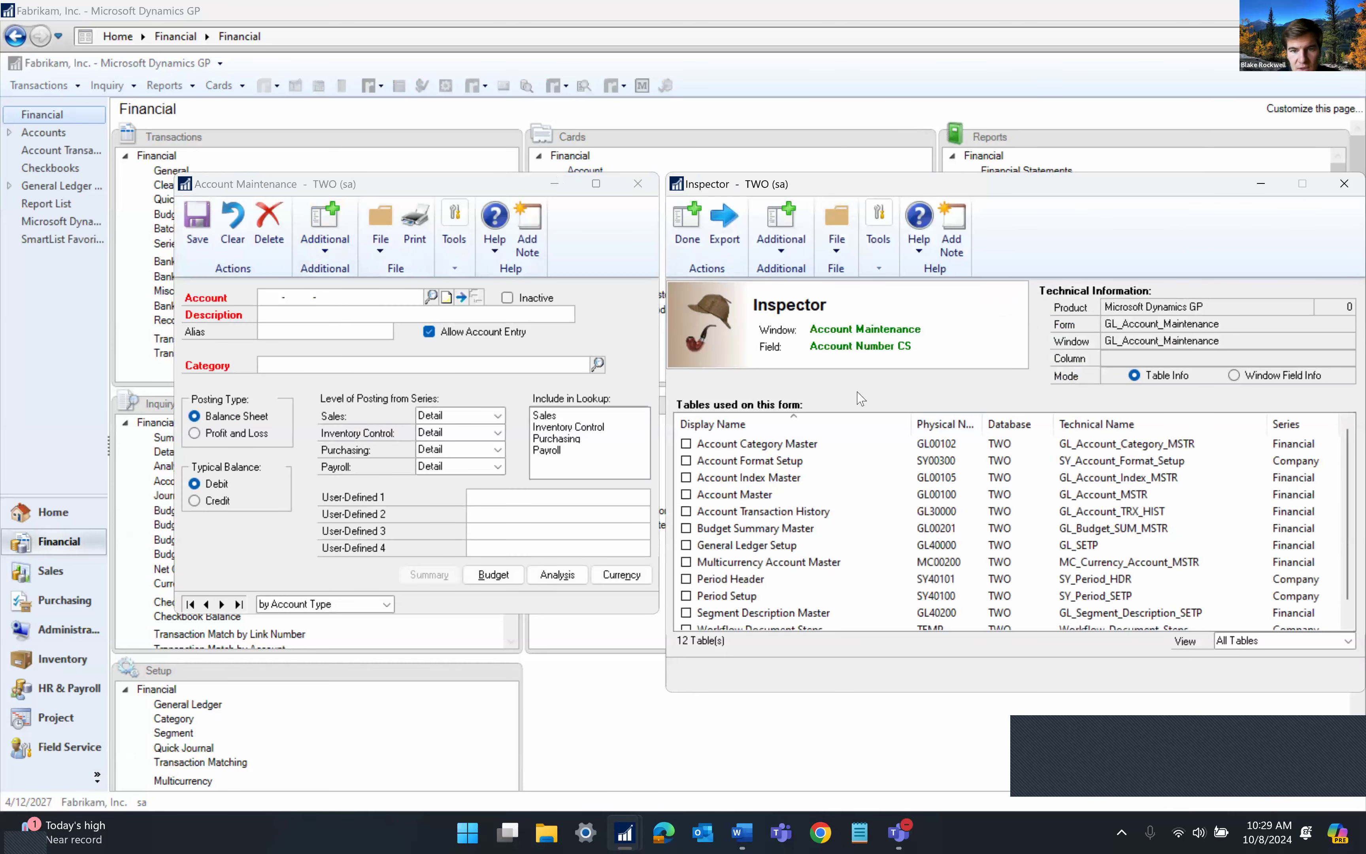
left_click(276, 292)
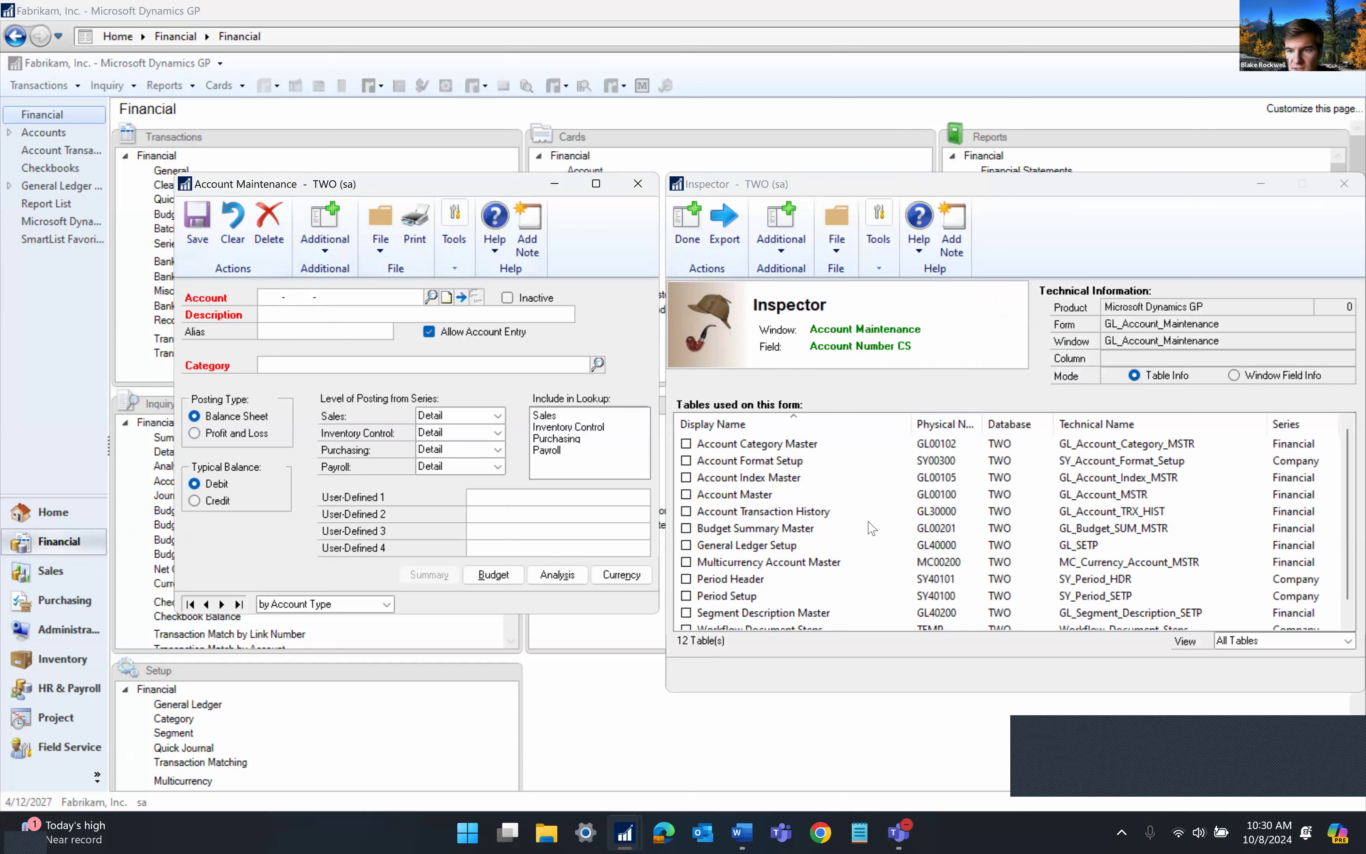
left_click(1258, 641)
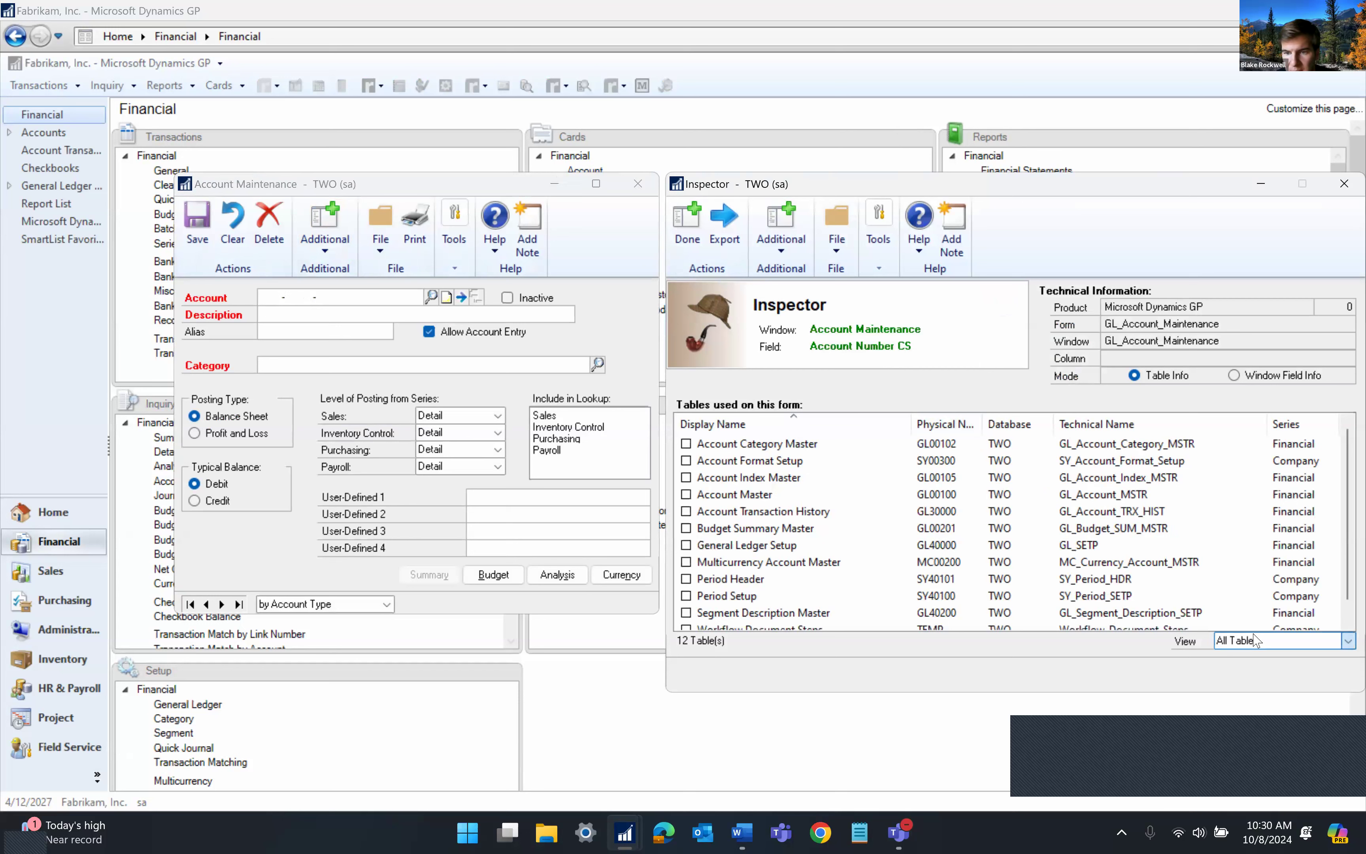
left_click(1233, 675)
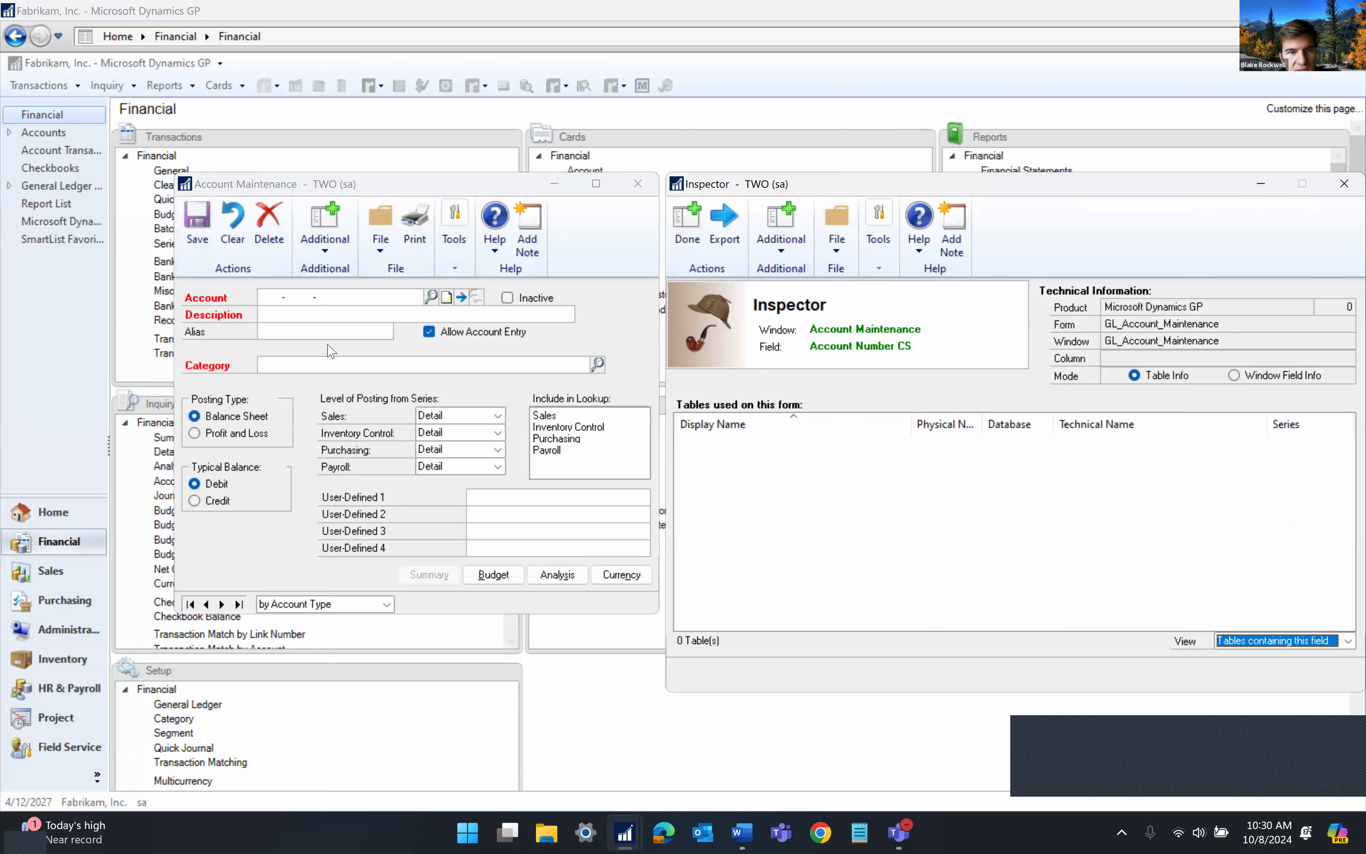
left_click(273, 302)
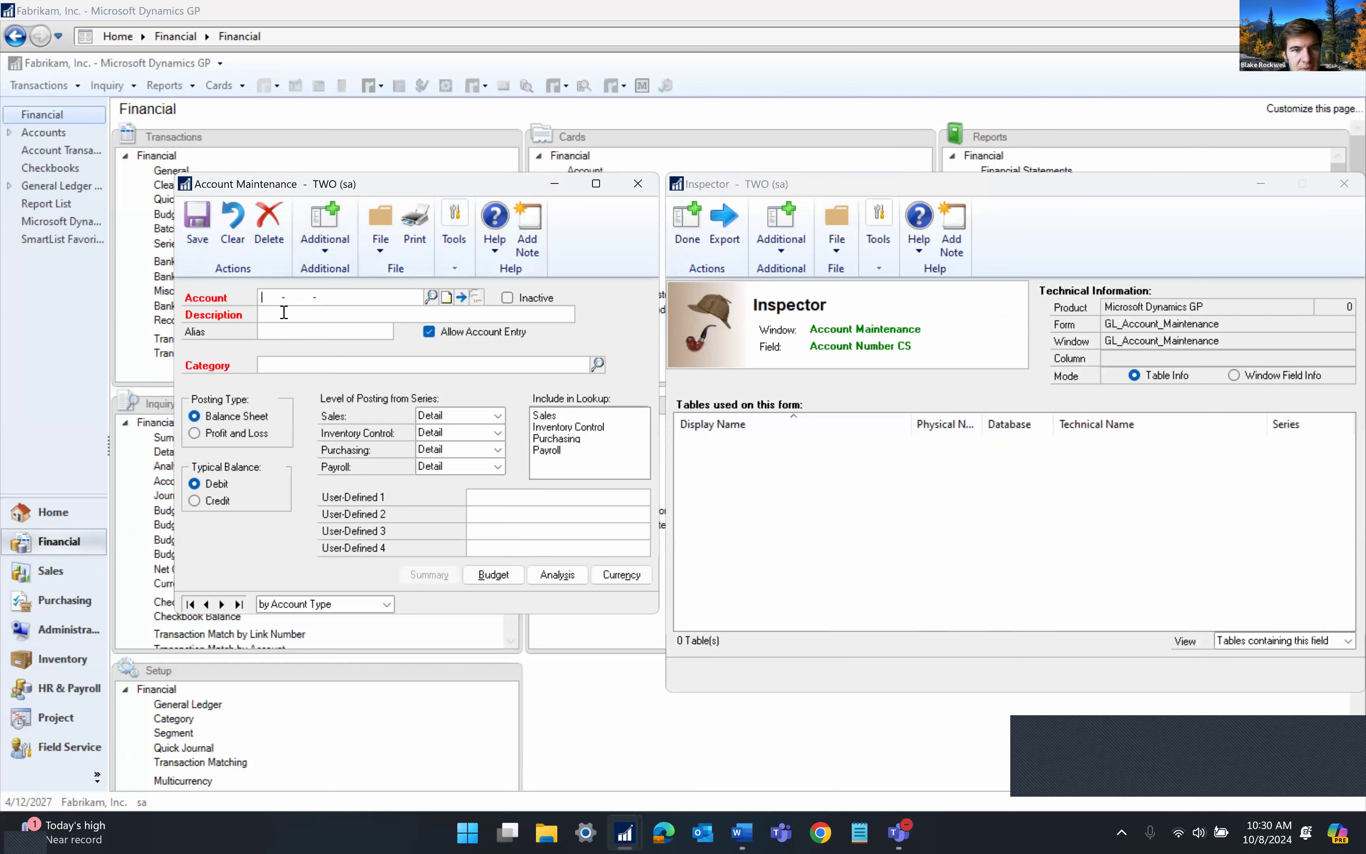
Check the storing tables for the Description, Alias and Category fields, confirming Description in GL00100
left_click(283, 313)
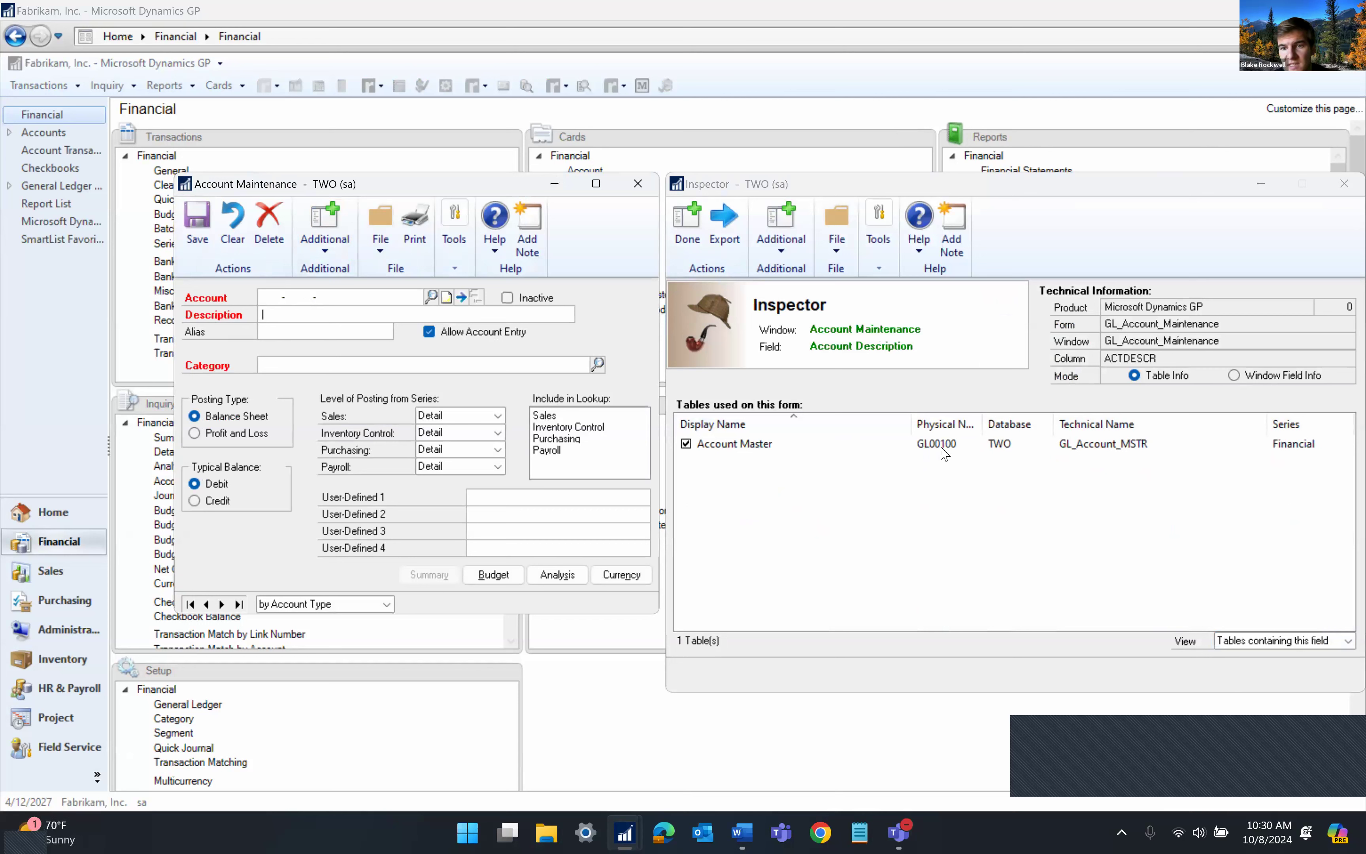
left_click(297, 336)
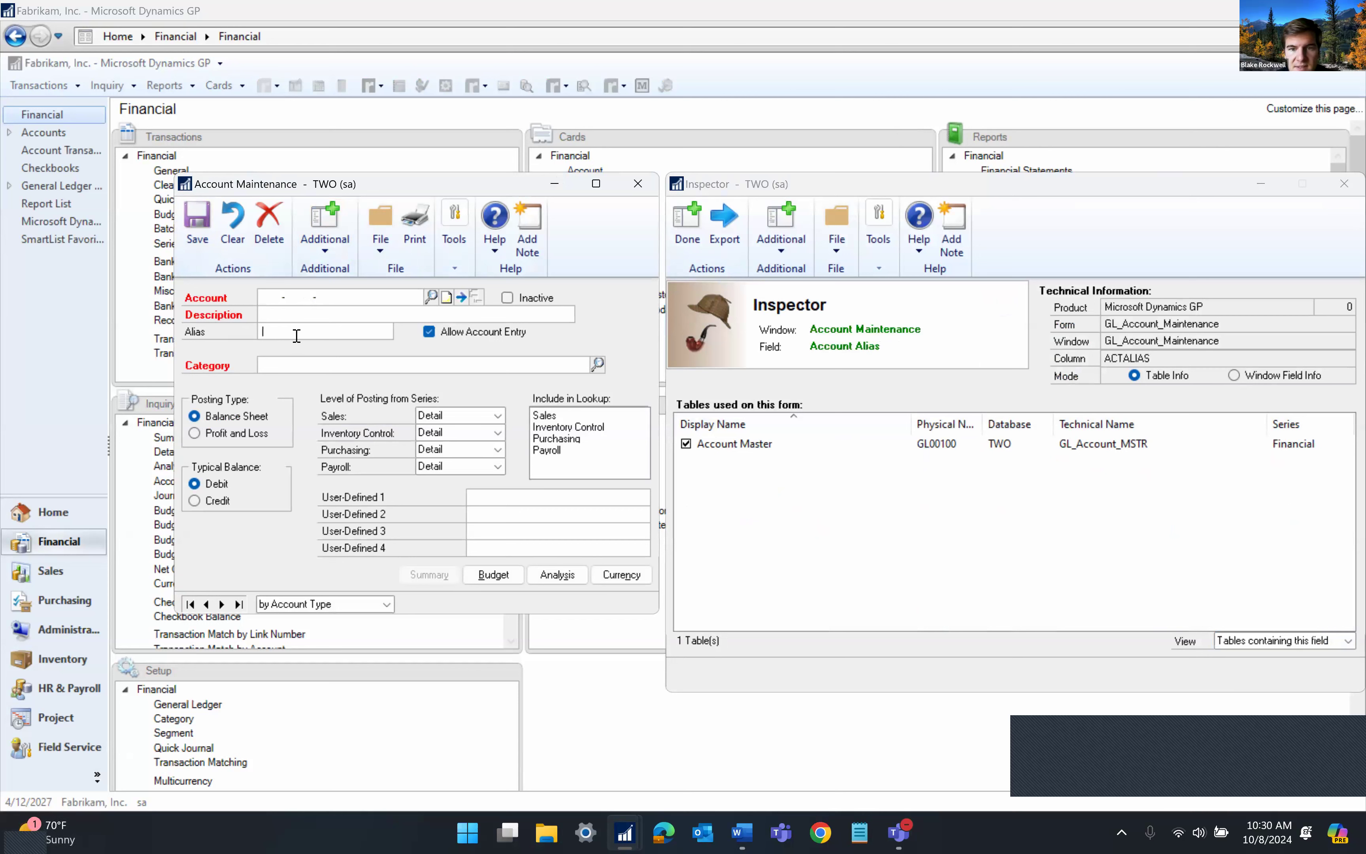
left_click(305, 367)
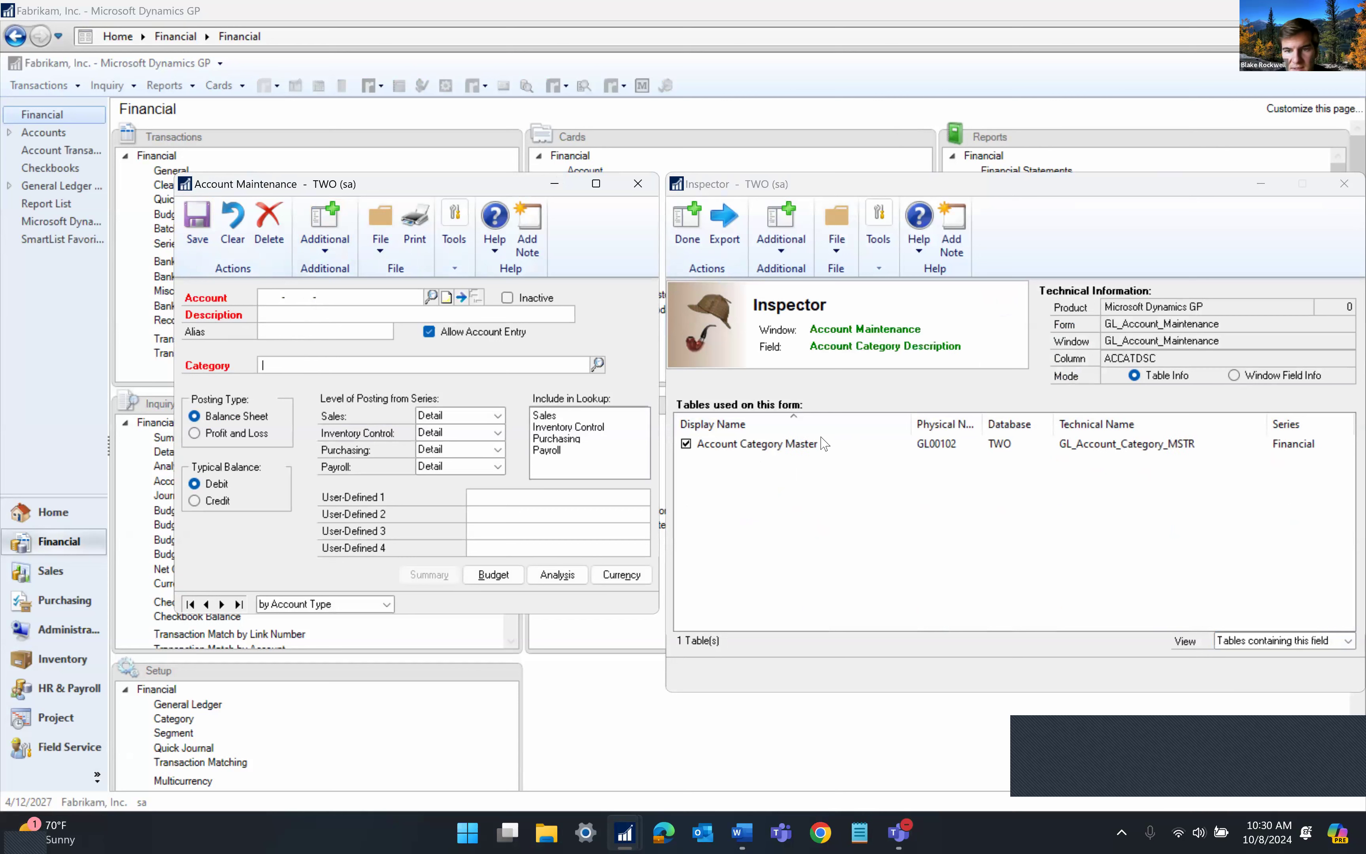
left_click(353, 314)
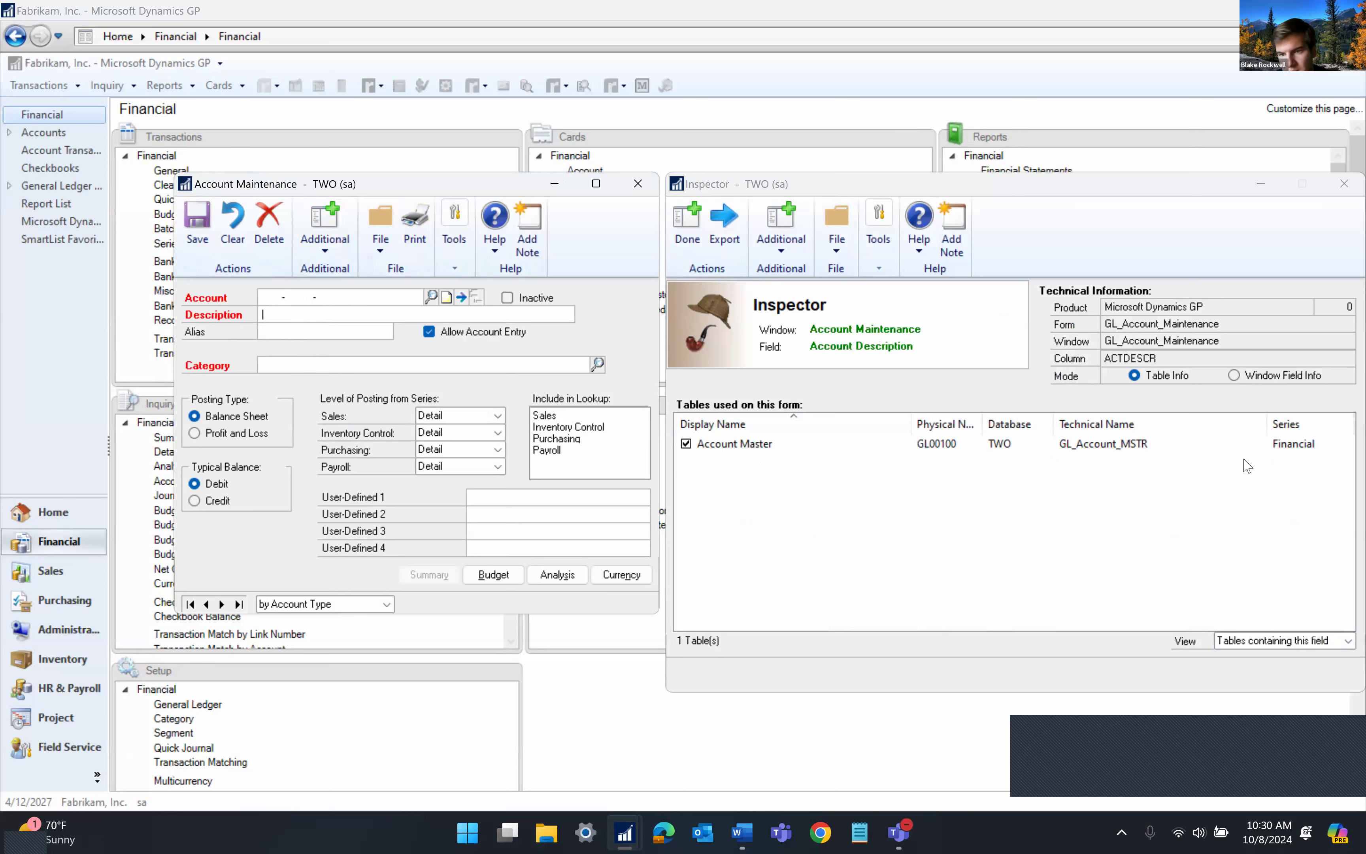
Show the Account Maintenance window's fields in Inspector and select the Category field
left_click(1284, 376)
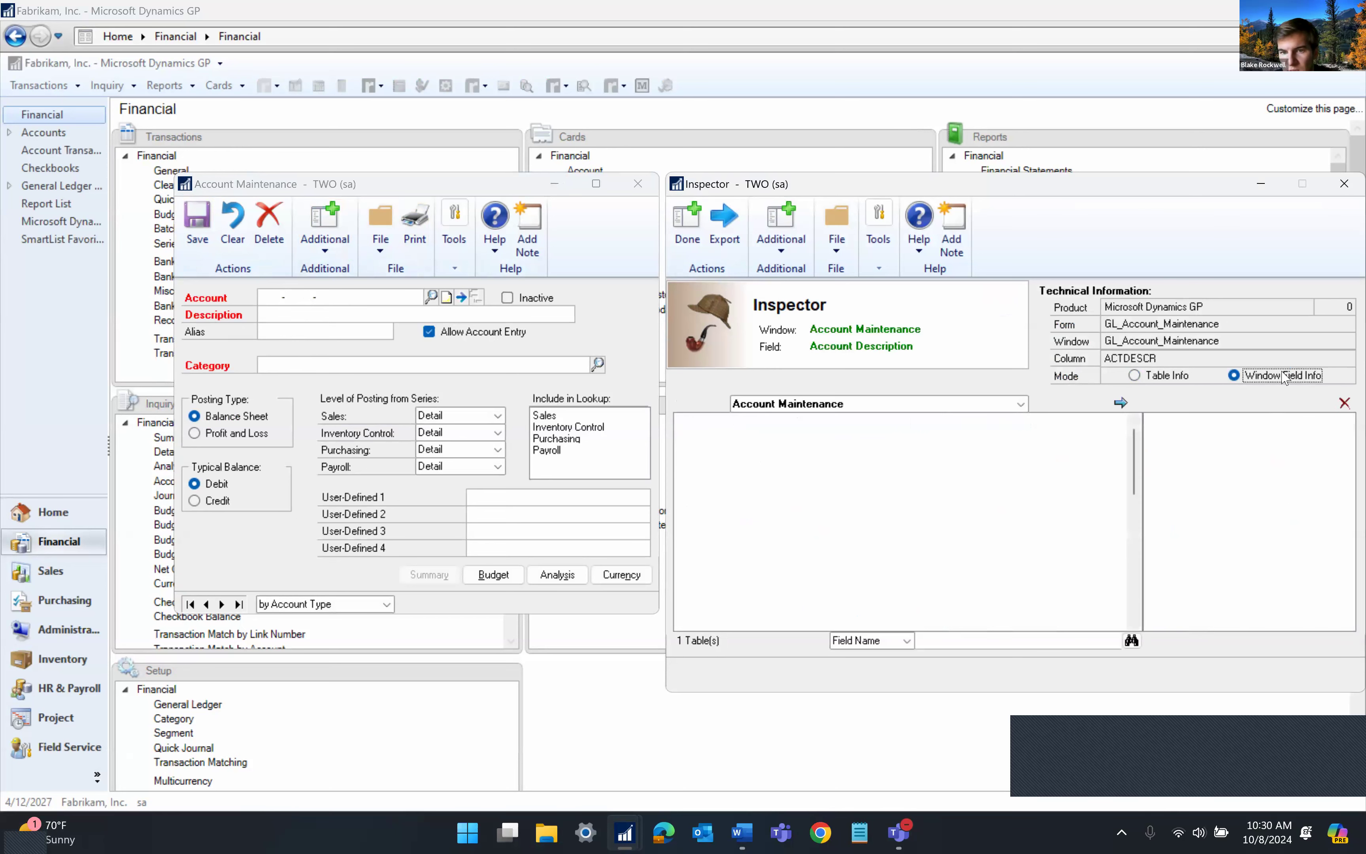
scroll(892, 458, "down", 5)
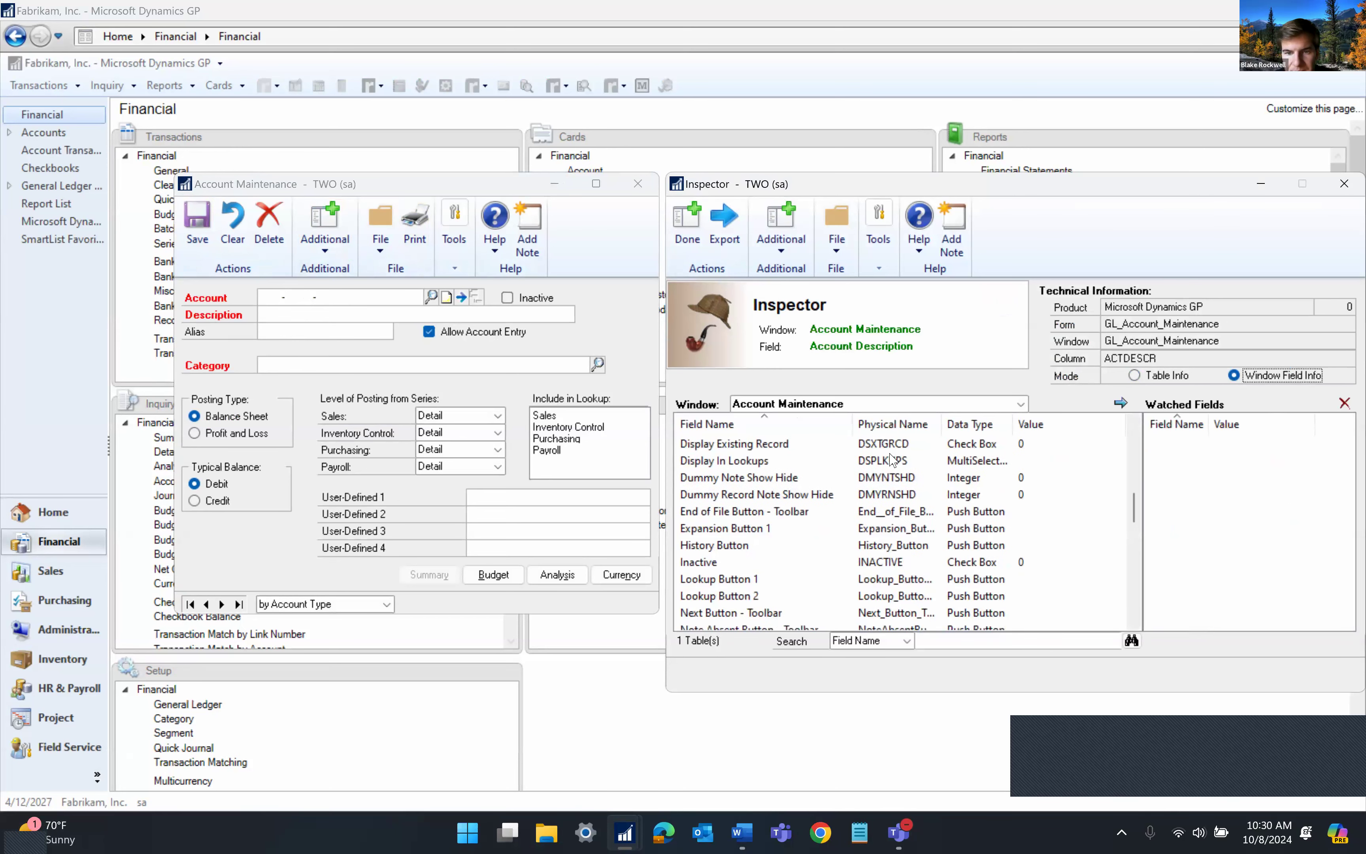
left_click(324, 364)
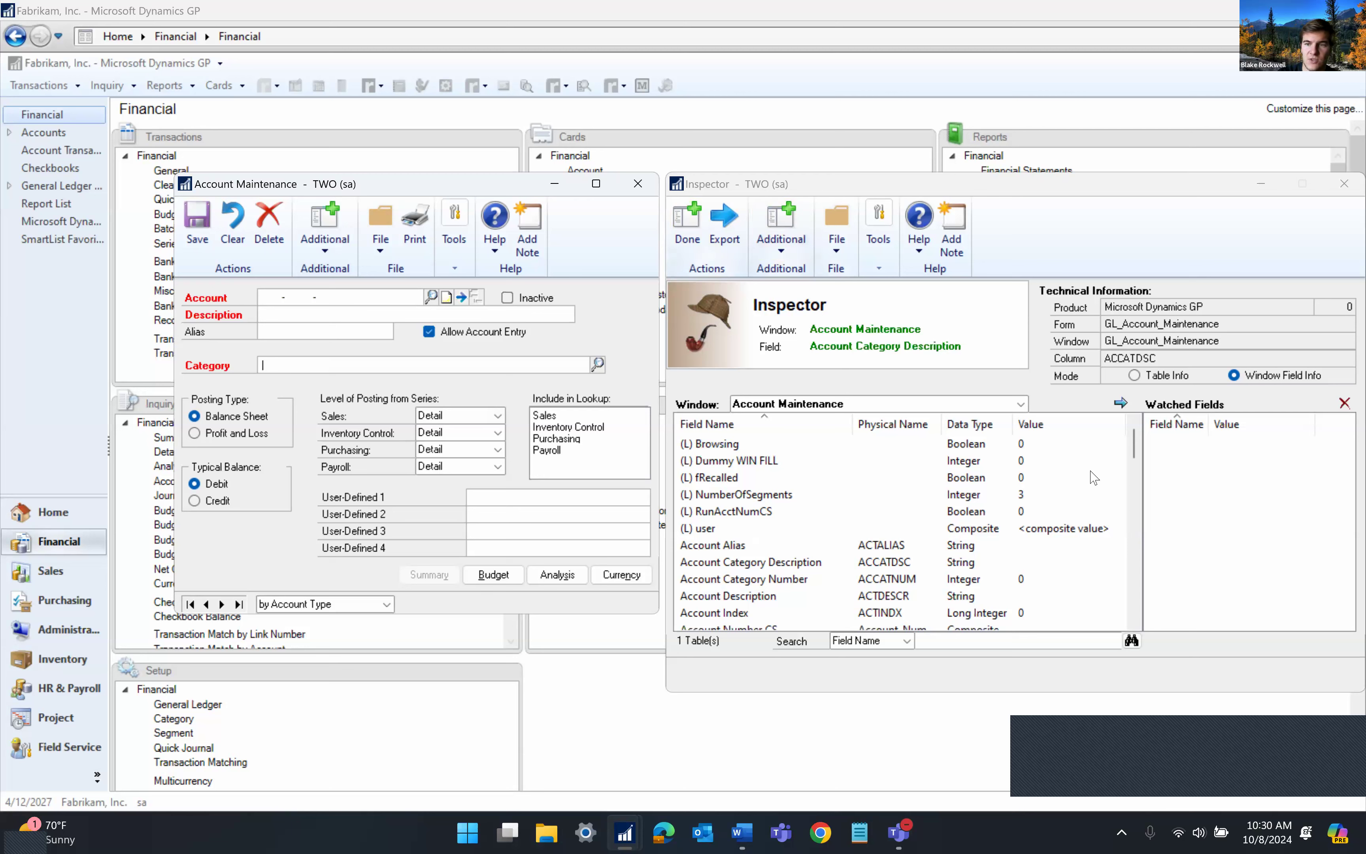
scroll(1094, 477, "down", 10)
scroll(1094, 477, "up", 10)
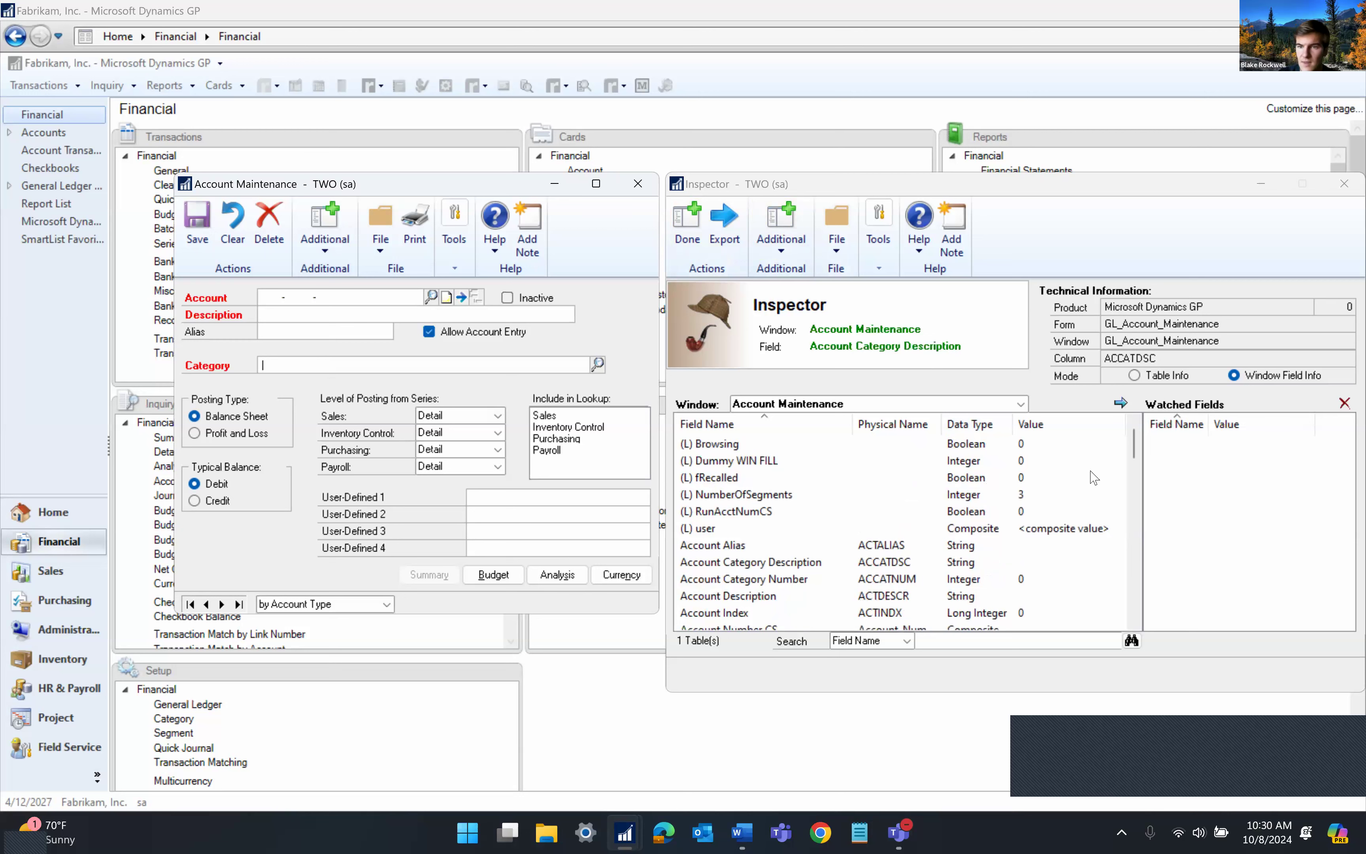
Switch Inspector to Table Info to trace Category to GL00102, then close Inspector
left_click(1162, 368)
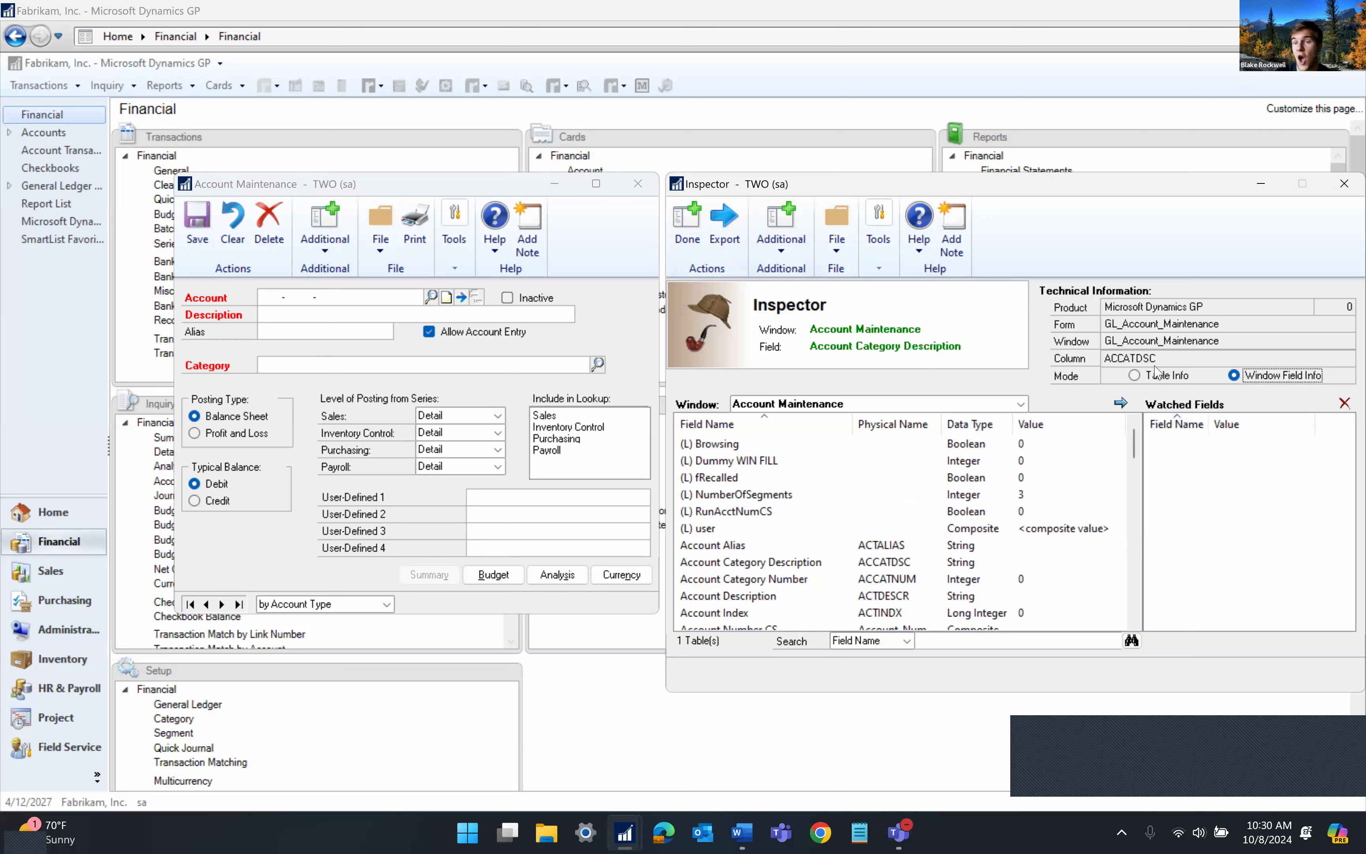
left_click(1156, 376)
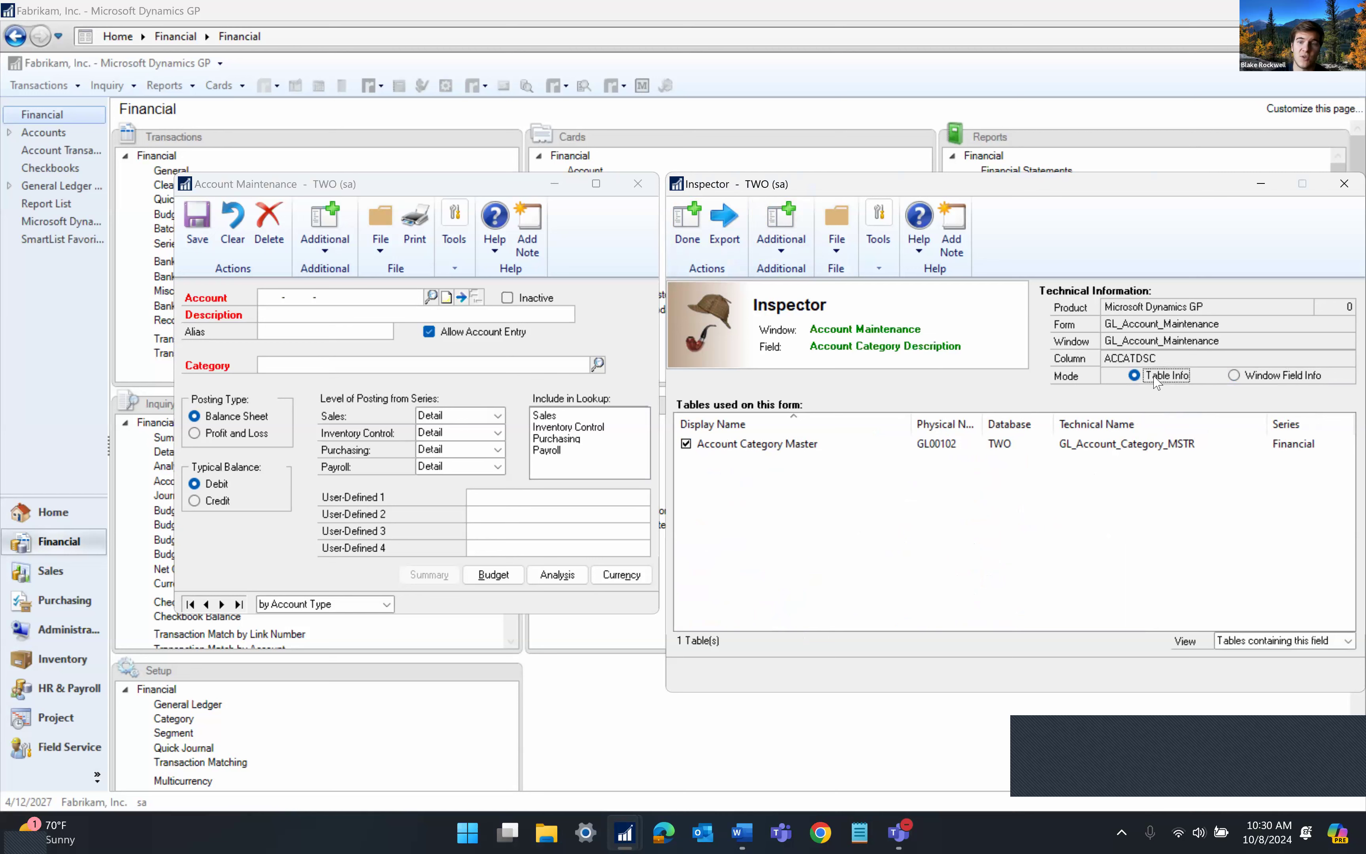
left_click(936, 456)
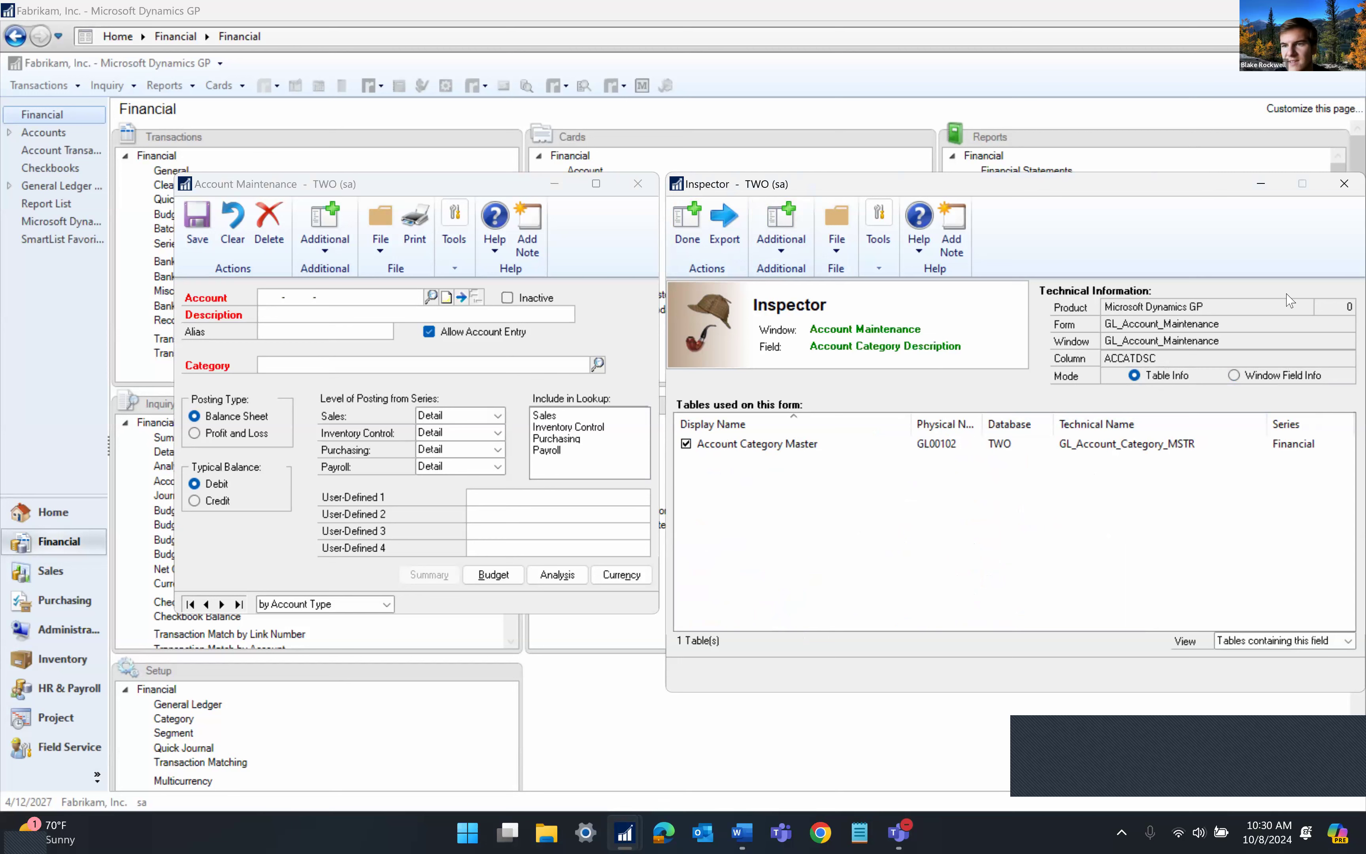
left_click(1343, 192)
Close Account Maintenance and open the Toolbox Period Open/Close window
left_click(644, 187)
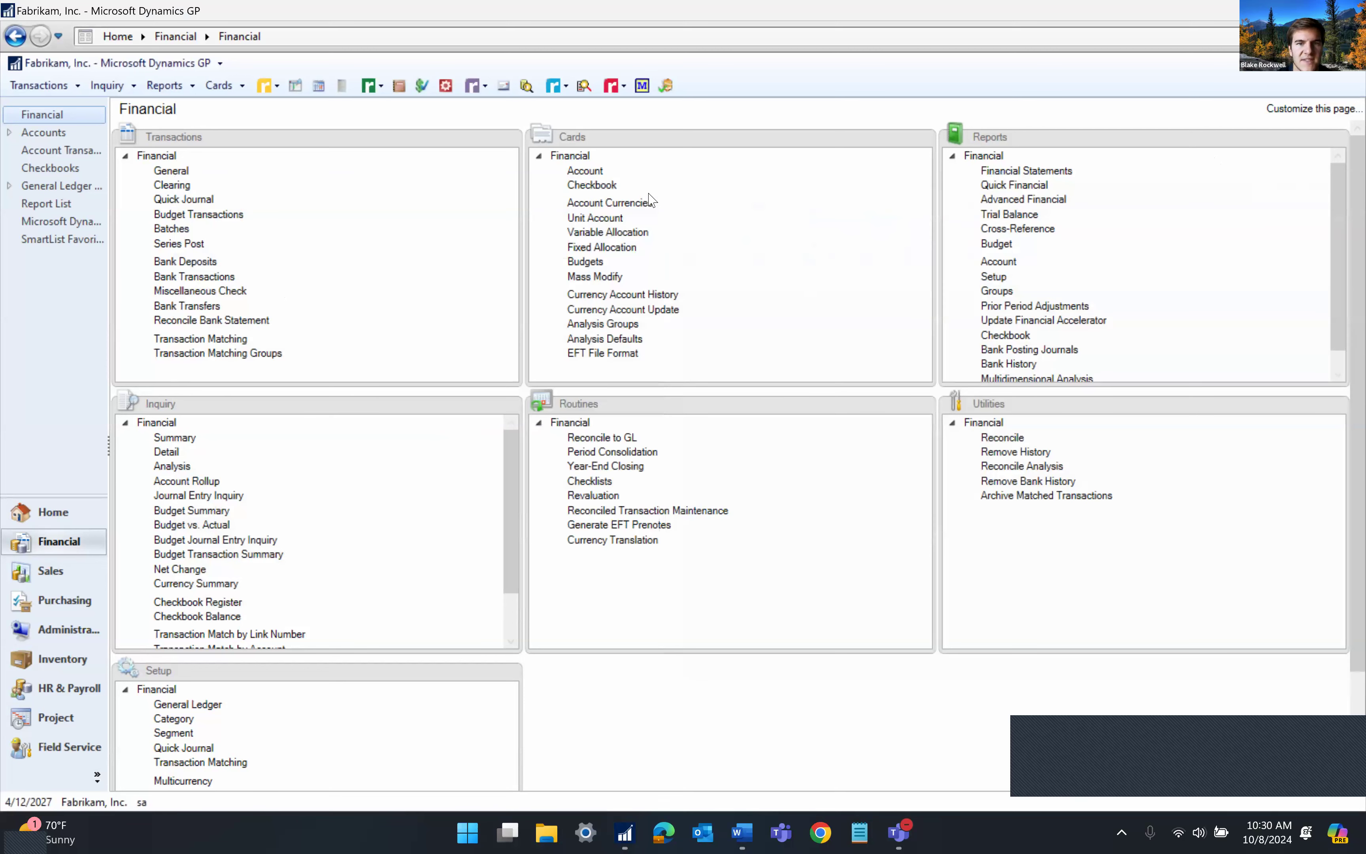
left_click(606, 91)
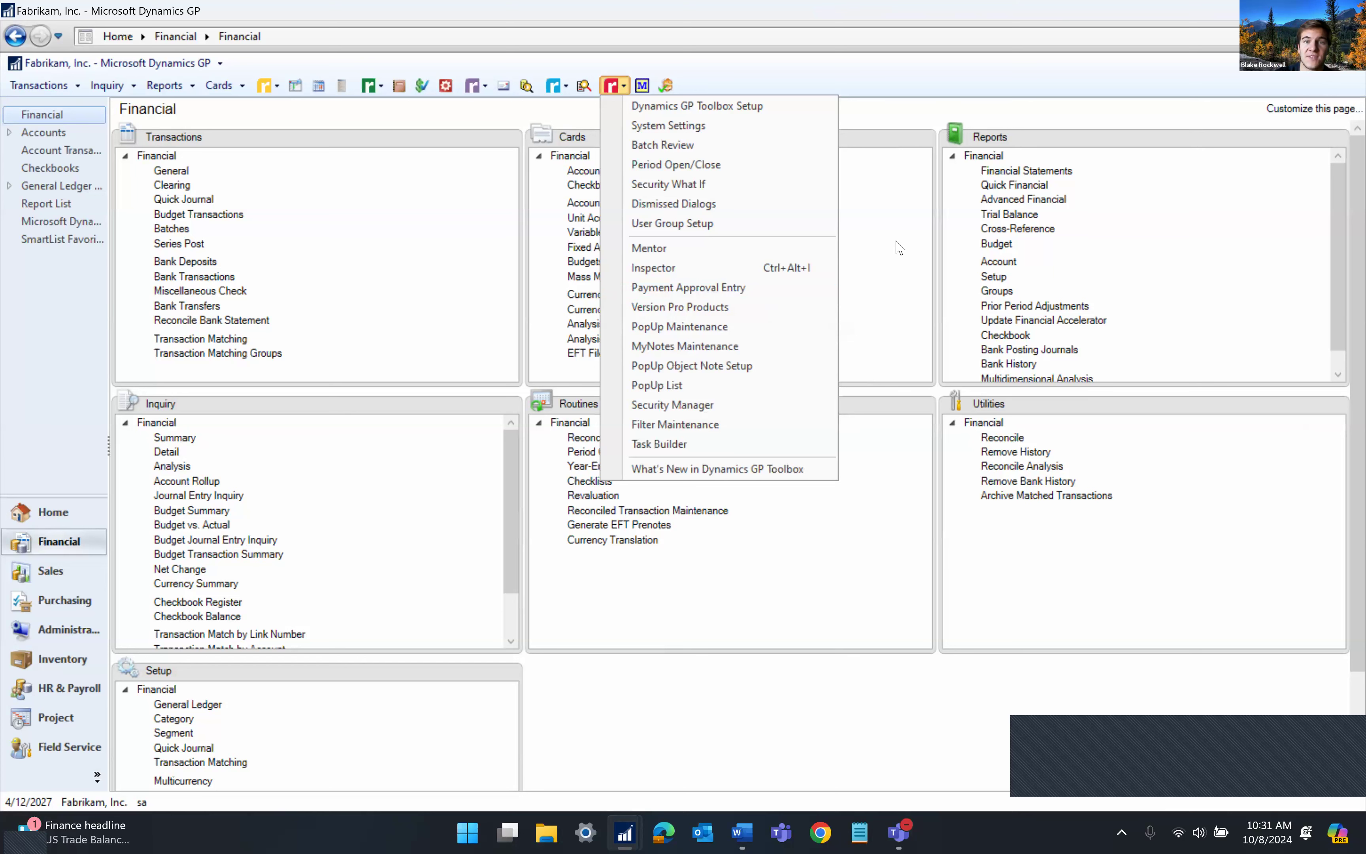
left_click(735, 165)
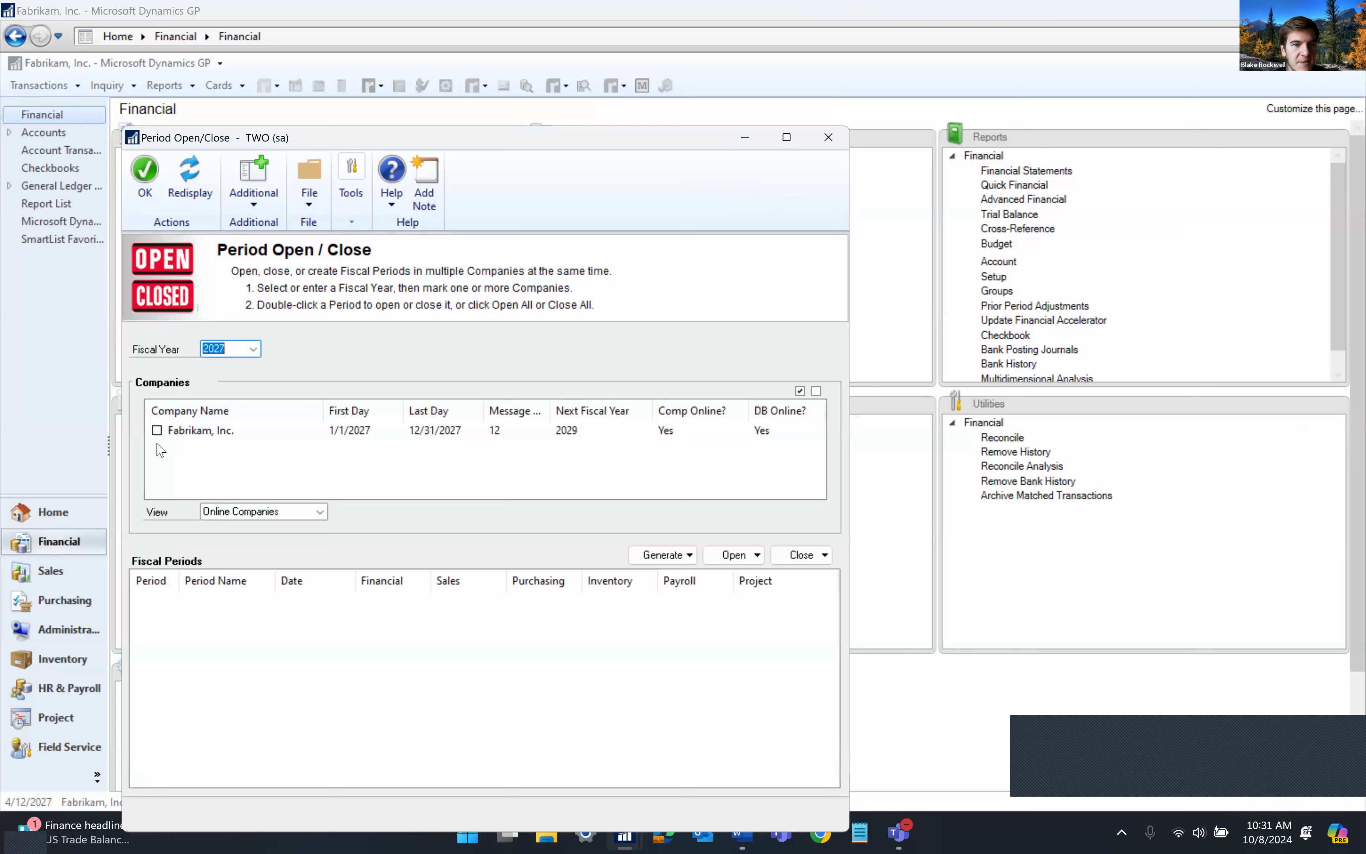
Reposition the window, mark all companies and preview the Generate options
left_click_drag(583, 141, 687, 93)
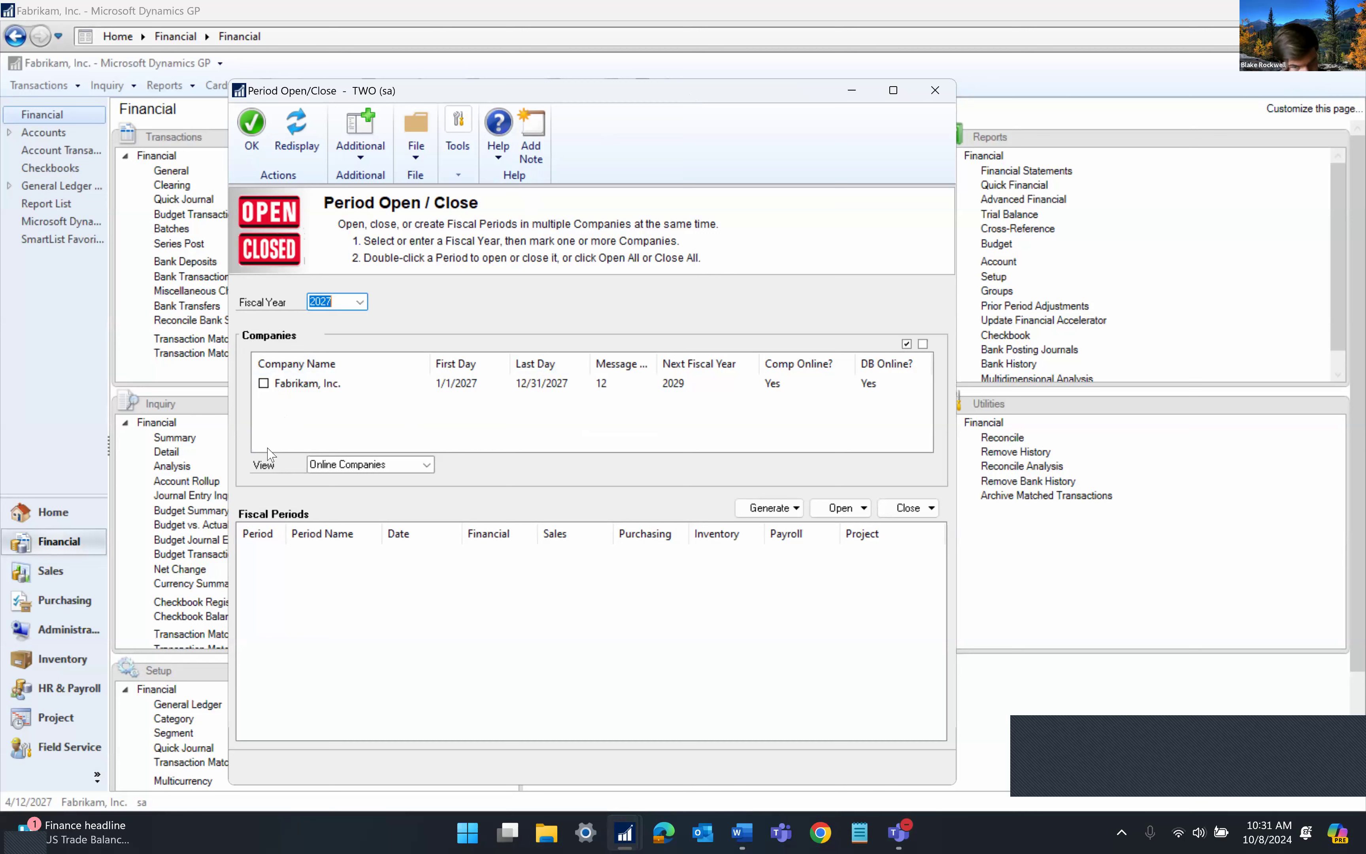
left_click(906, 347)
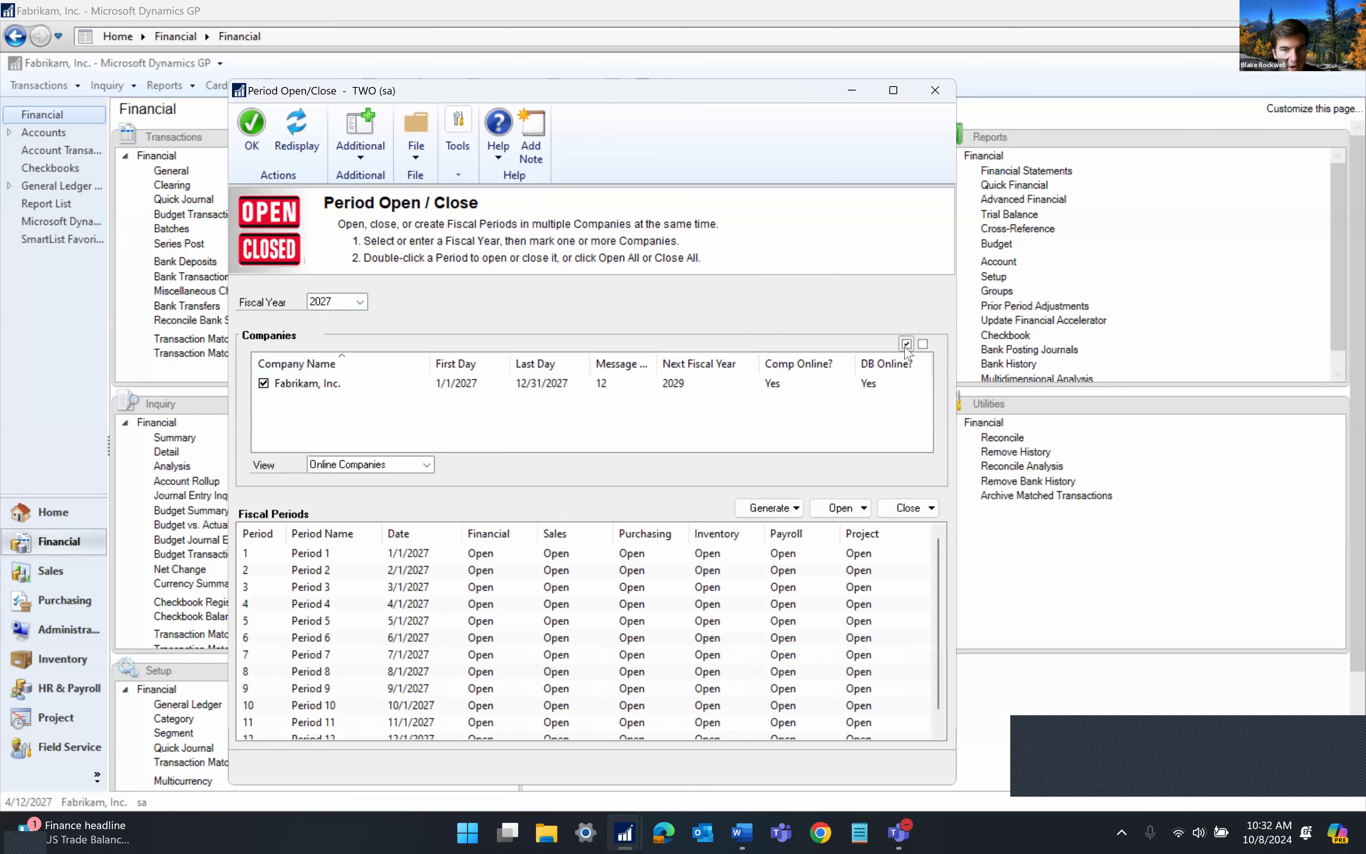
left_click(773, 510)
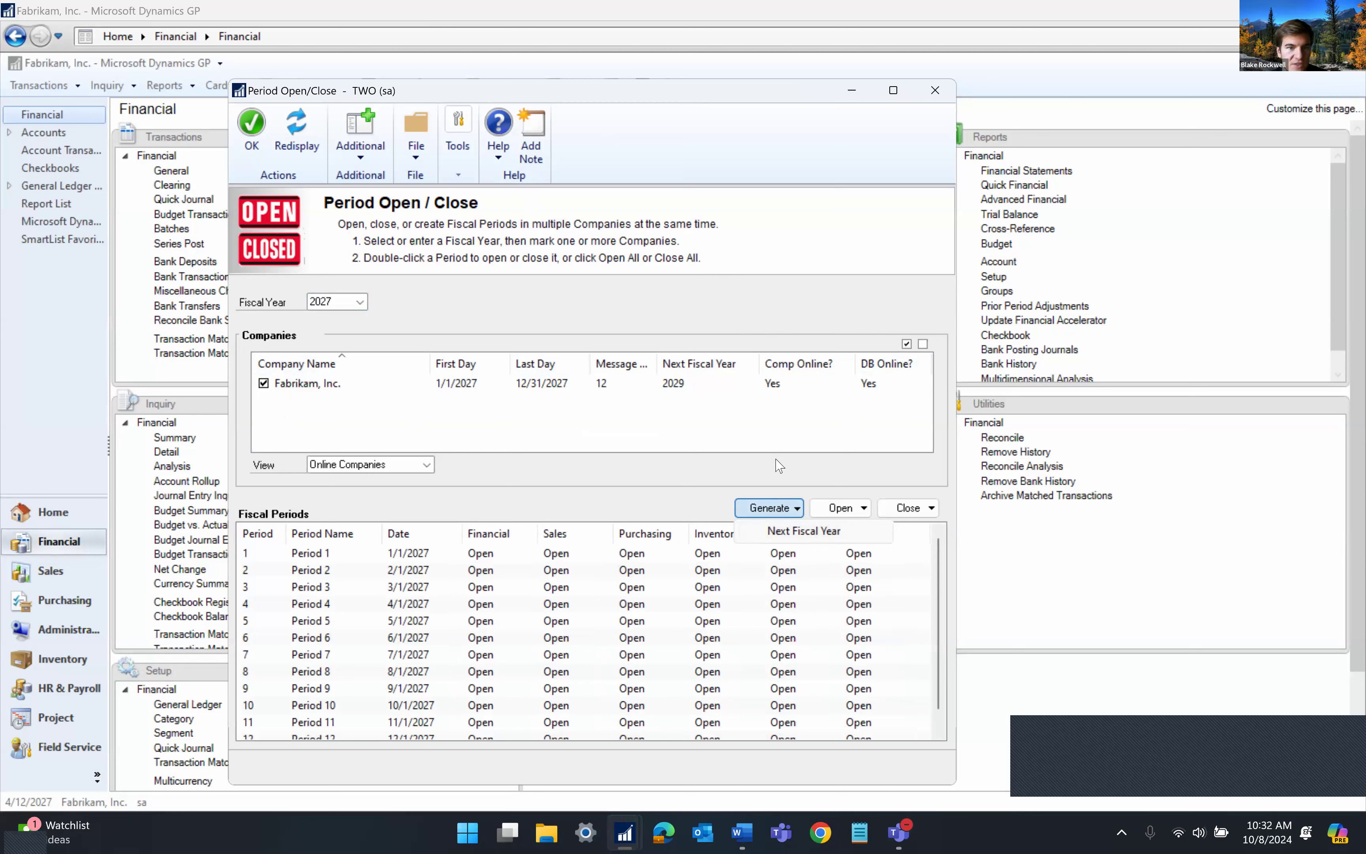
left_click(719, 444)
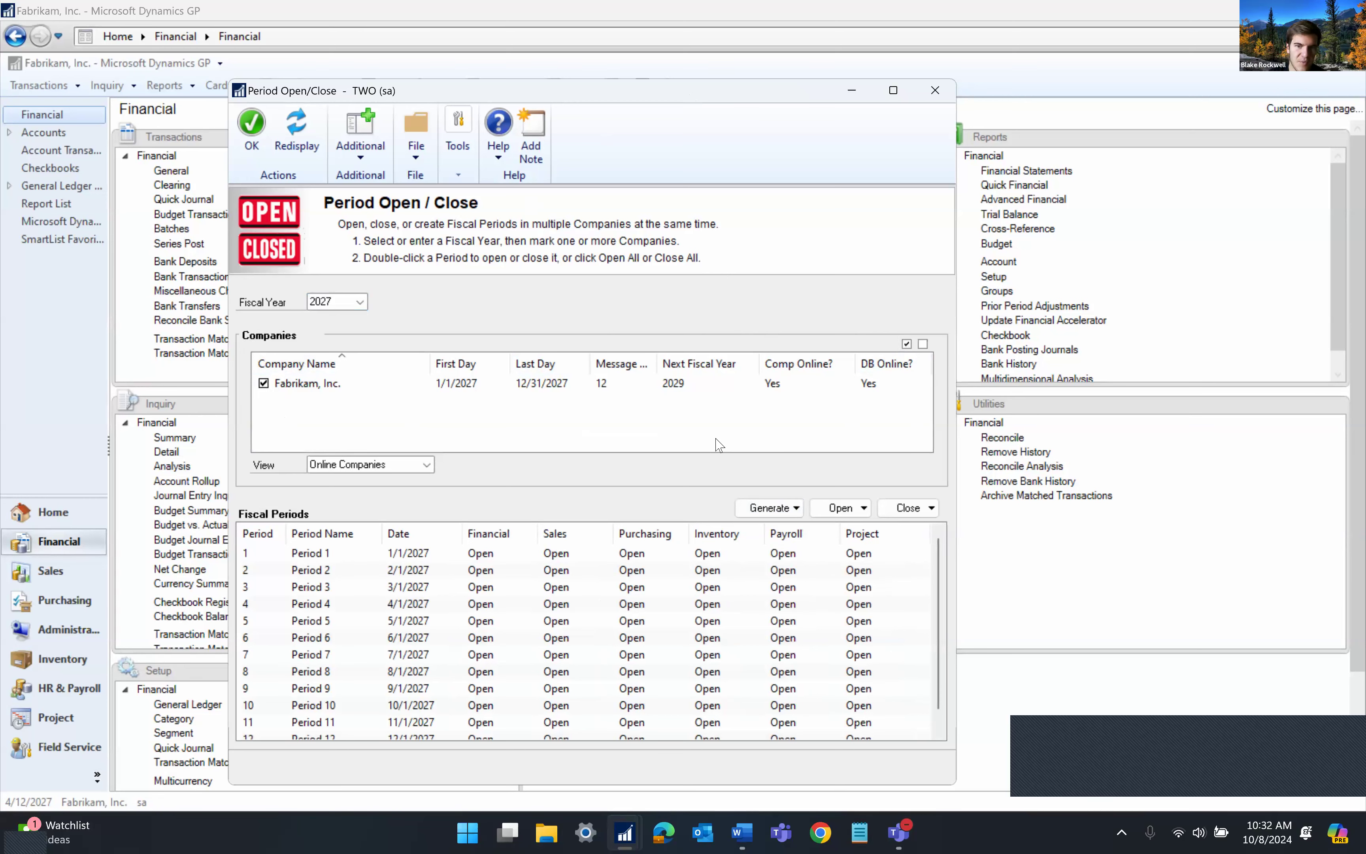
Switch to fiscal year 2021 and close then reopen Period 5's Sales series
left_click(350, 308)
left_click(360, 305)
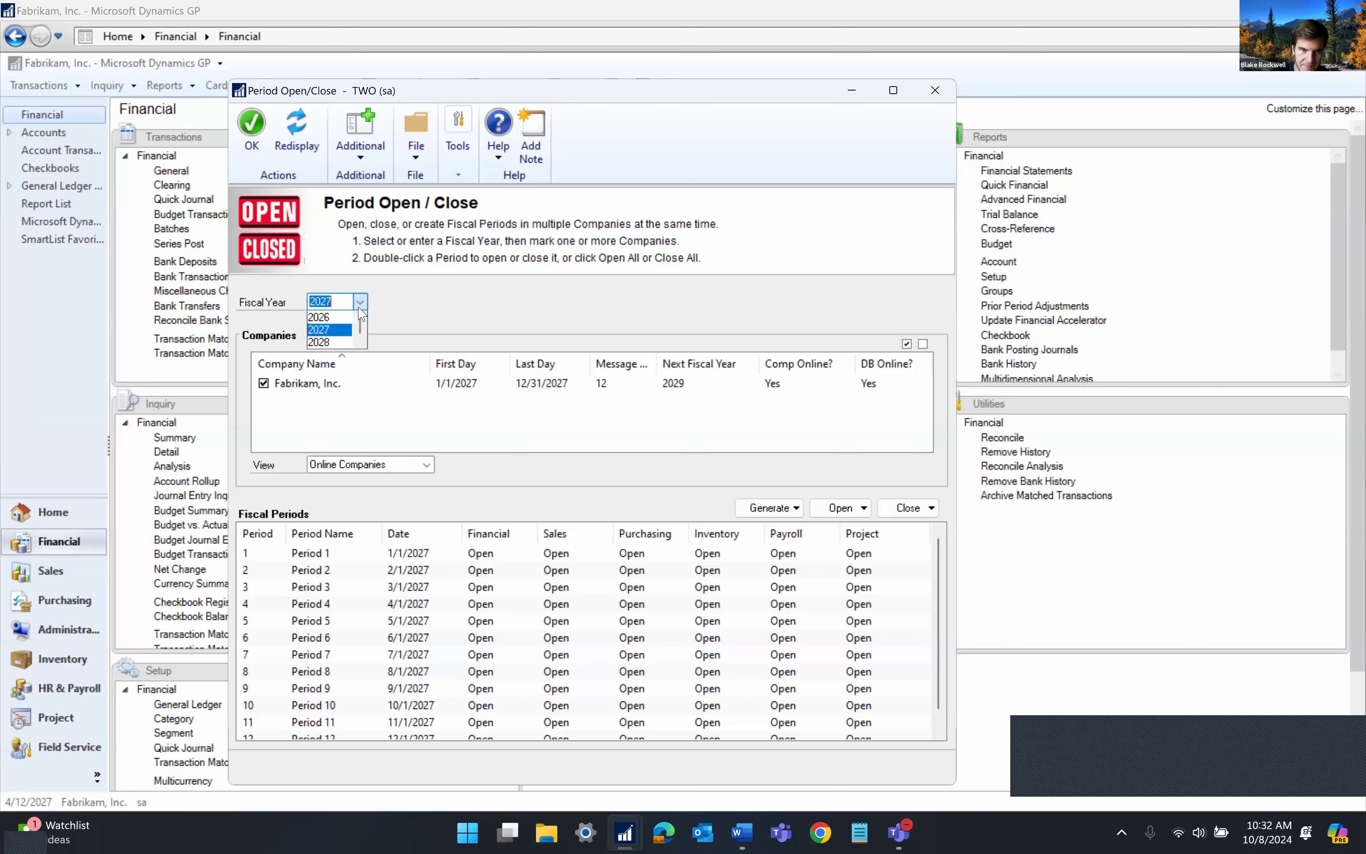
left_click(331, 316)
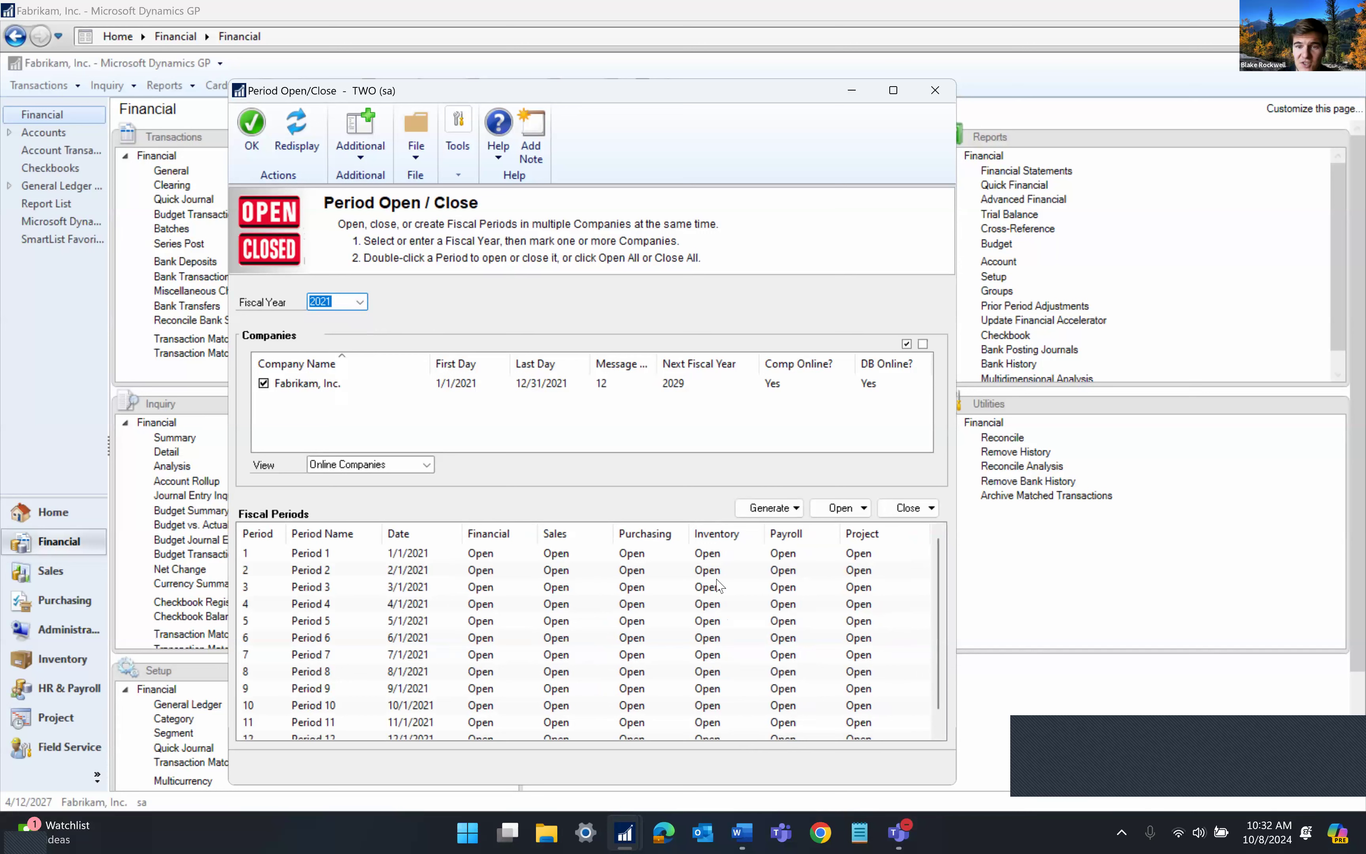
left_click(516, 625)
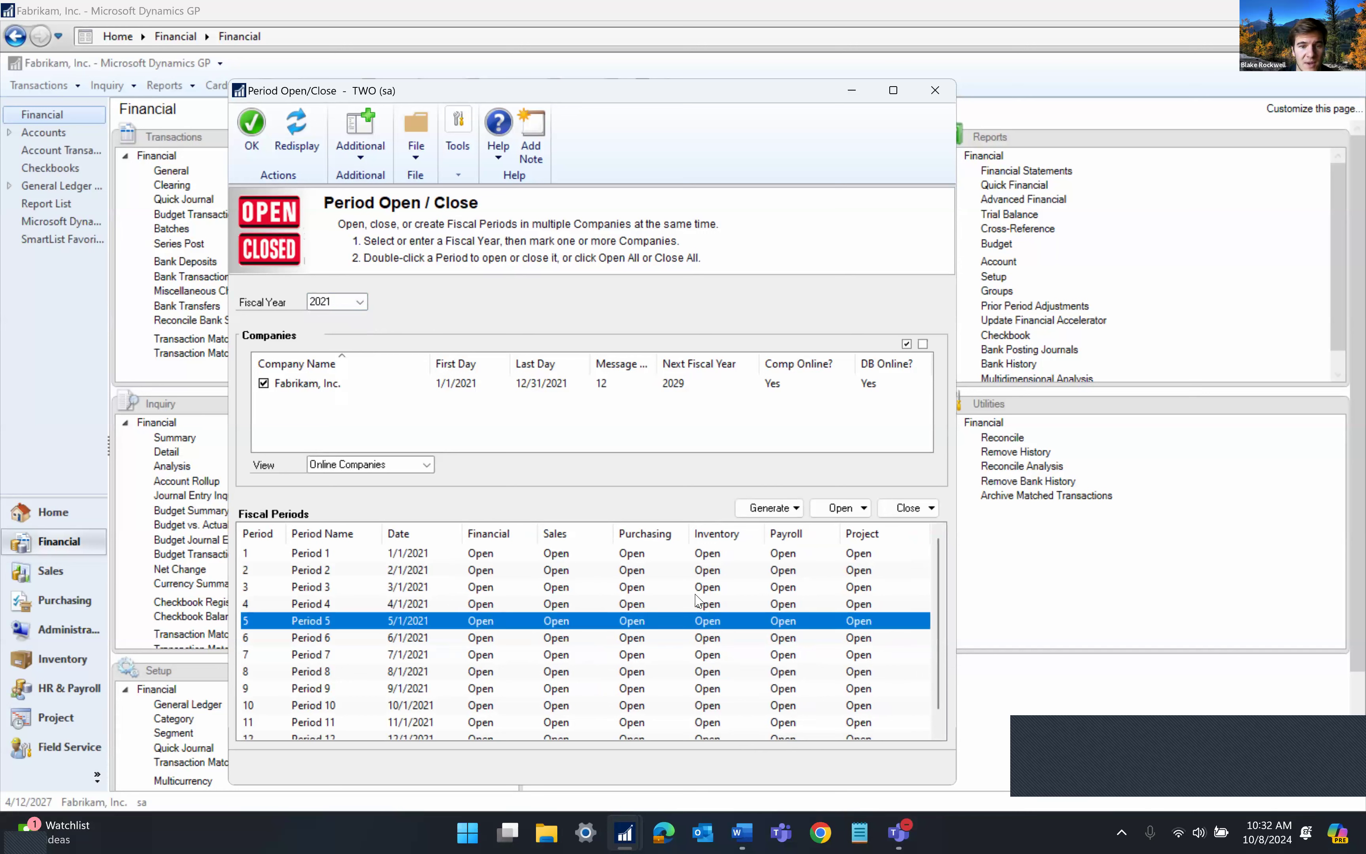
double_click(550, 620)
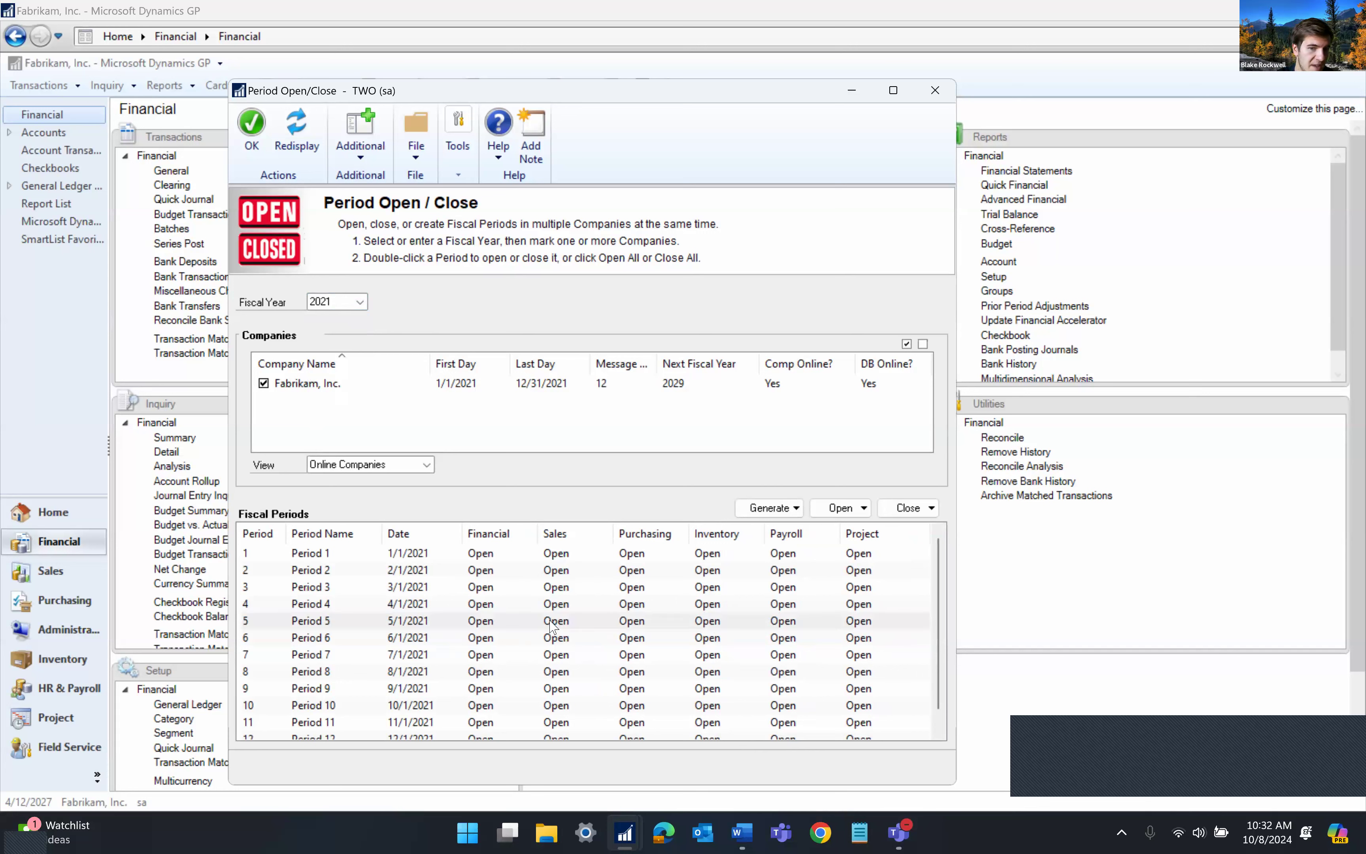
double_click(575, 622)
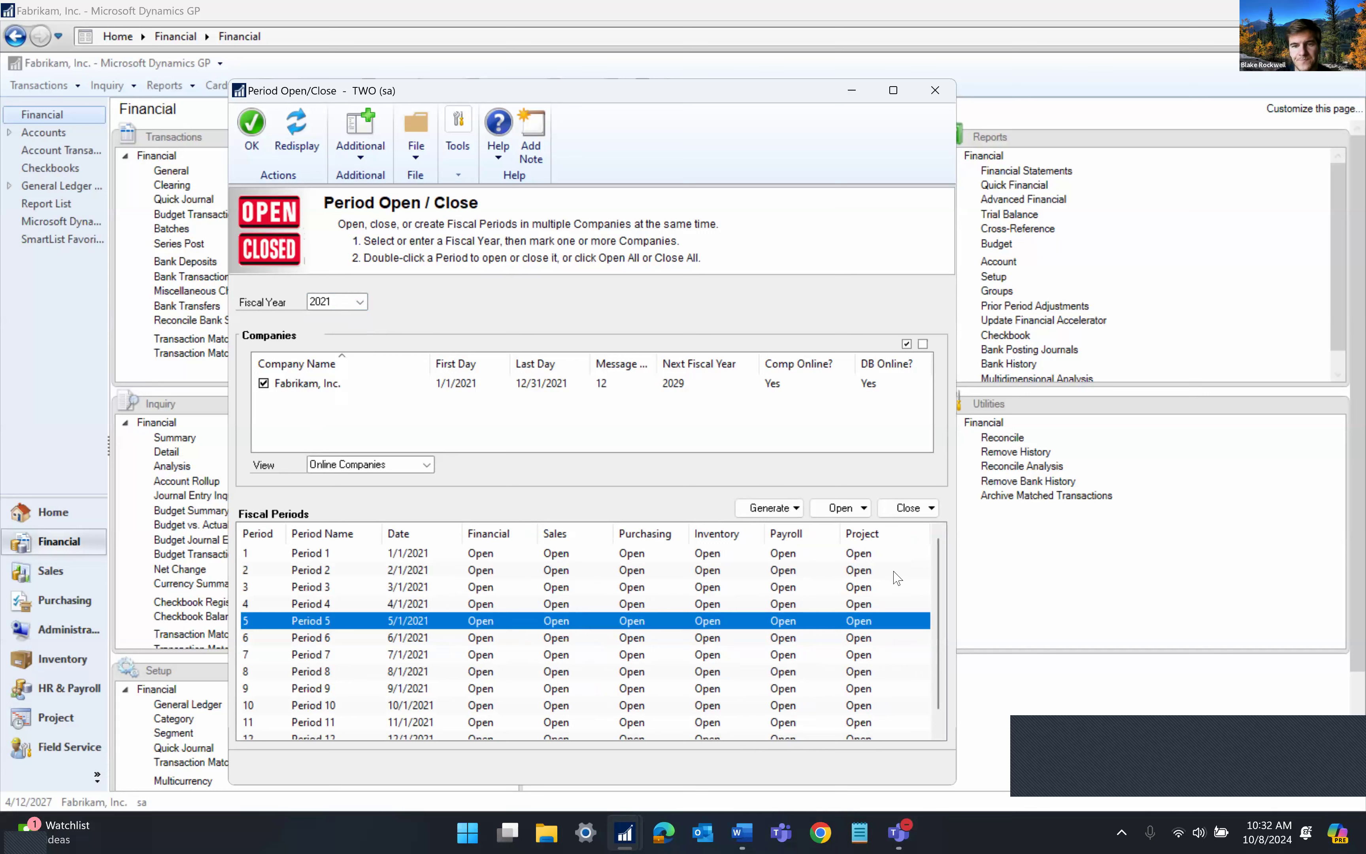
Browse the Generate, Open and Close dropdown options without choosing any
left_click(787, 514)
left_click(851, 514)
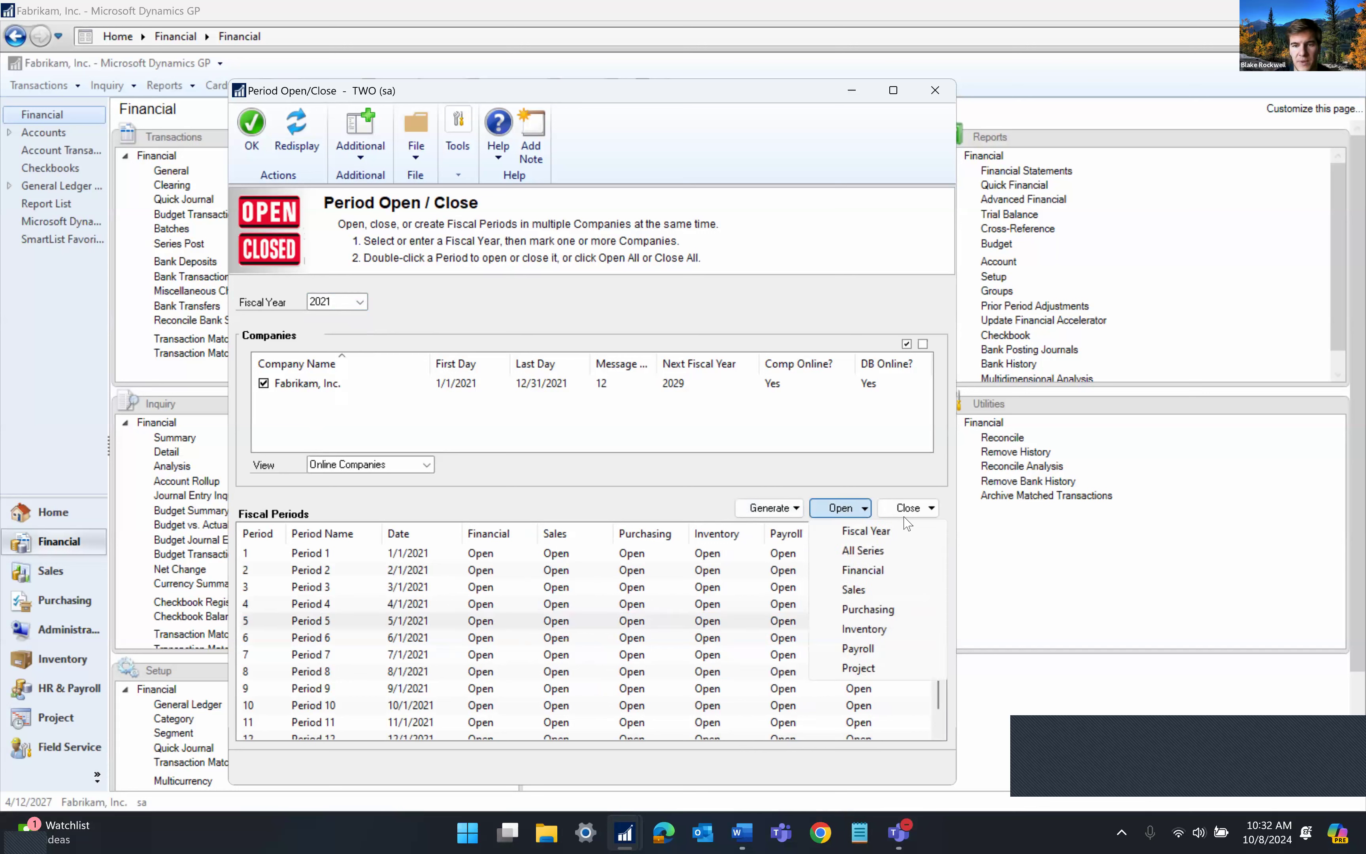
left_click(907, 509)
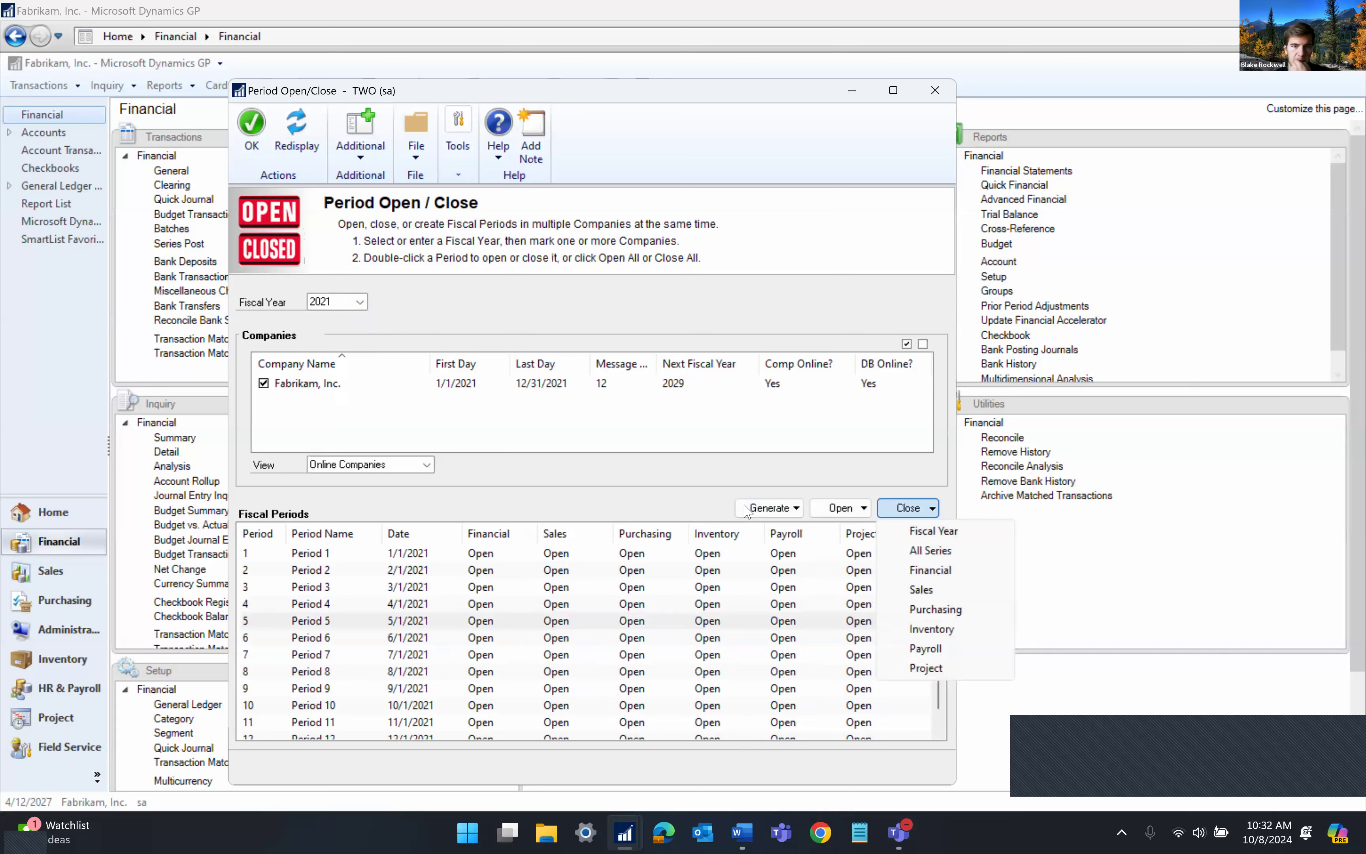
left_click(491, 408)
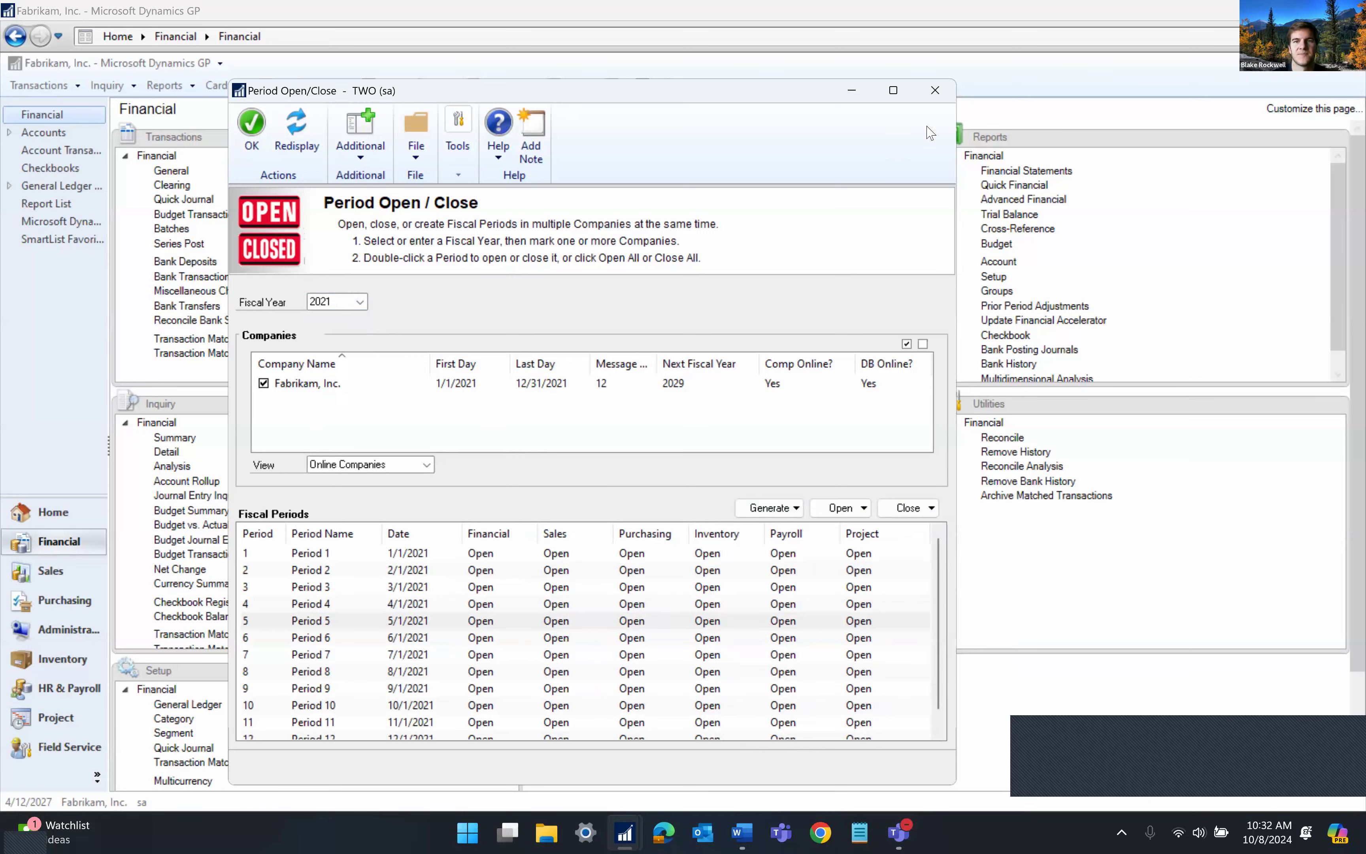
Close Period Open/Close, review enabled tools in Toolbox System Settings, then close it
left_click(935, 91)
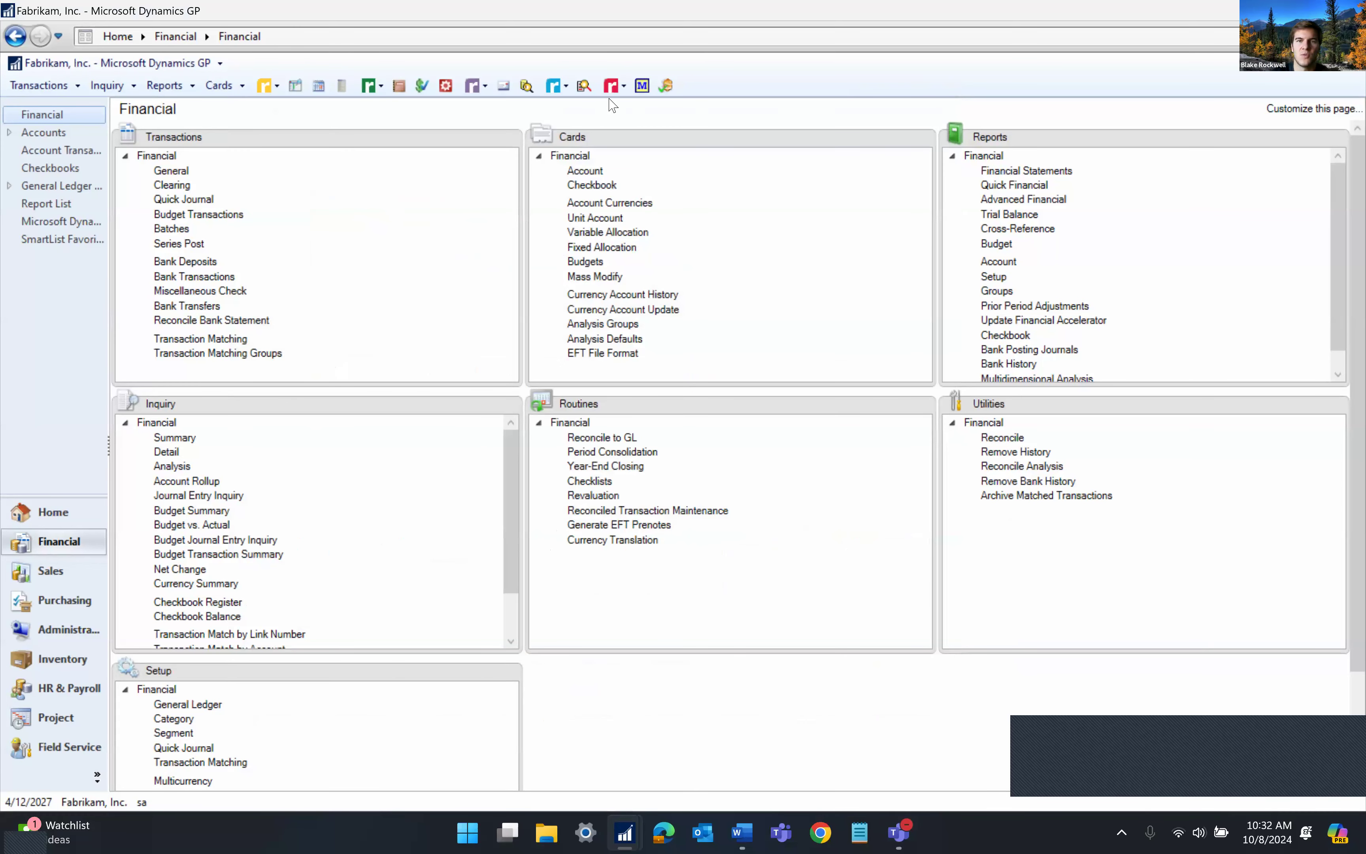
left_click(623, 86)
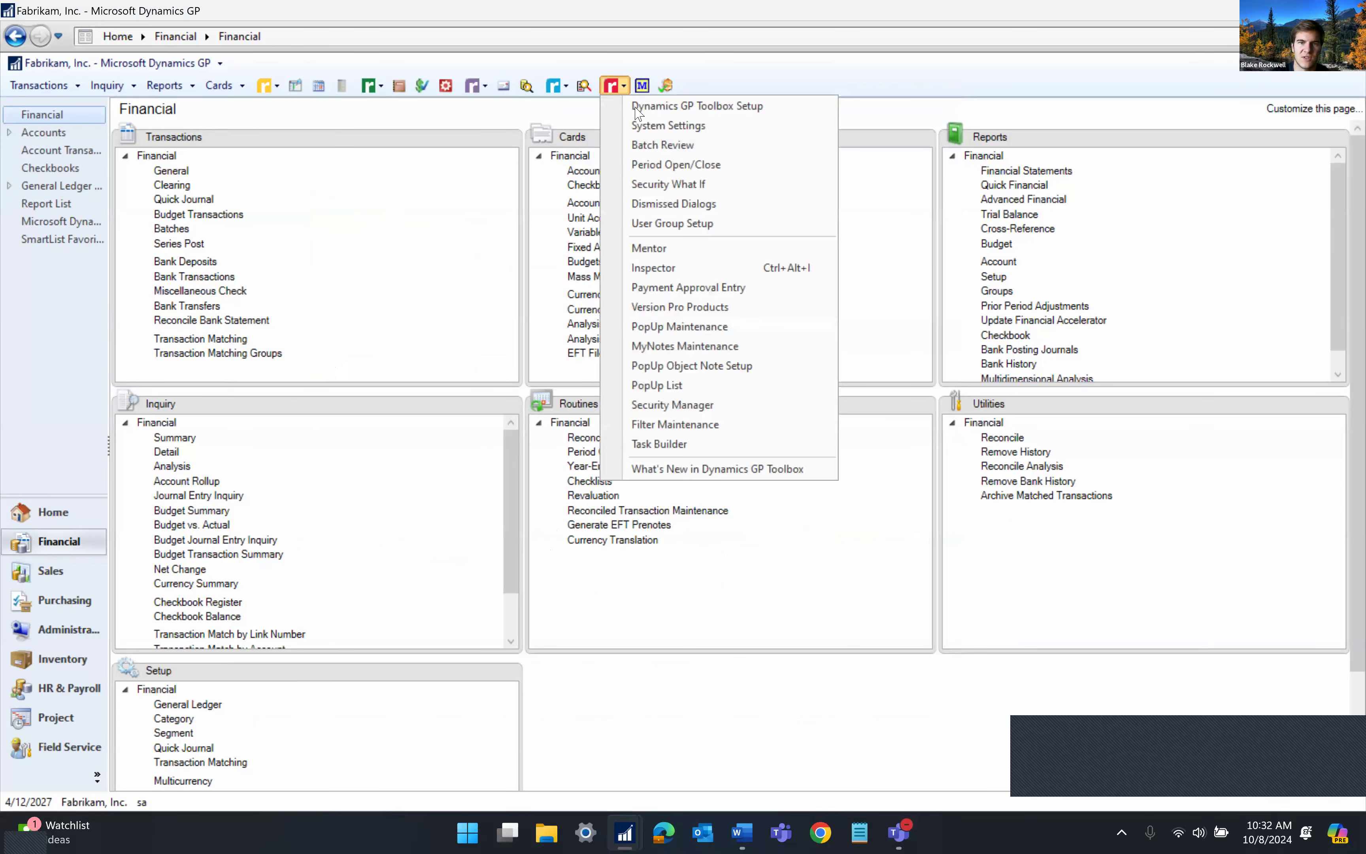
left_click(667, 129)
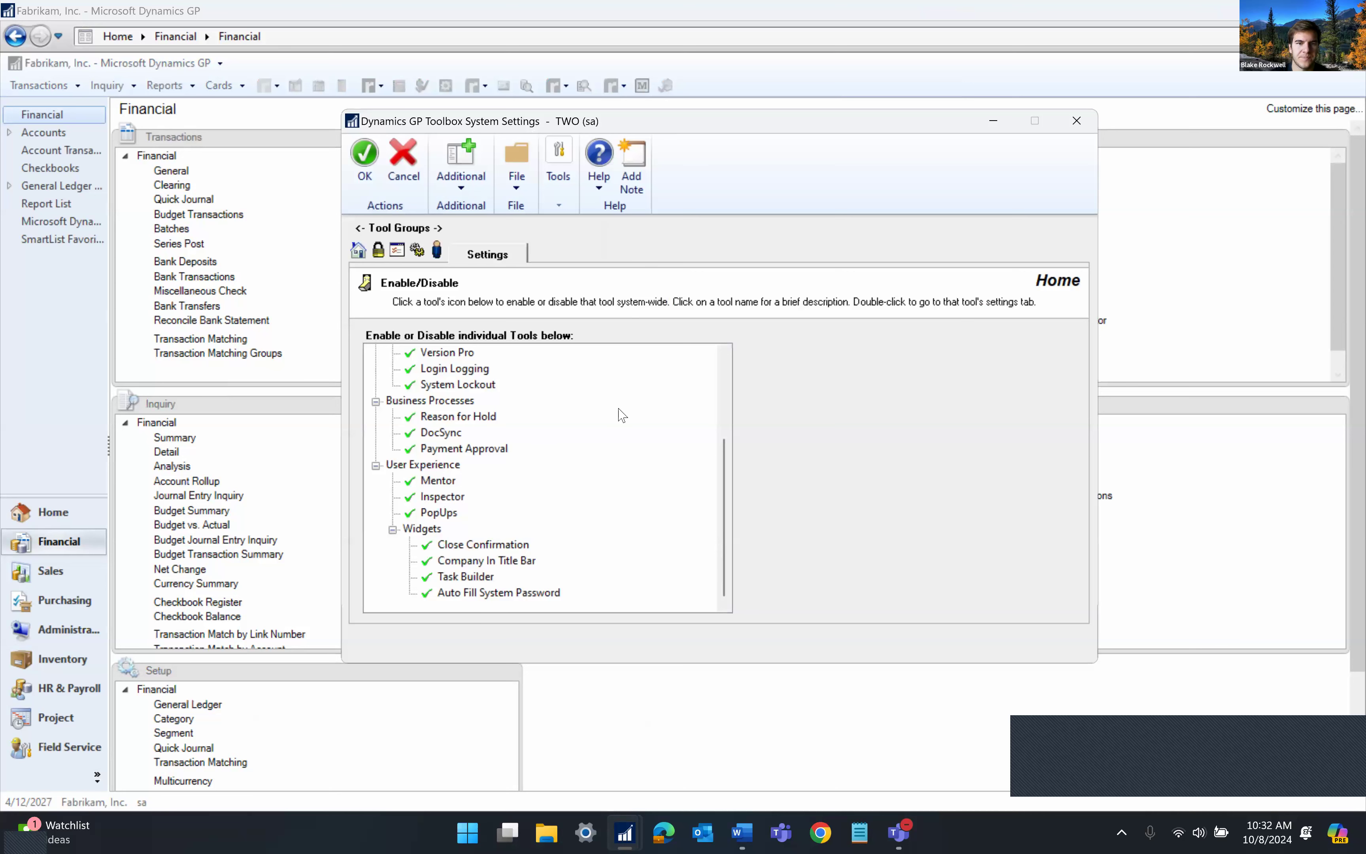
scroll(623, 415, "up", 3)
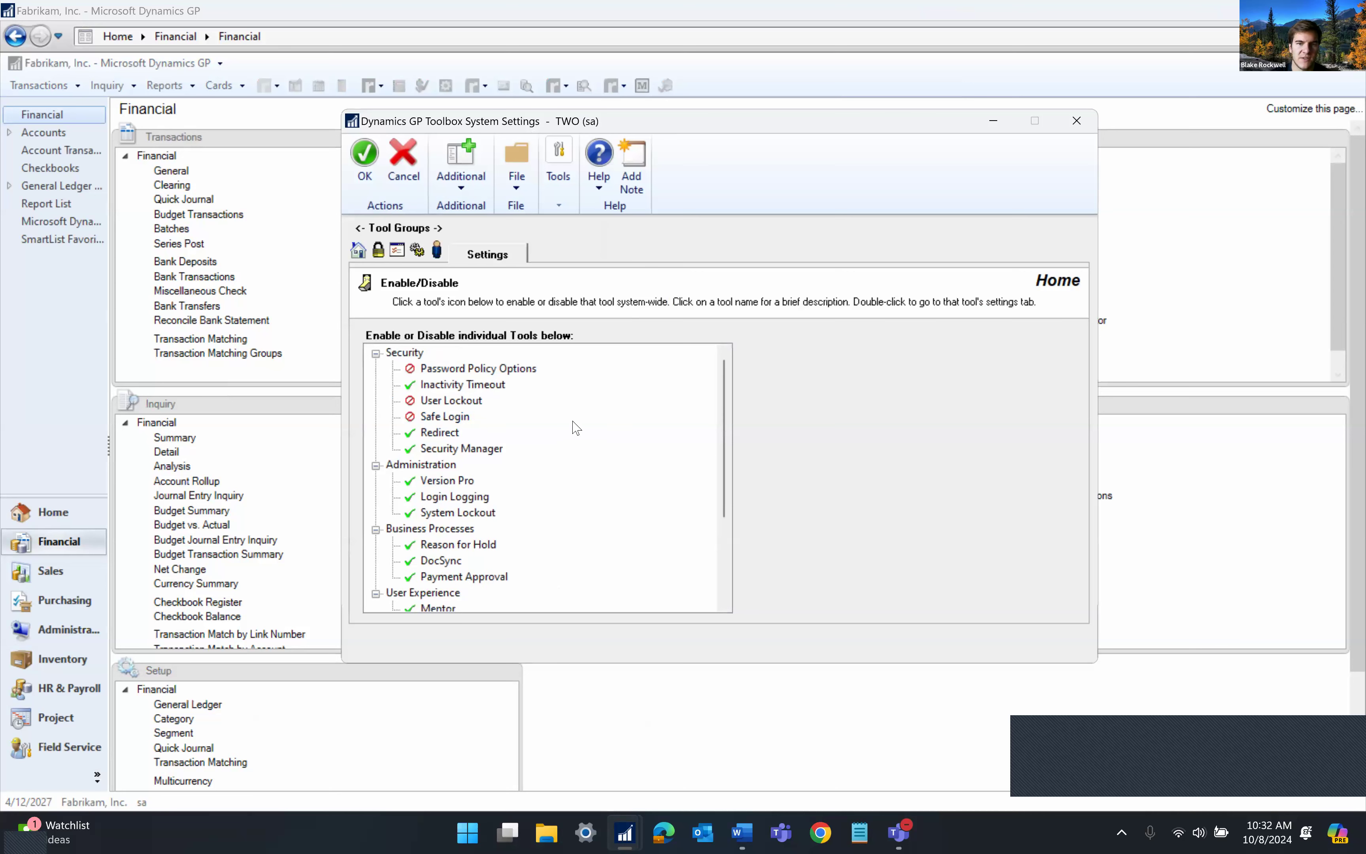
scroll(576, 428, "down", 3)
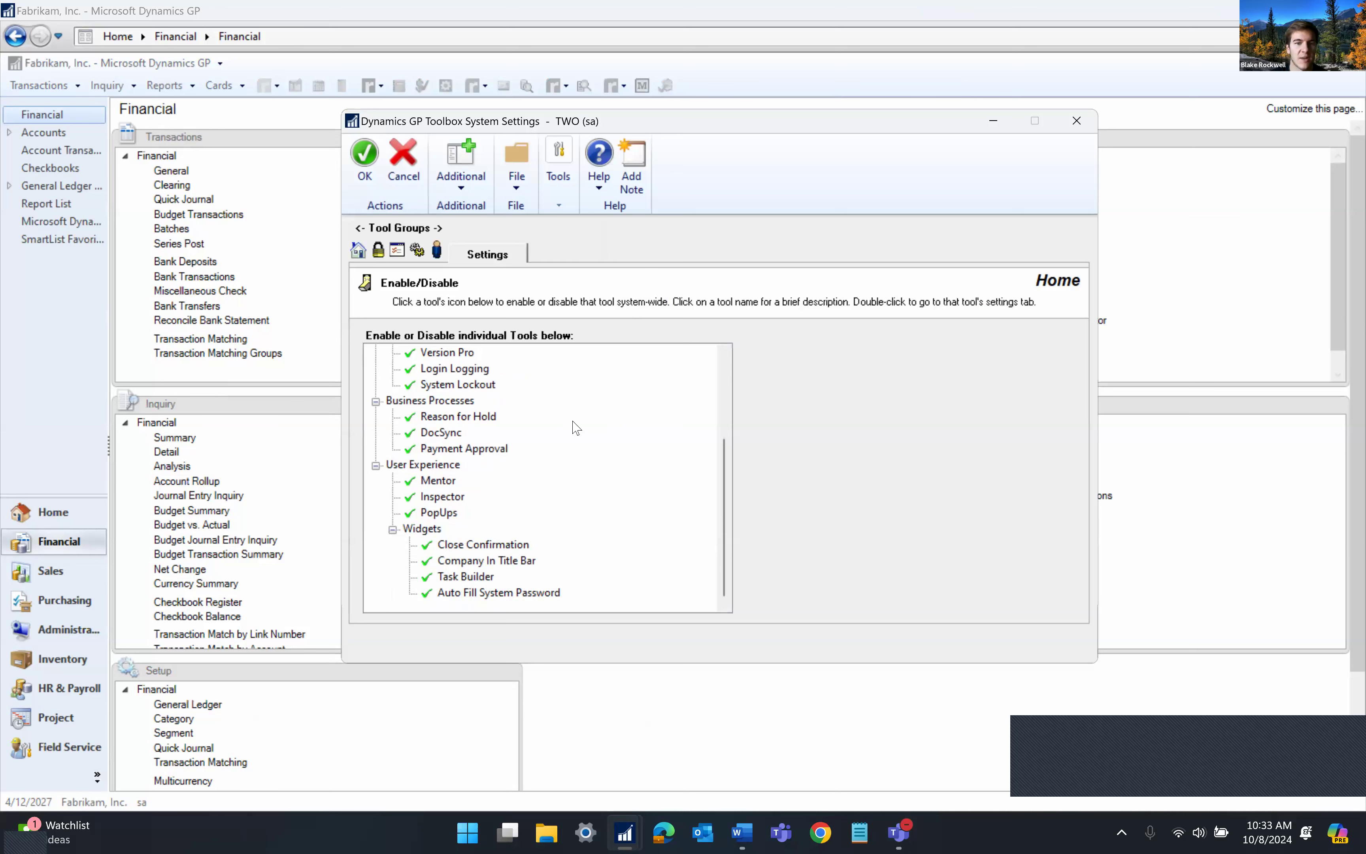
left_click(1076, 121)
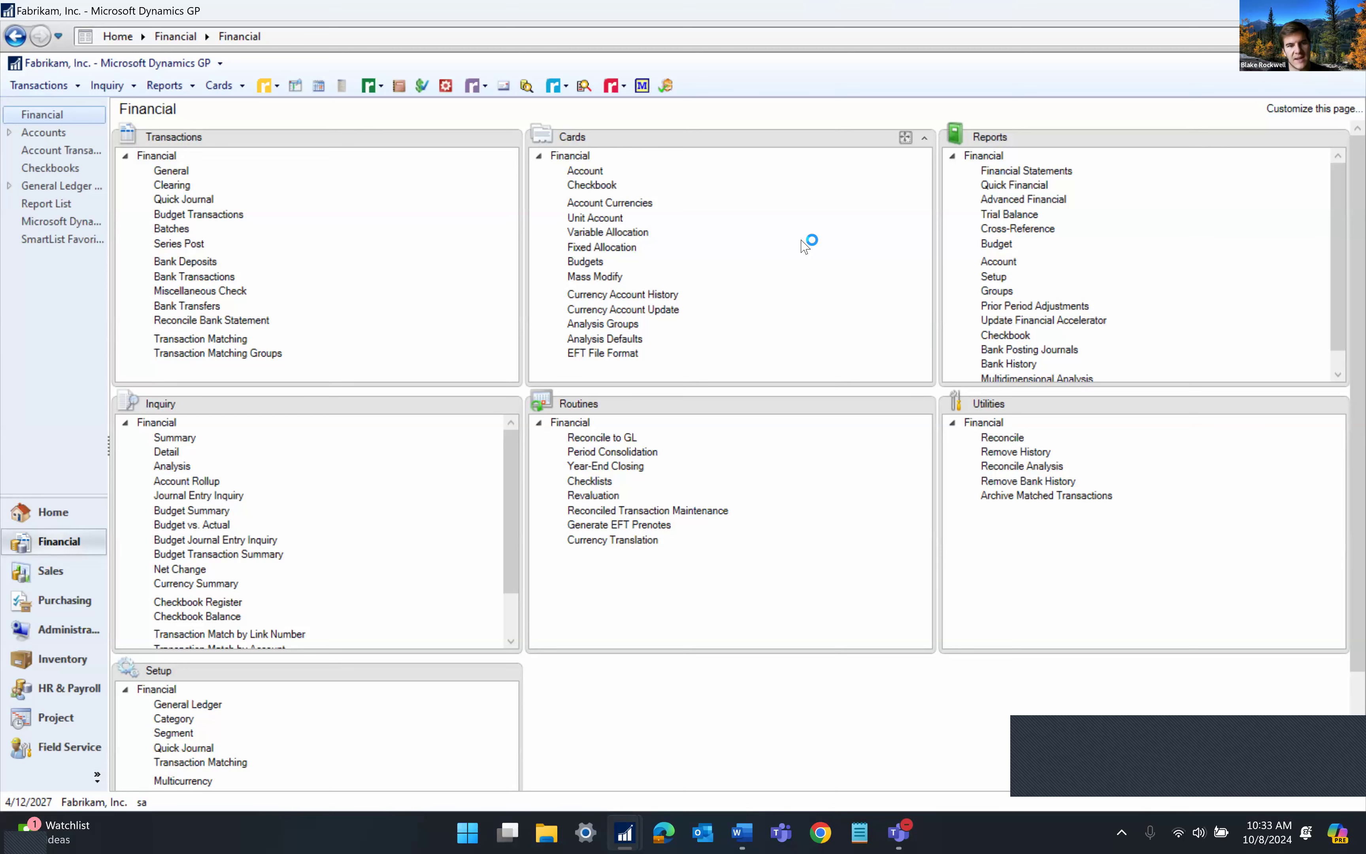
Open a blank Vendor Maintenance card from Purchasing and move it toward the centre
left_click(68, 602)
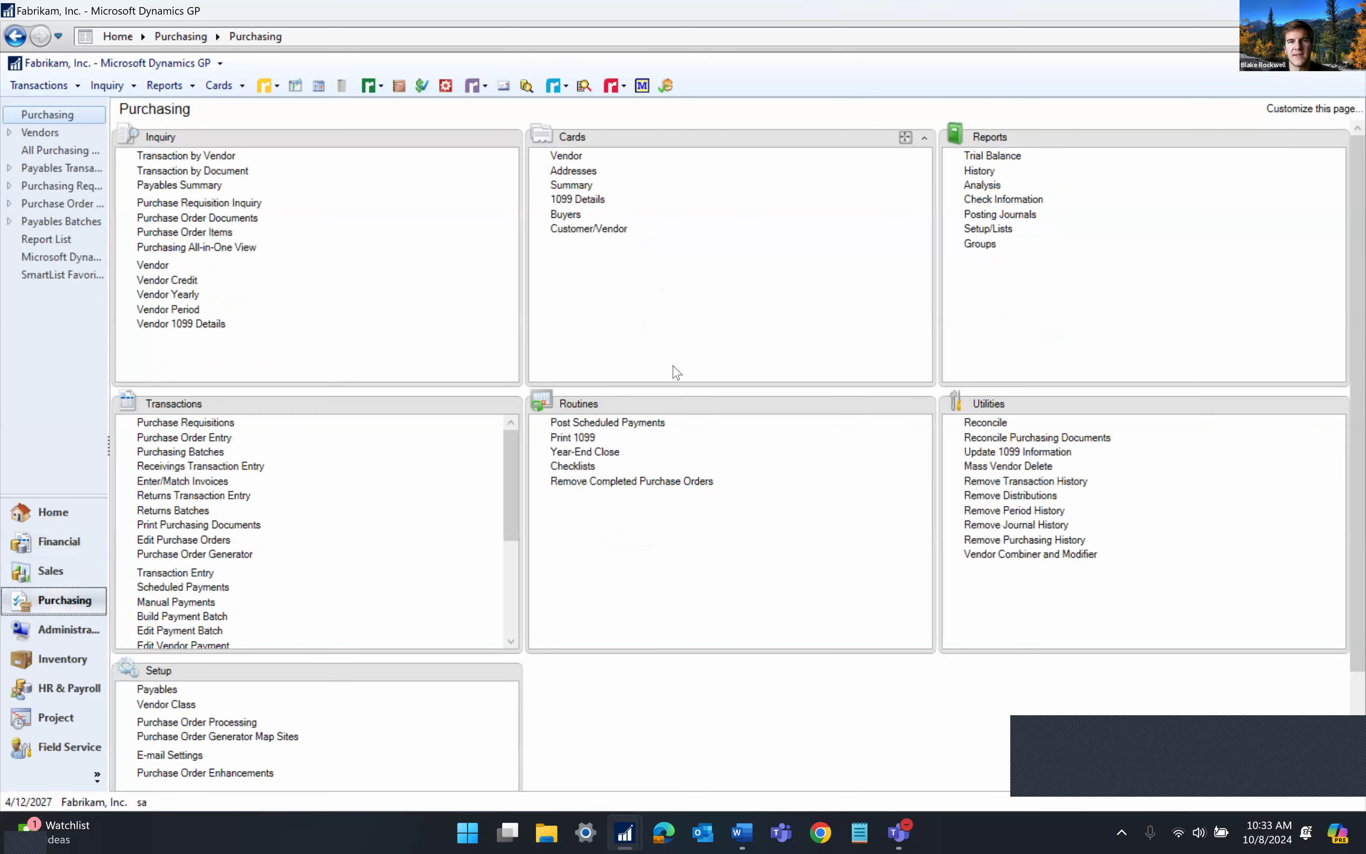
left_click(580, 160)
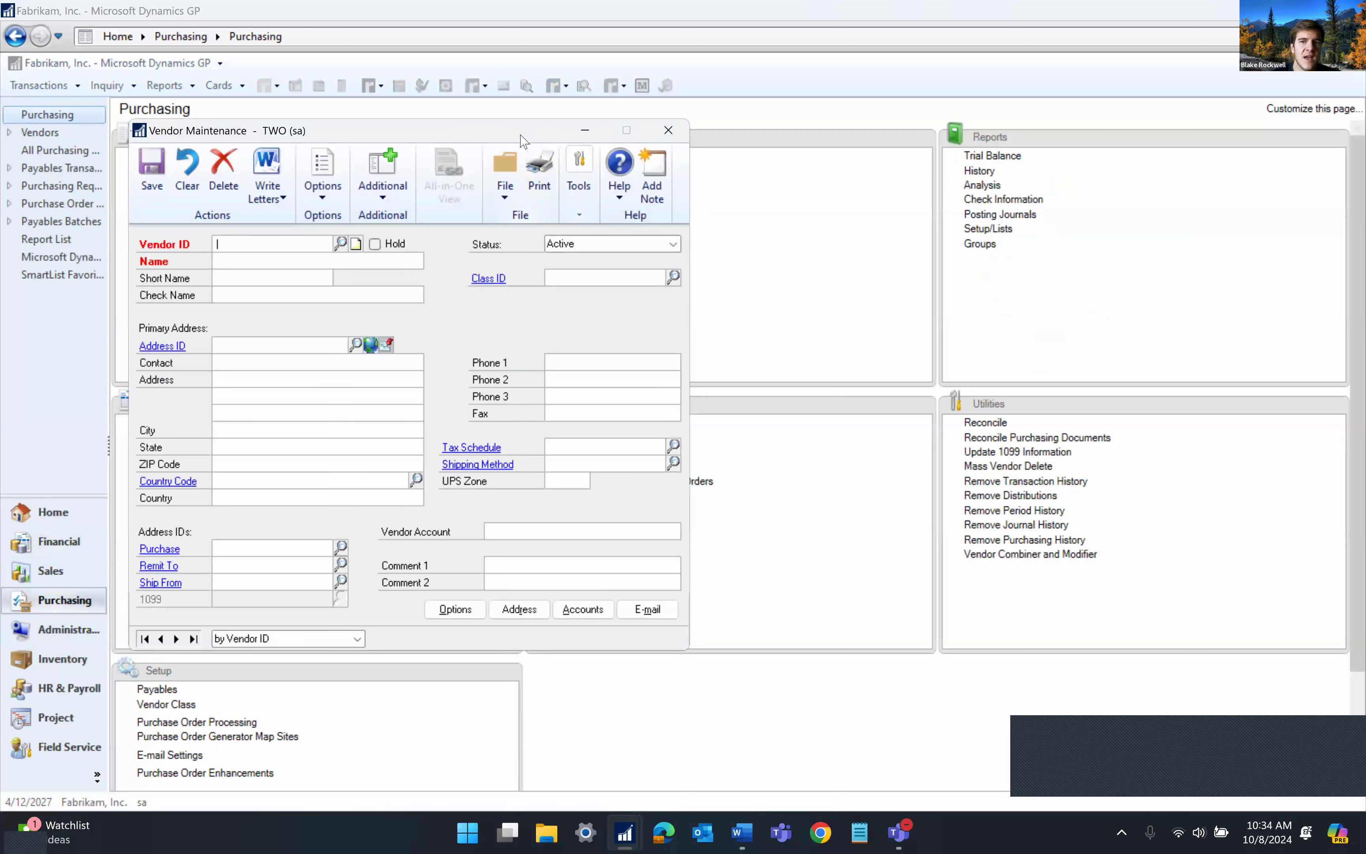
left_click_drag(524, 140, 783, 170)
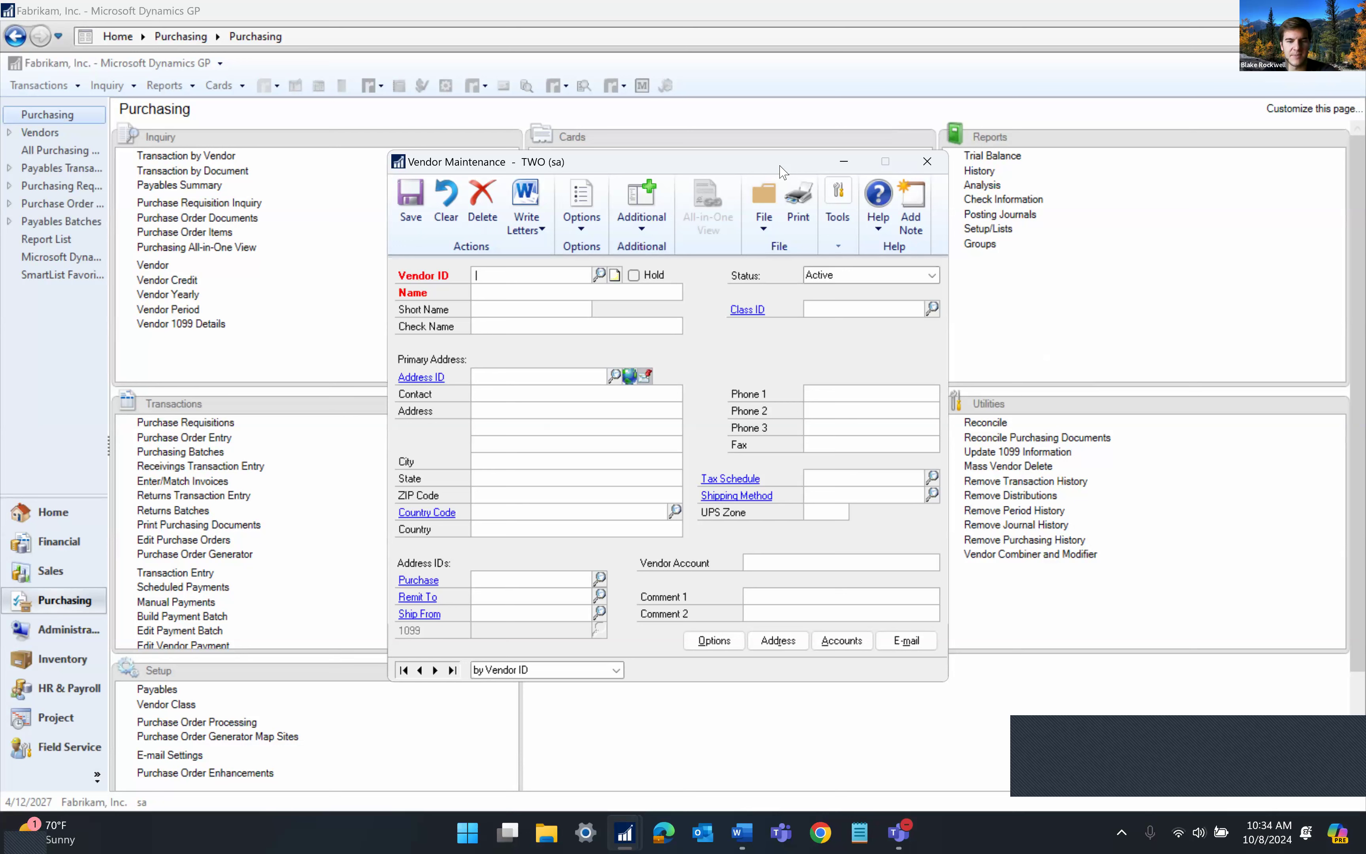
Load vendor A Travel Company, trim its short name to 'A Travel' and save
type("ACE")
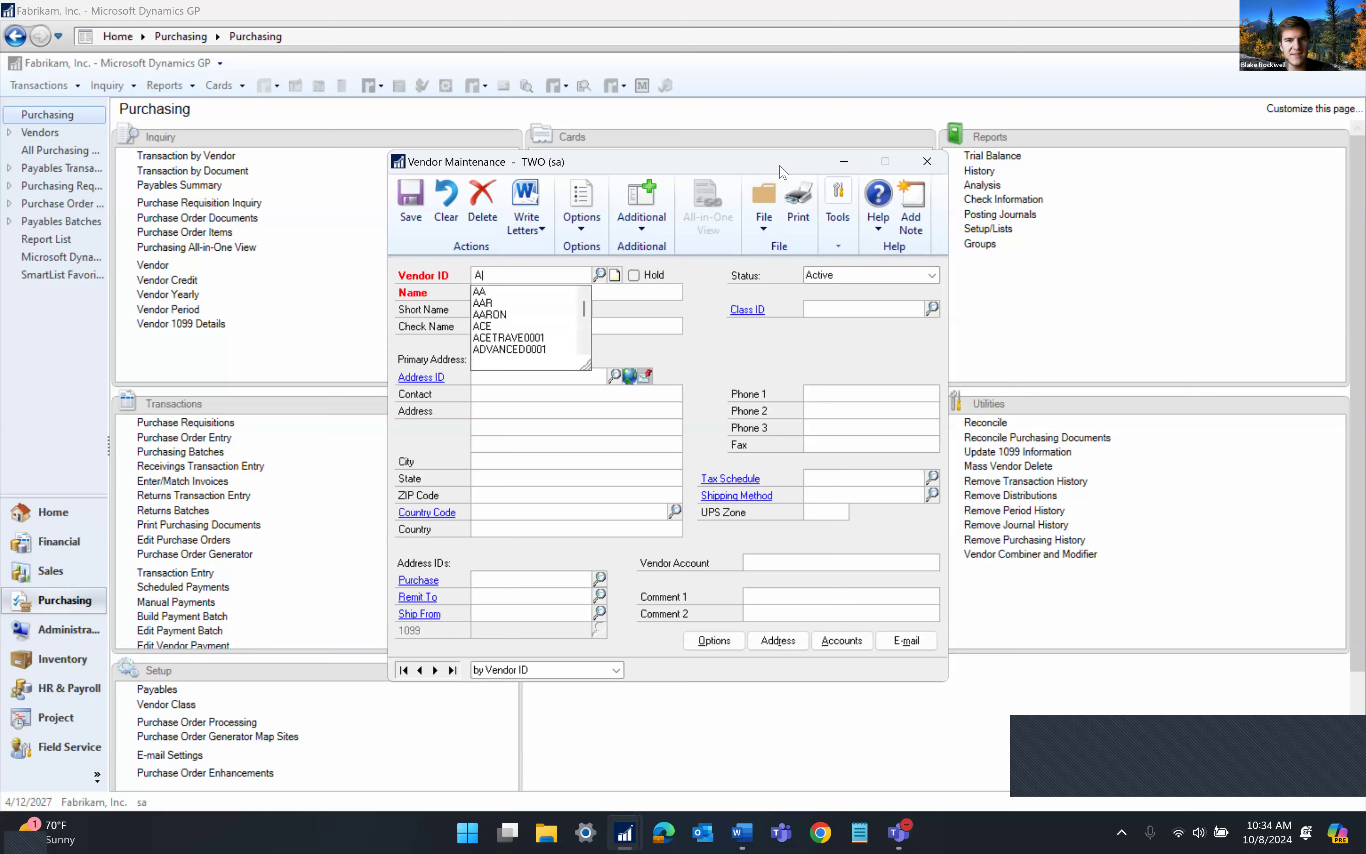
key("Down")
key("Down")
key("Tab")
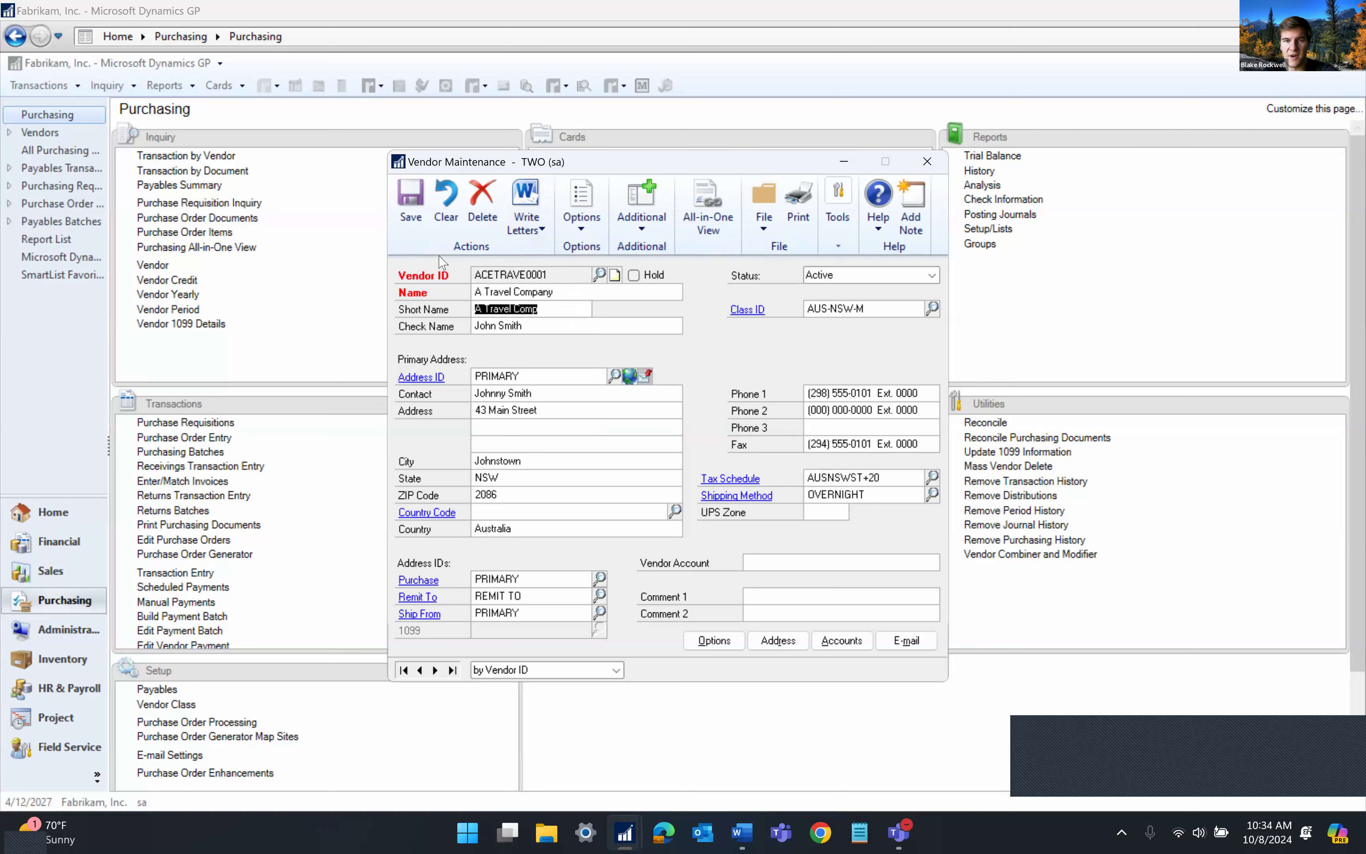
left_click(536, 291)
key("Tab")
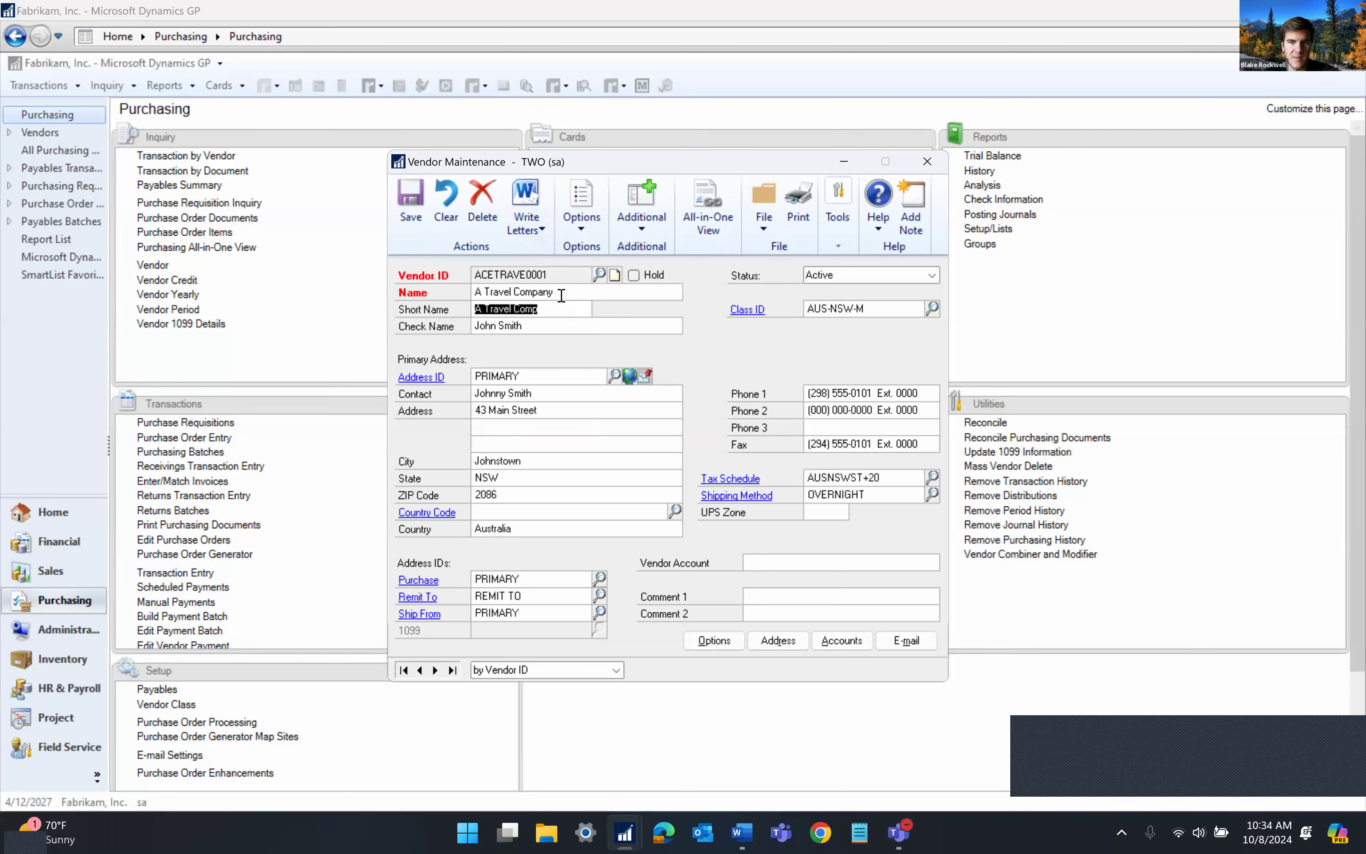
left_click(566, 309)
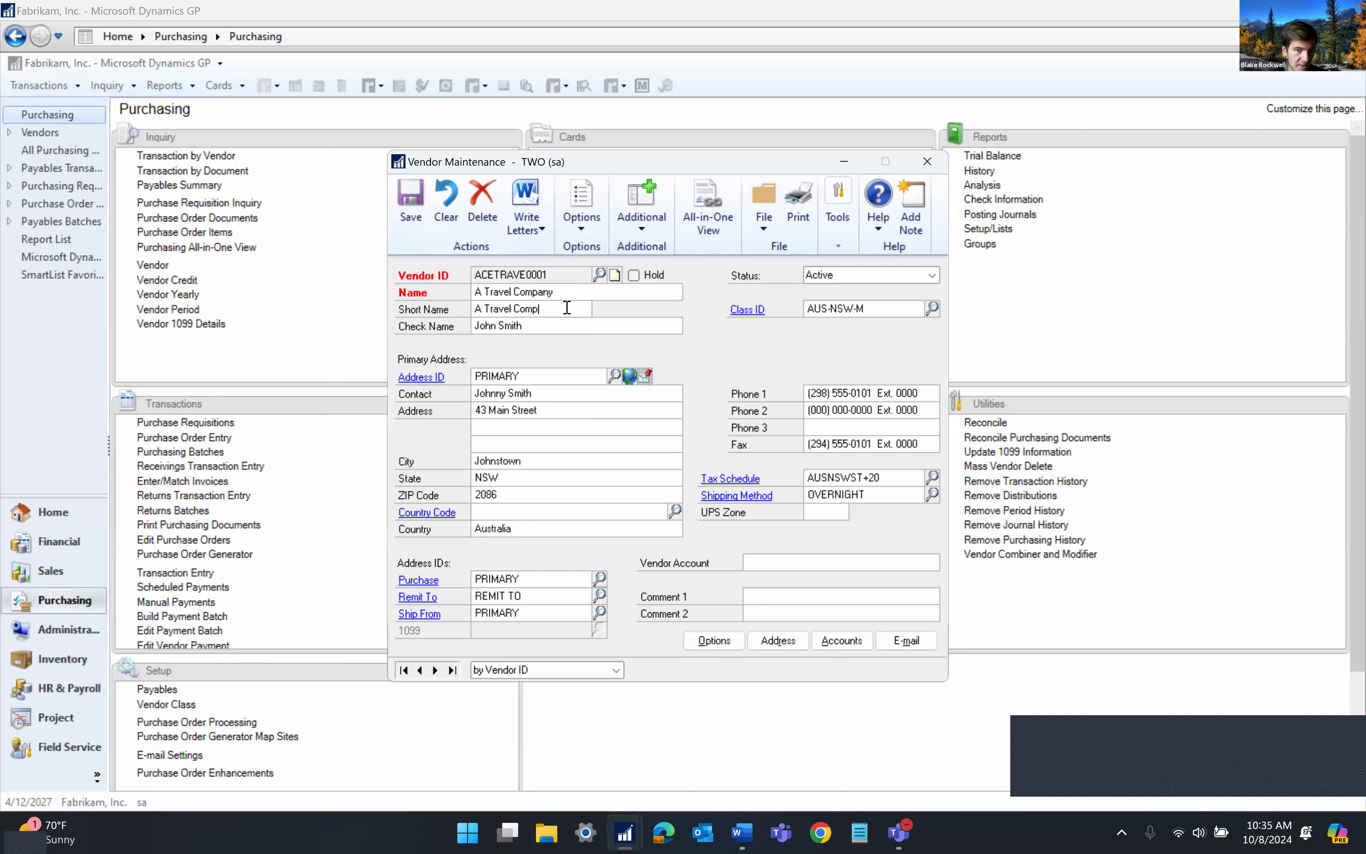
right_click(538, 321)
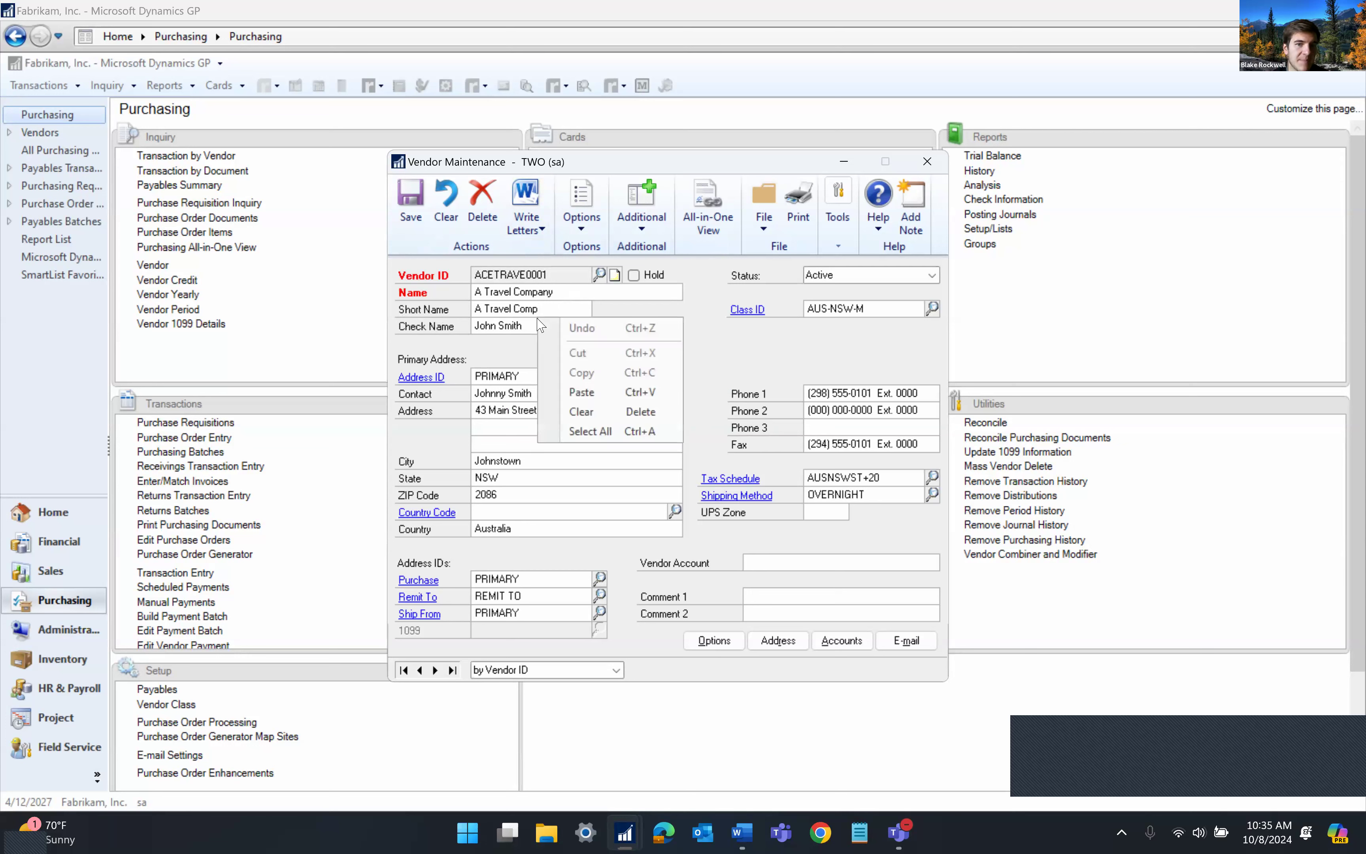
left_click(530, 328)
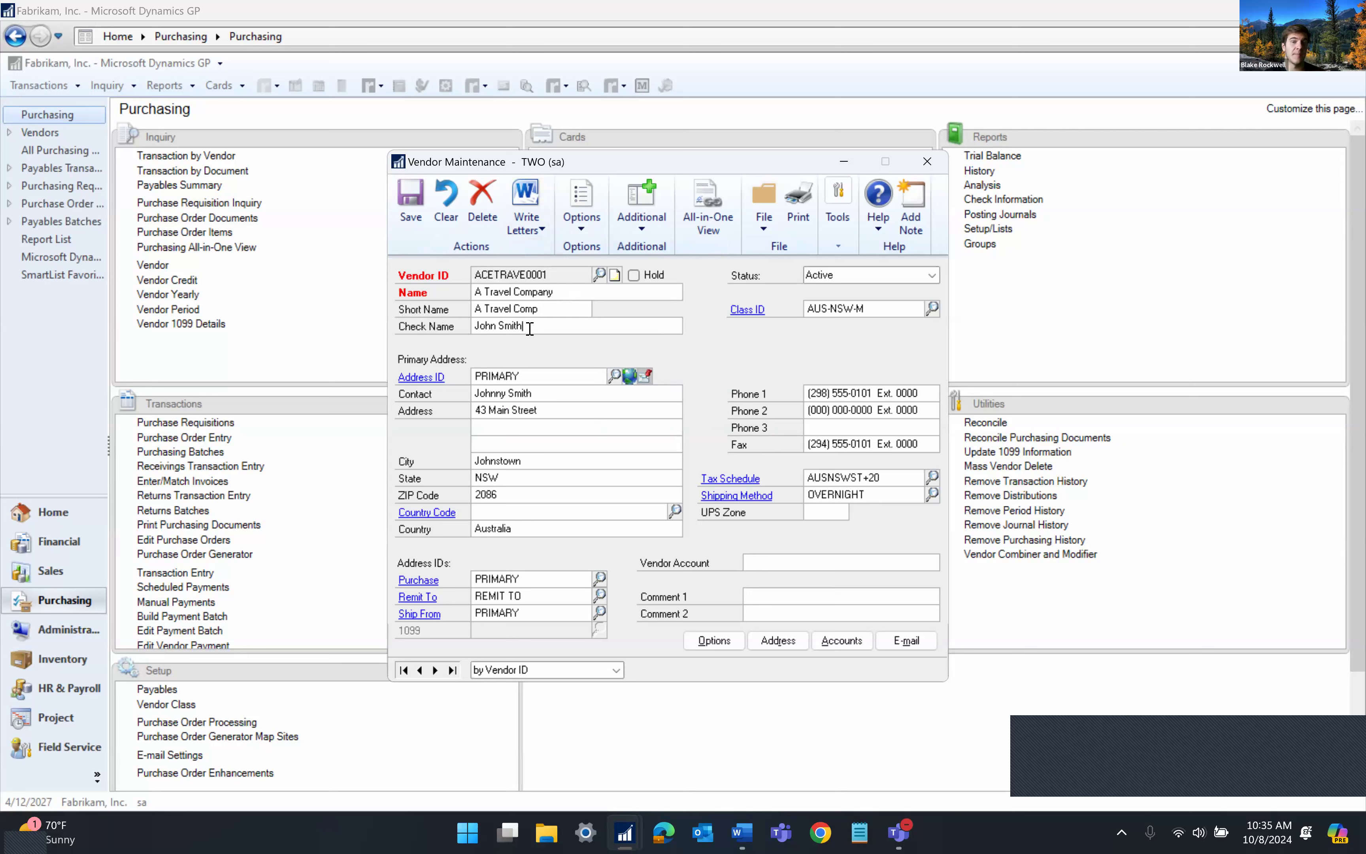
left_click(551, 314)
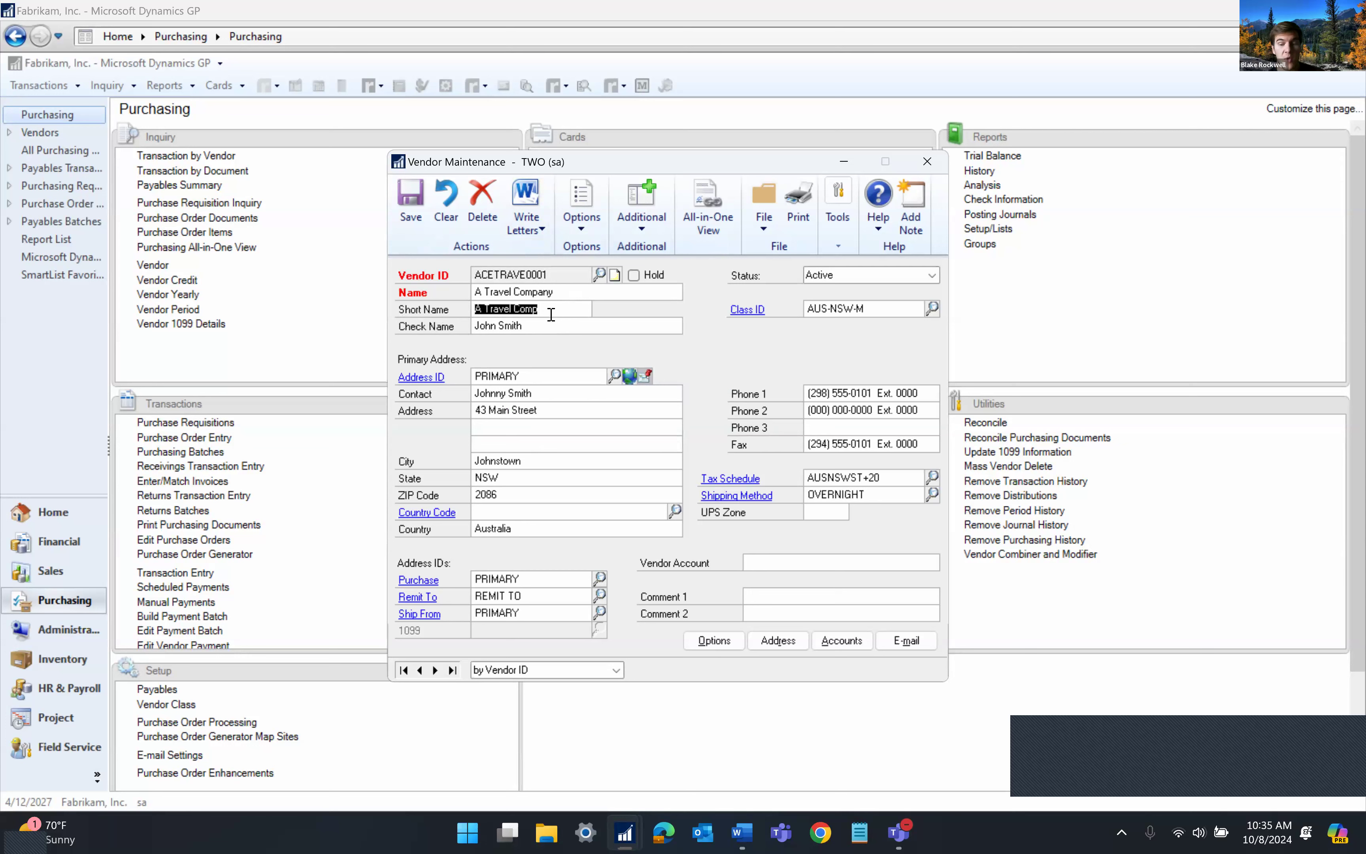
left_click(552, 314)
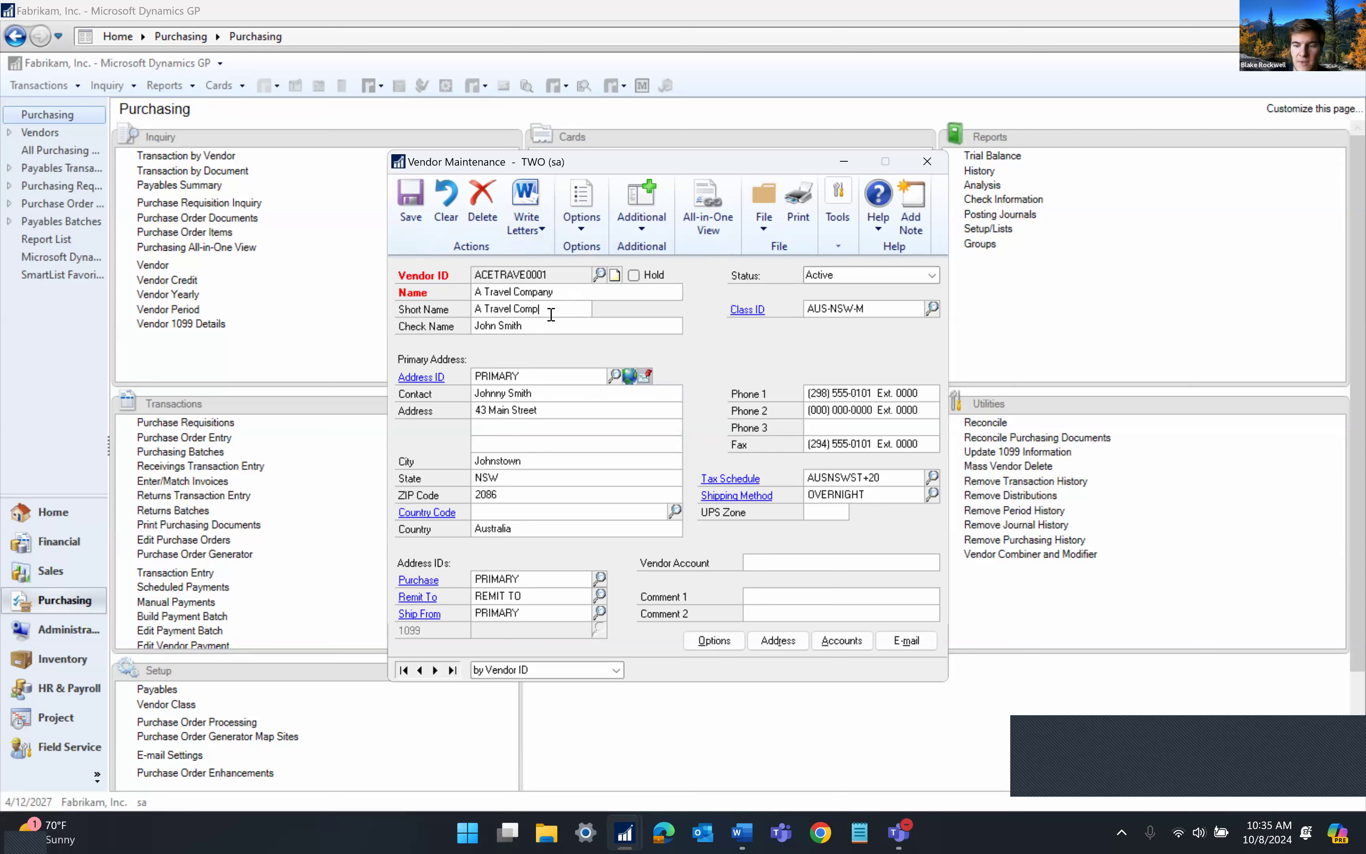
key("BackSpace")
key("BackSpace")
key("BackSpace")
key("BackSpace")
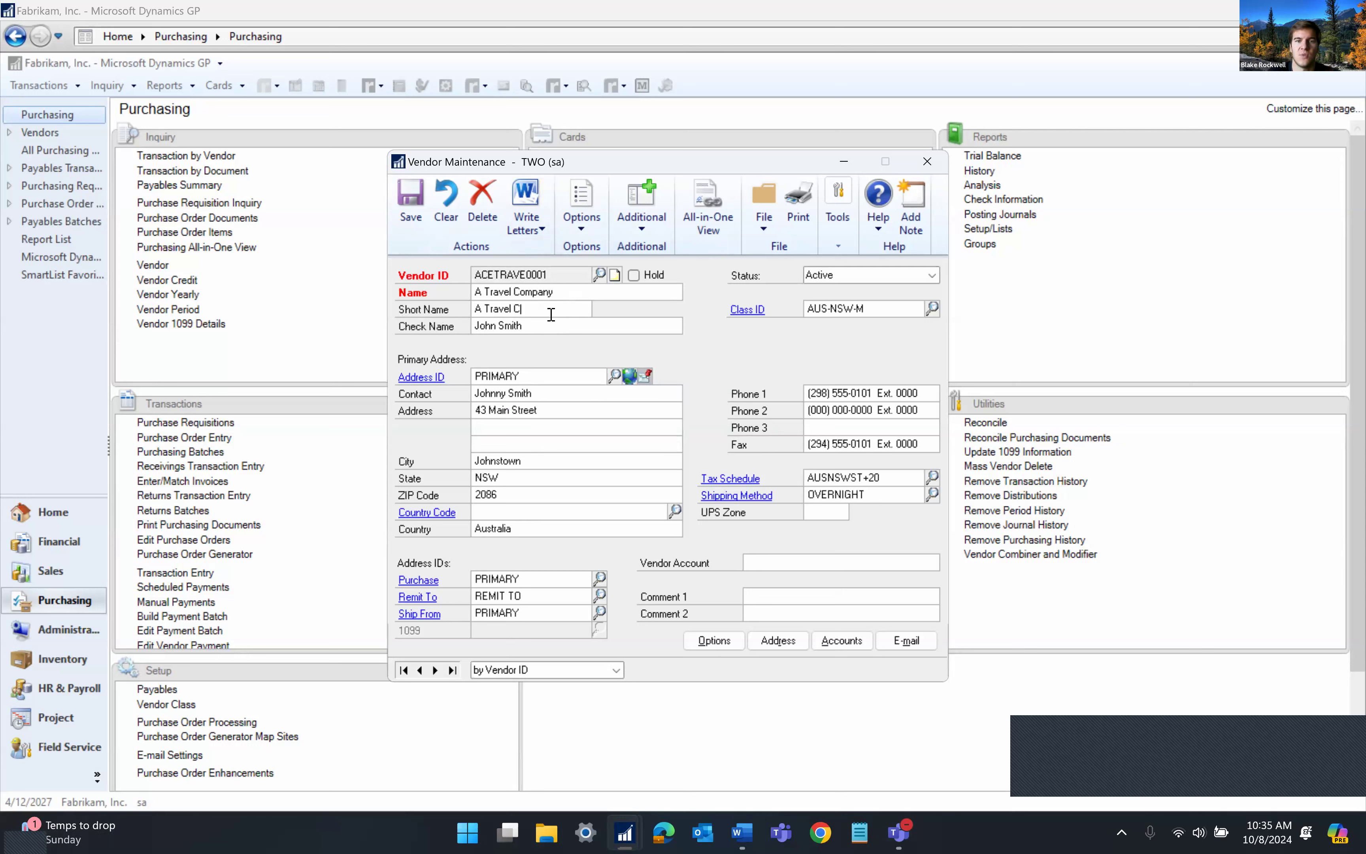
key("ctrl+s")
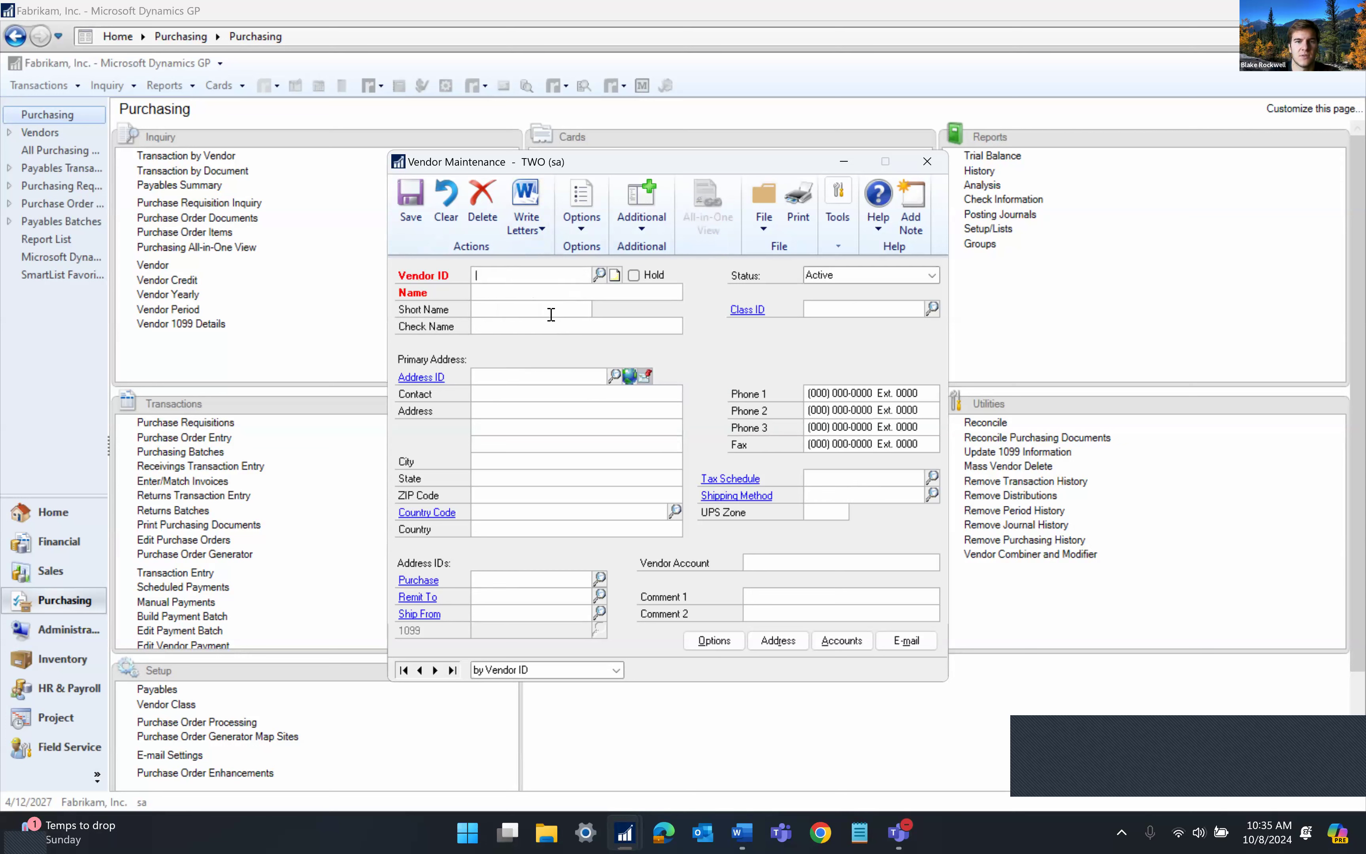
Reload the vendor and replace the surname in its check name with a new one
type("a")
key("Down")
key("Tab")
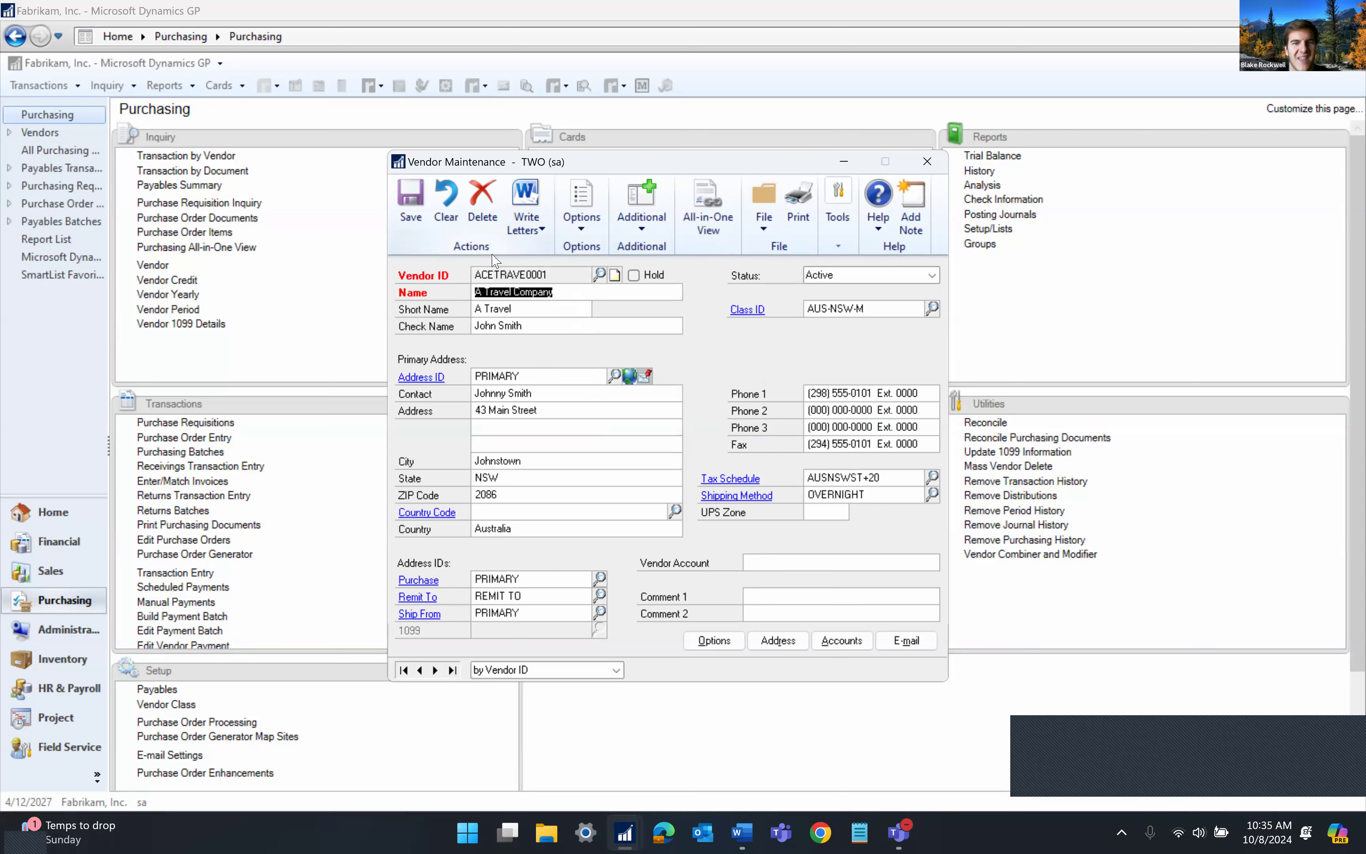
left_click(524, 310)
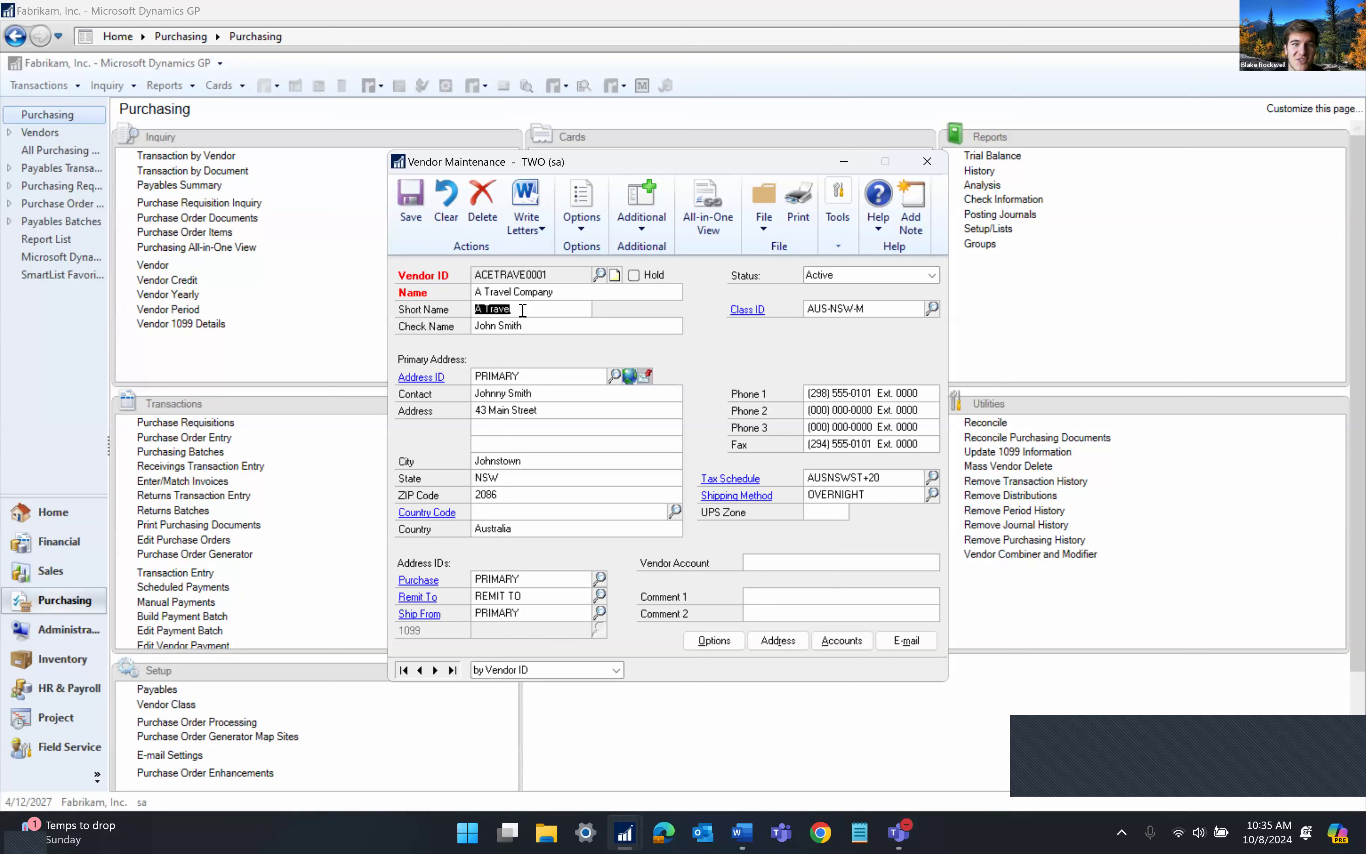
left_click(532, 308)
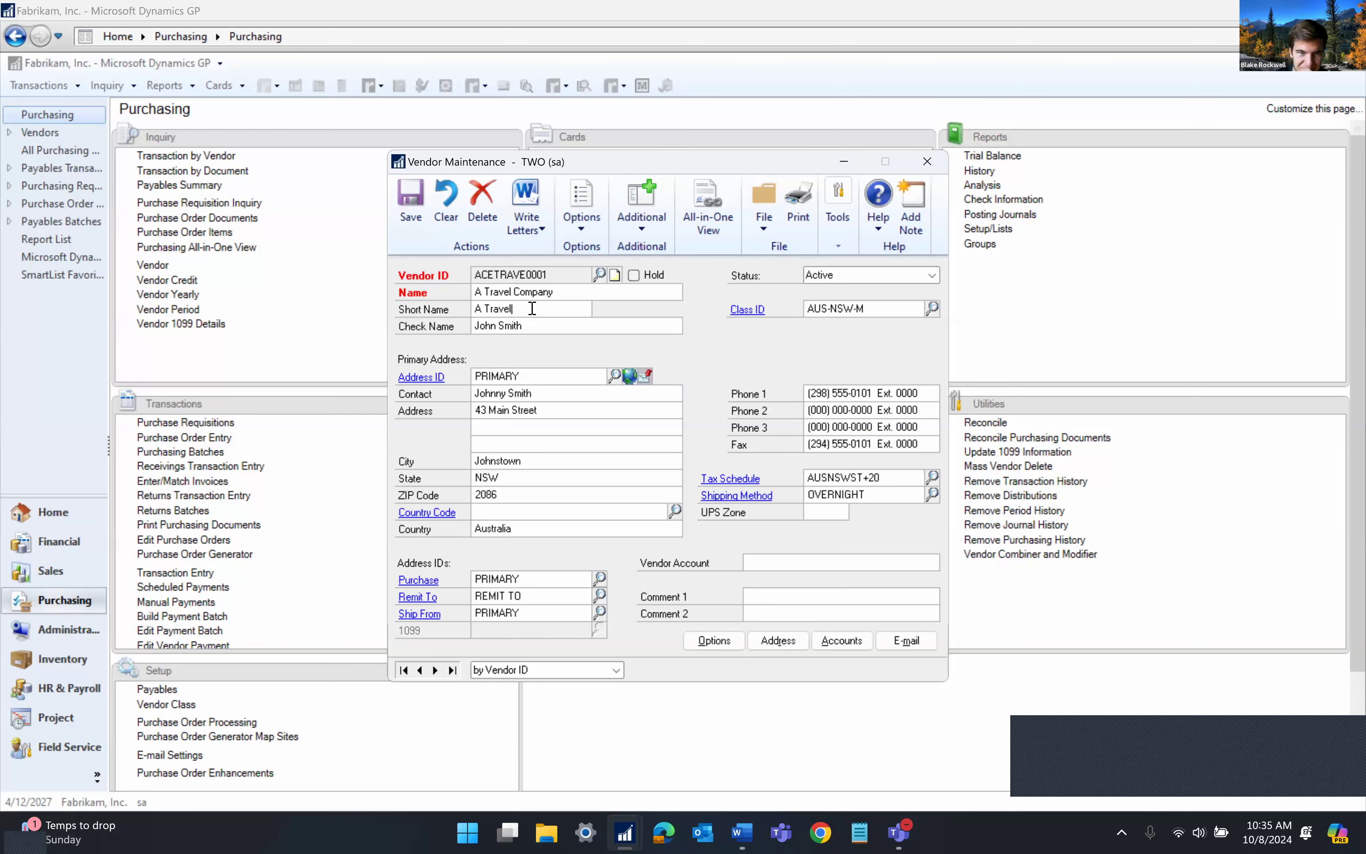
left_click(538, 323)
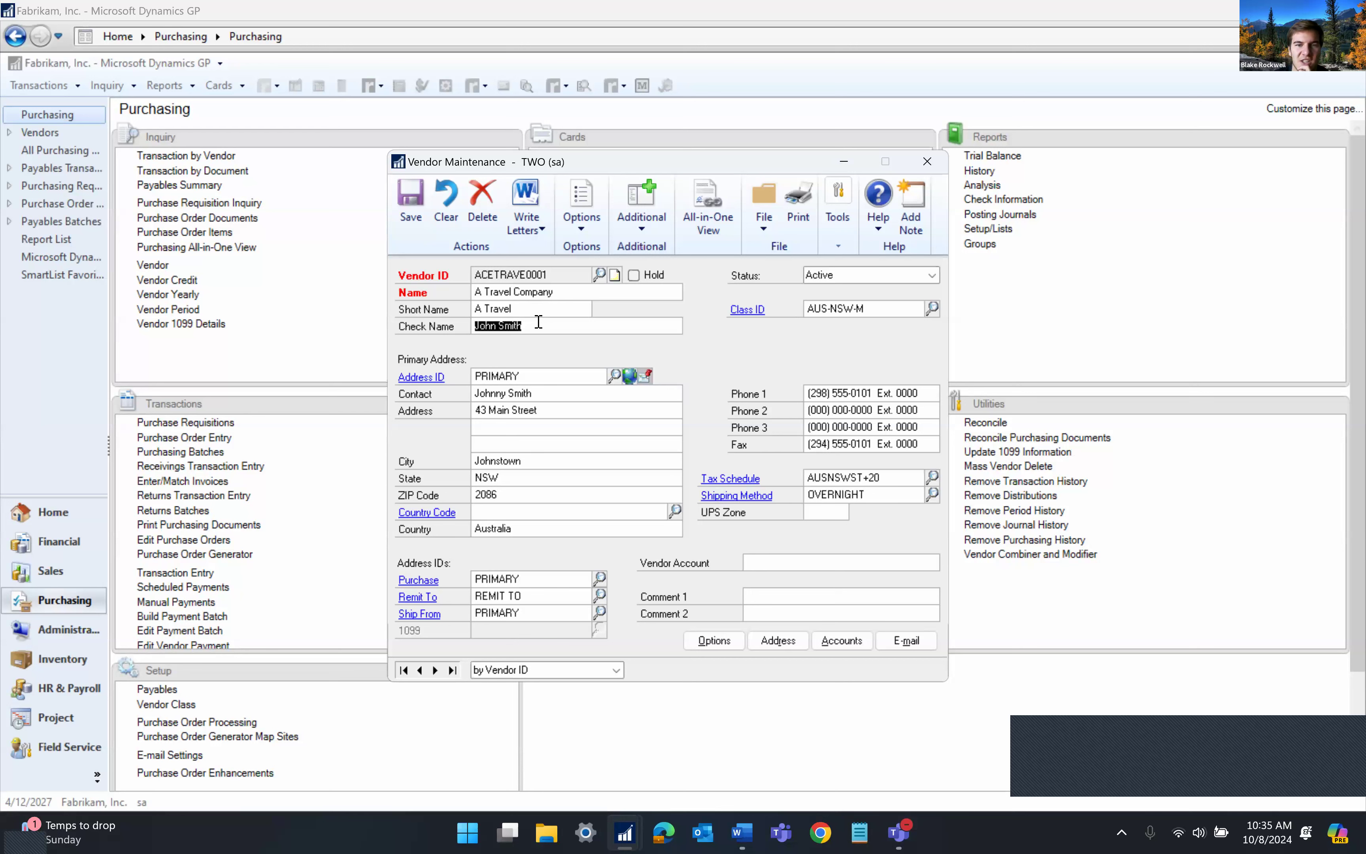
left_click(539, 323)
key("BackSpace")
key("BackSpace")
key("BackSpace")
key("BackSpace")
key("BackSpace")
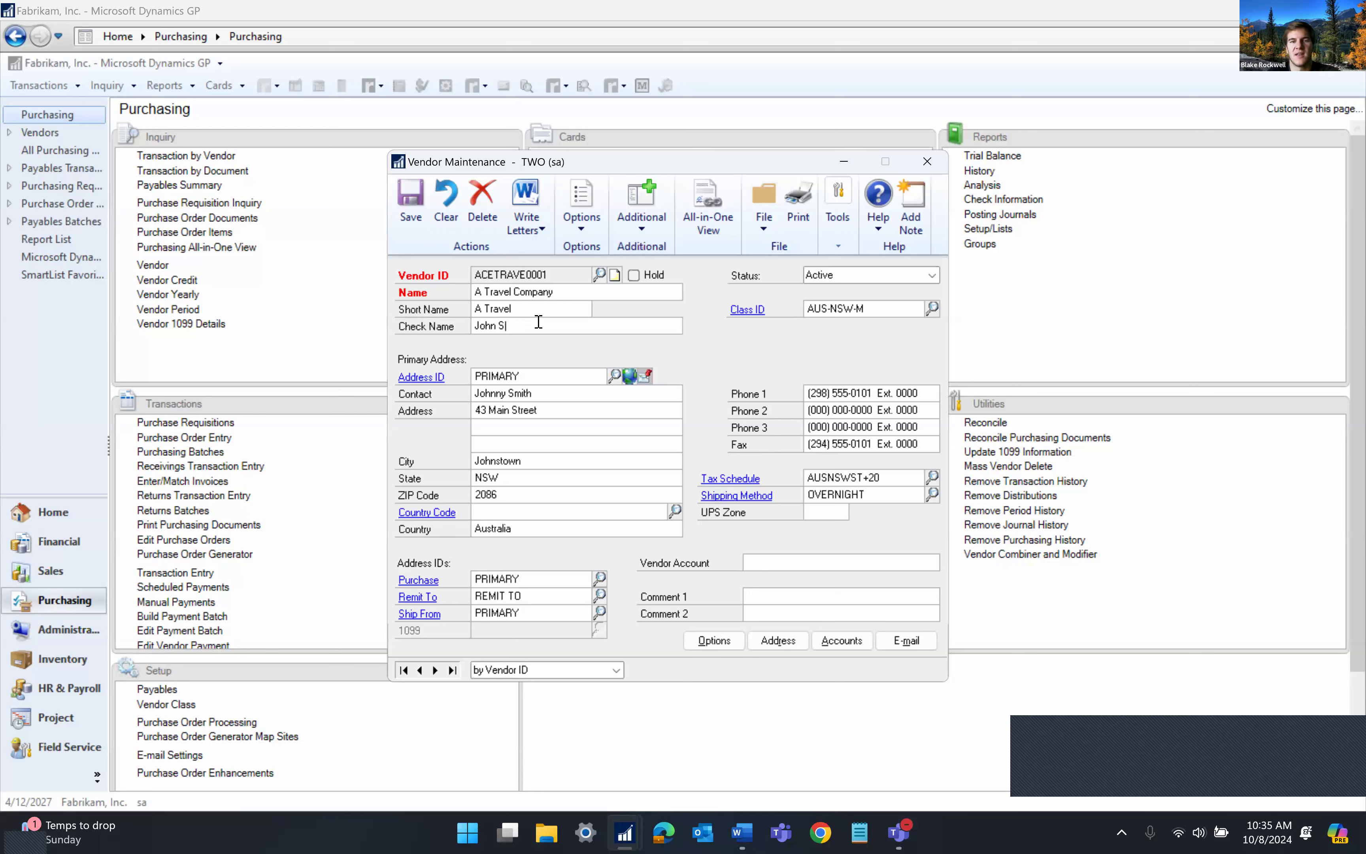
type("Johnson")
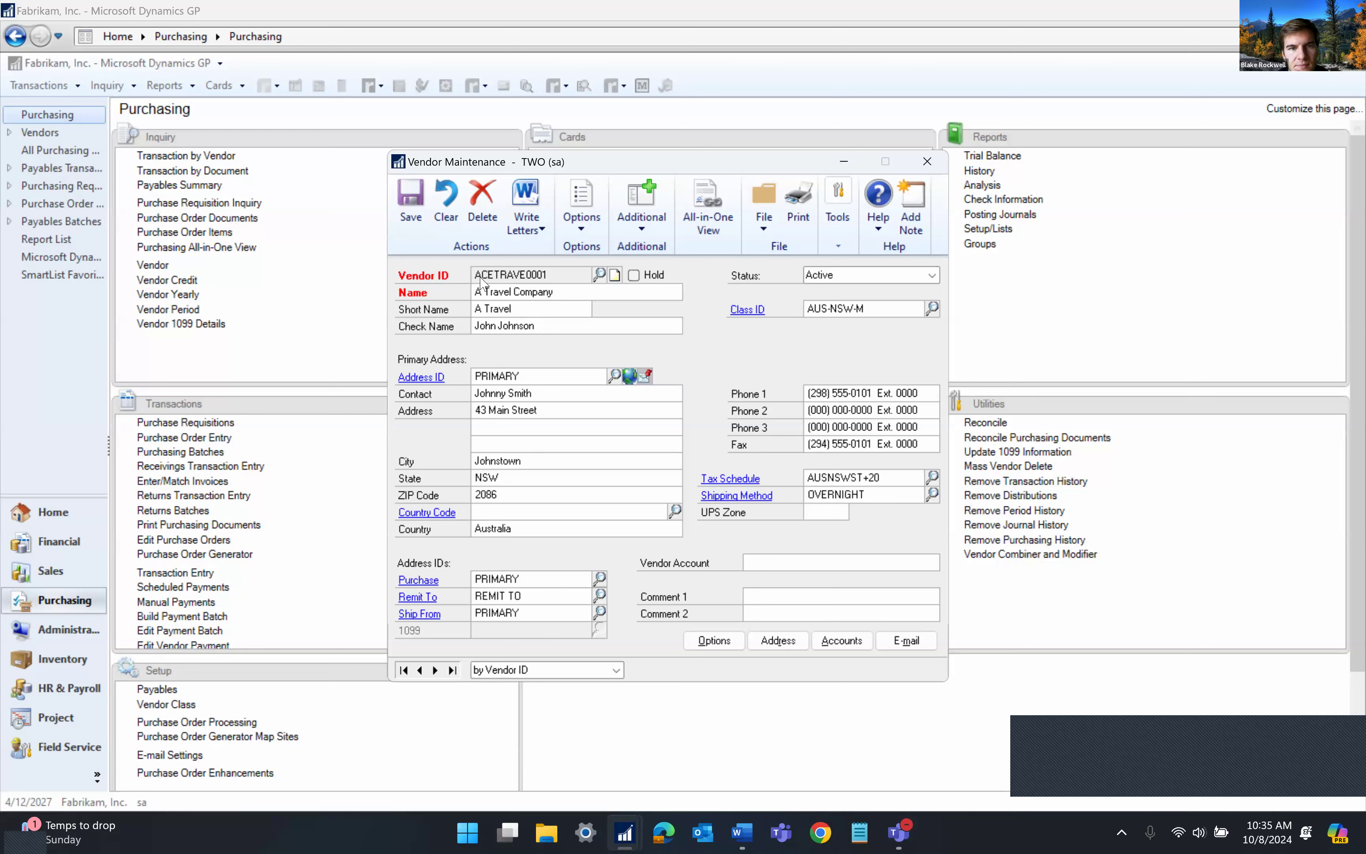
Save the check name change and apply audit reason 'Demo' to the displayed change
left_click(412, 216)
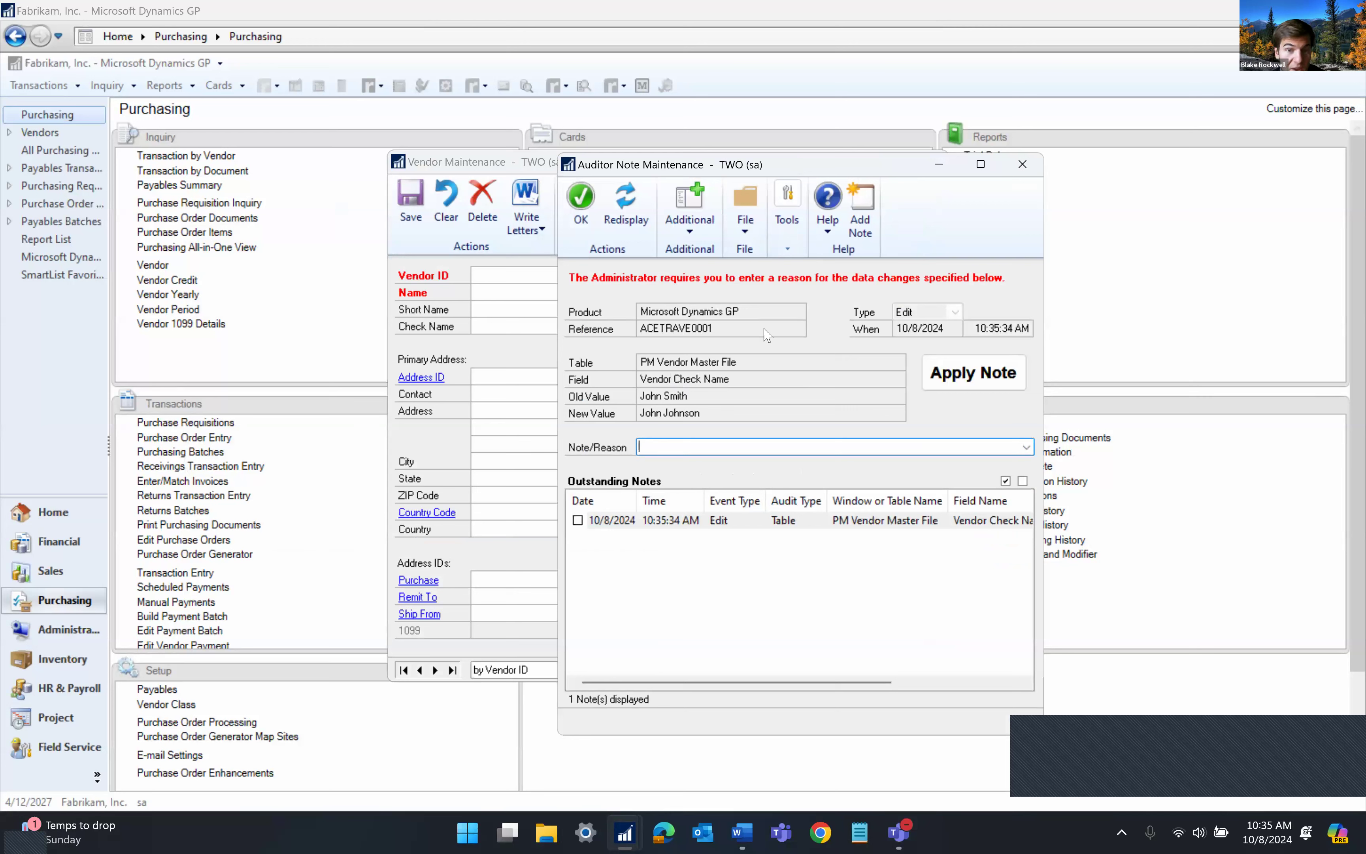
type("Demo")
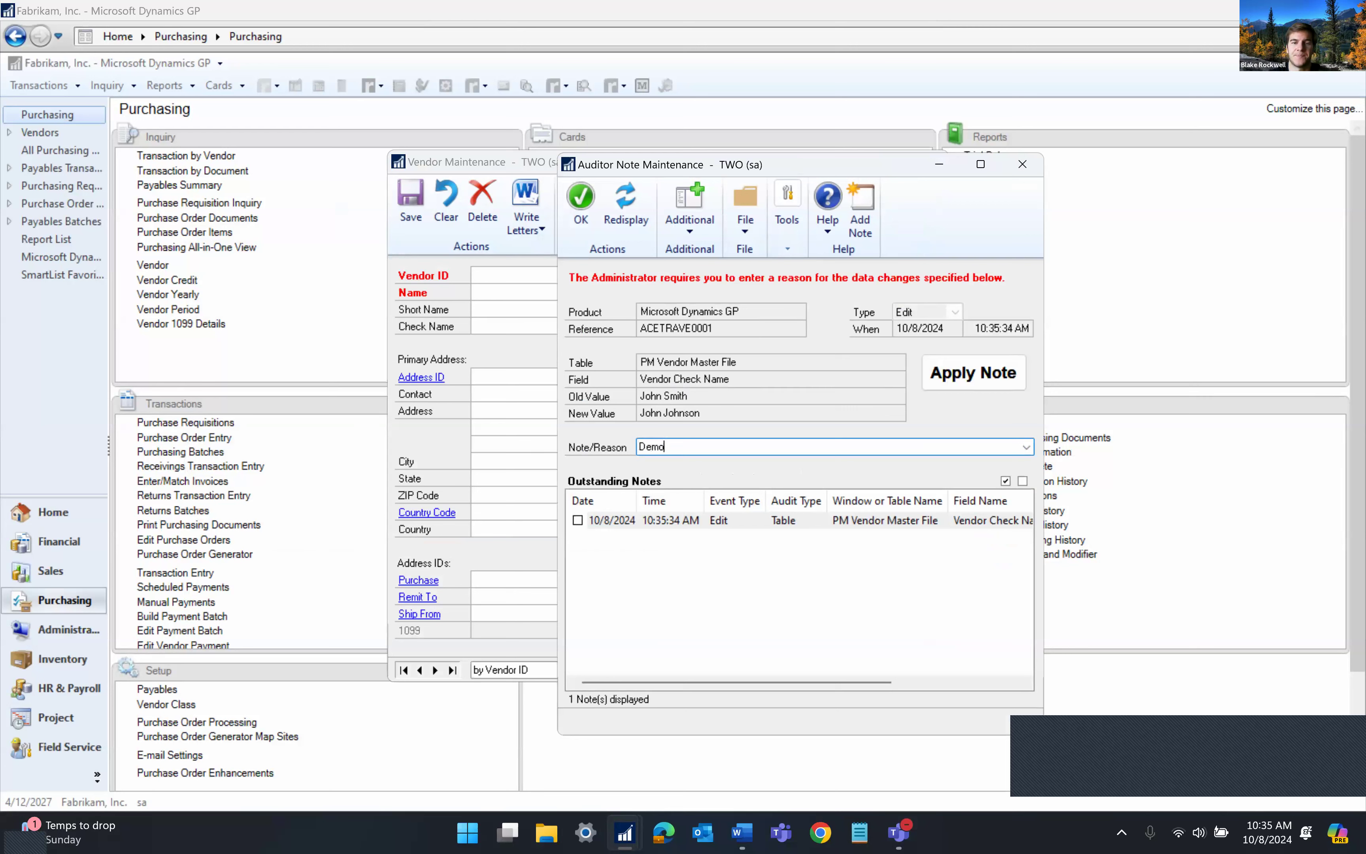
left_click(953, 380)
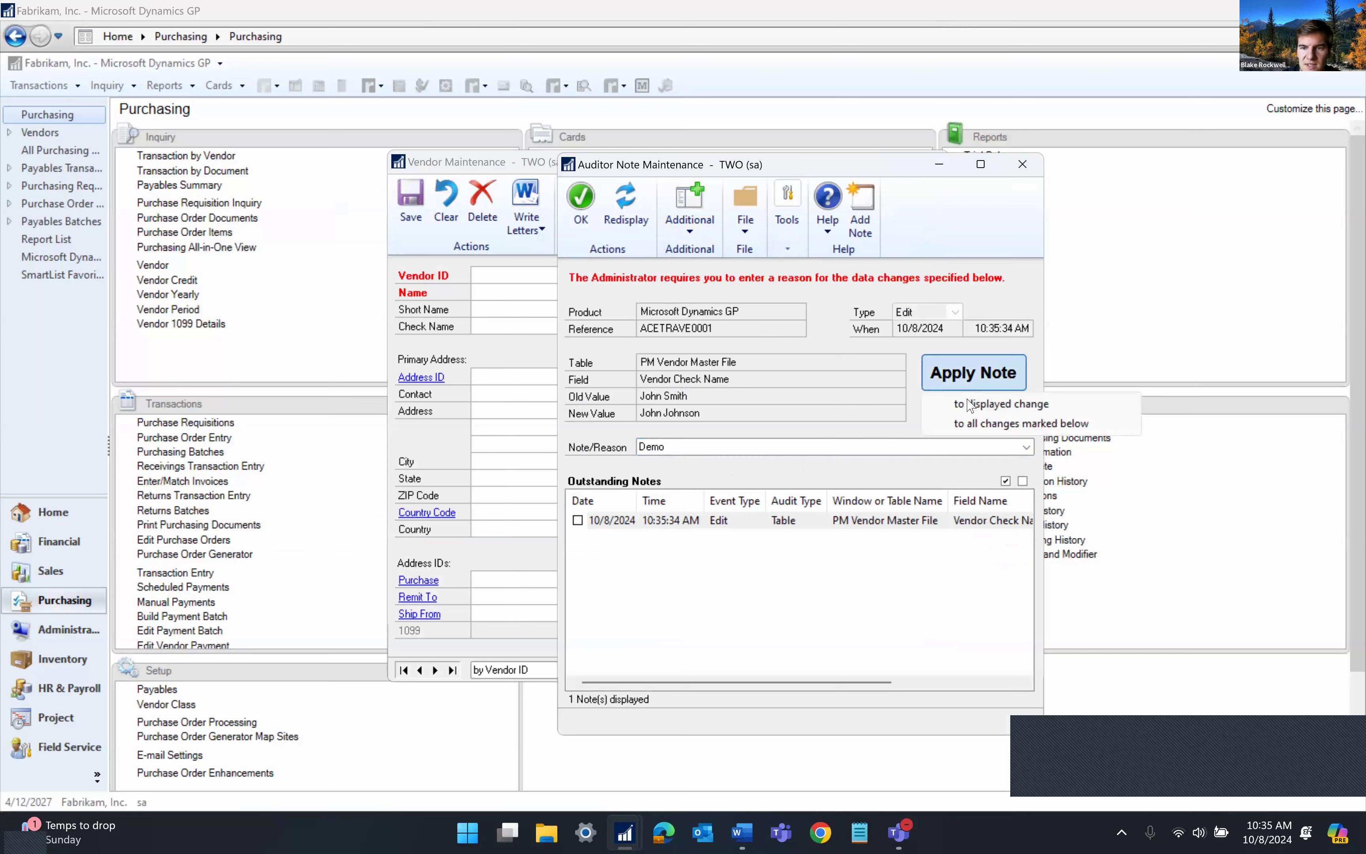
left_click(948, 422)
left_click(683, 467)
left_click(1005, 380)
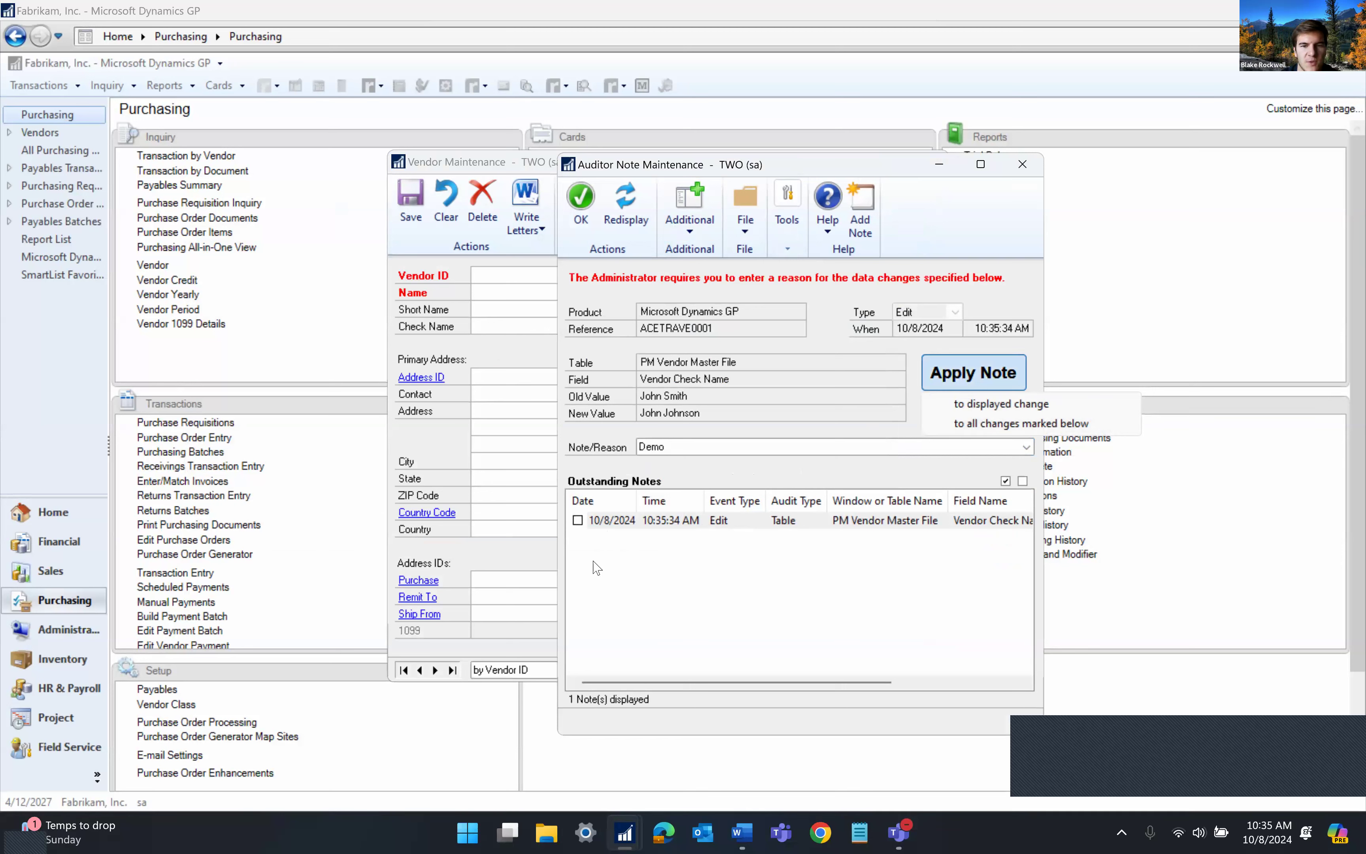
left_click(983, 408)
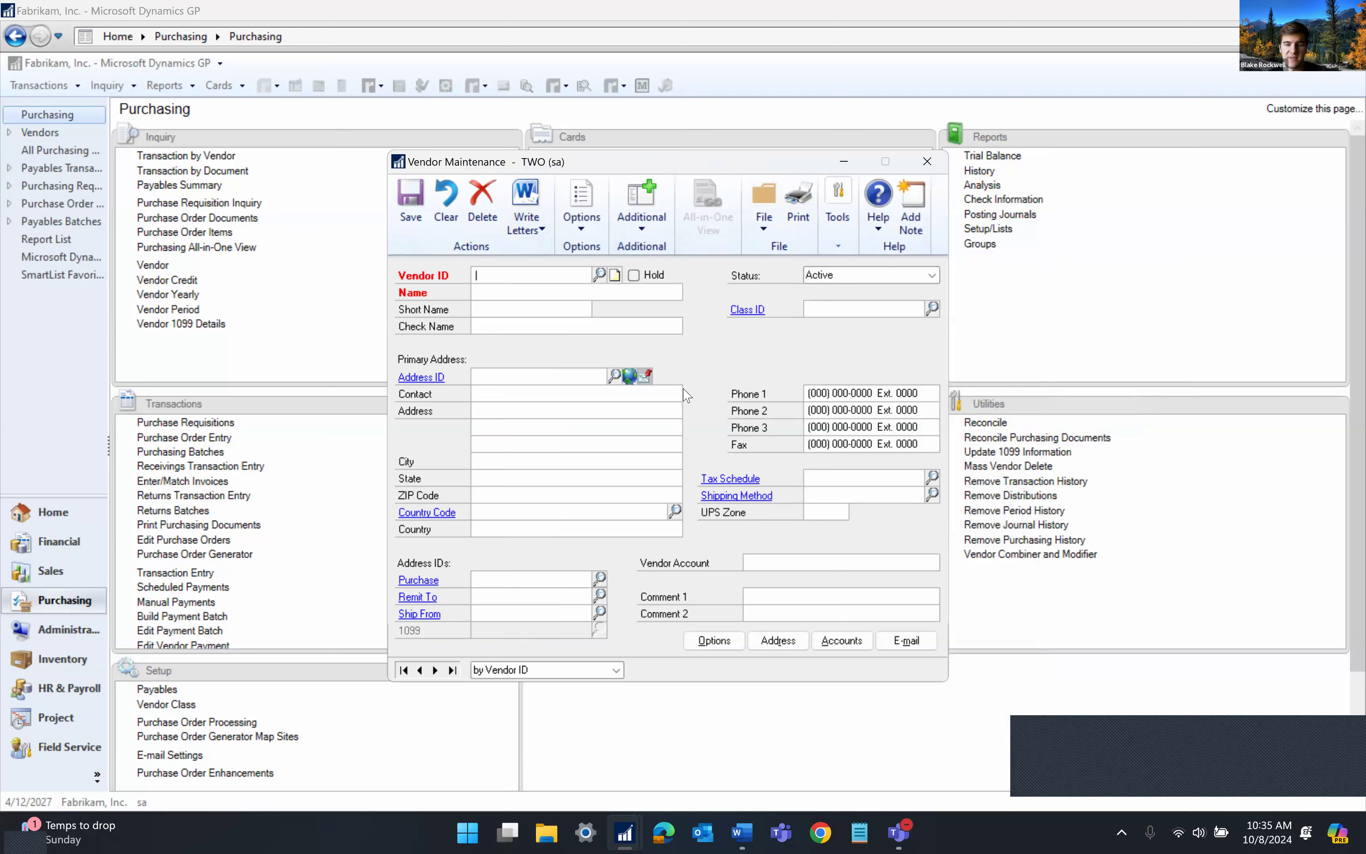
Reload vendor ACE, extend its short name to 'A Travel Co', save, and close the vendor window
type("ACE")
key("Tab")
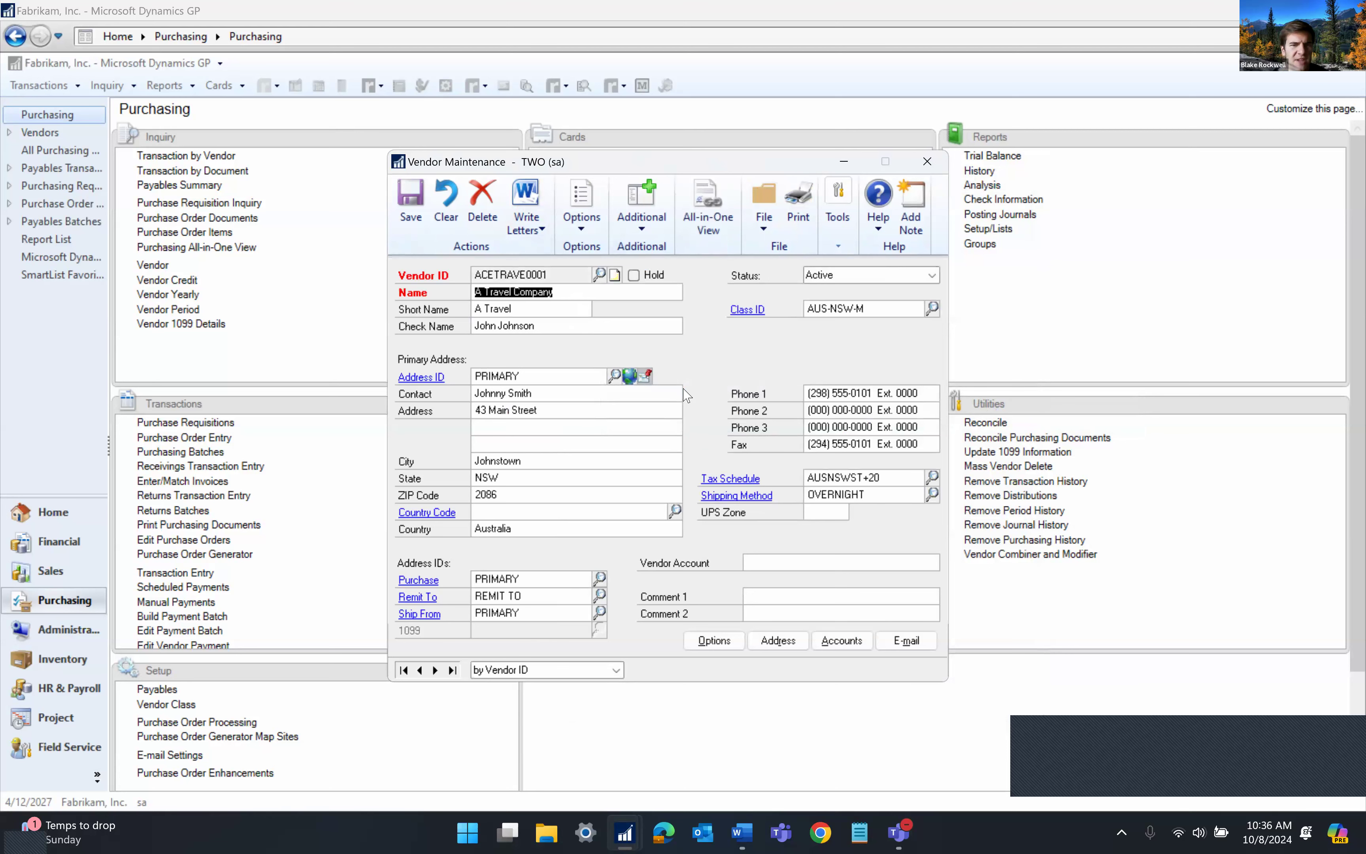
key("Tab")
left_click(555, 314)
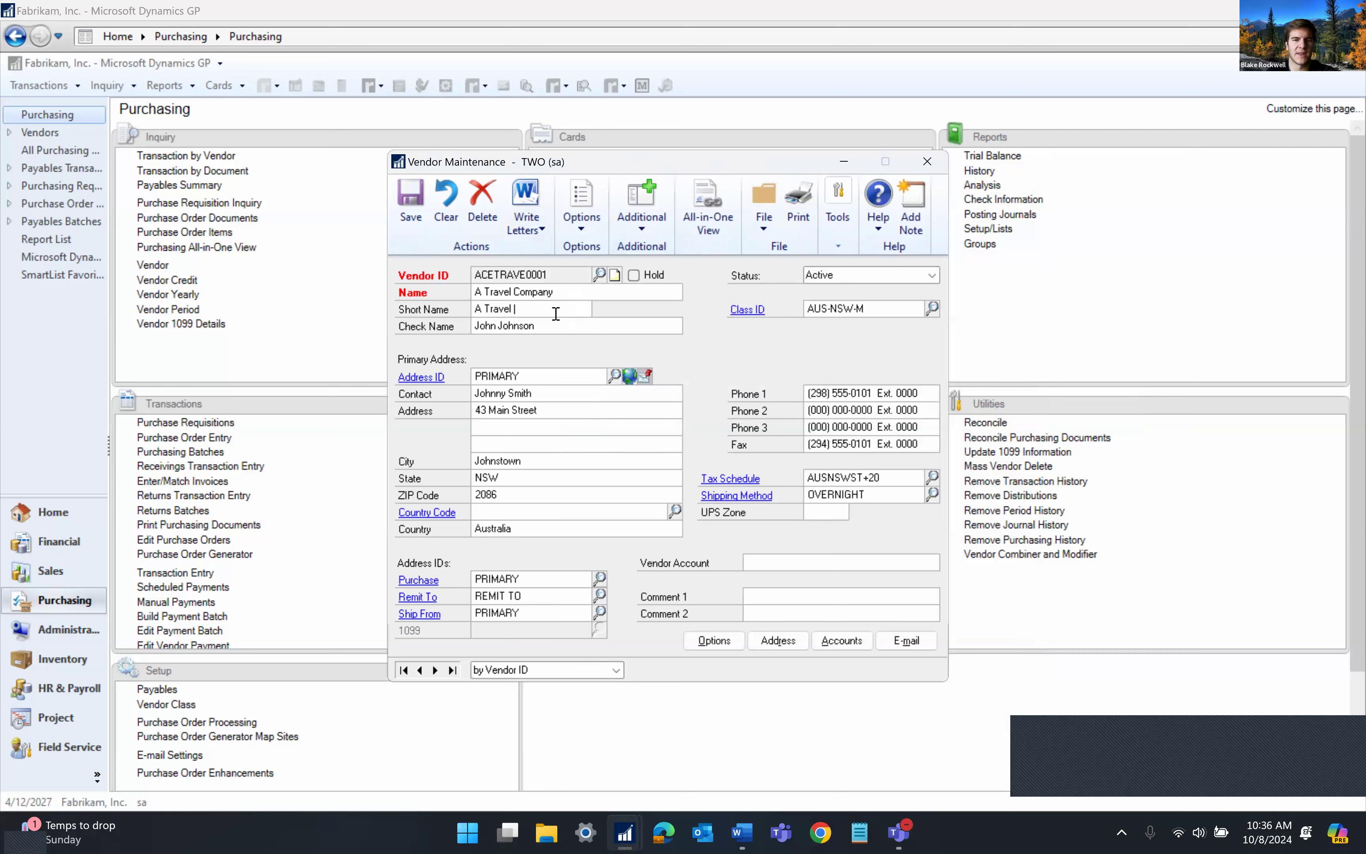
type("Co")
left_click(425, 222)
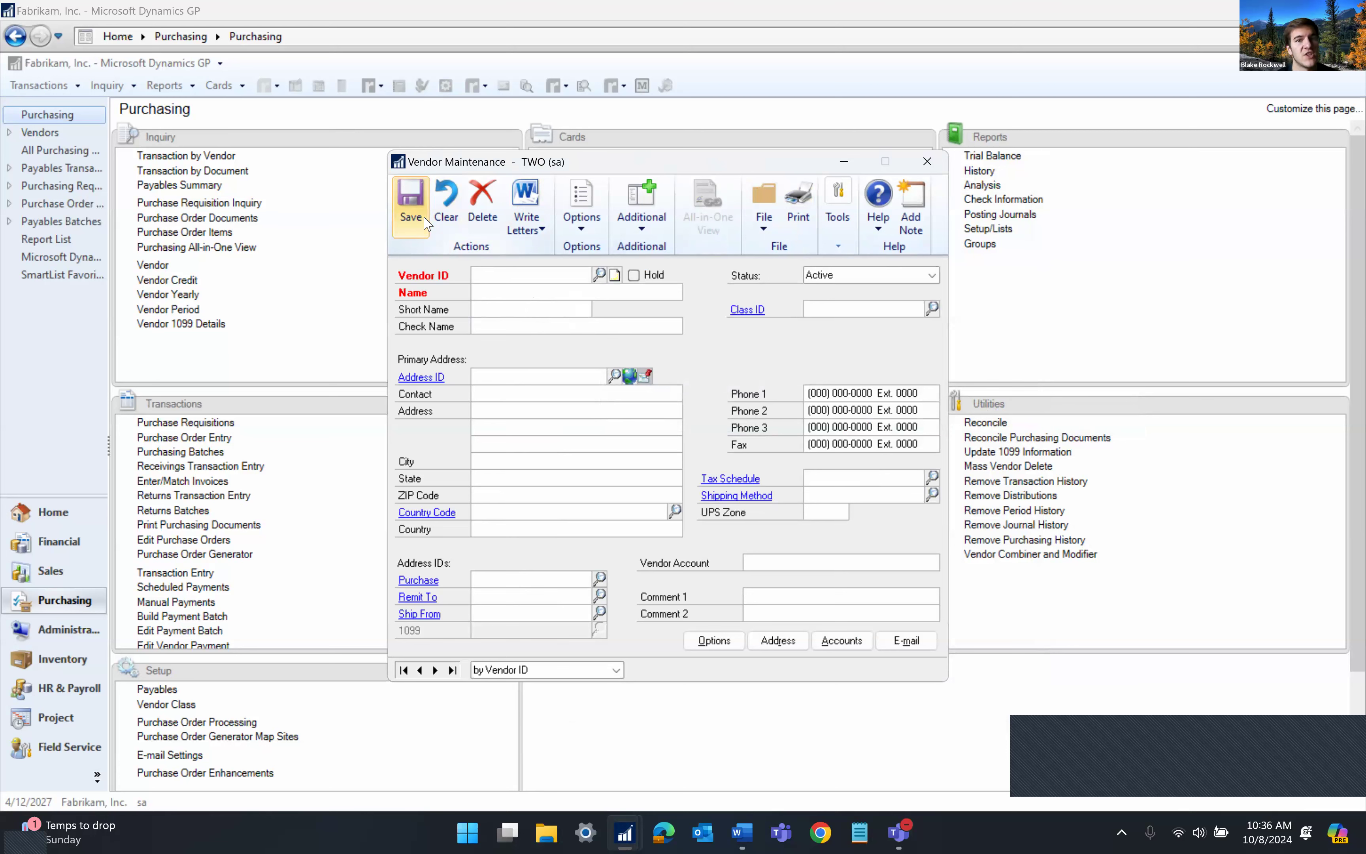
left_click(927, 161)
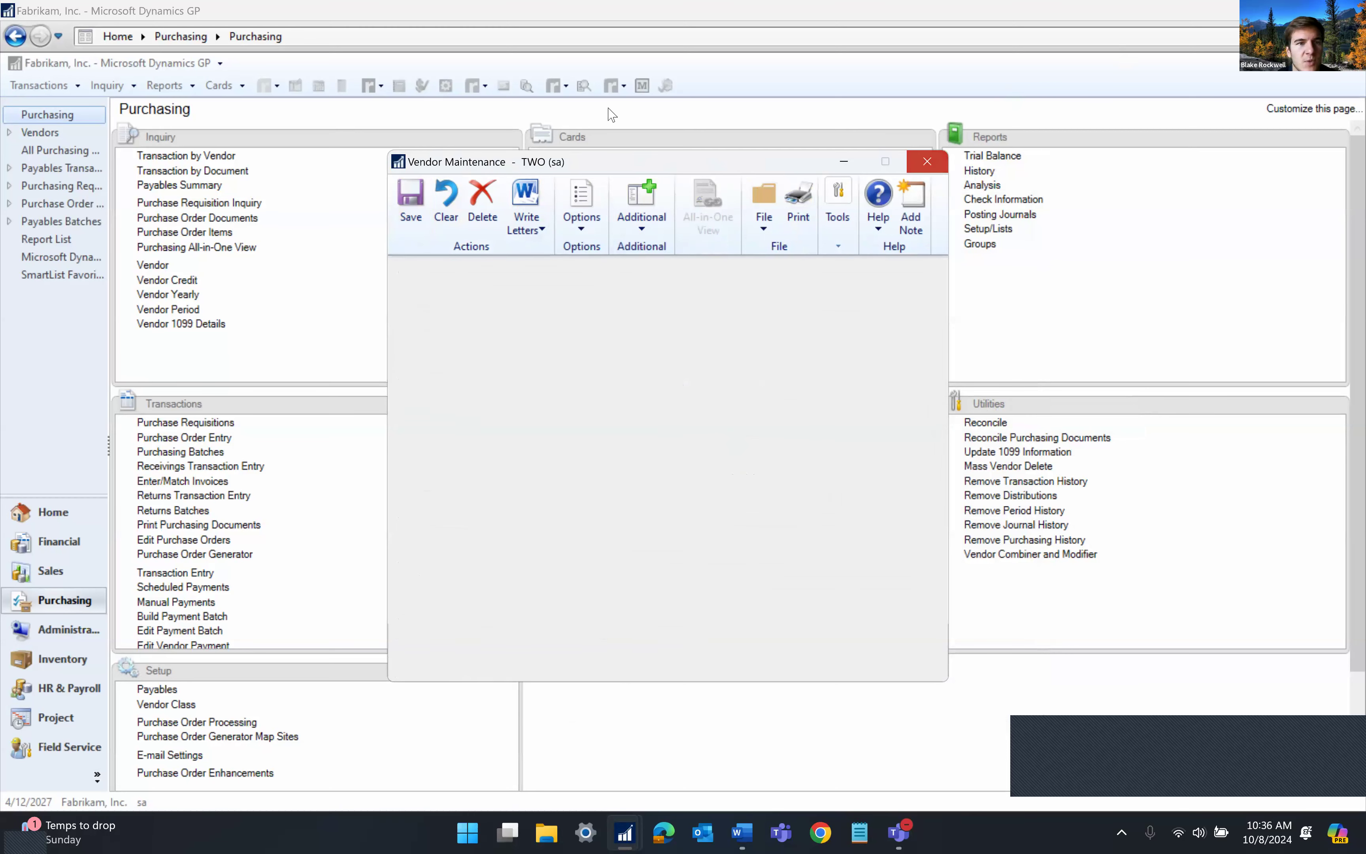
Launch SmartList and expand Auditor to list Audits, E-Sign Approvals and Security Audits
left_click(59, 65)
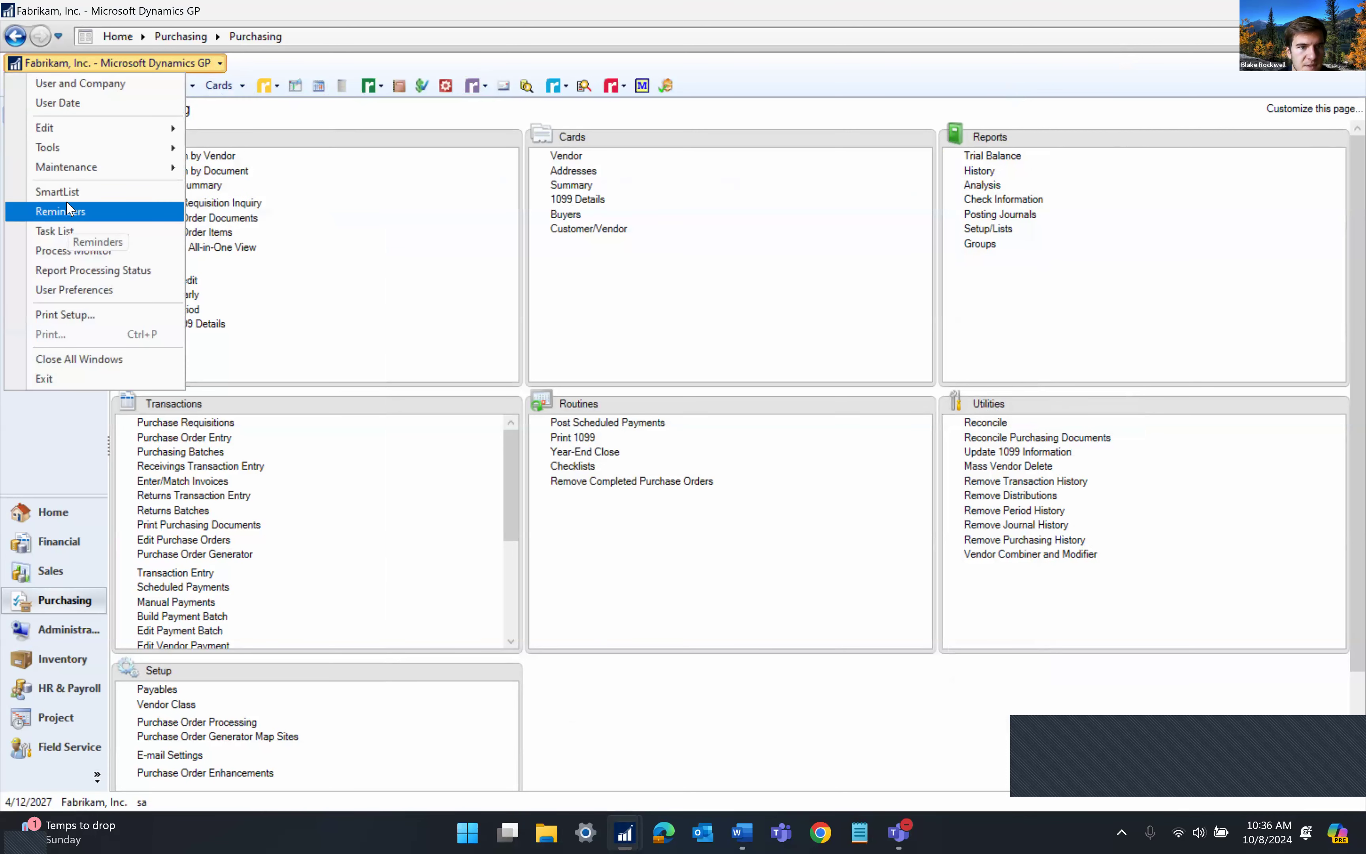
left_click(61, 191)
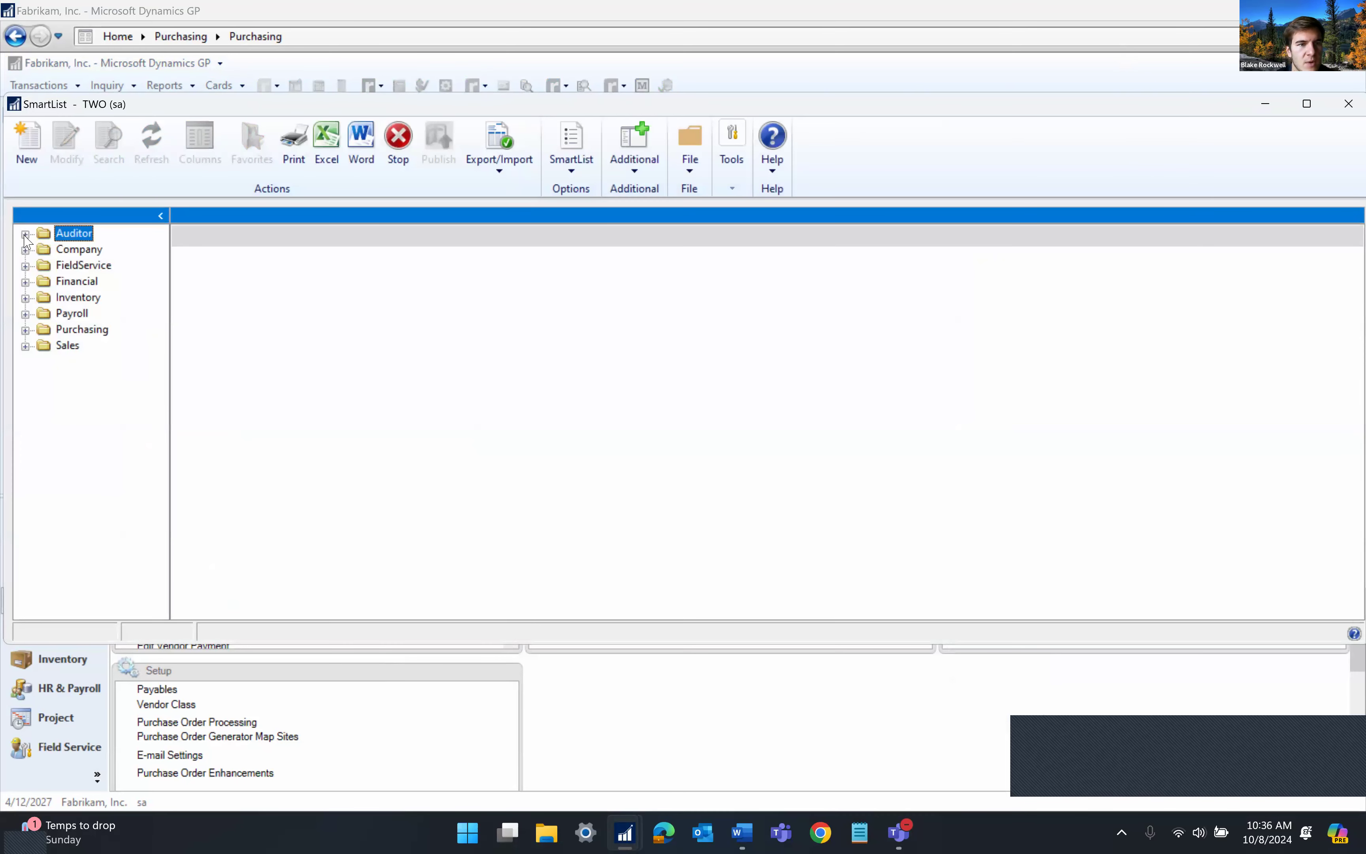
left_click(25, 235)
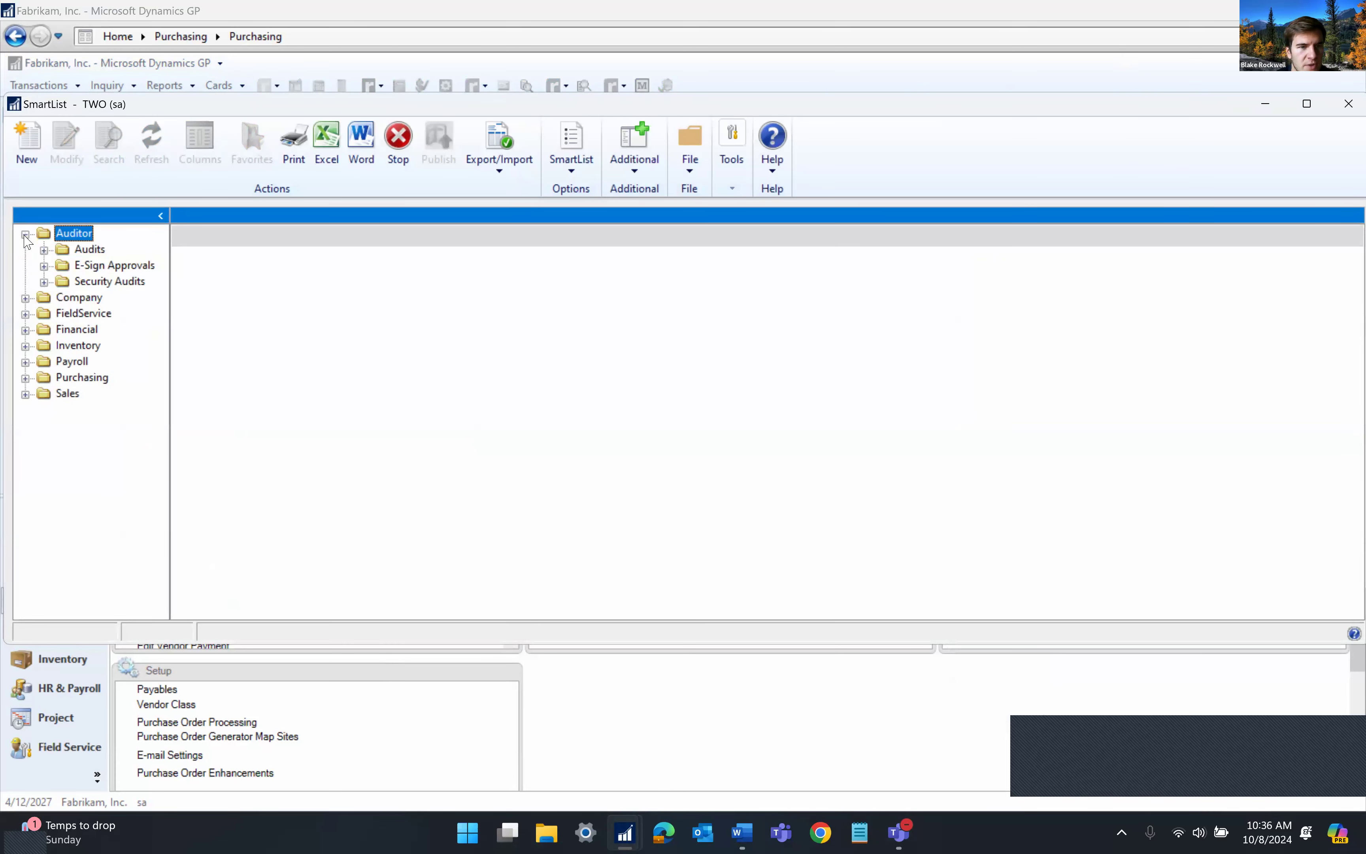
Show the Security Audits list sorted by Date, newest first
left_click(104, 282)
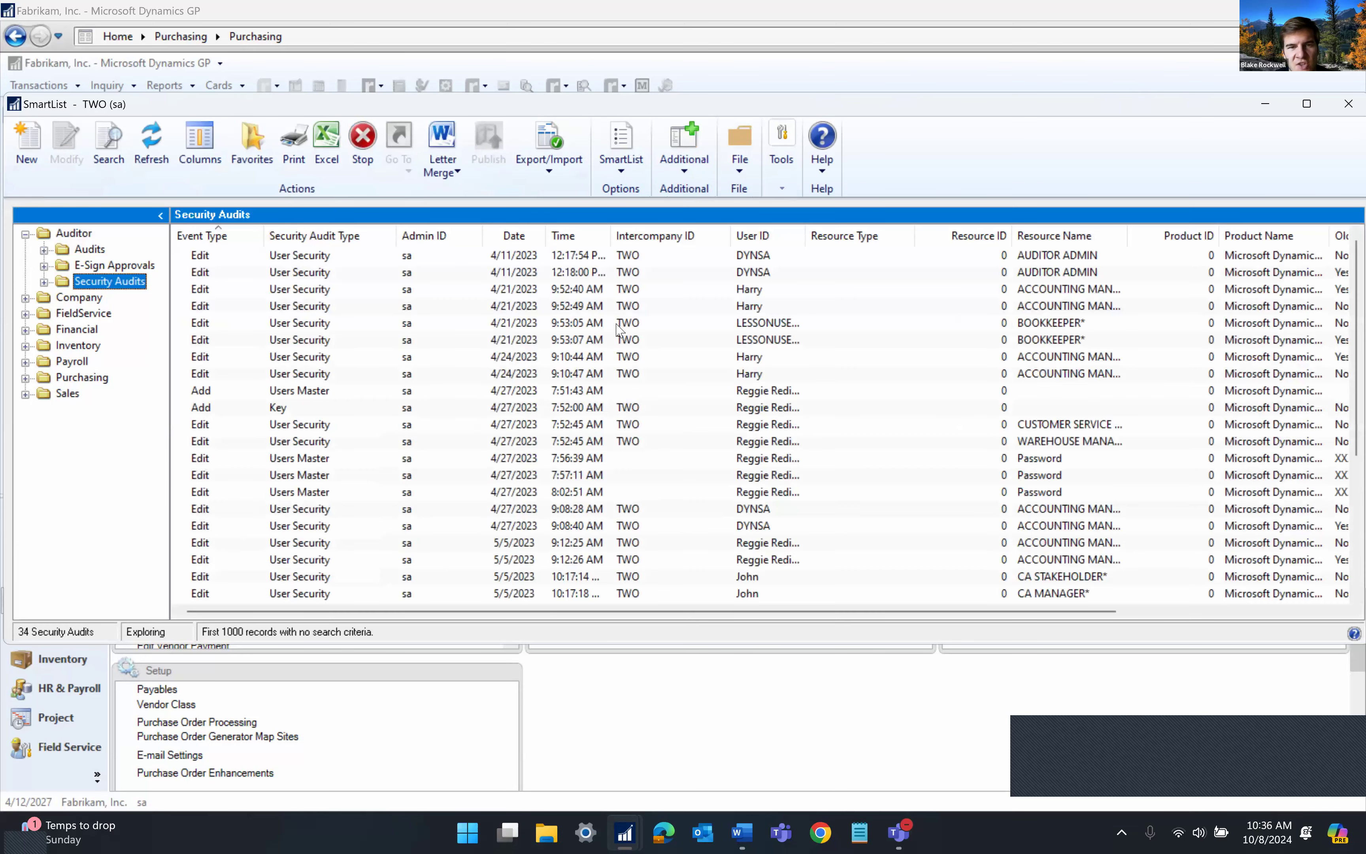
left_click(515, 240)
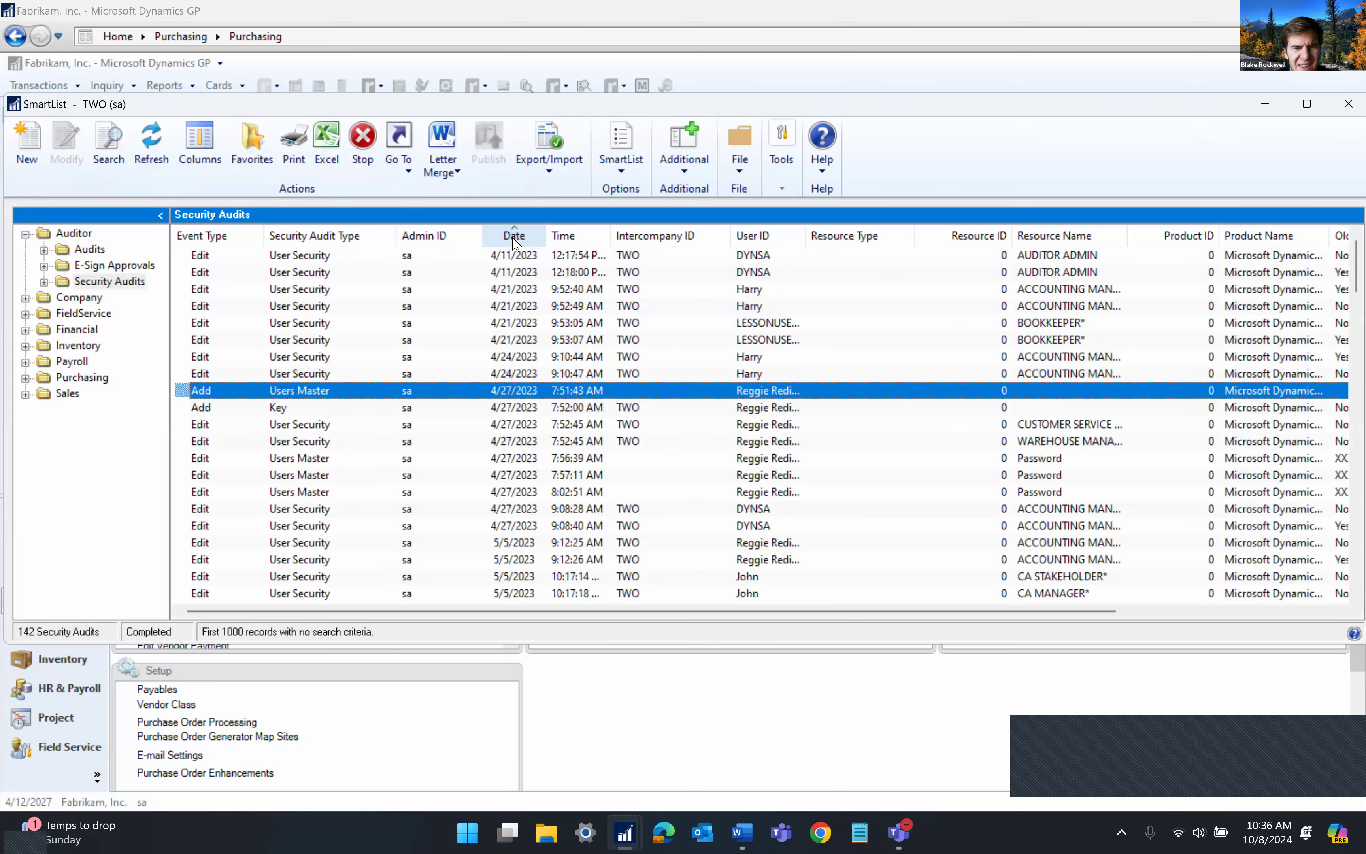
left_click(515, 240)
Inspect the recent BOOKKEEPER* role change's old and new values, then switch to Audits
left_click(1155, 274)
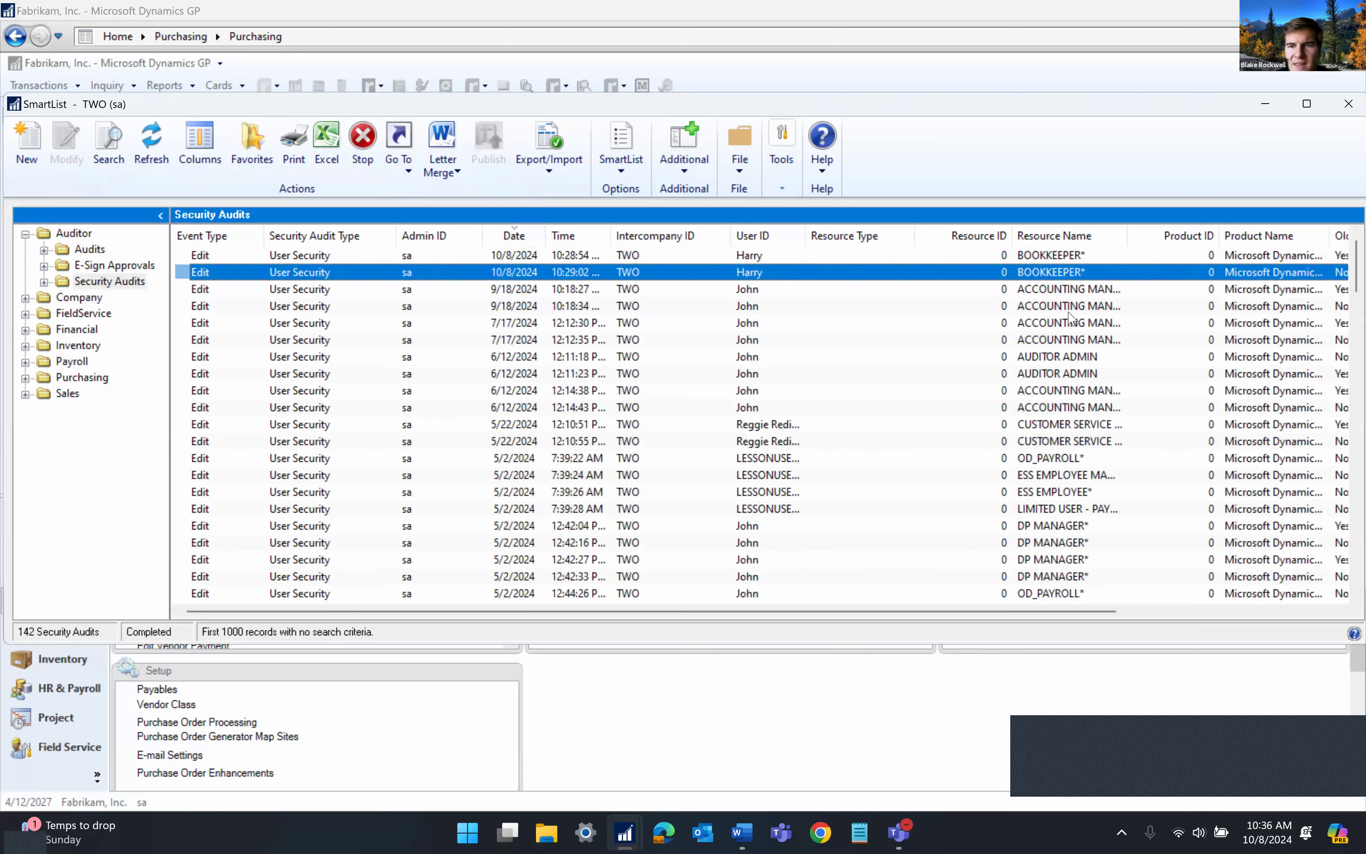
scroll(1294, 276, "right", 3)
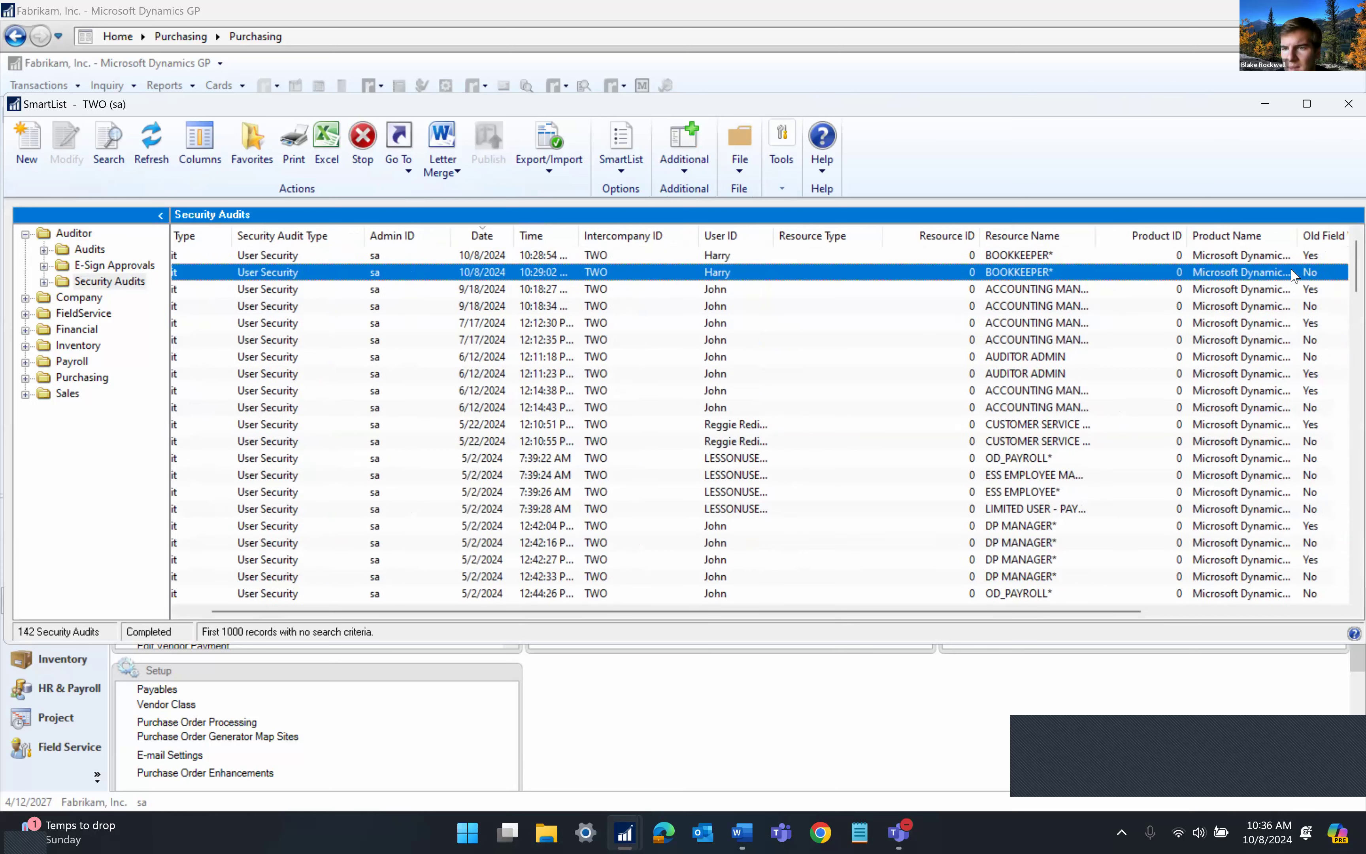
scroll(1294, 277, "right", 2)
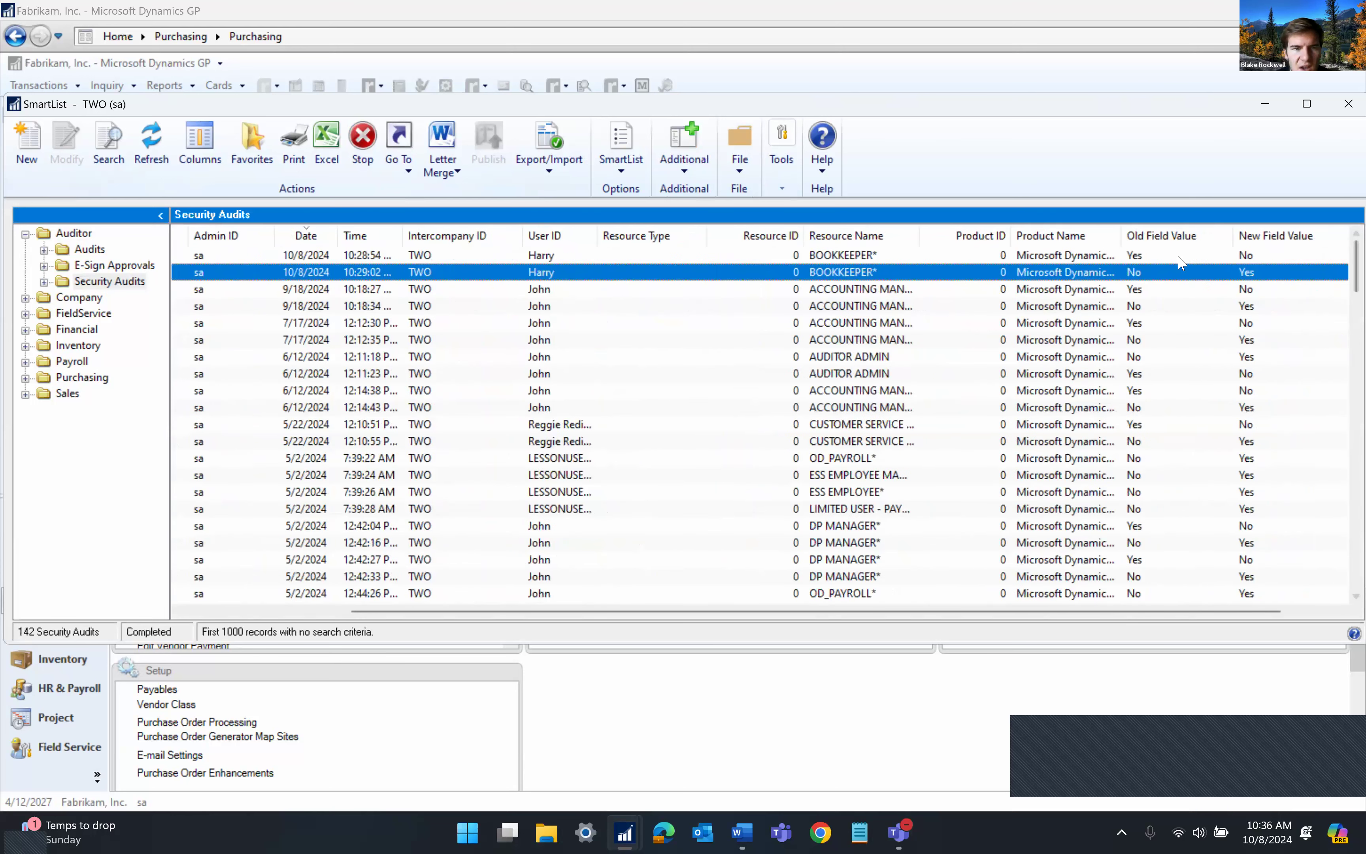
scroll(402, 275, "left", 2)
scroll(402, 275, "left", 1)
left_click(89, 249)
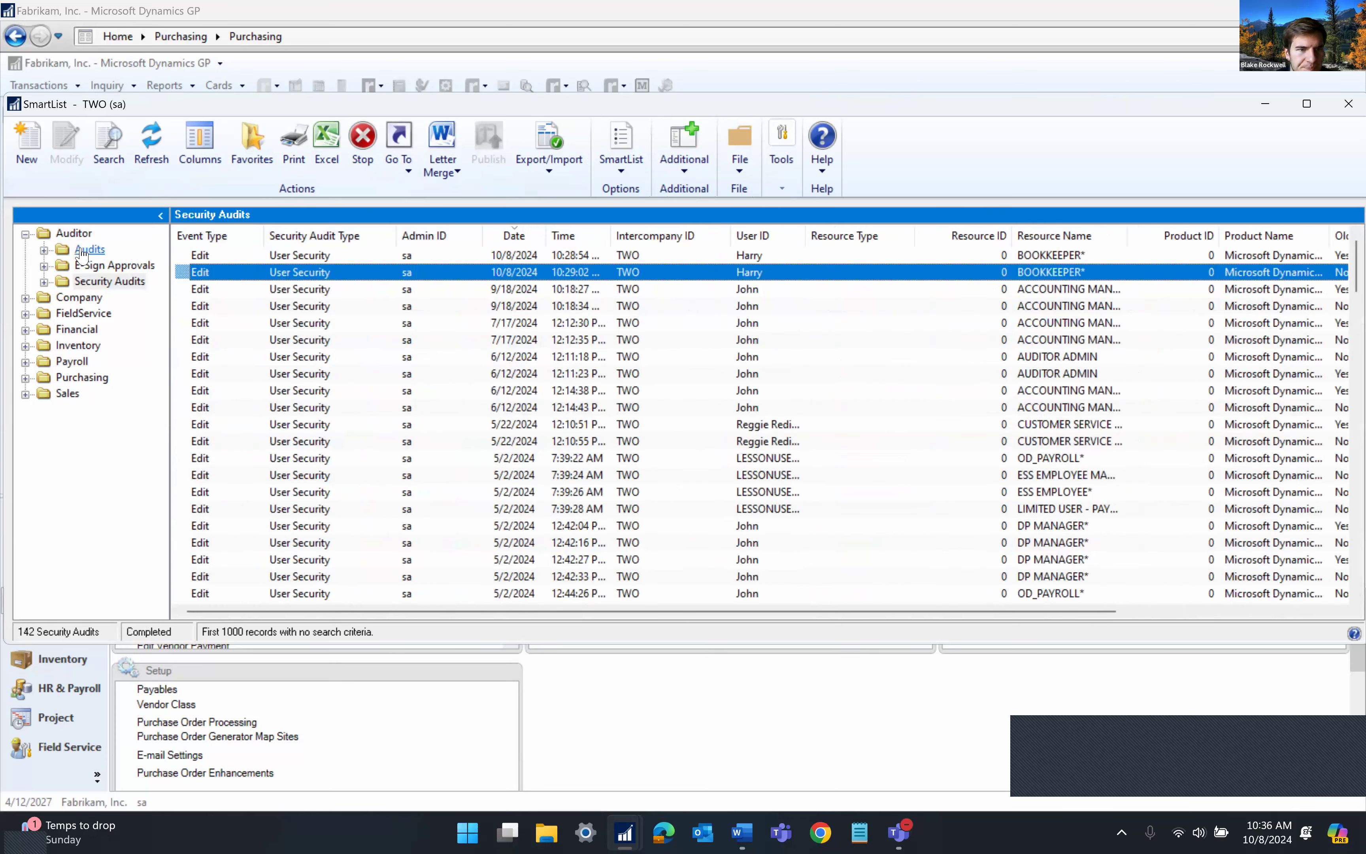
Sort Audits by Date newest first and browse the 10:24 and 10:25 entries
left_click(277, 236)
left_click(276, 237)
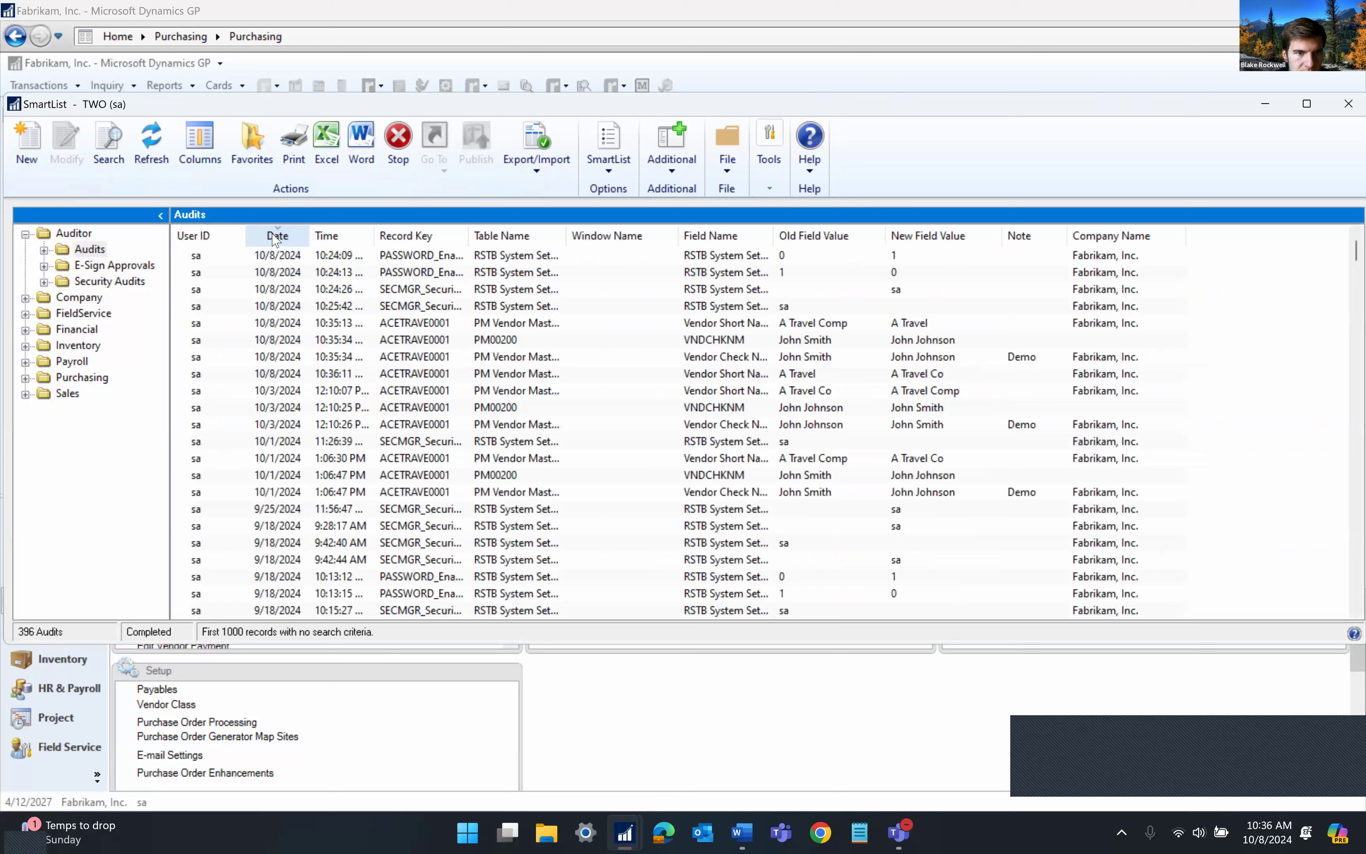
left_click(292, 261)
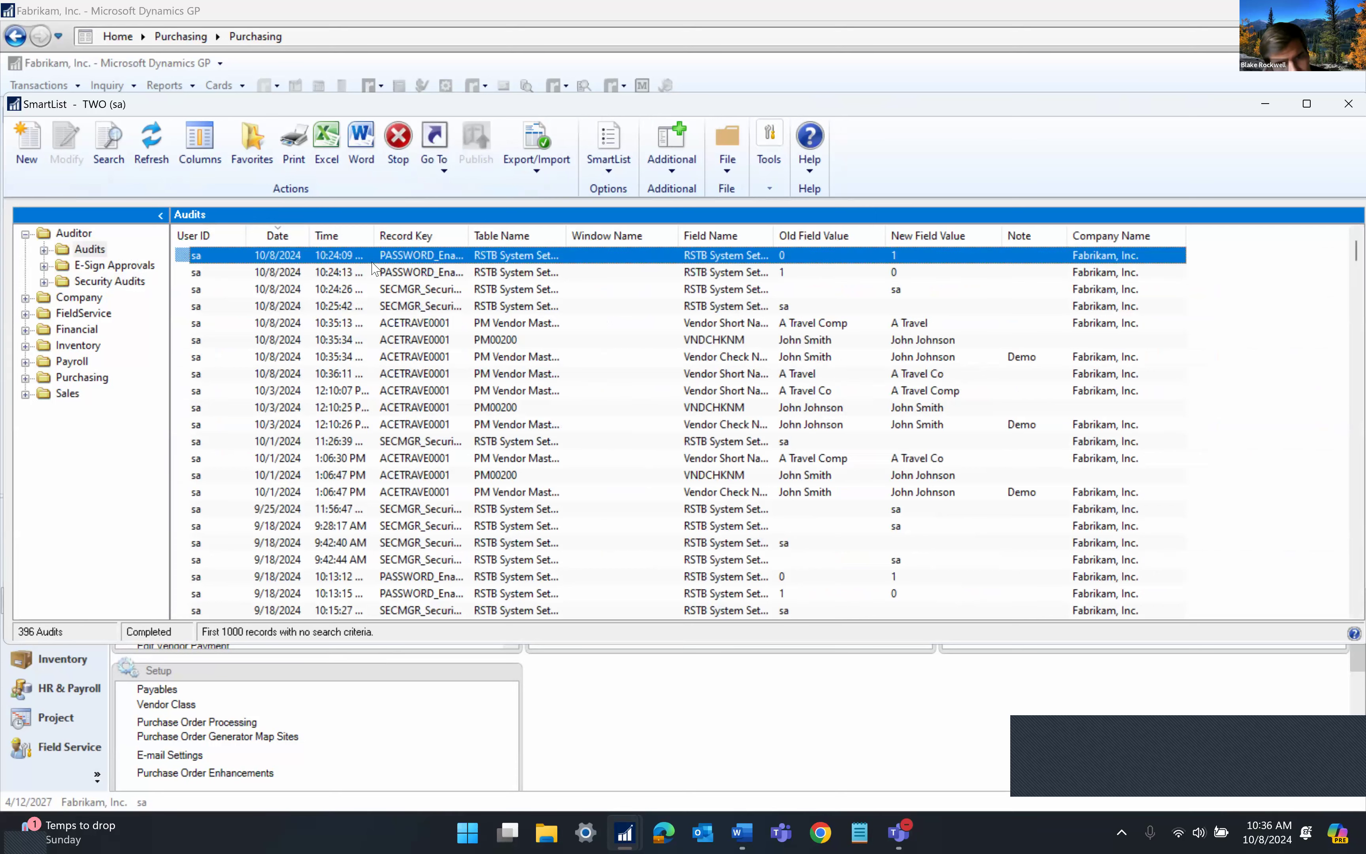
left_click(443, 308)
left_click(426, 297)
left_click(425, 312)
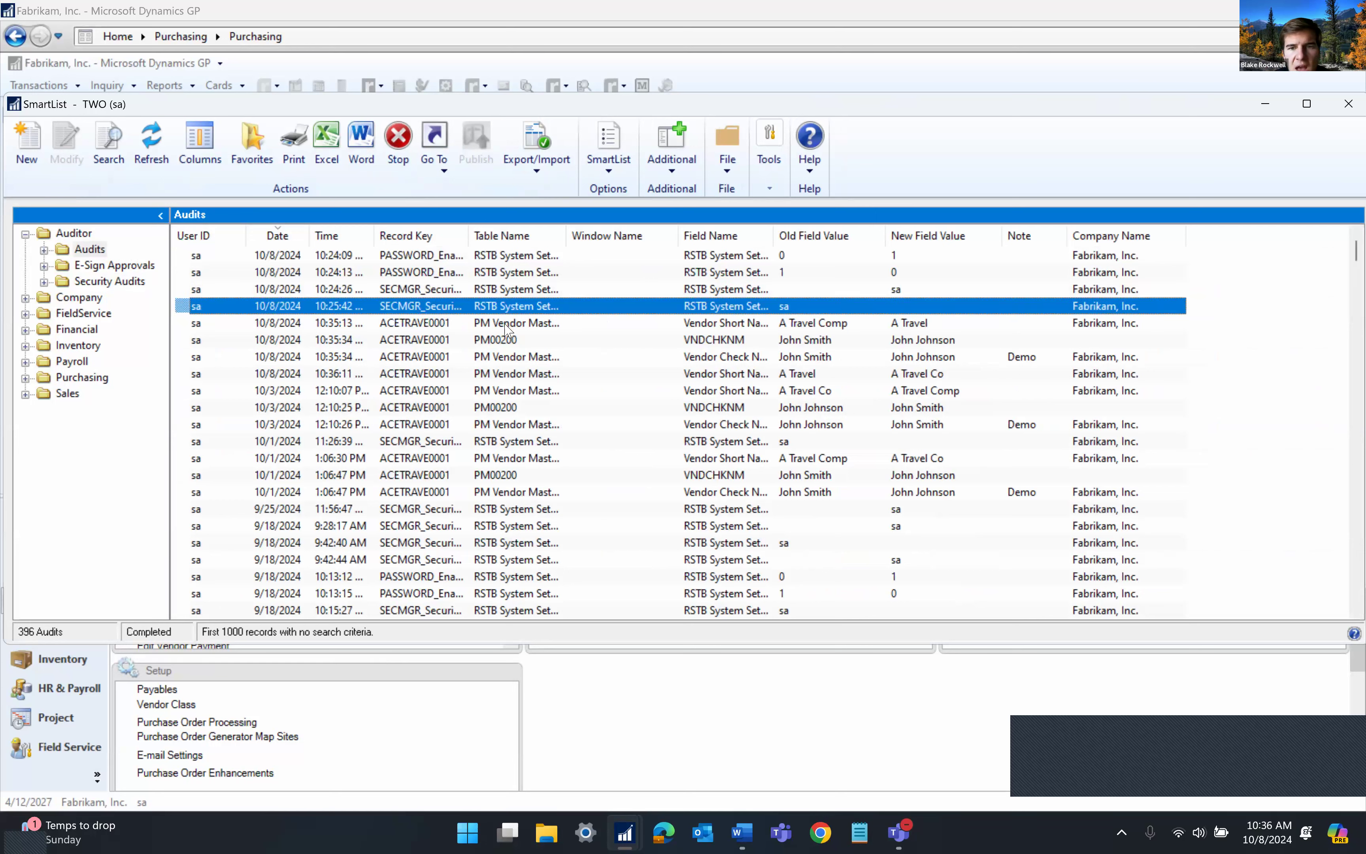
Review the 10:35 vendor entries and open details of the A Travel to A Travel Co change
left_click(559, 339)
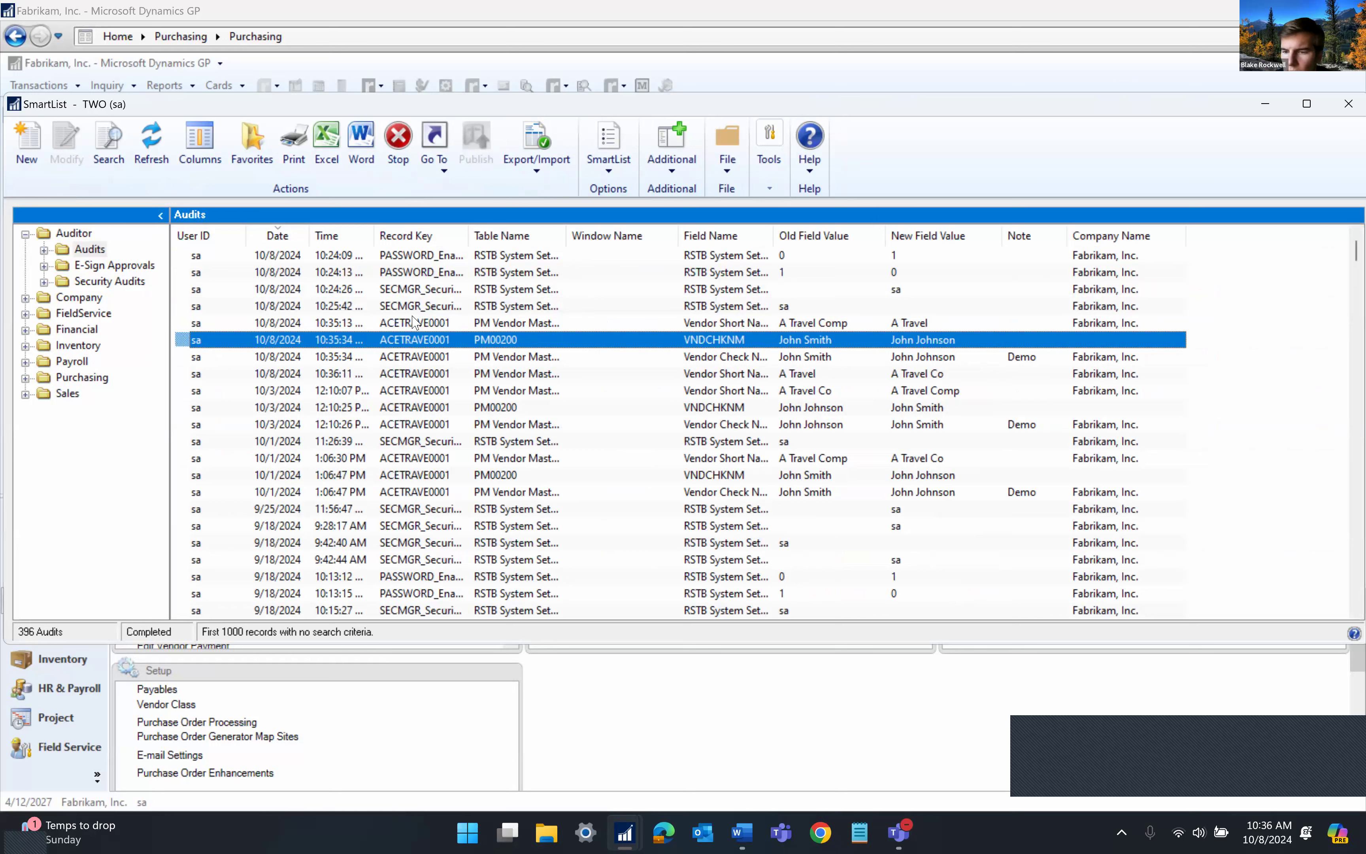
left_click(364, 323)
left_click(369, 364)
left_click(556, 375)
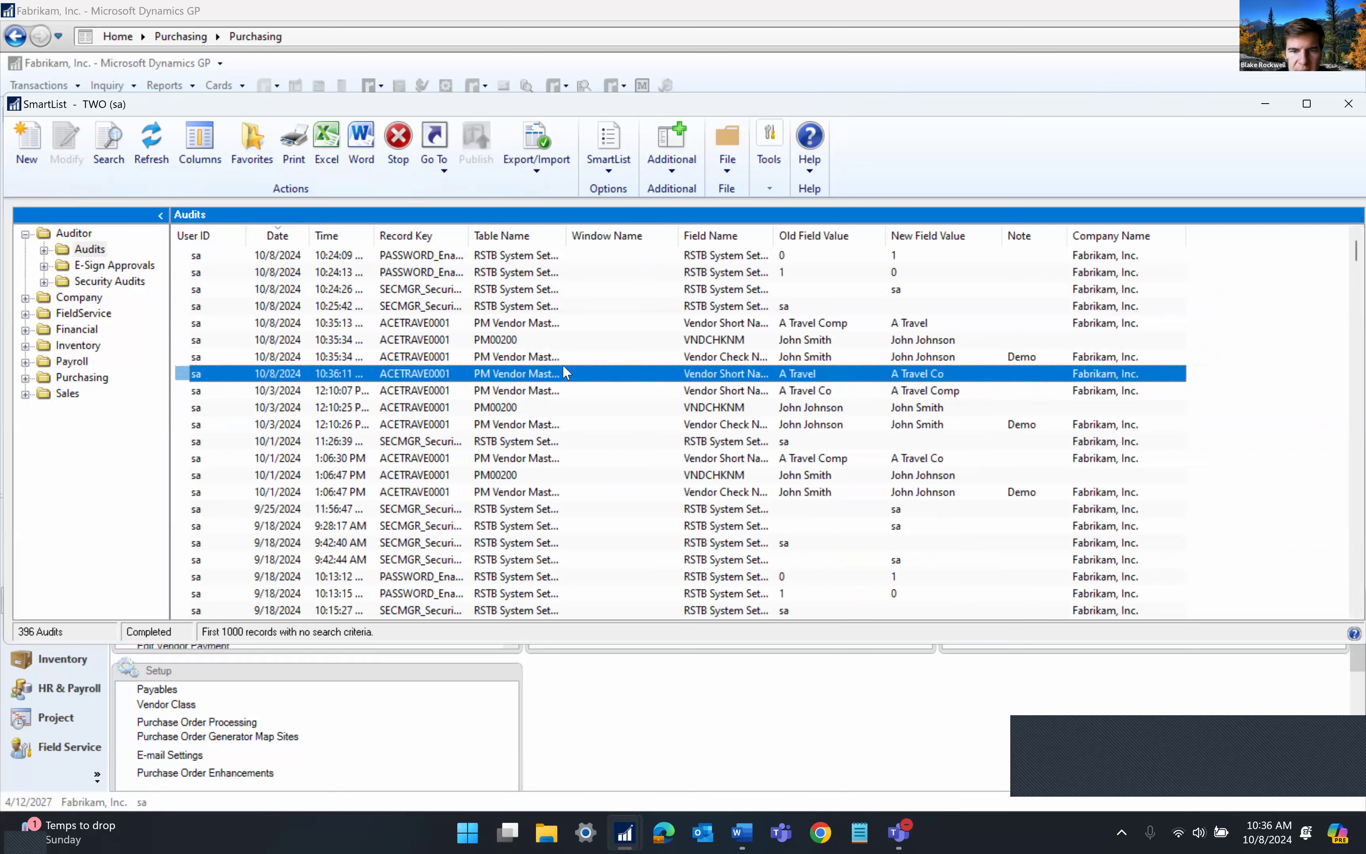
double_click(556, 375)
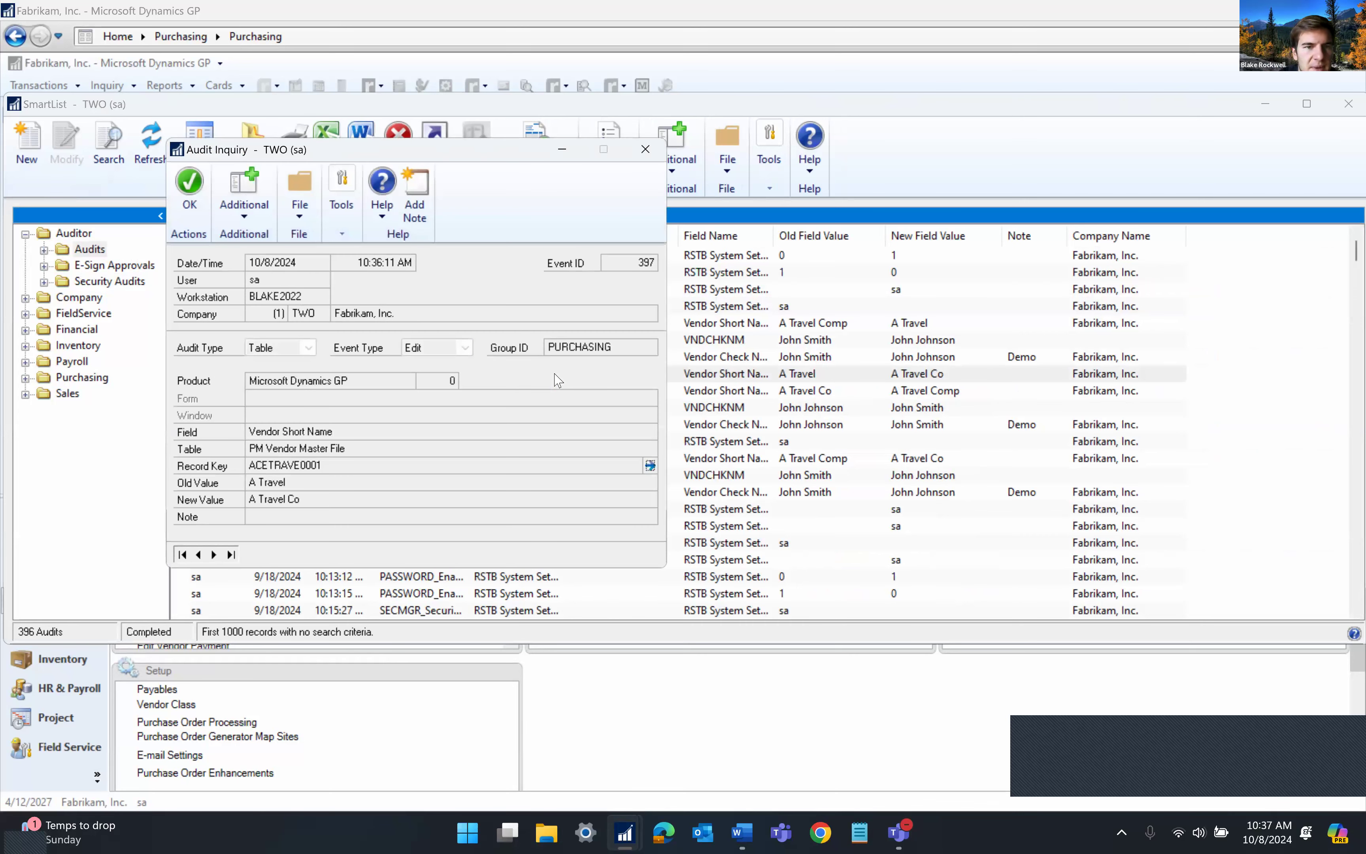
left_click_drag(404, 151, 552, 178)
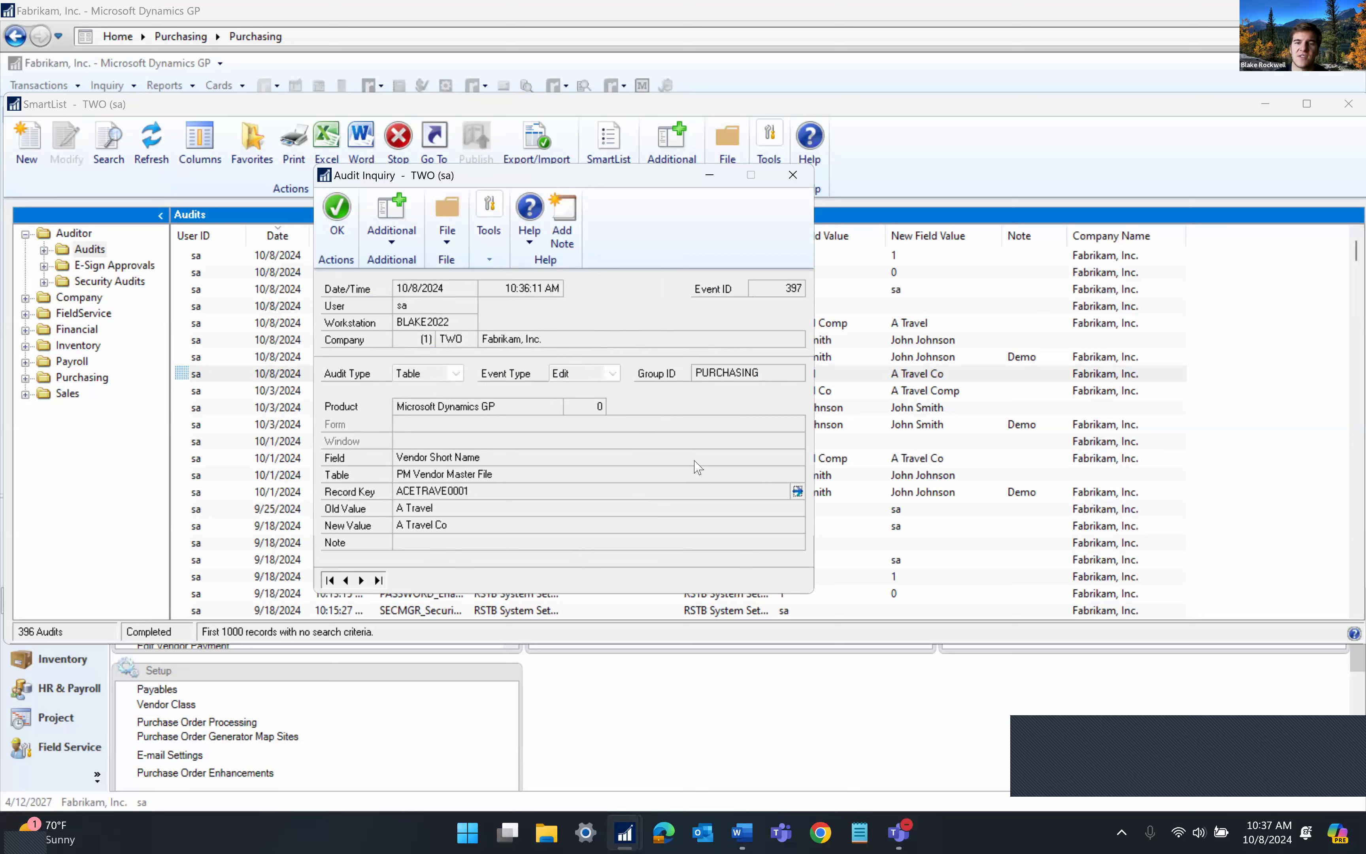
left_click(797, 491)
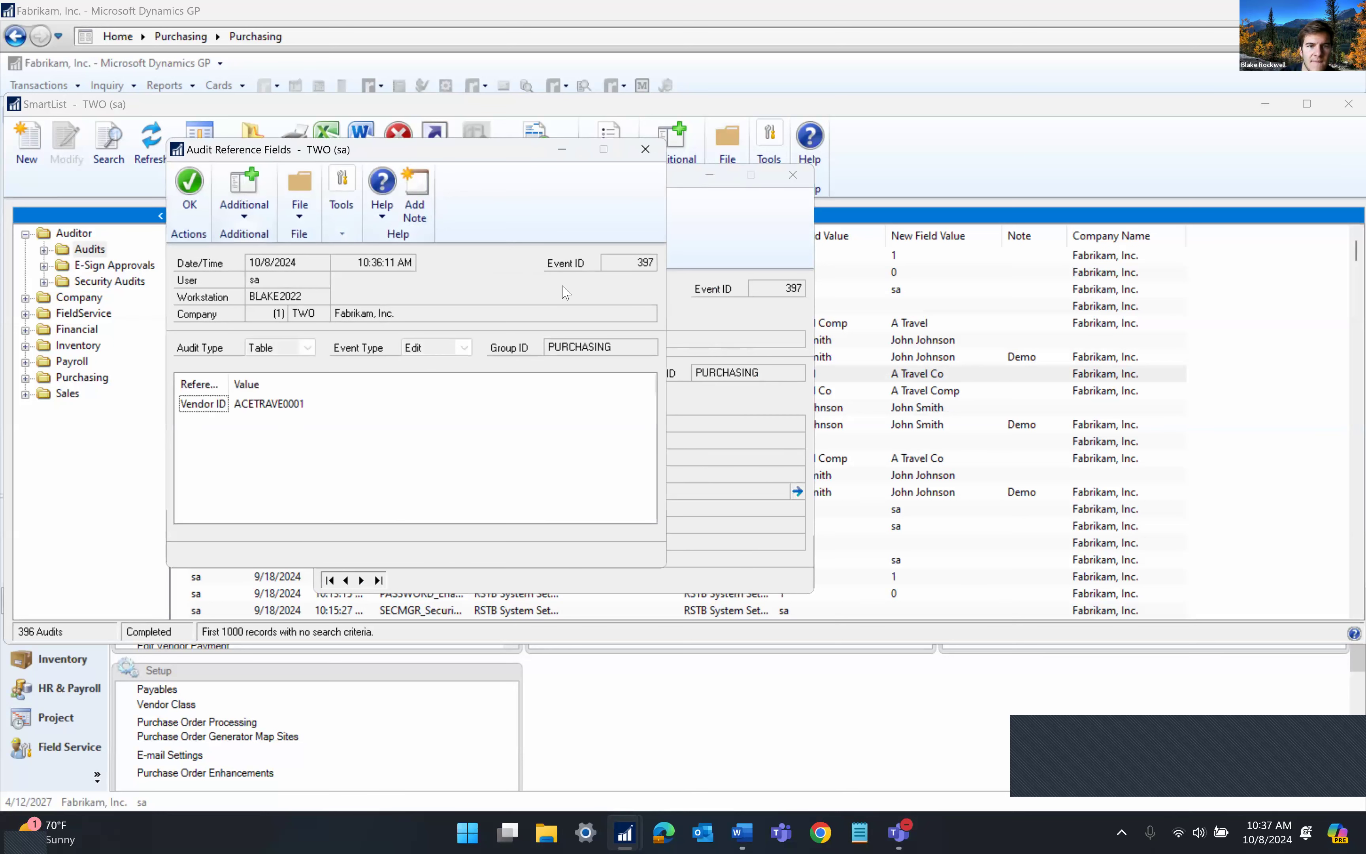
left_click(189, 186)
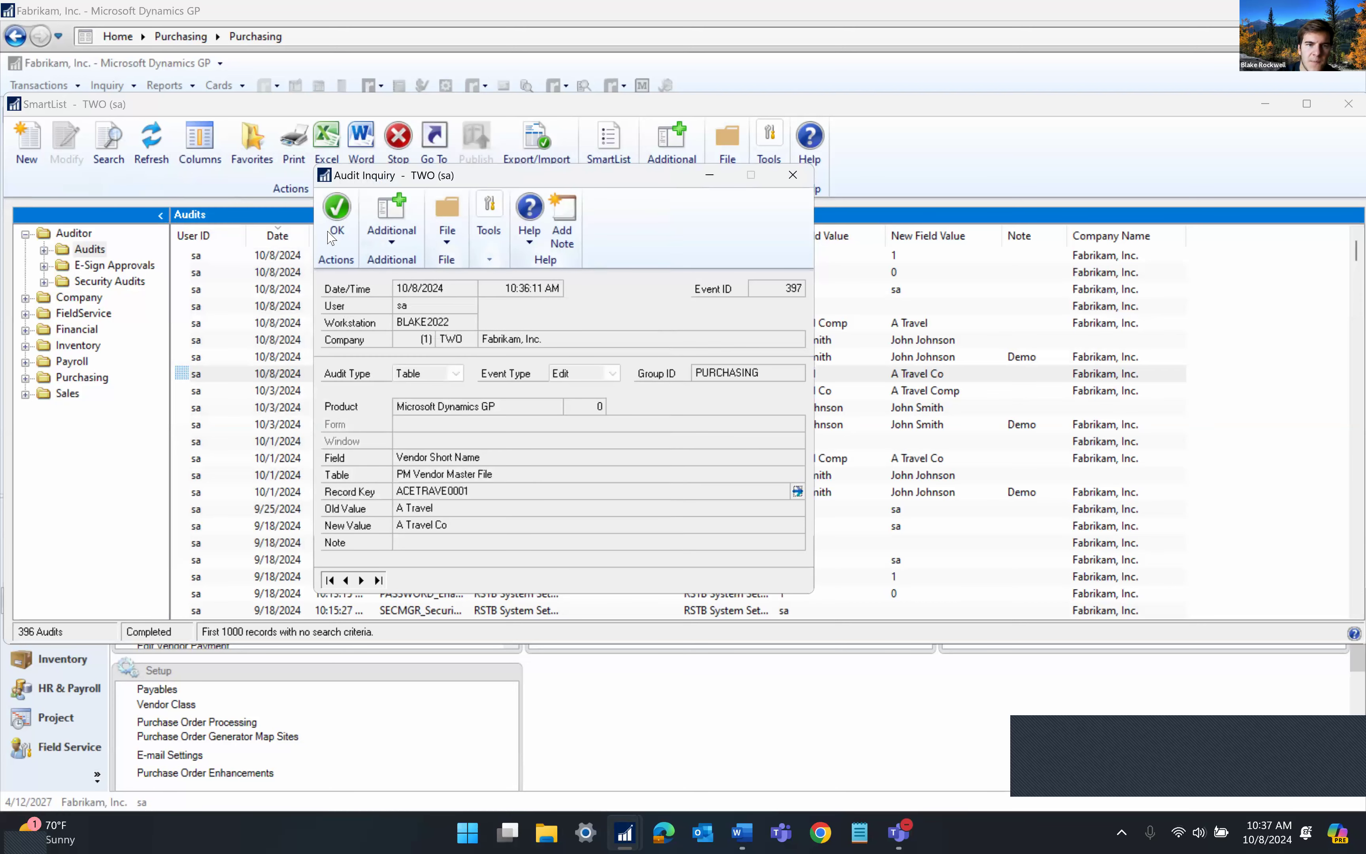
left_click(333, 234)
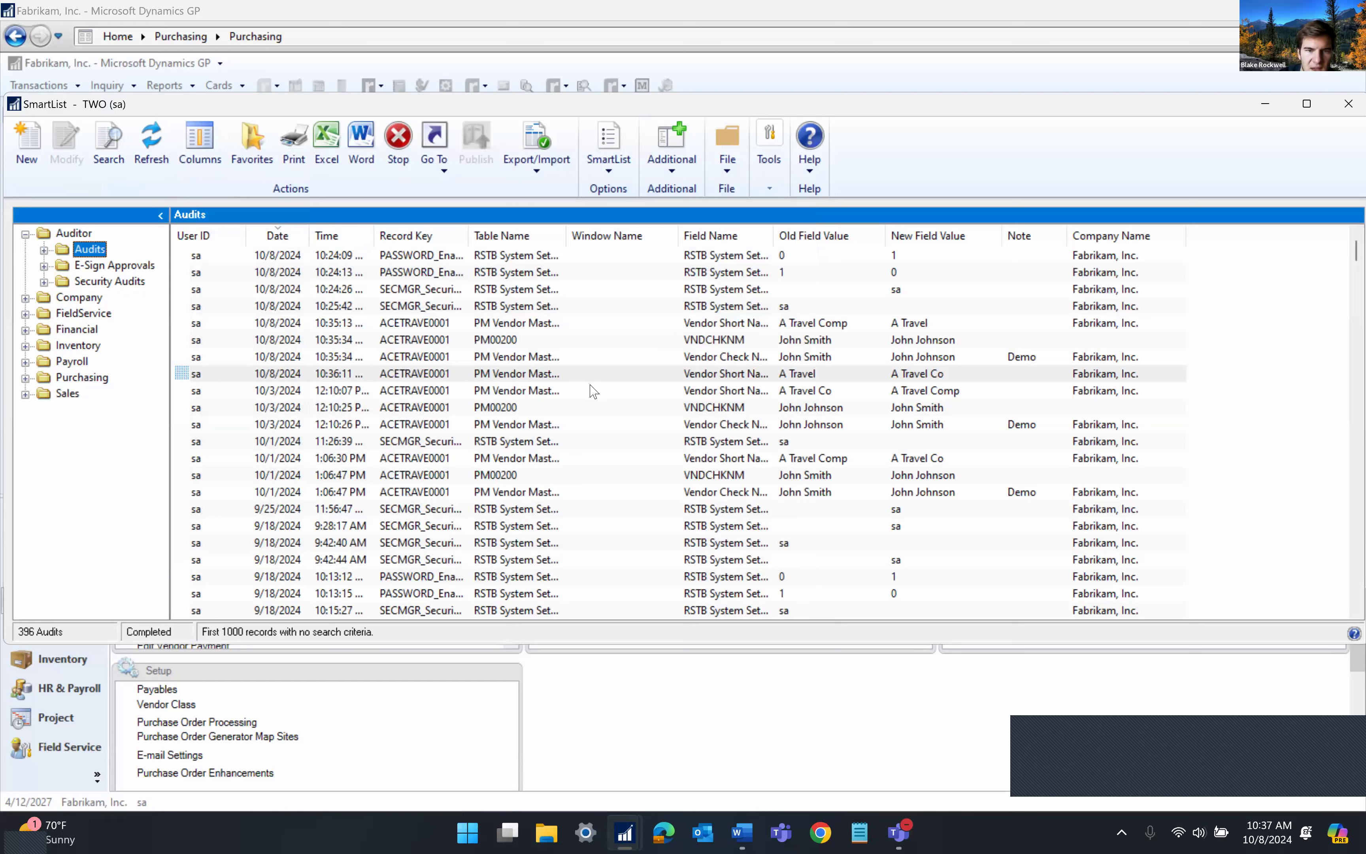
left_click(589, 390)
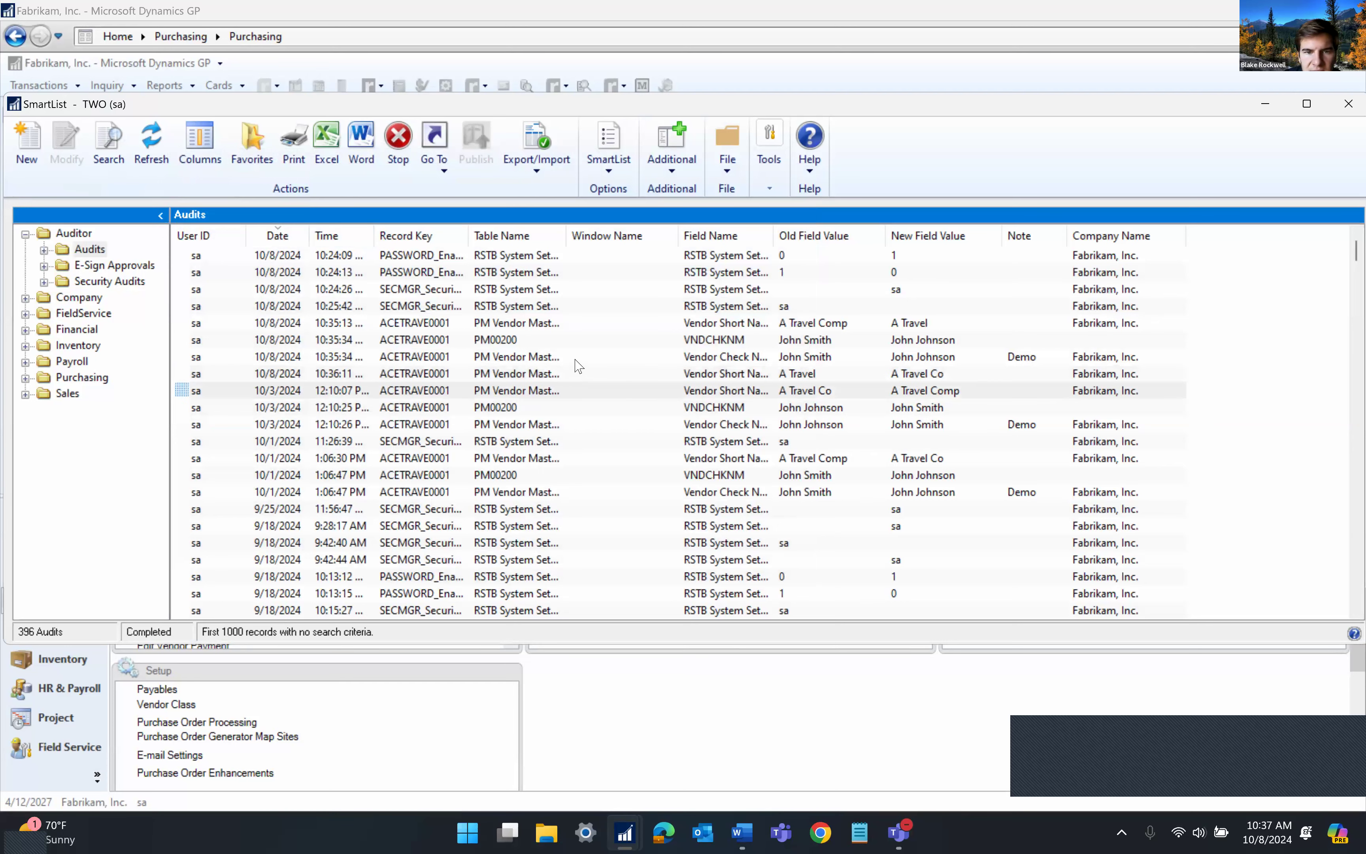
left_click(577, 358)
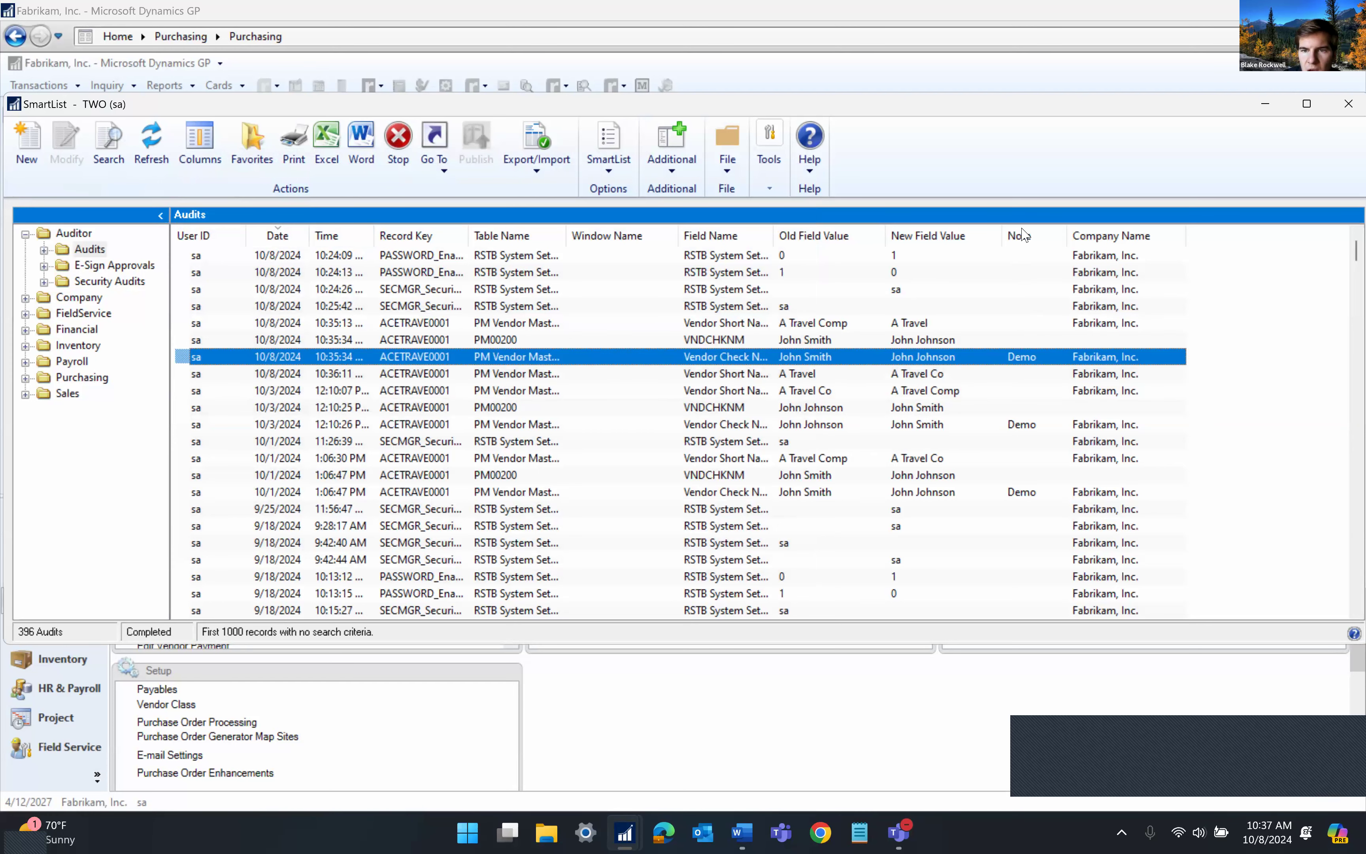
double_click(623, 360)
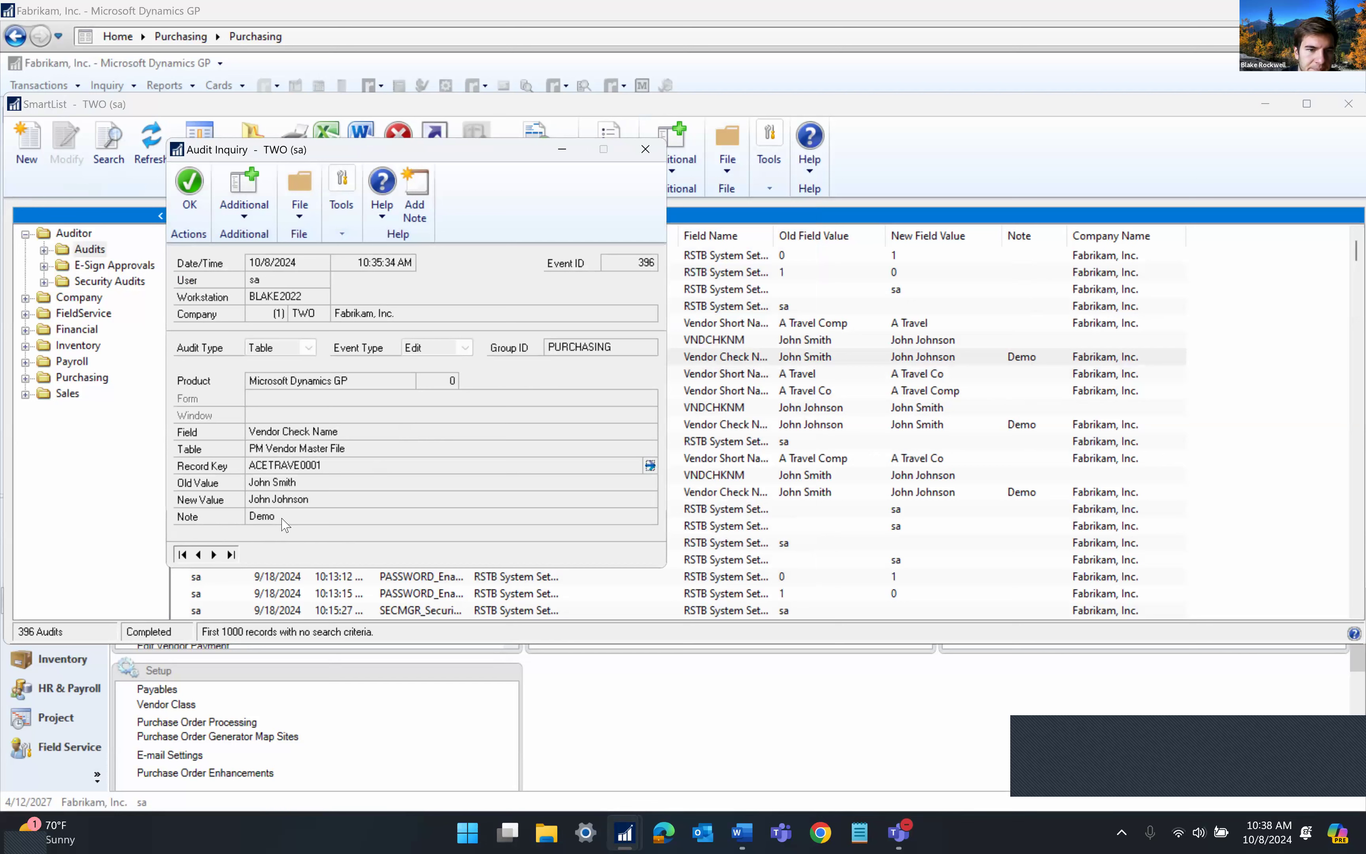
left_click(645, 152)
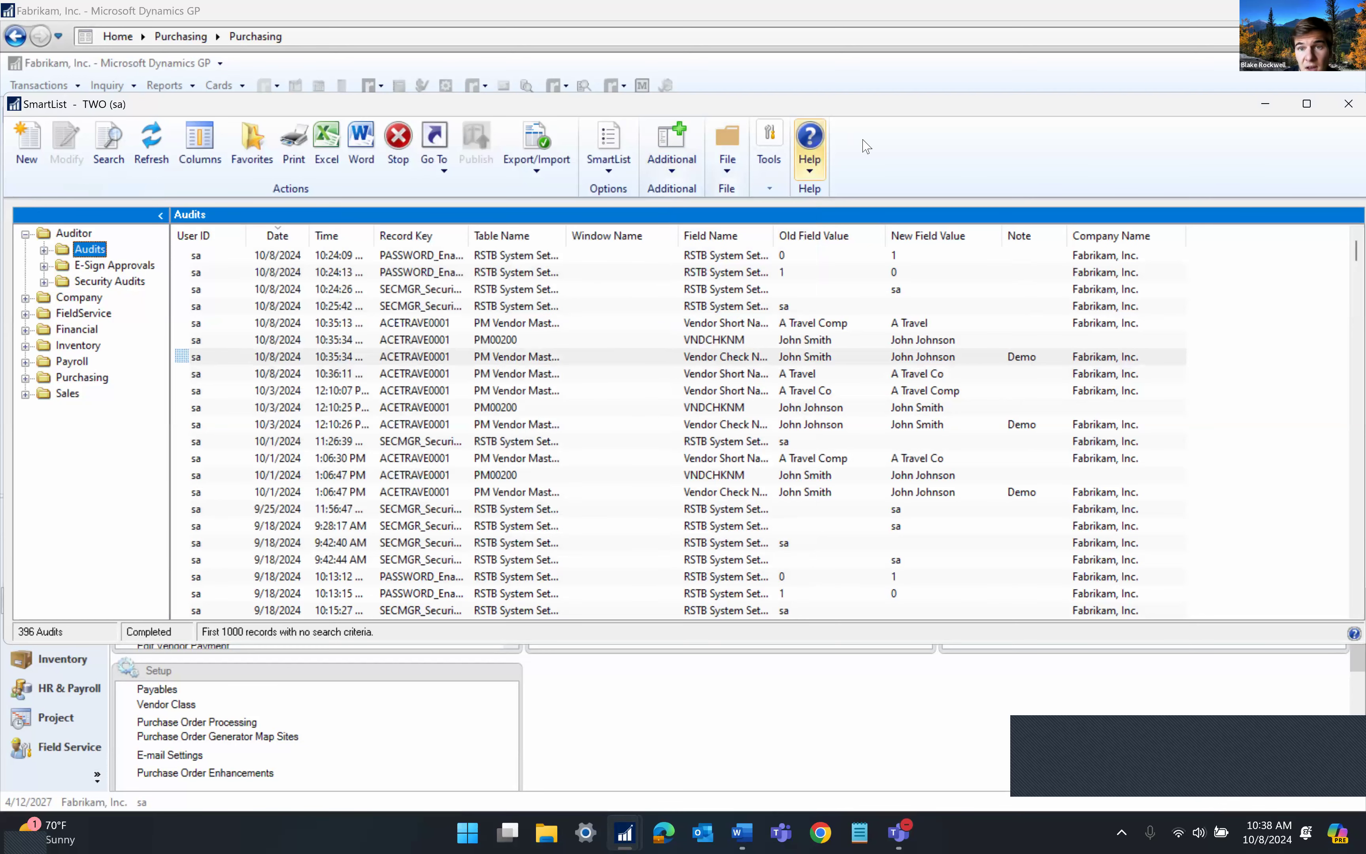
Close the SmartList window to return to the Purchasing page
left_click(1349, 104)
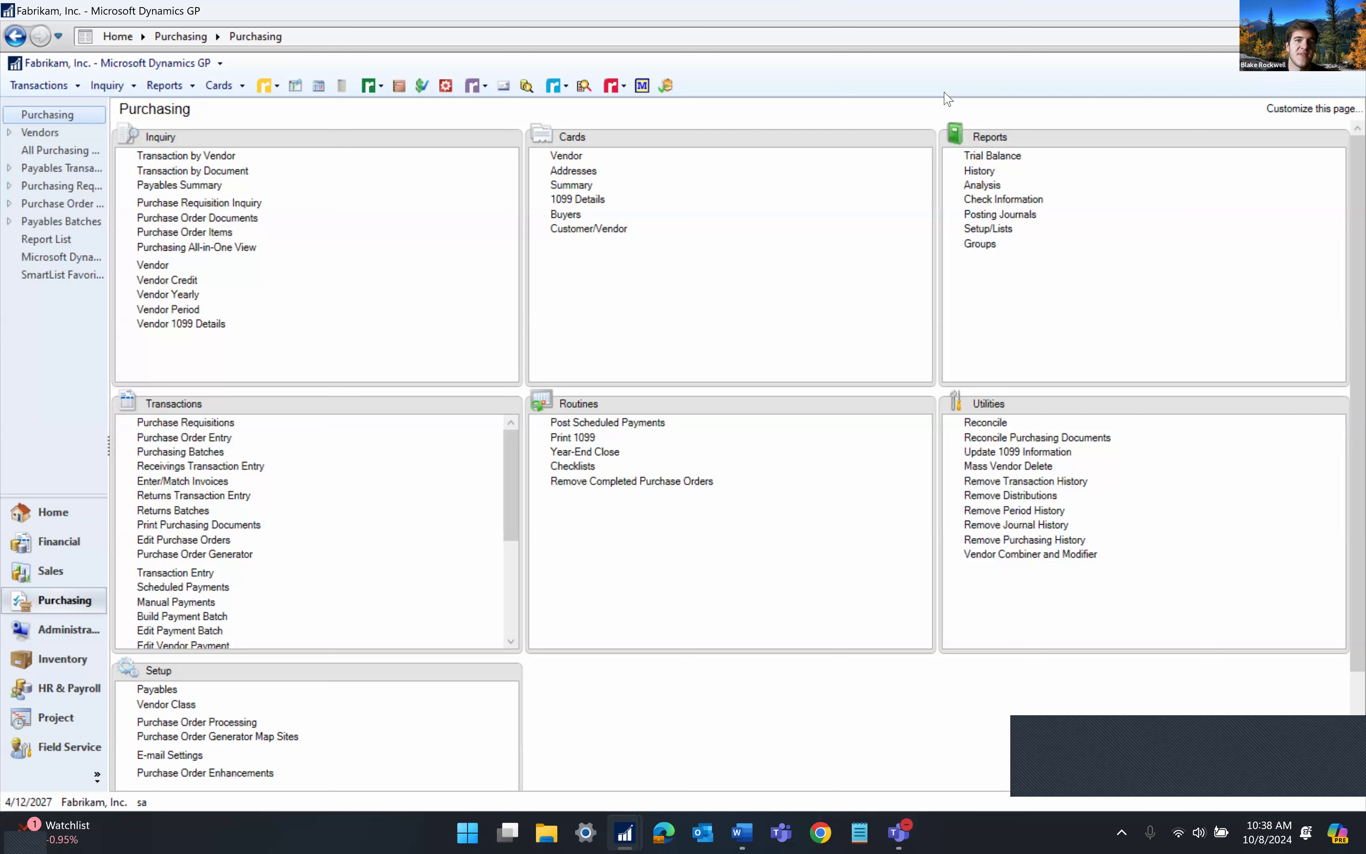
left_click(485, 85)
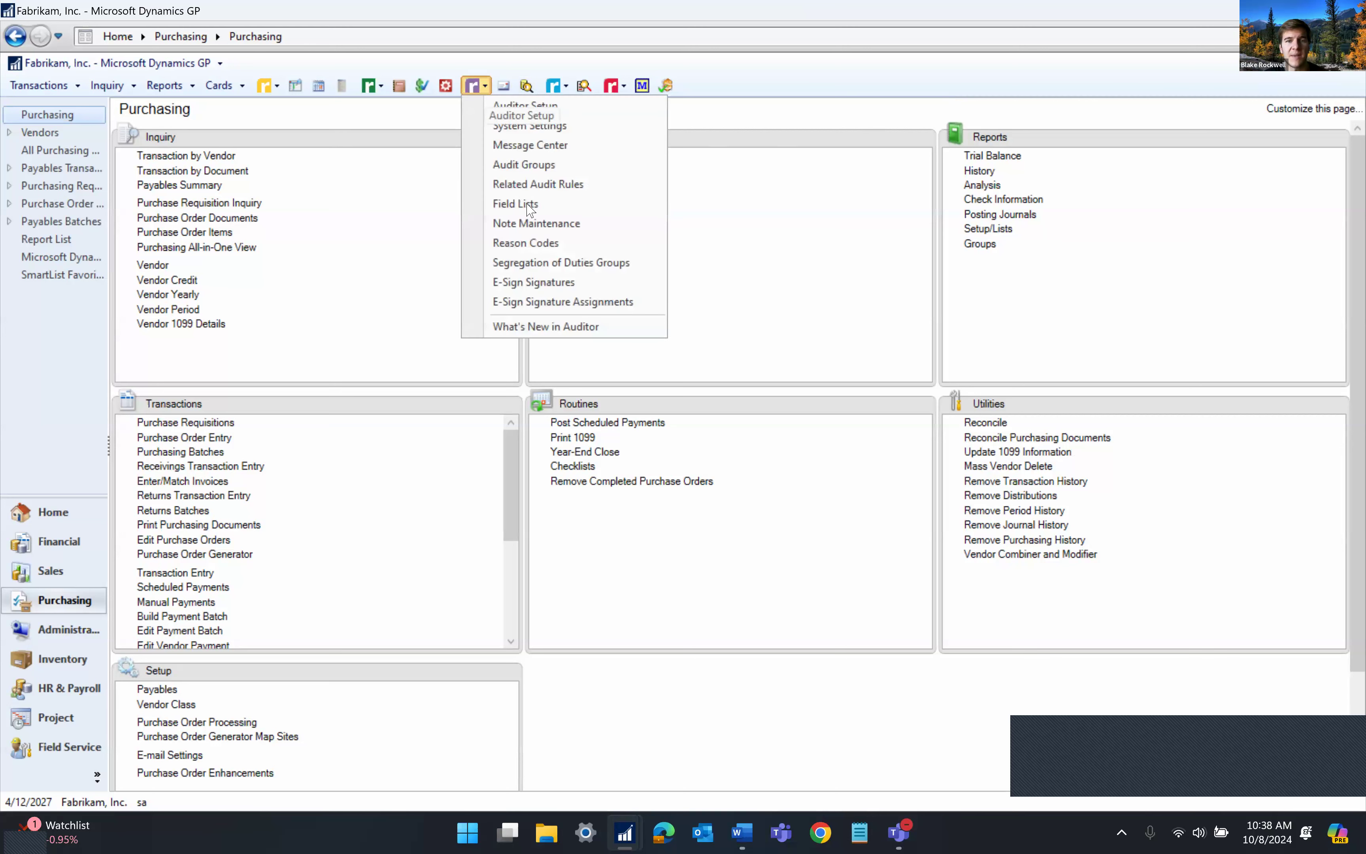
left_click(746, 244)
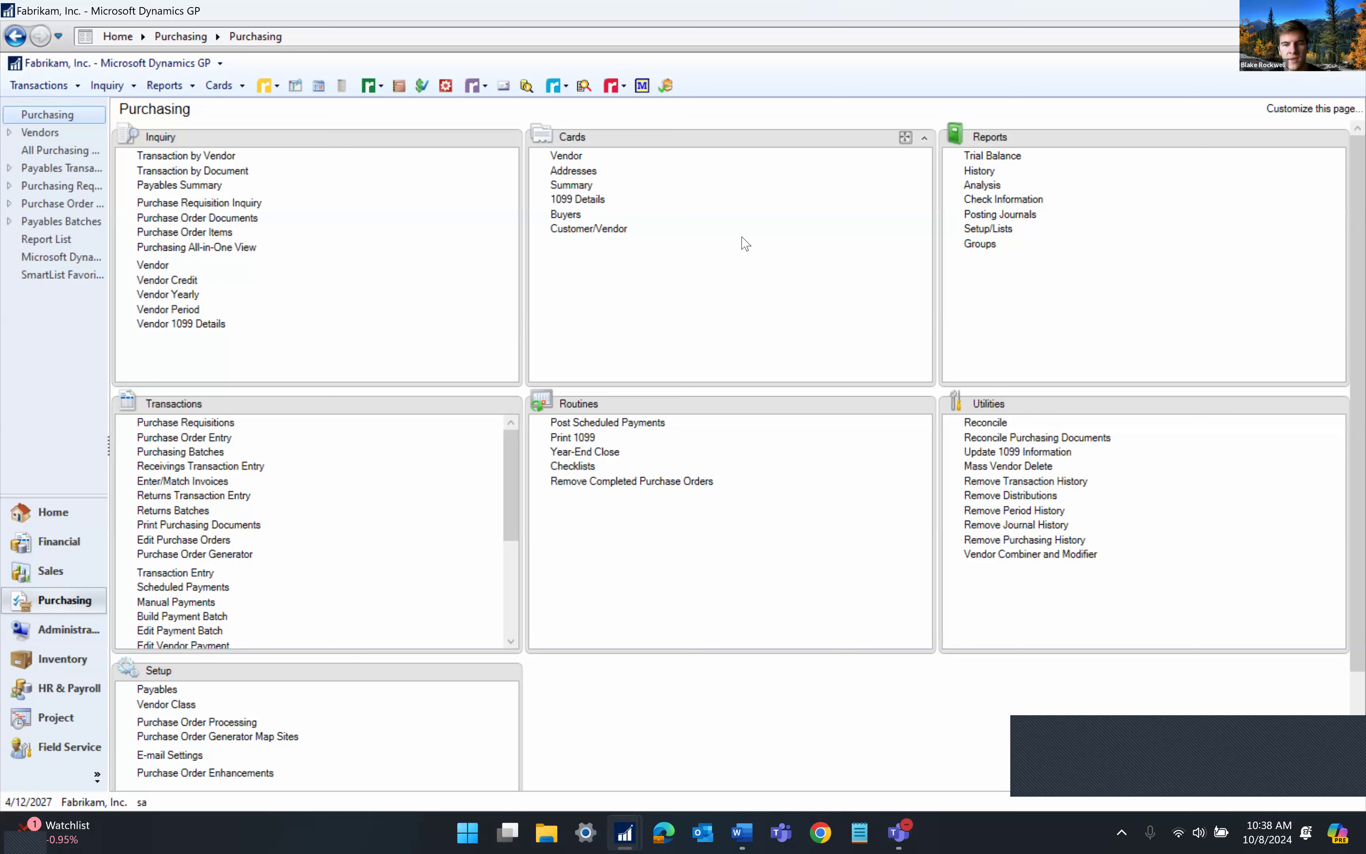
mouse_move(633, 831)
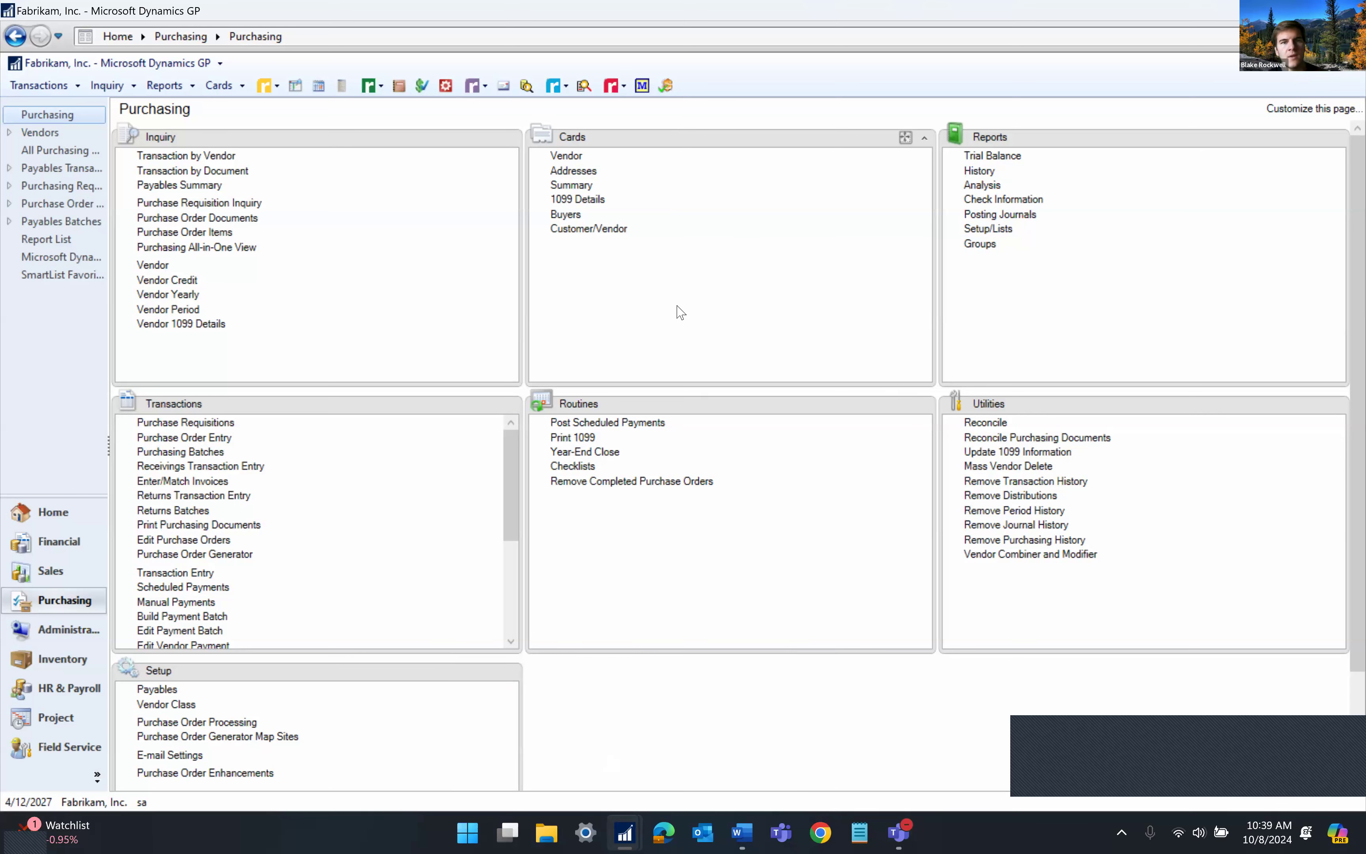
left_click(471, 85)
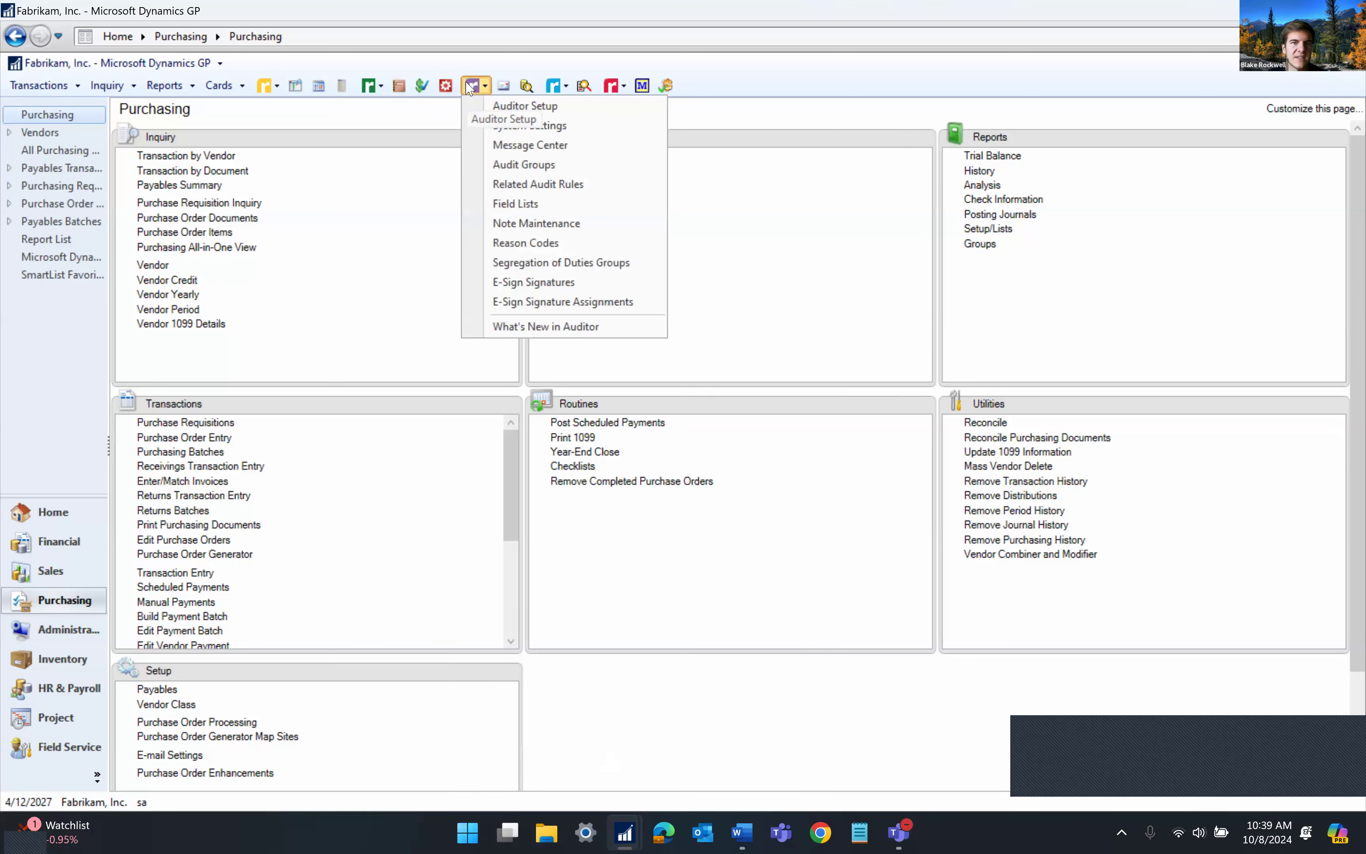
left_click(306, 120)
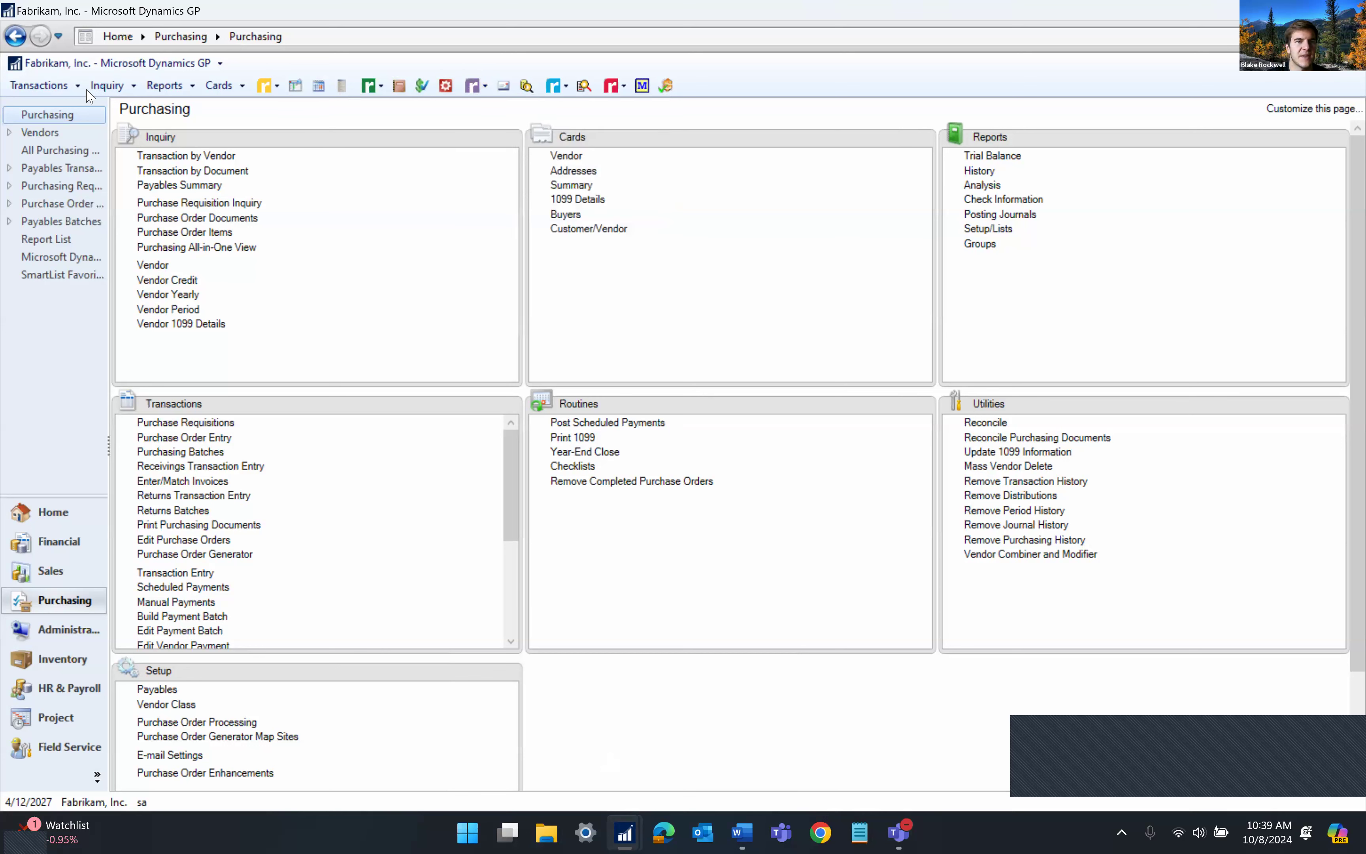
Open the Journal Voucher Roadmap and display journal entries 3333 to 9999
left_click(105, 87)
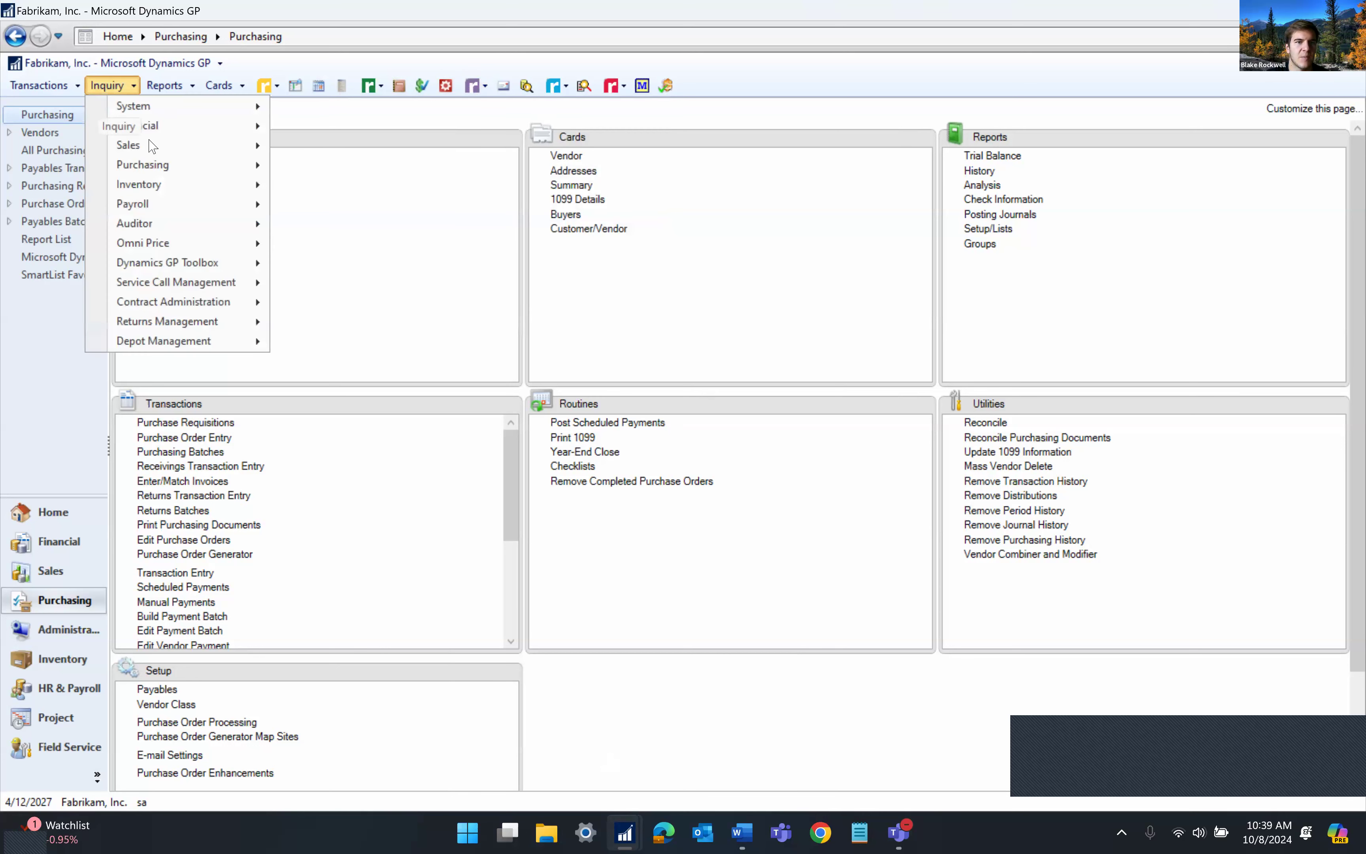
mouse_move(181, 225)
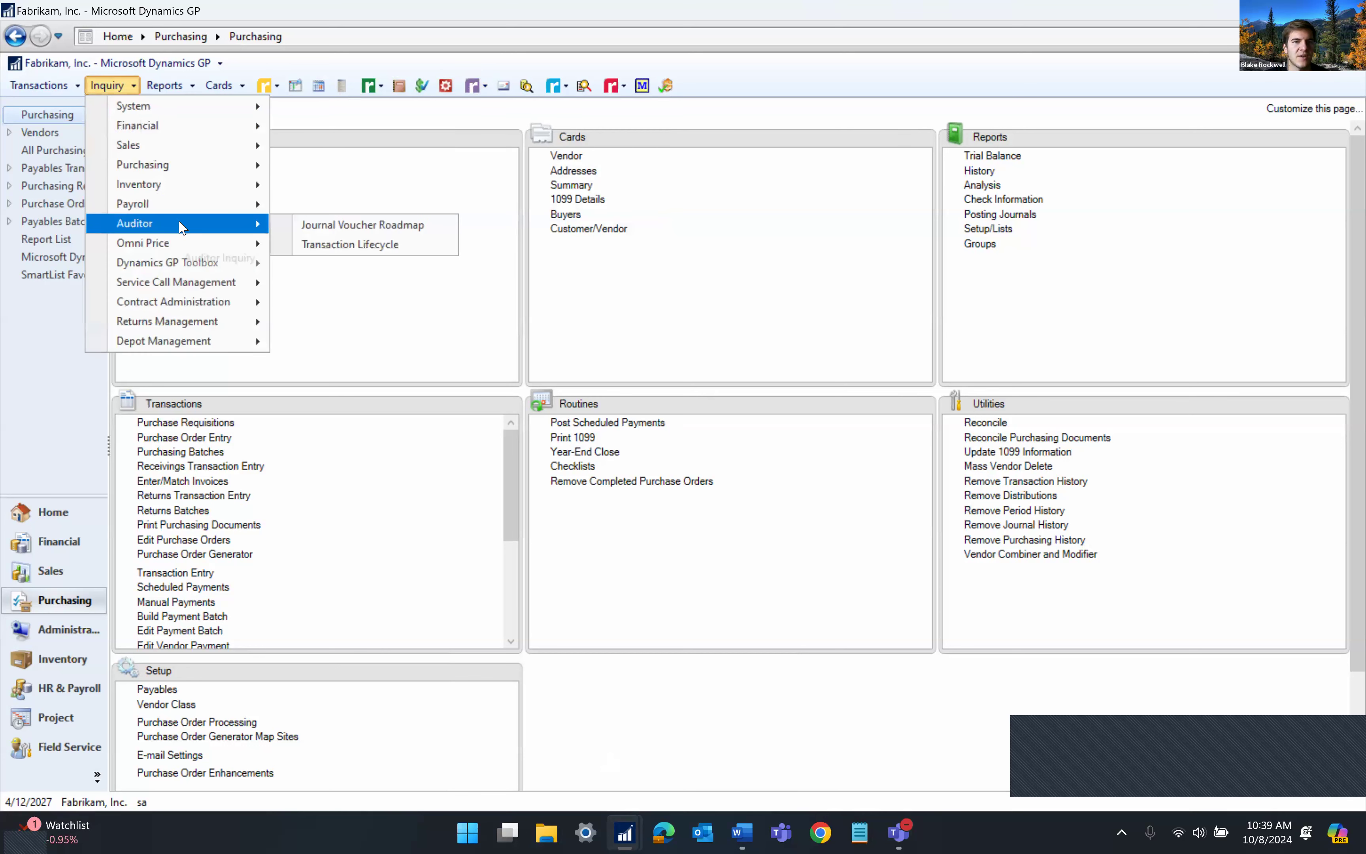
left_click(337, 234)
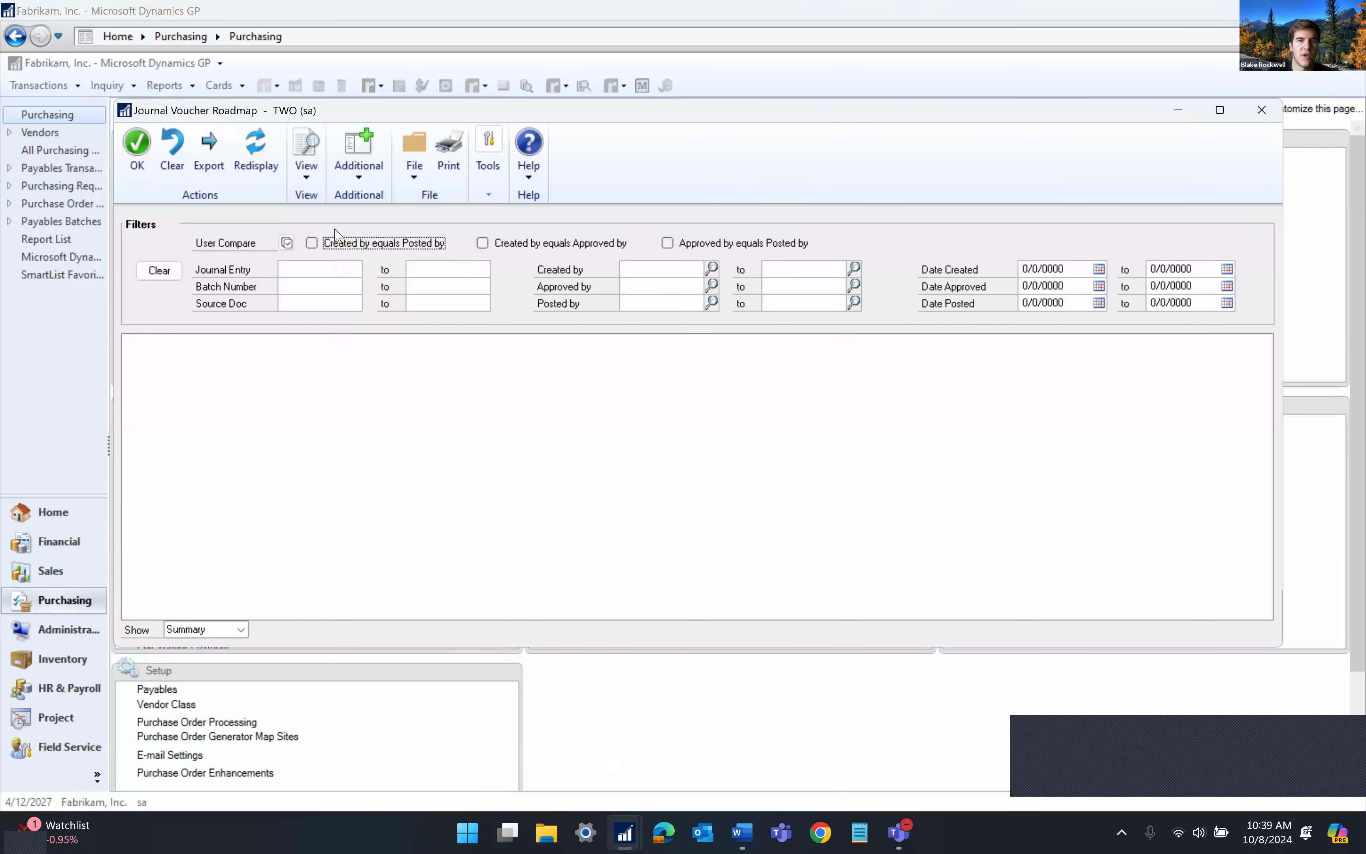
left_click(318, 268)
type("3333")
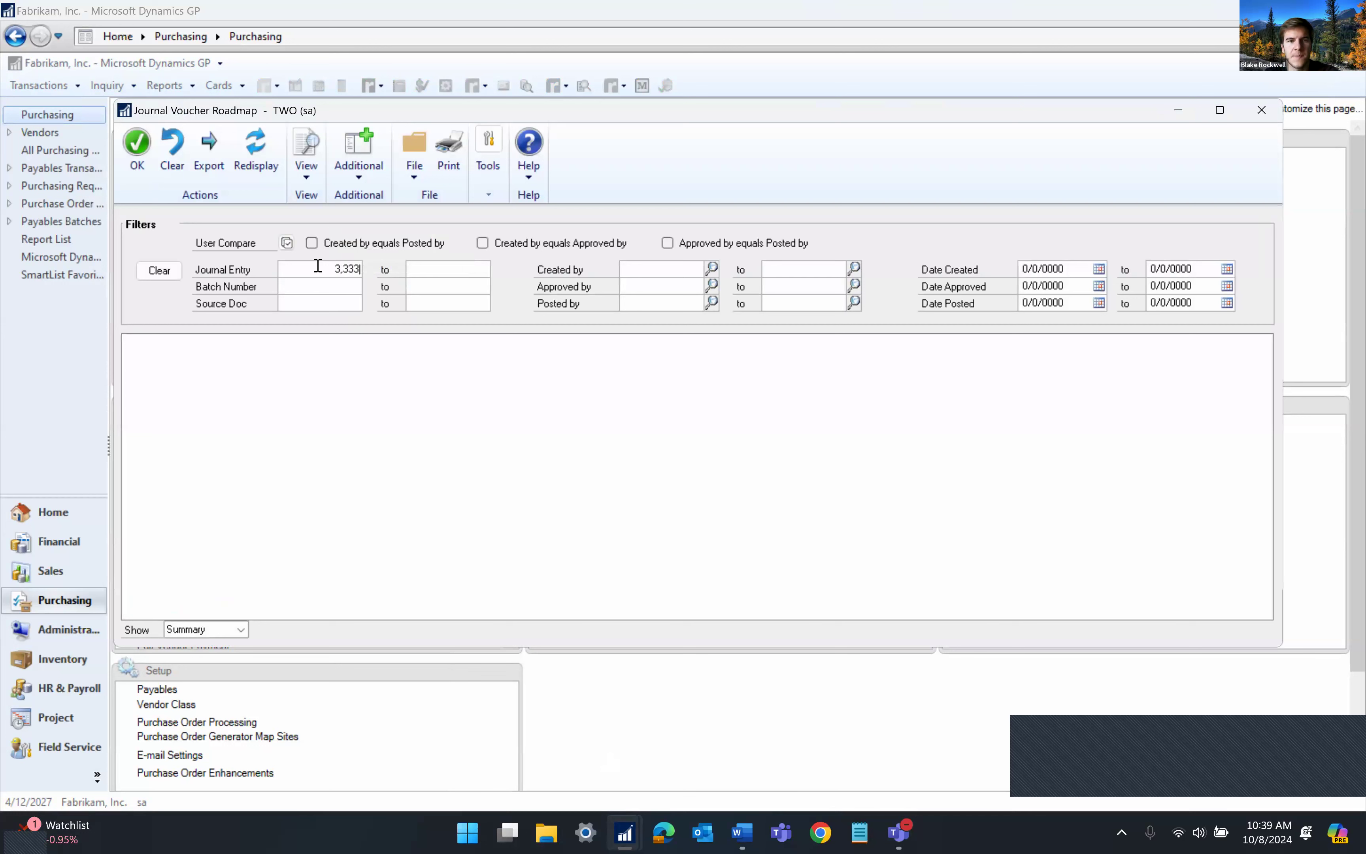
left_click(448, 269)
type("999")
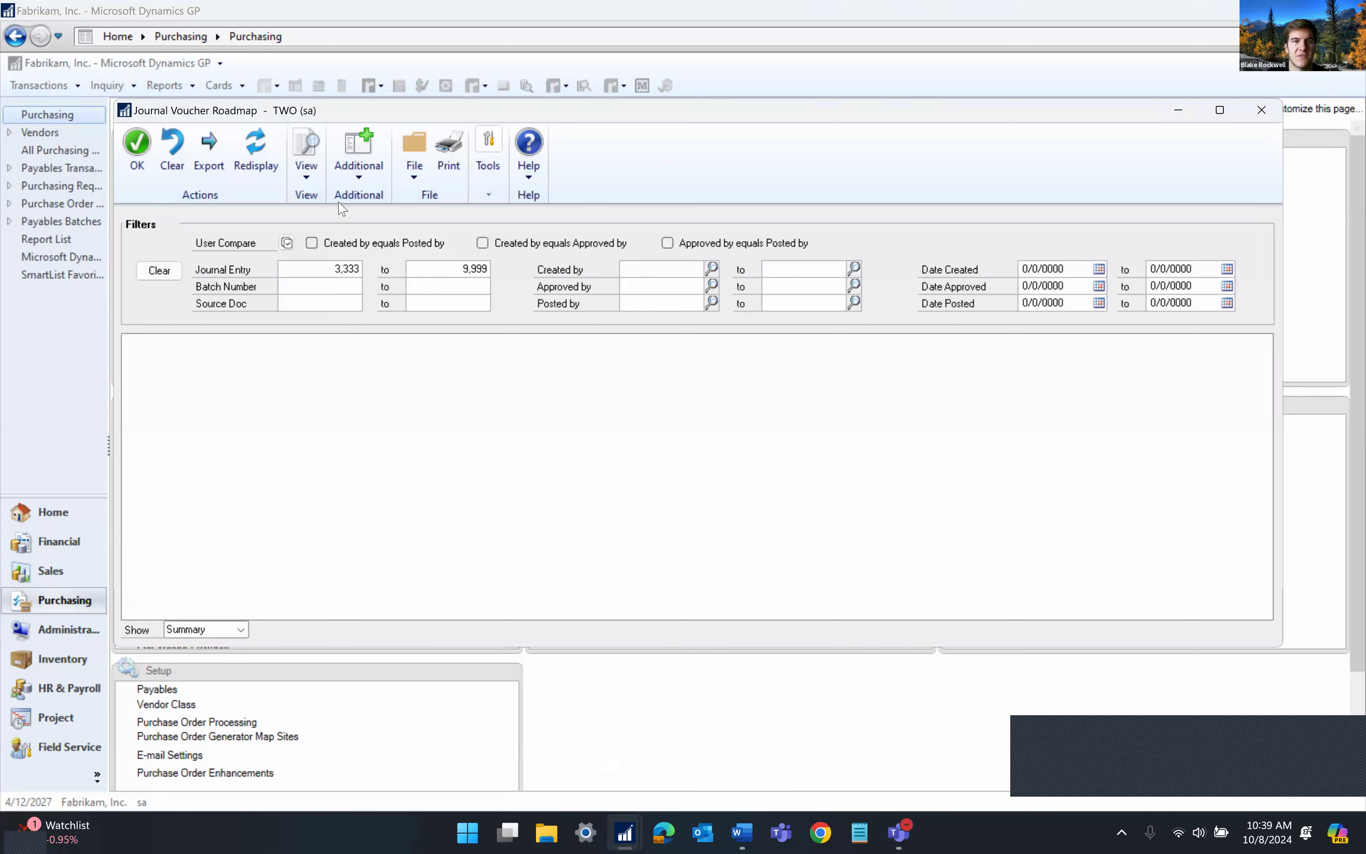
left_click(258, 161)
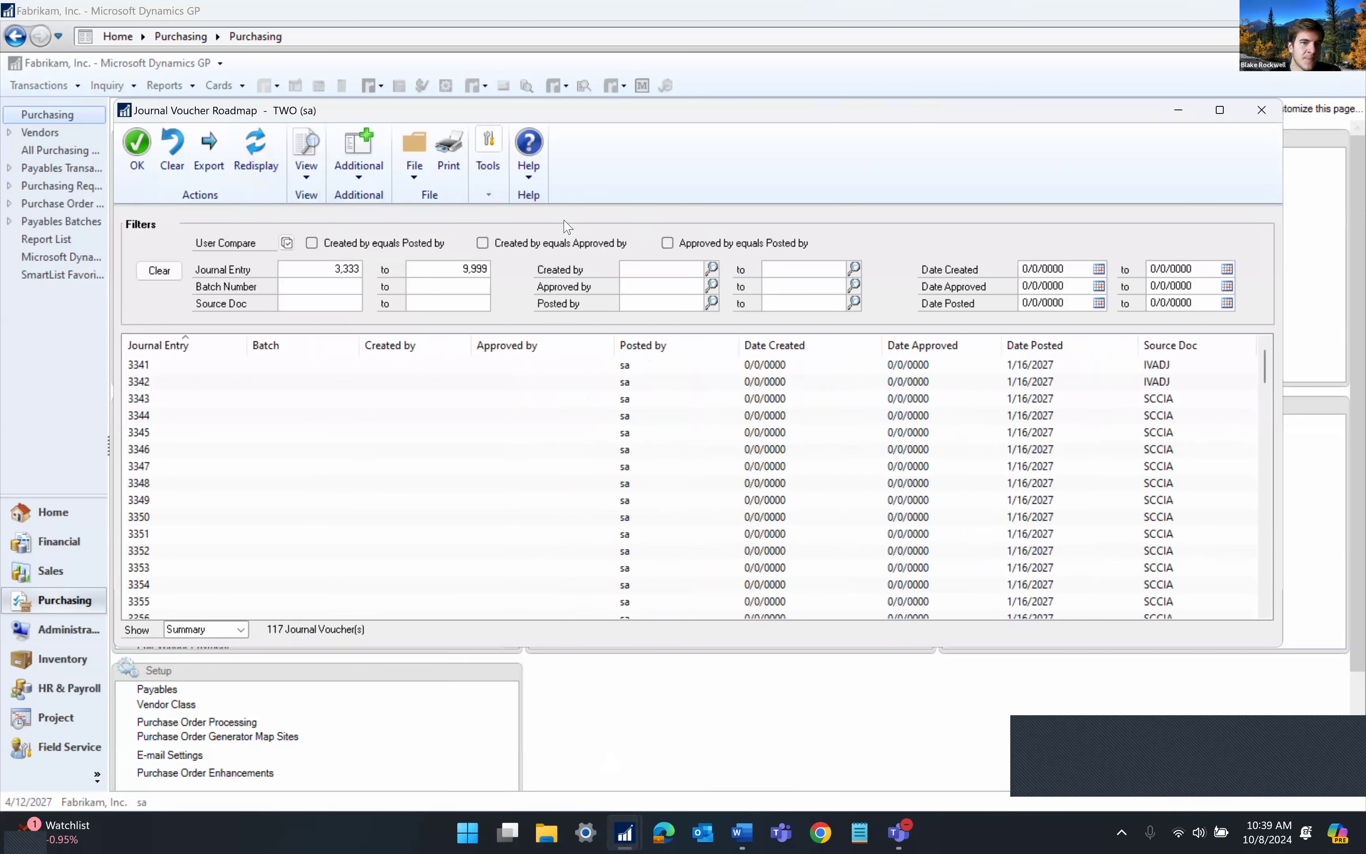
Filter to vouchers where Created by equals Posted by, redisplay the 6 results, and close
left_click(394, 245)
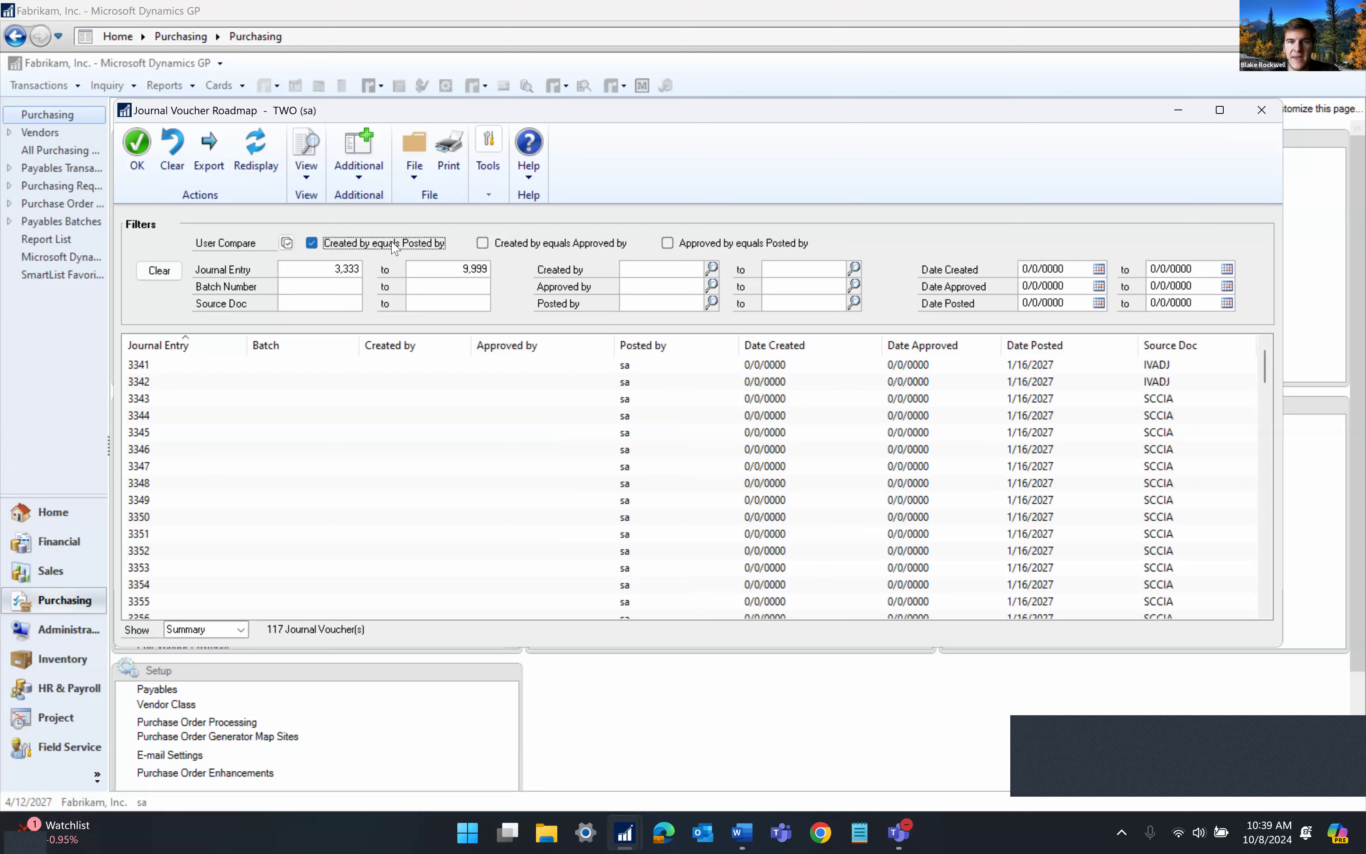
left_click(257, 164)
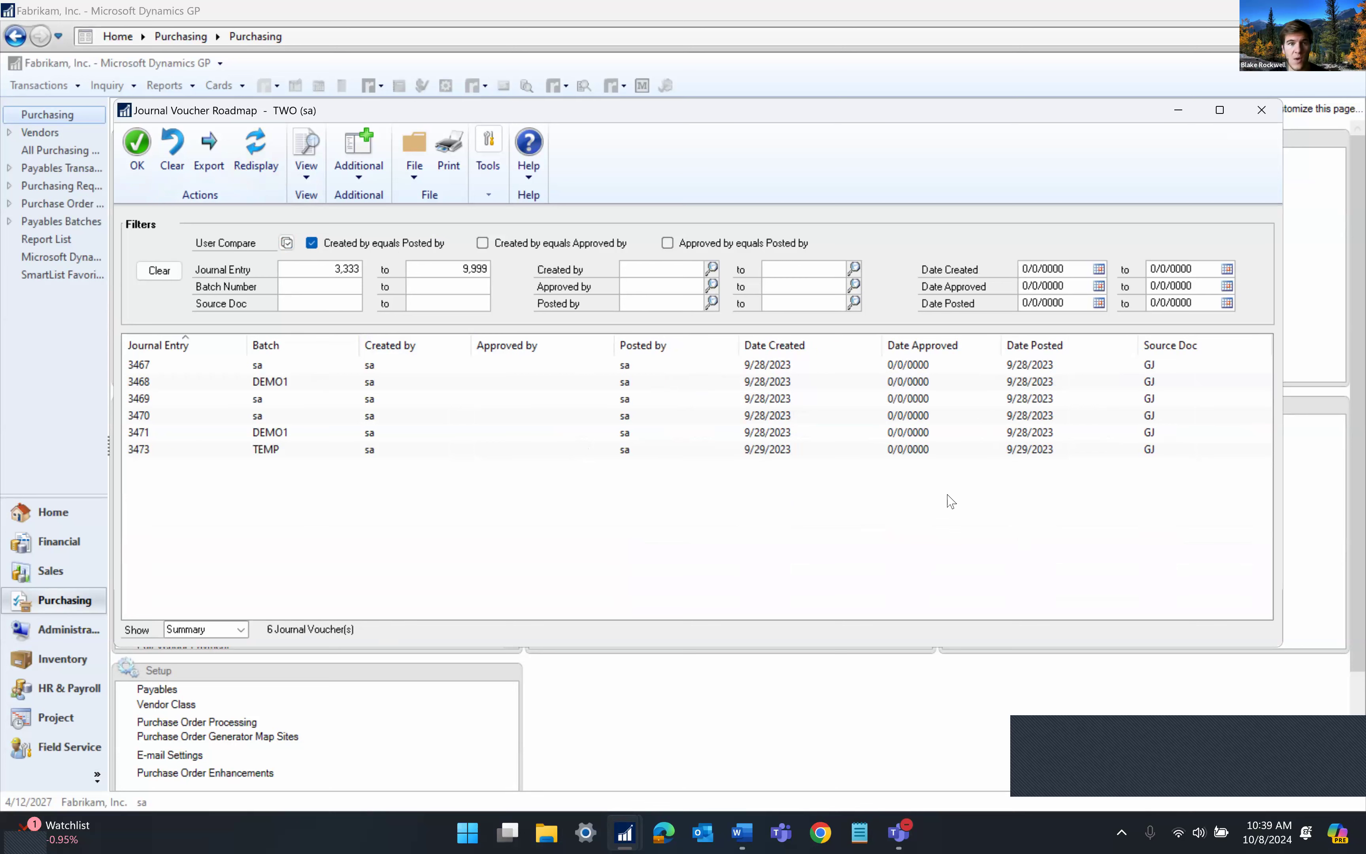
left_click(1260, 111)
Open the Auditor Transaction Lifecycle inquiry
left_click(48, 86)
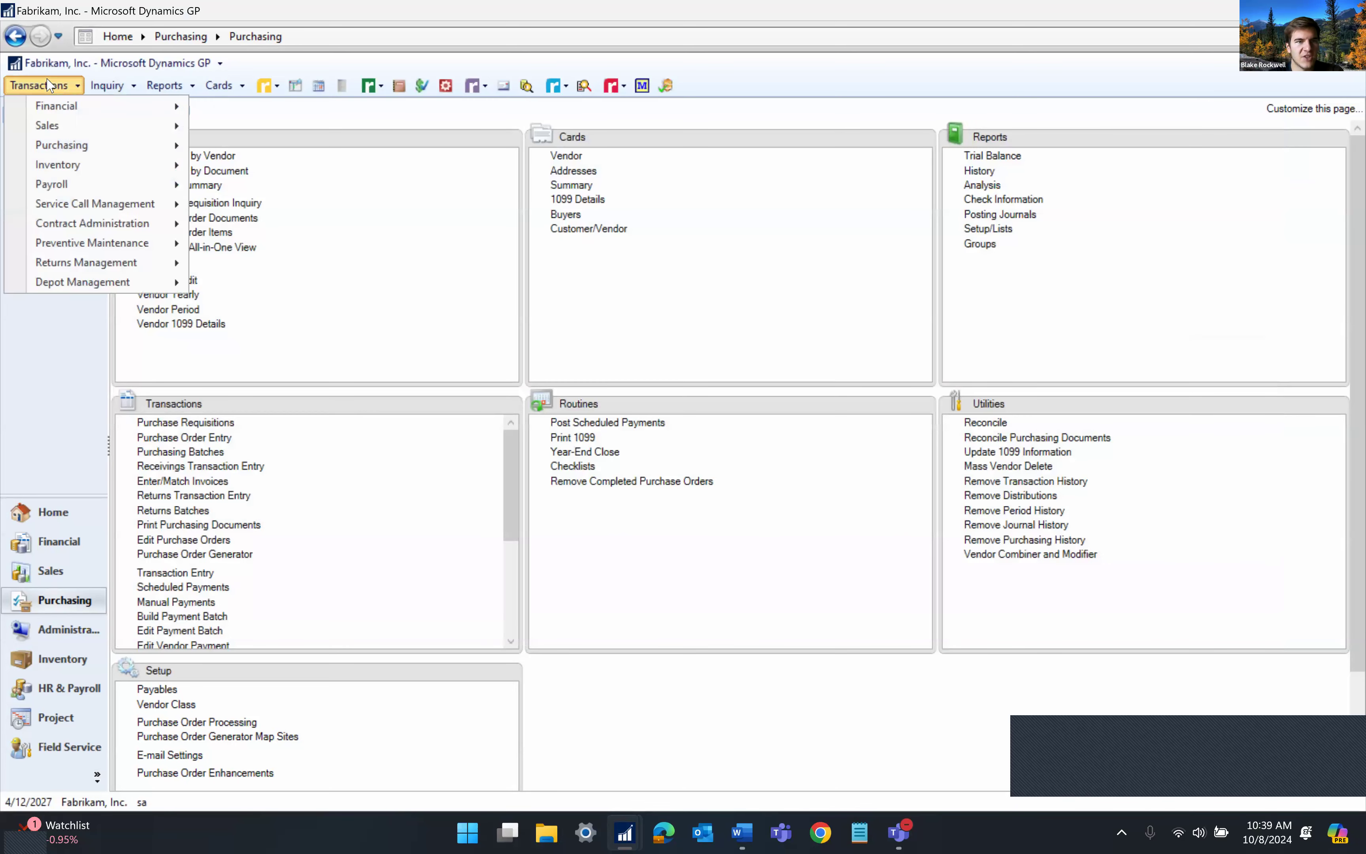
left_click(107, 85)
left_click(107, 86)
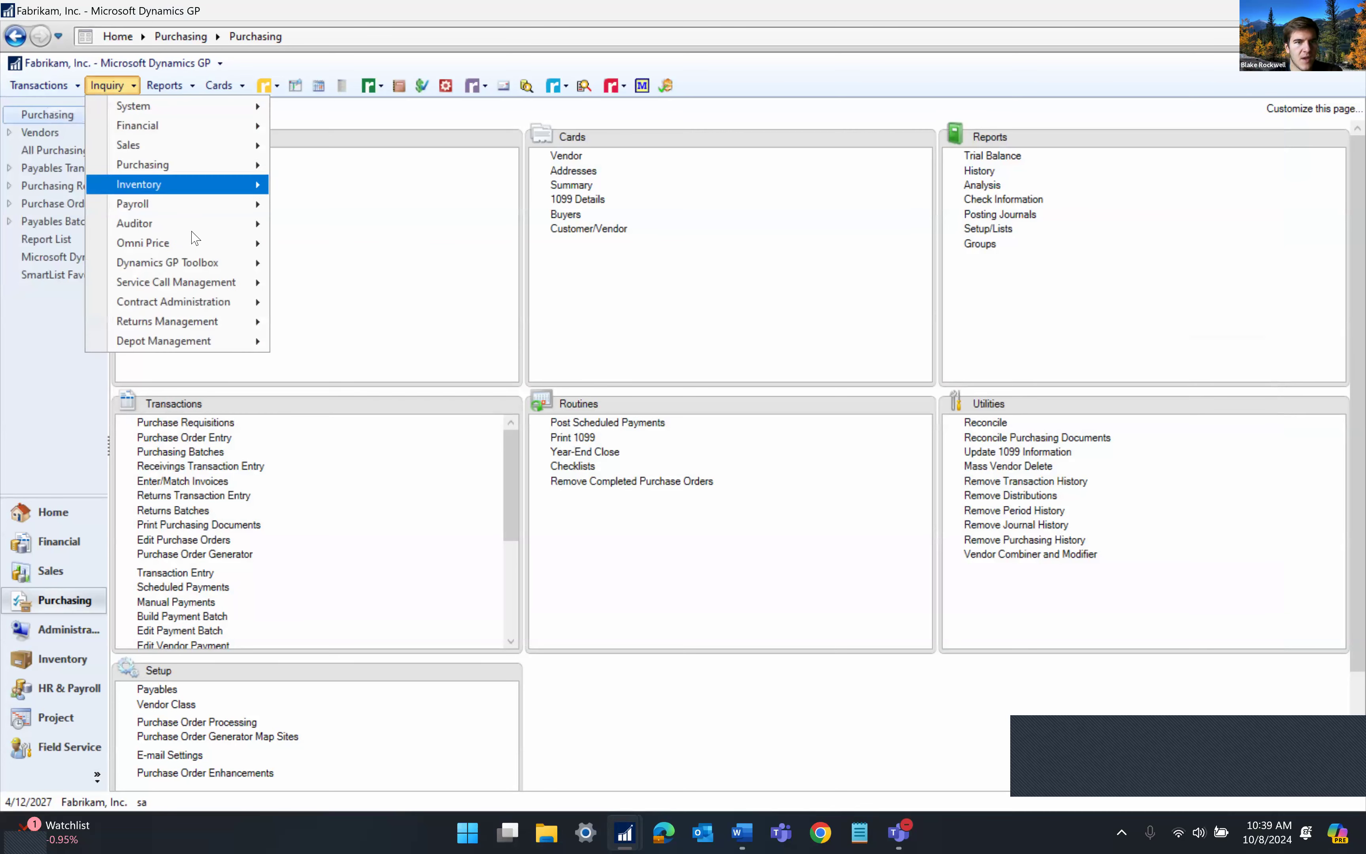
mouse_move(238, 224)
left_click(308, 244)
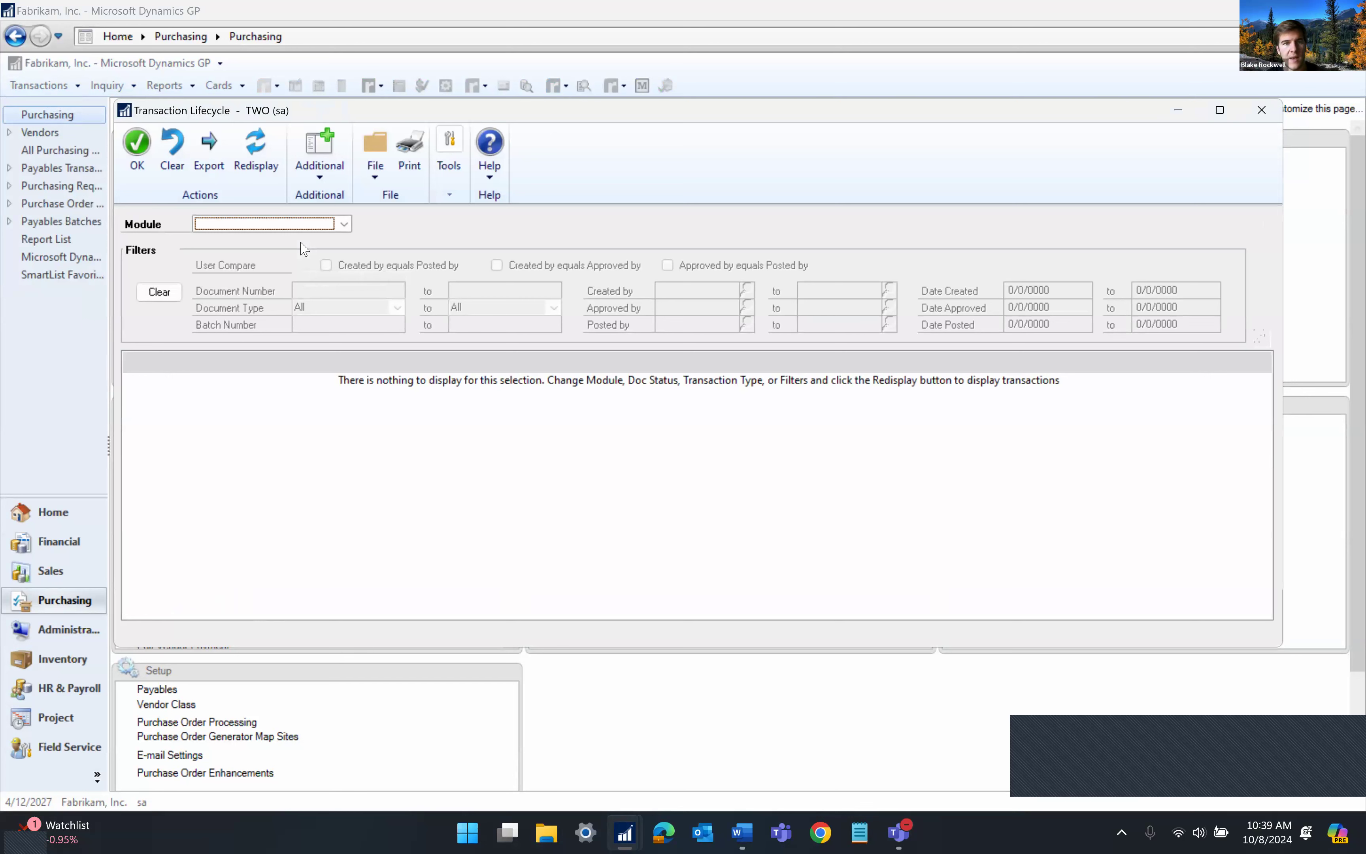
Cycle through the Module options and settle on Sales Order Processing, then redisplay
left_click(305, 226)
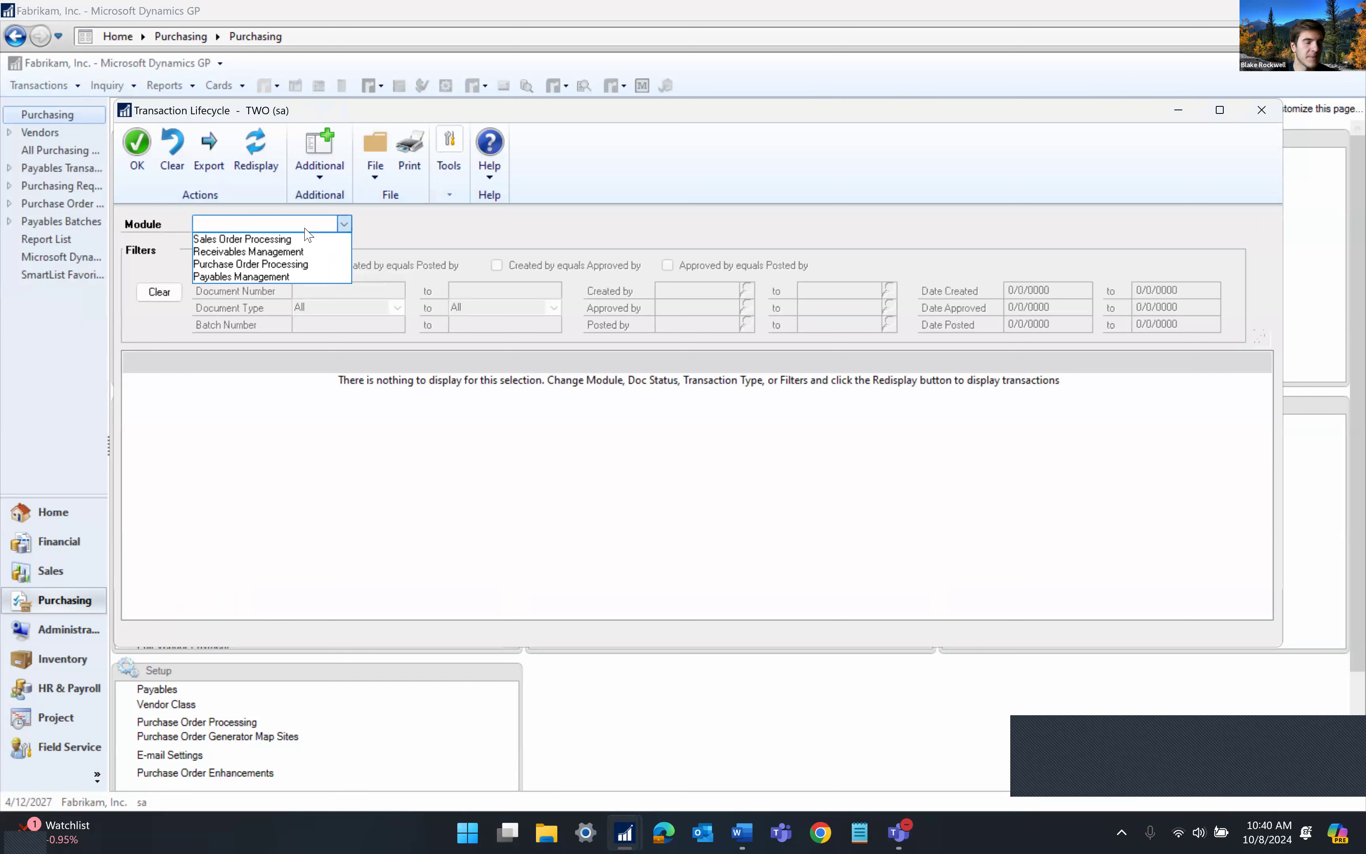
left_click(280, 240)
left_click(275, 225)
left_click(261, 248)
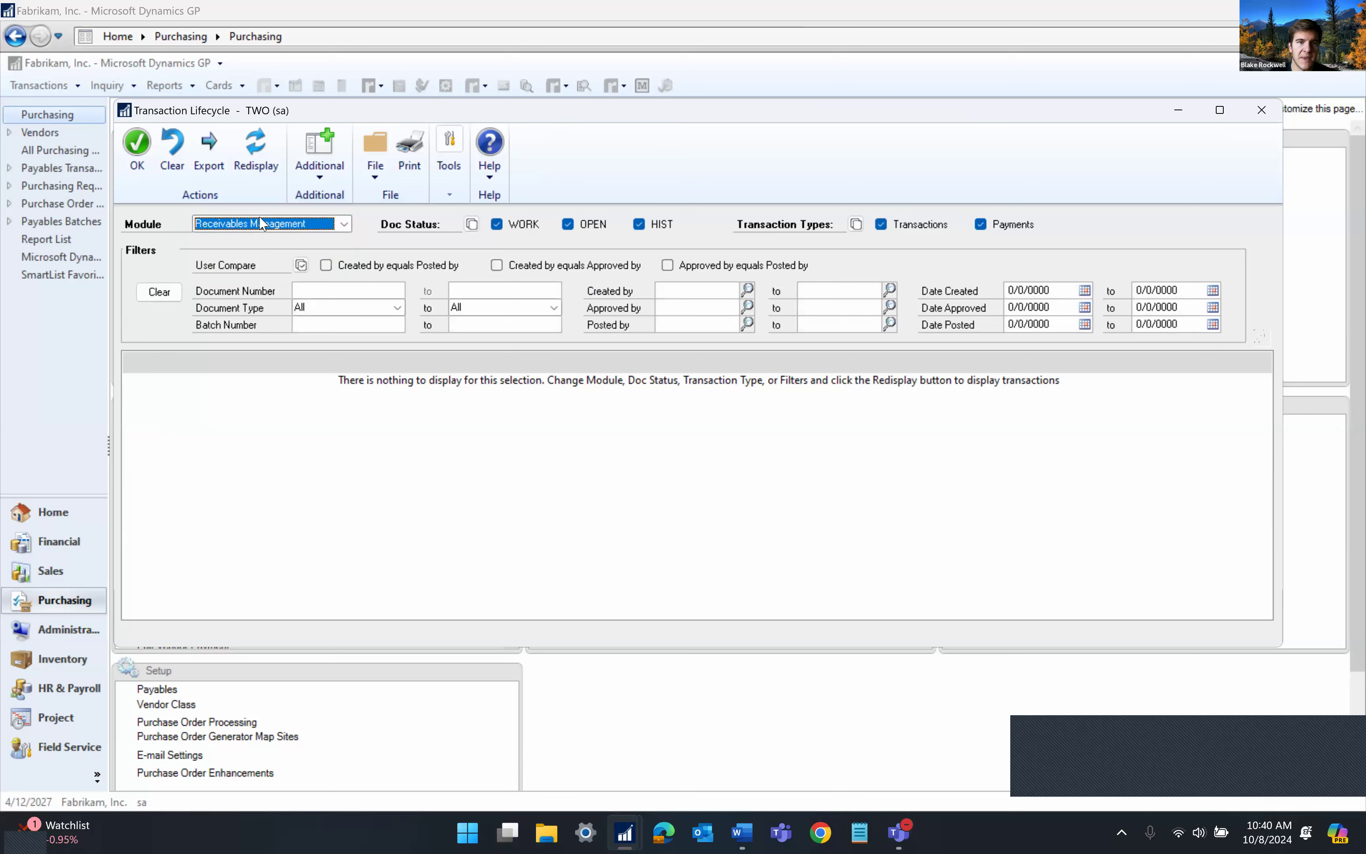
left_click(264, 224)
left_click(252, 264)
left_click(251, 224)
left_click(242, 277)
left_click(232, 226)
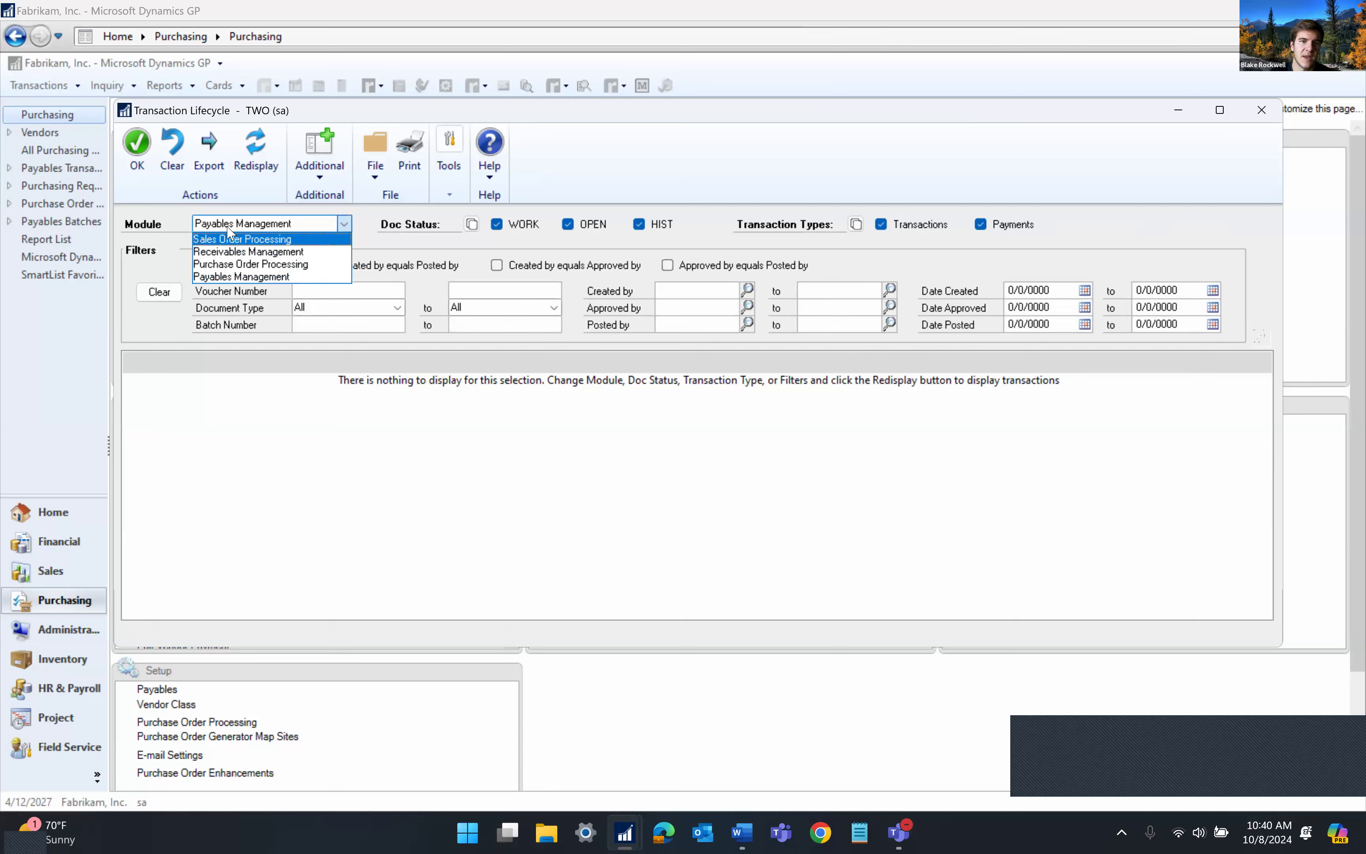
left_click(232, 231)
left_click(256, 150)
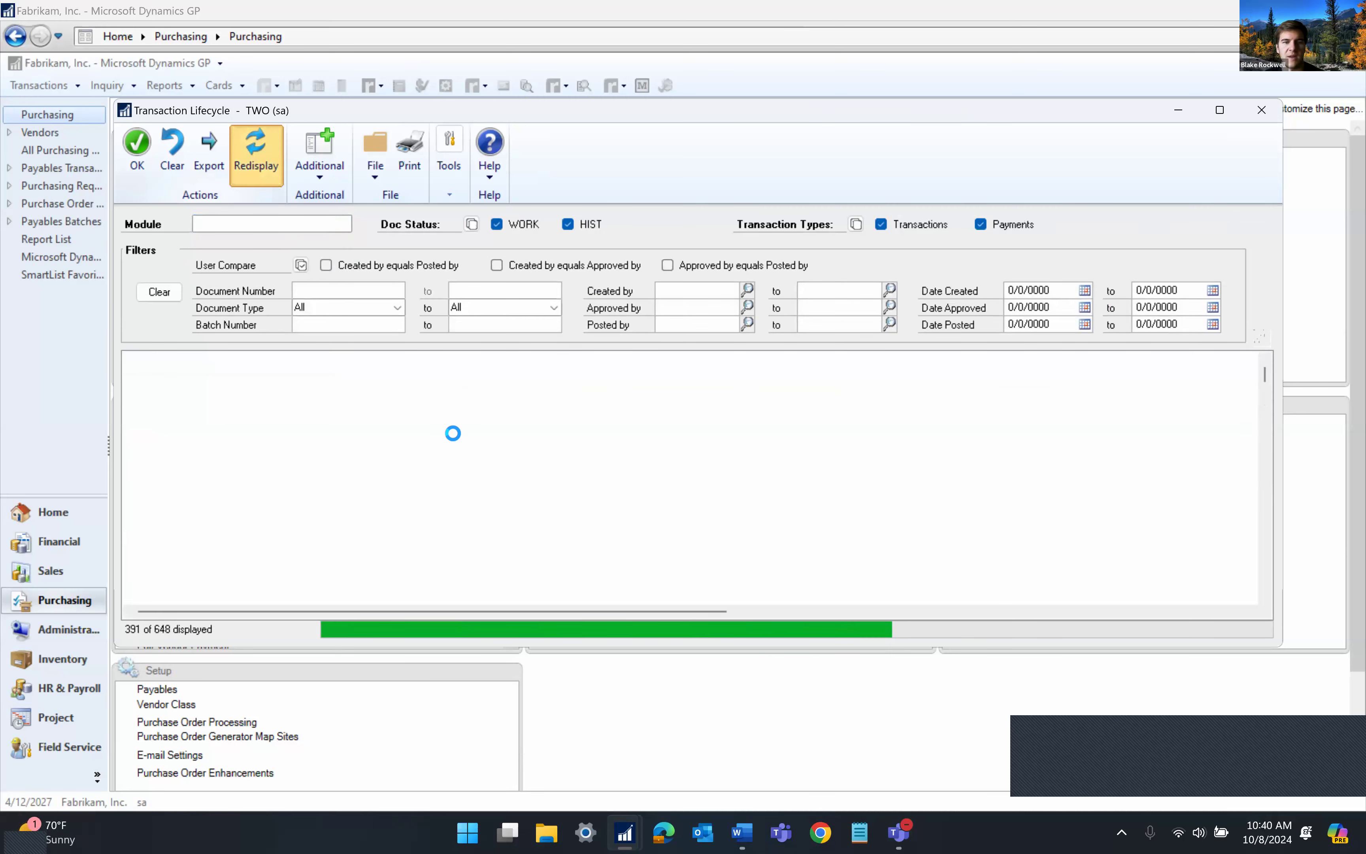
Limit to 266 documents where Created by equals Posted by and select invoice STDINV2253
scroll(457, 440, "up", 5)
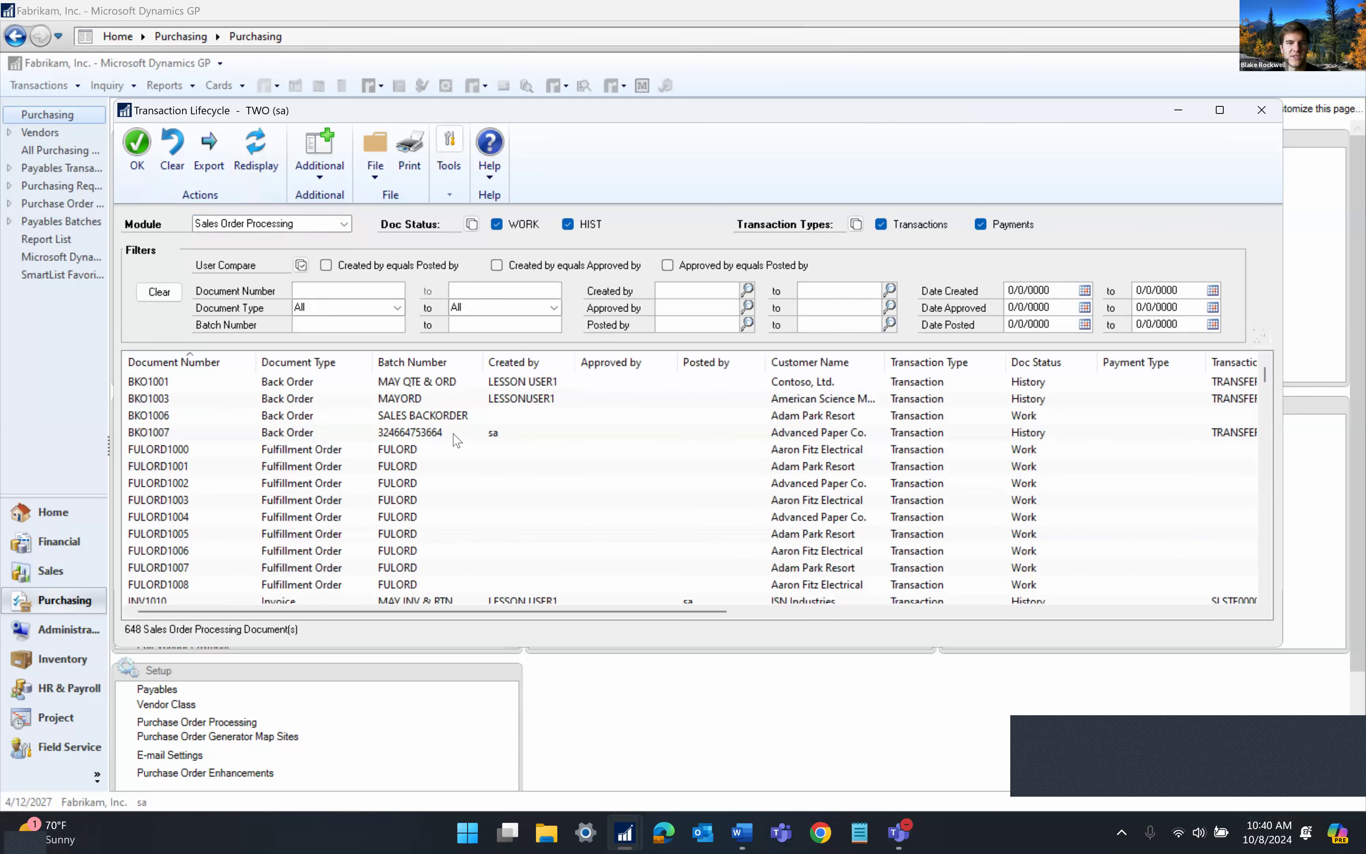
left_click(255, 151)
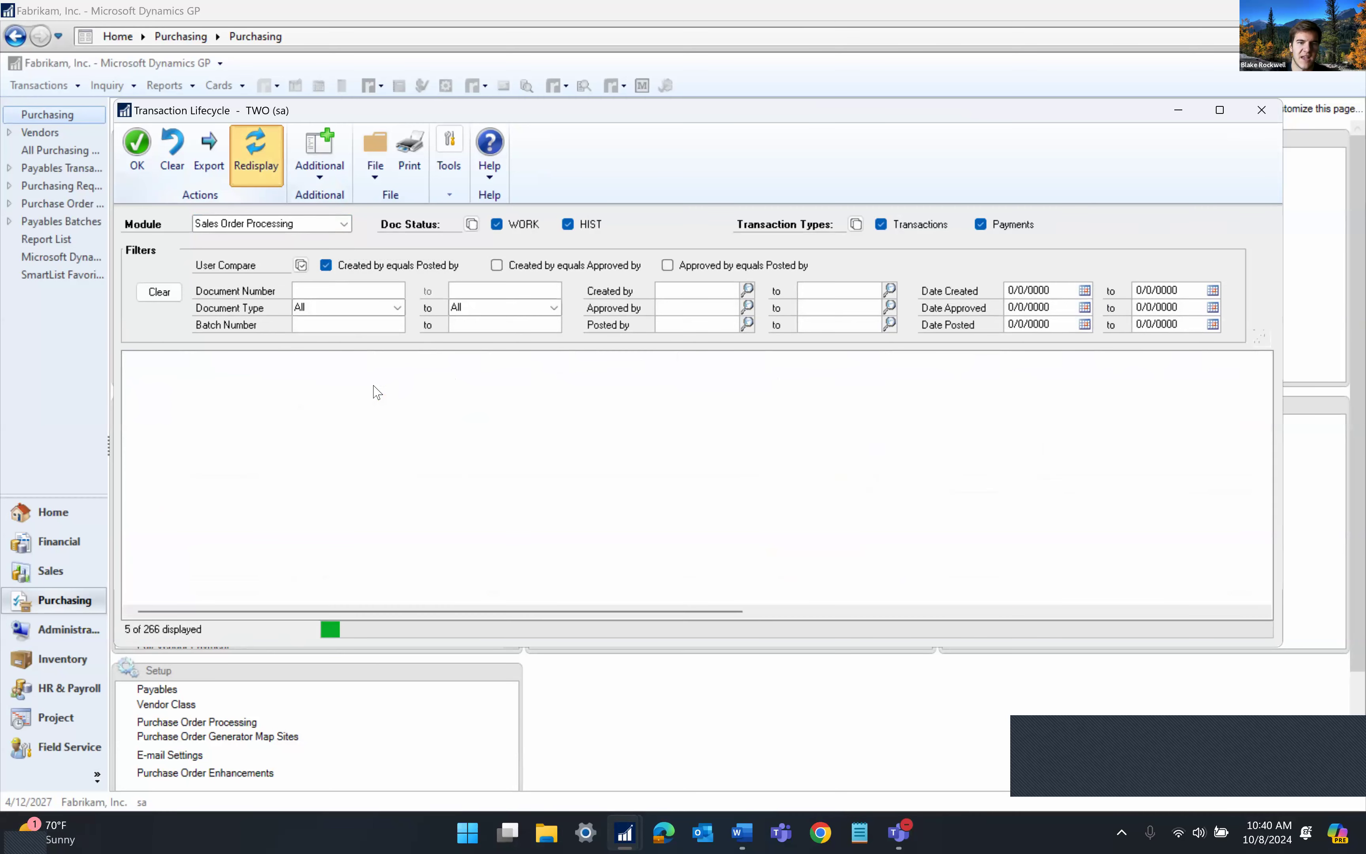
scroll(491, 499, "down", 10)
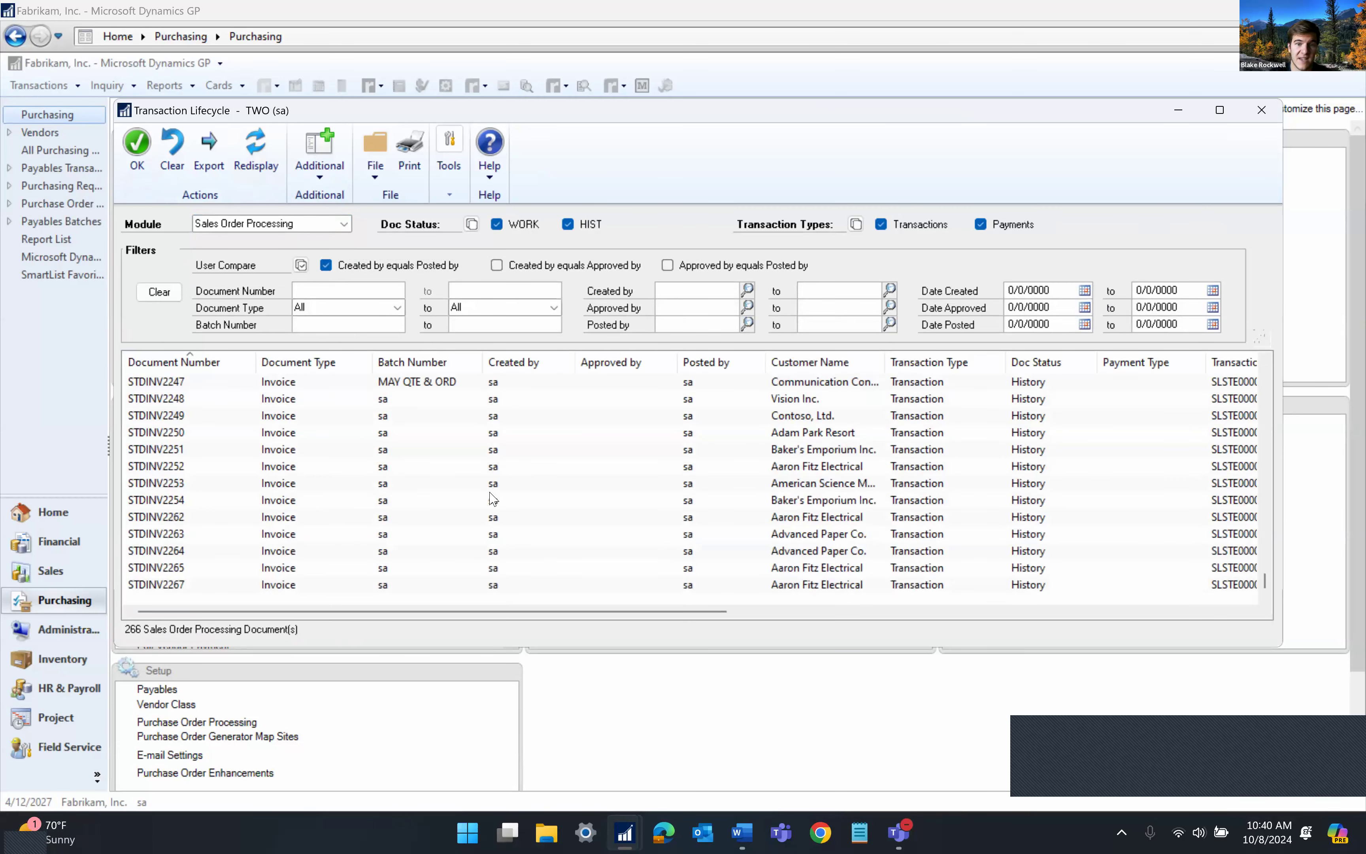
left_click(703, 487)
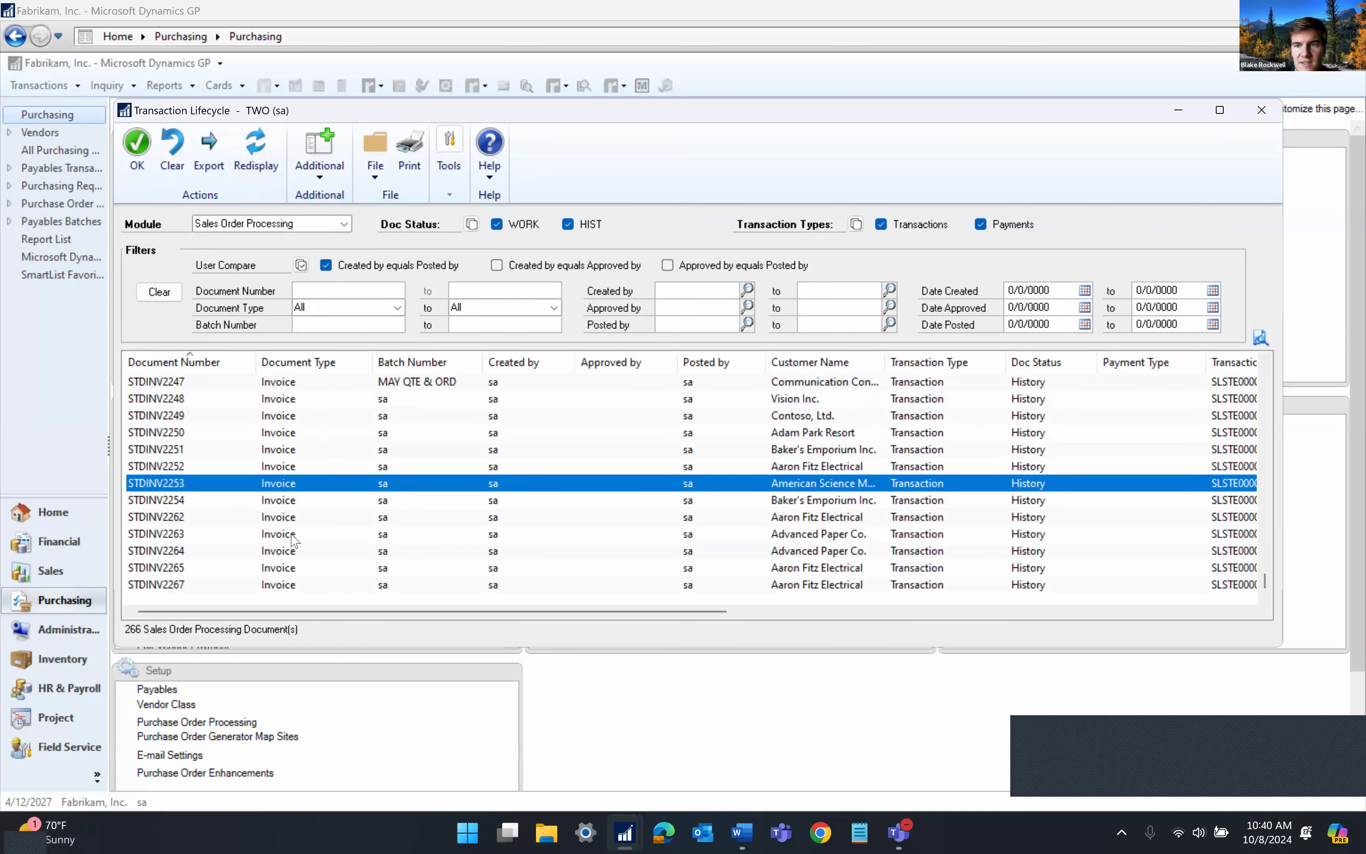
Close Transaction Lifecycle, preview and dismiss the Omni Price options, then go to Sales
left_click(1261, 111)
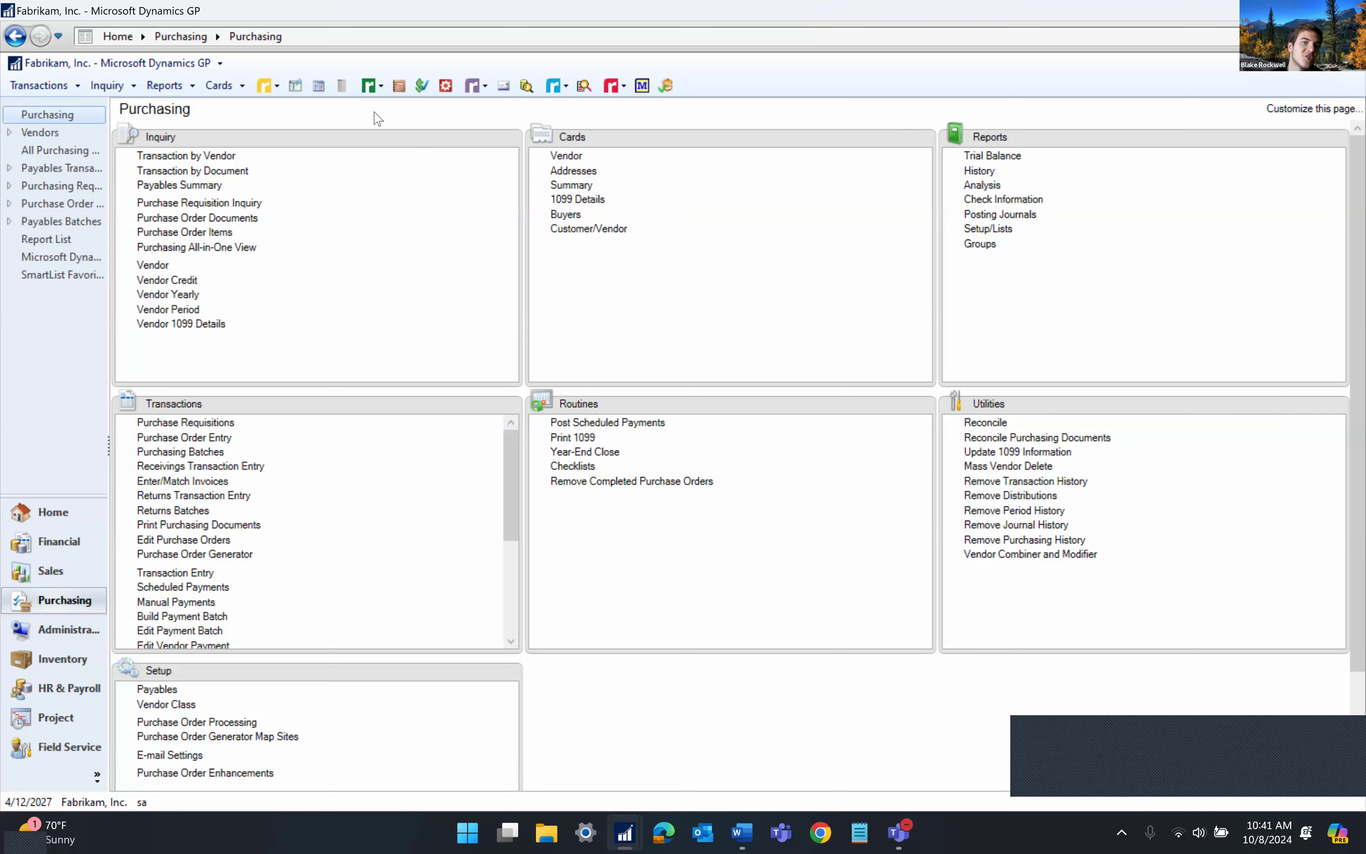
left_click(370, 89)
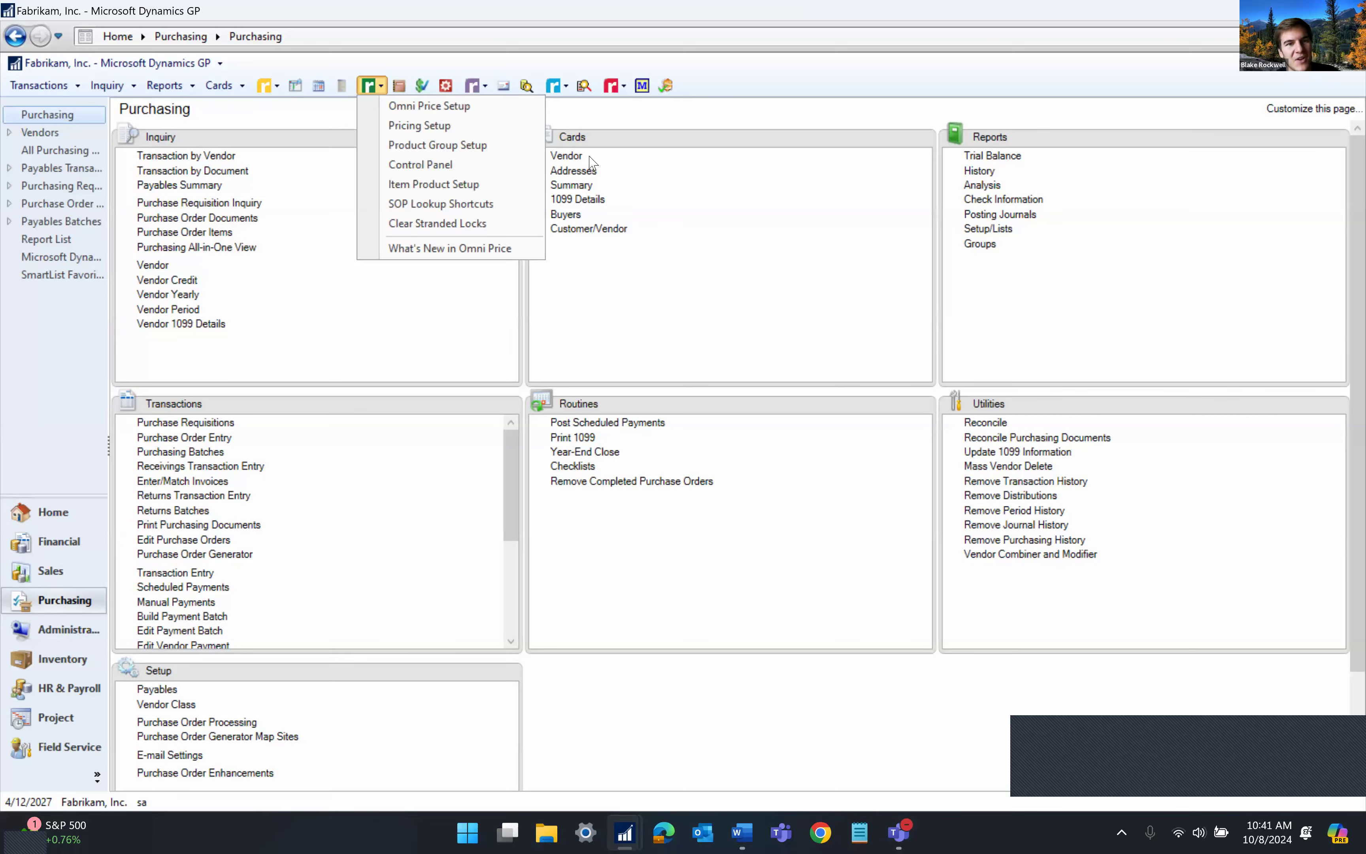
left_click(616, 335)
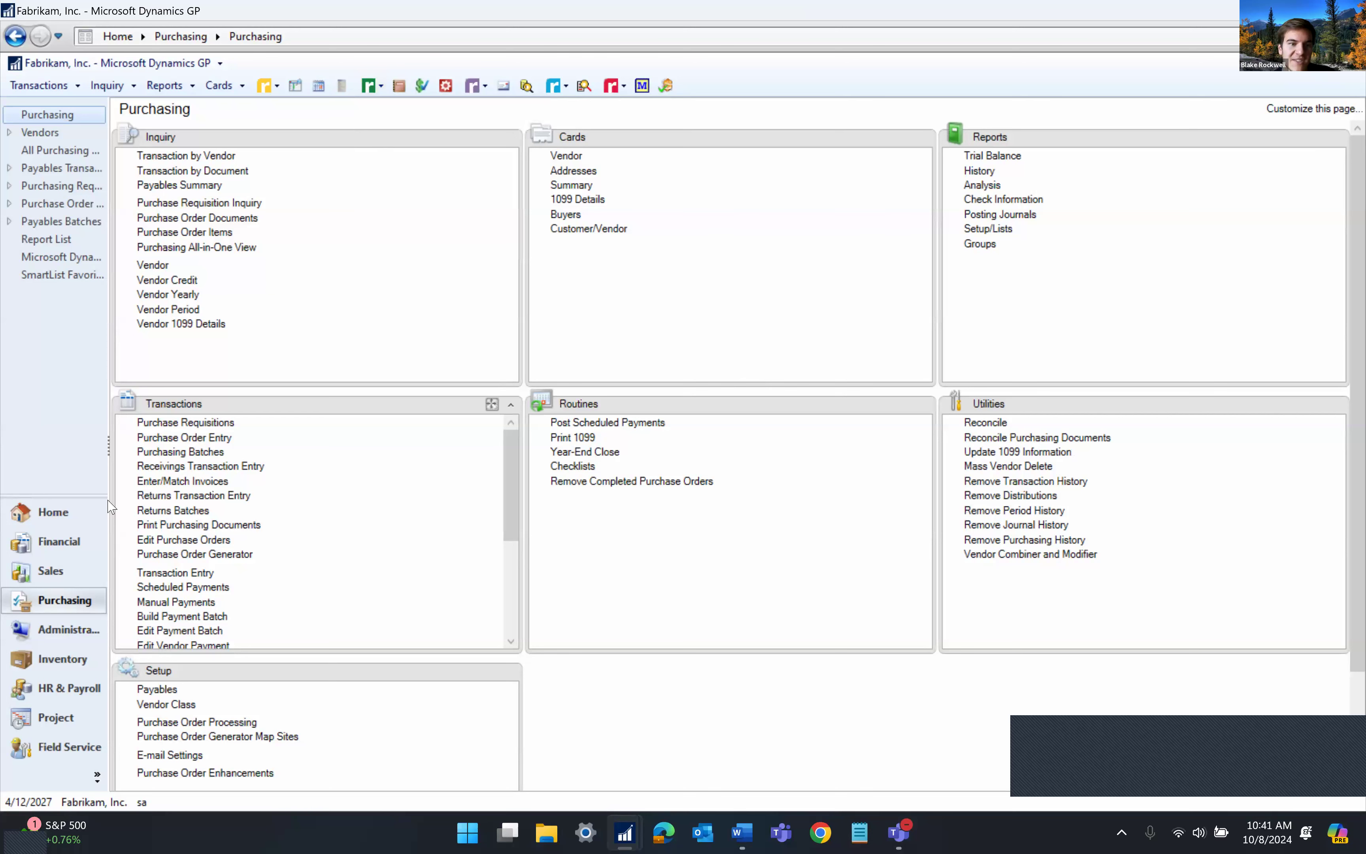
left_click(23, 573)
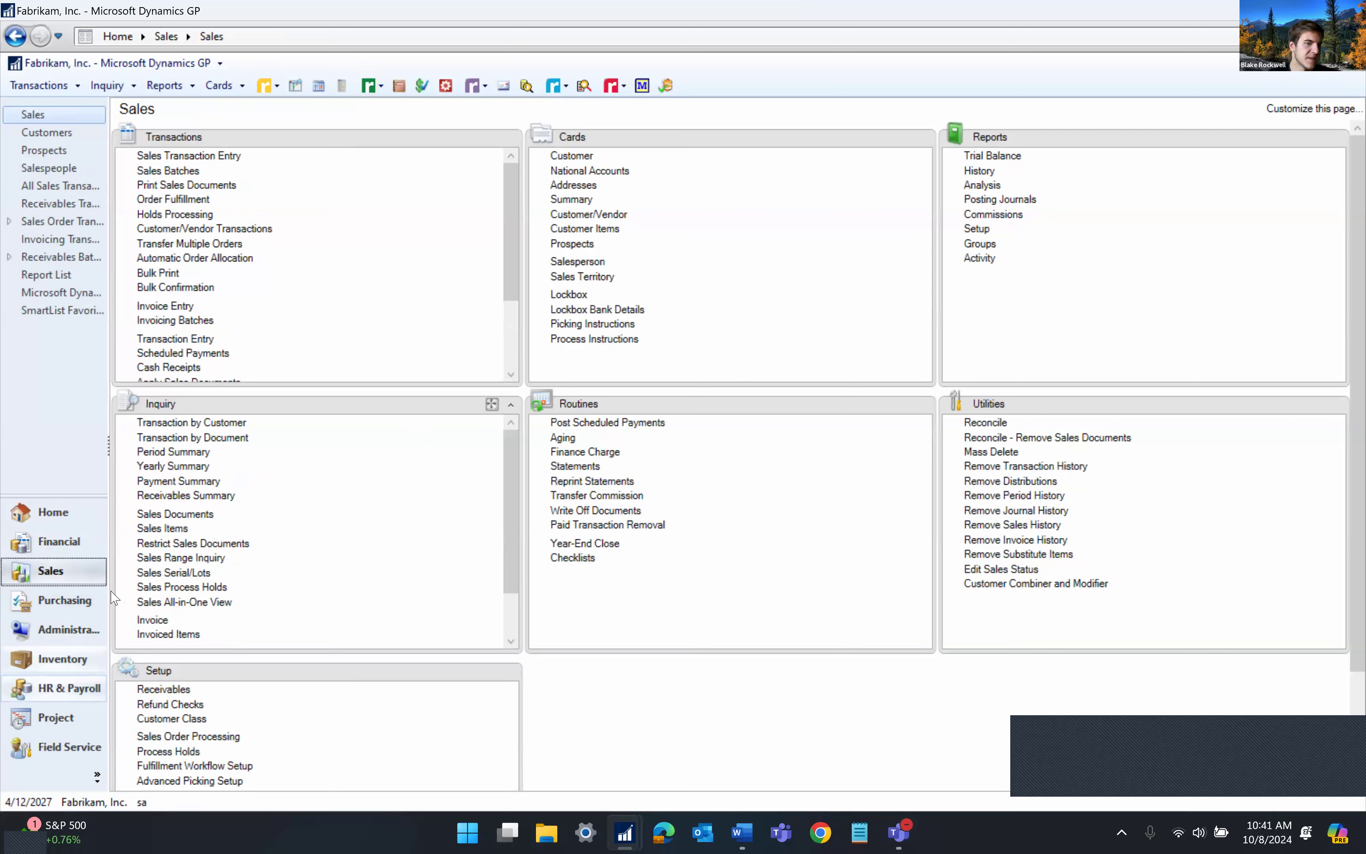
Start a new sales invoice and enter the customer ID to load its details
left_click(197, 158)
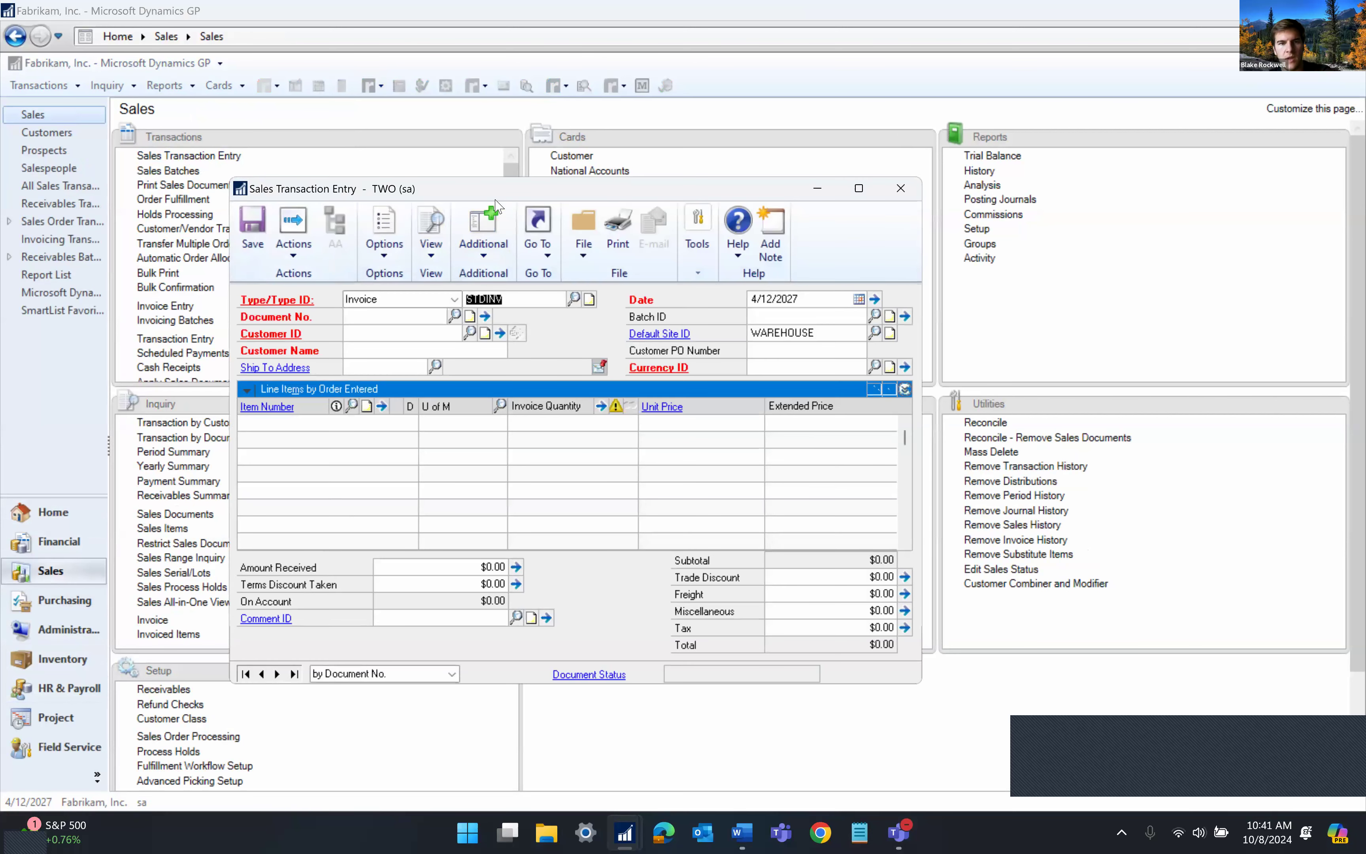
key("Tab")
type("AARONFIT0001")
key("Tab")
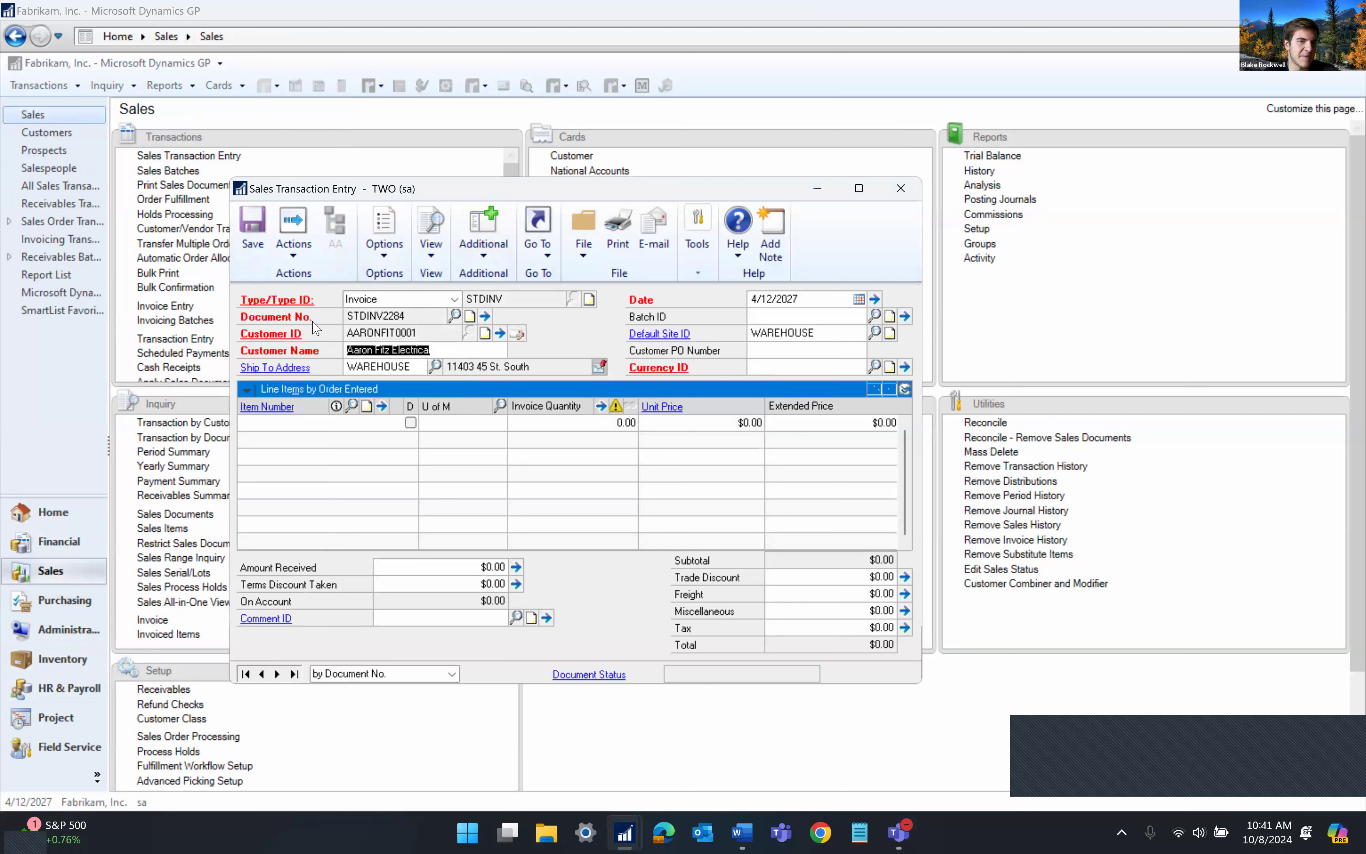
Look up GREEN items and add the Green Phone (100XLG) with quantity 1
key("Tab")
key("Tab")
key("Tab")
key("Tab")
key("Tab")
key("Tab")
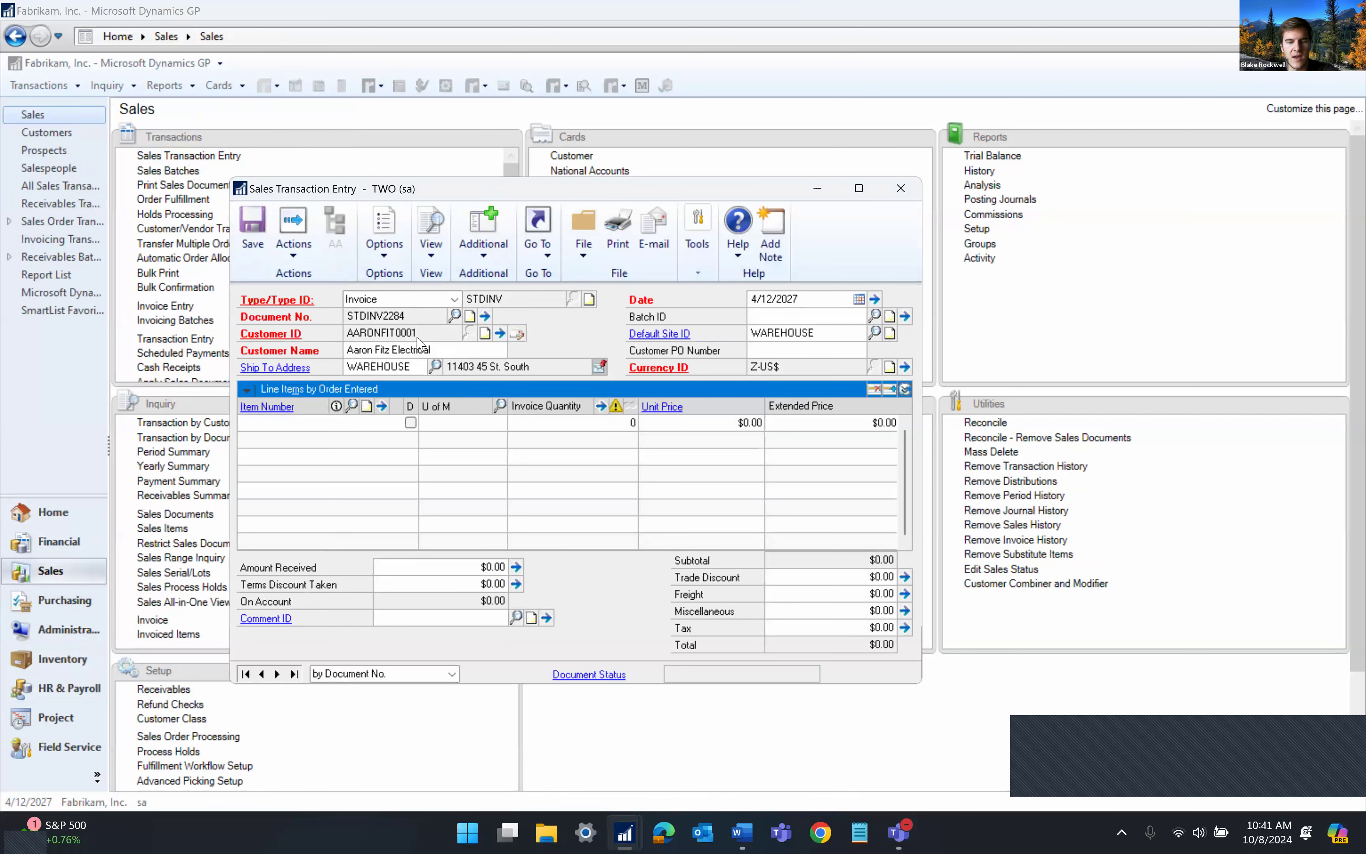
type("GREEN")
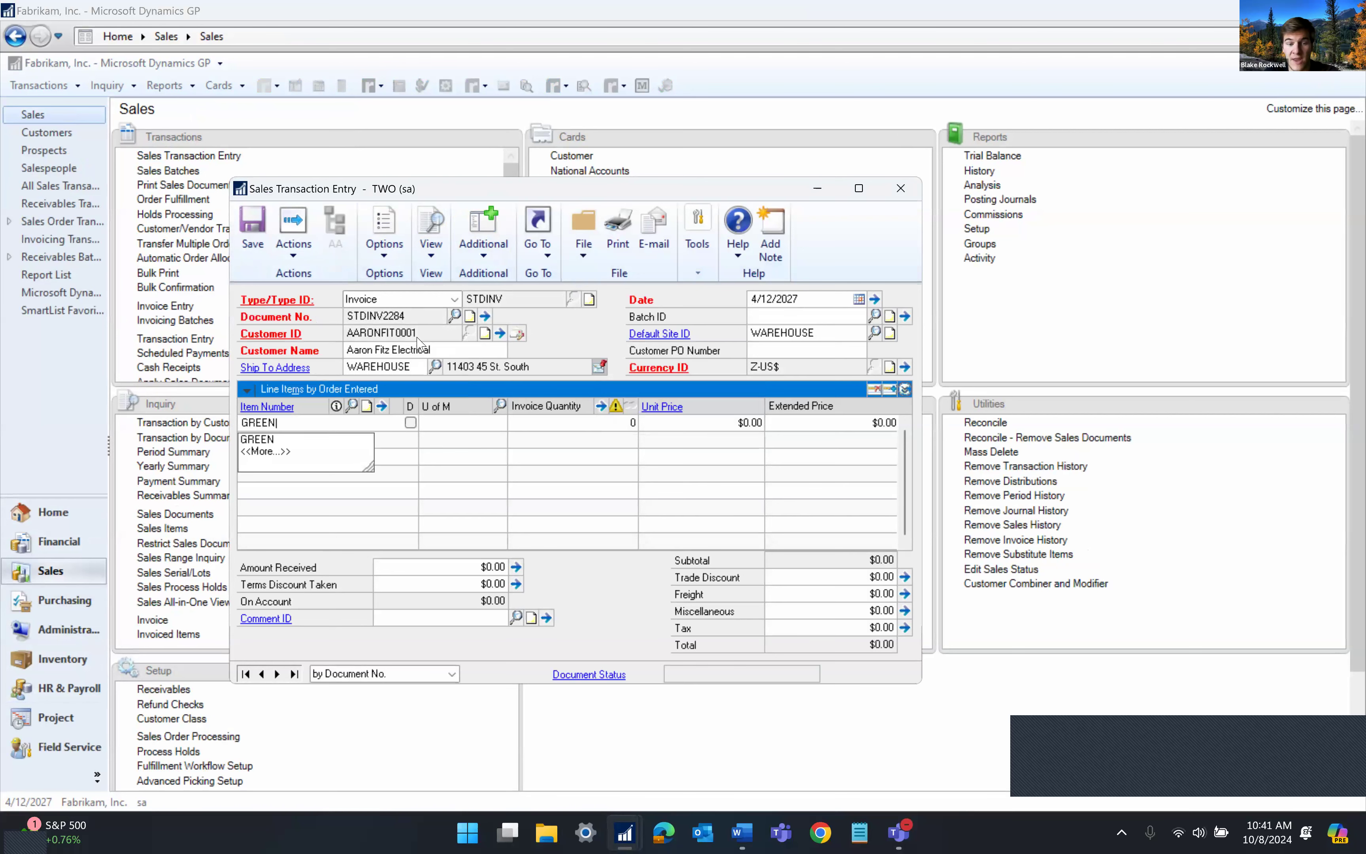
key("Tab")
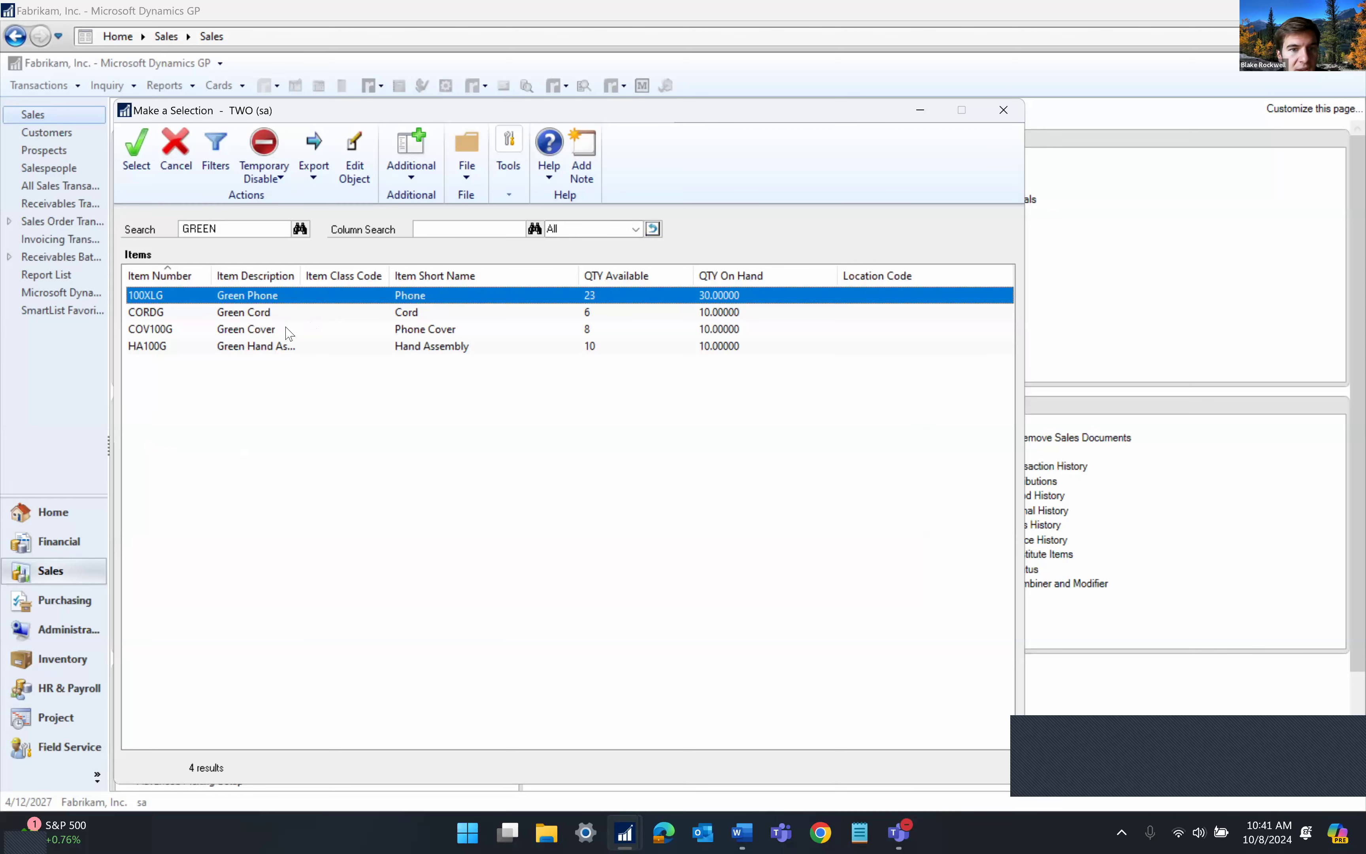
double_click(265, 297)
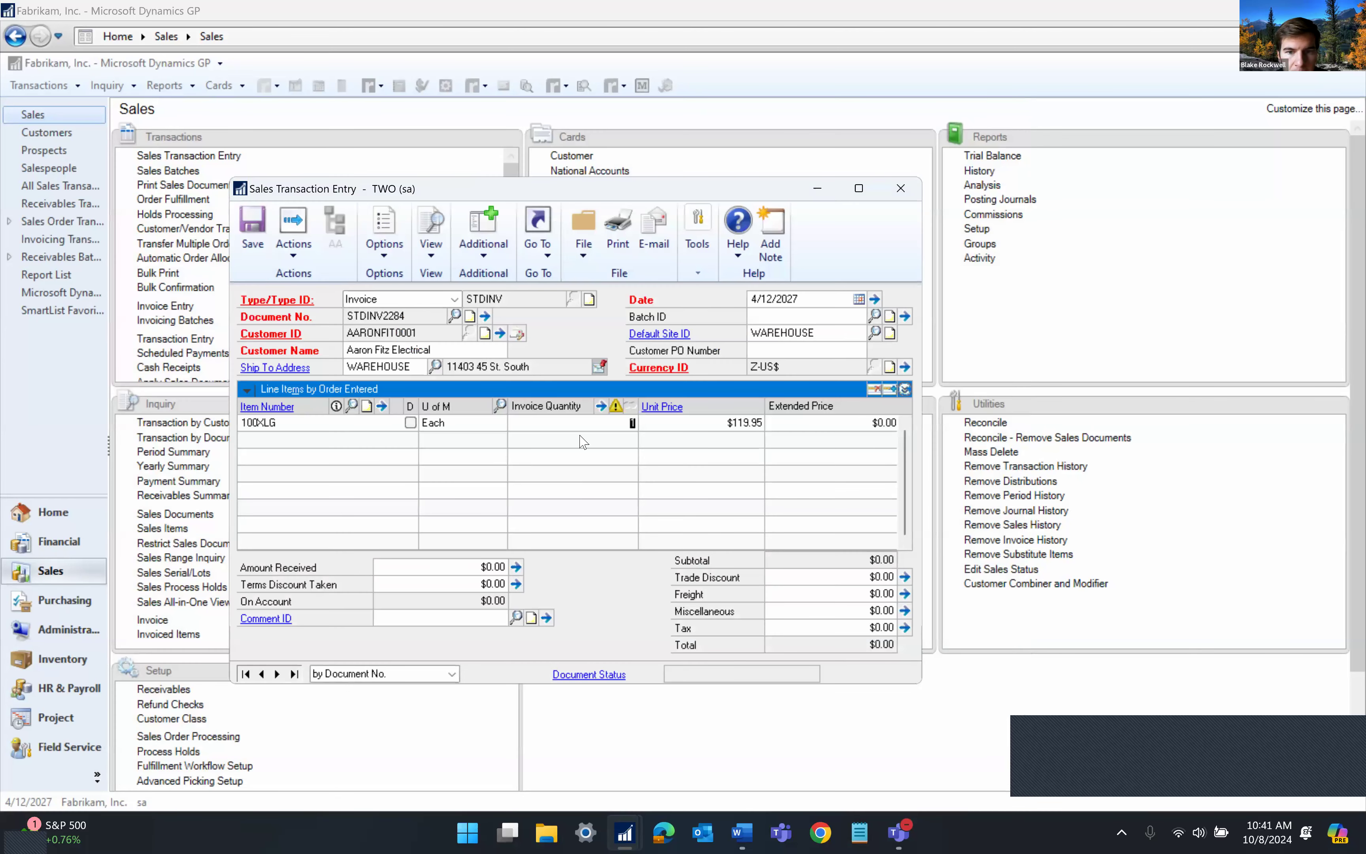
type("1")
key("Tab")
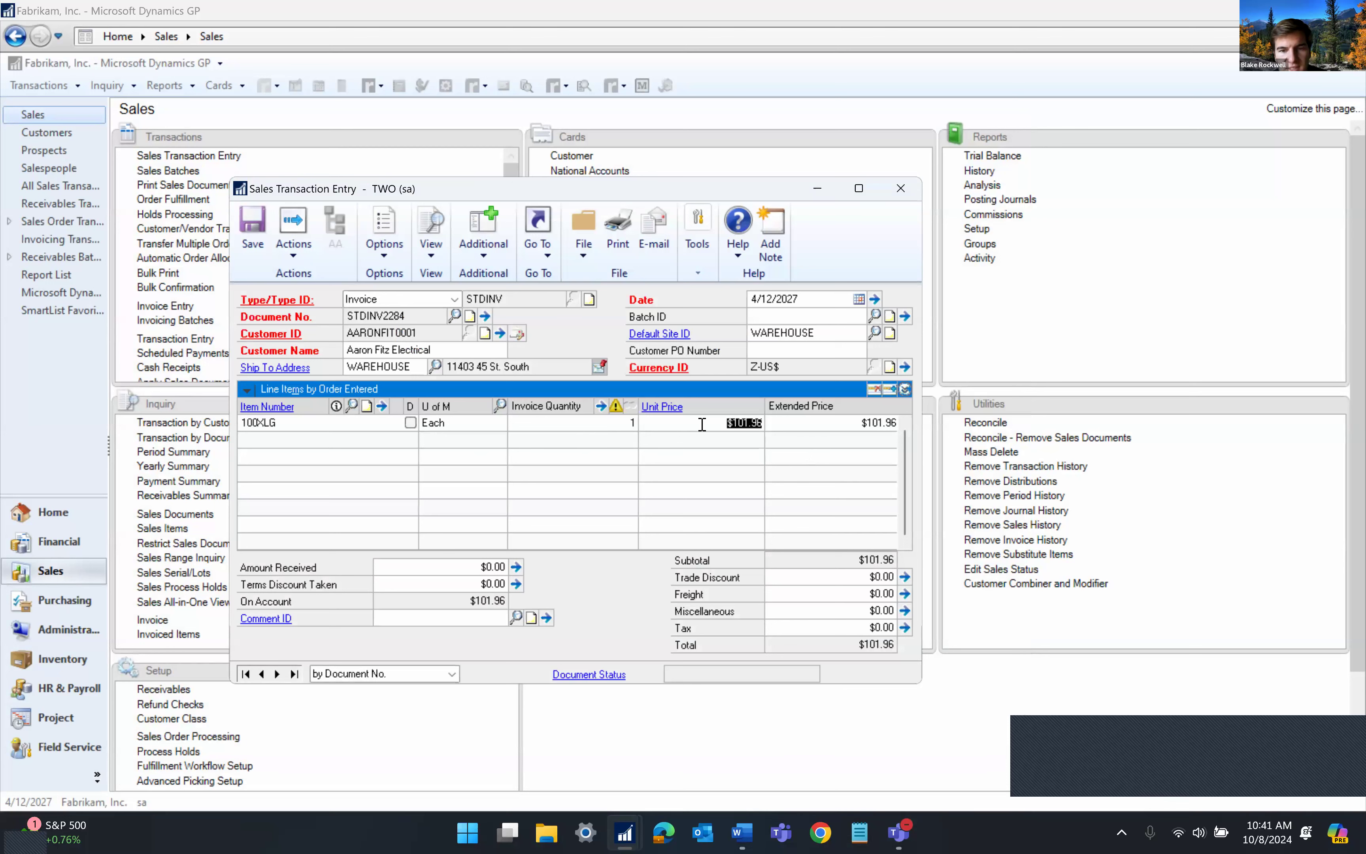
Confirm the line's $101.96 unit and extended price, then open the Additional menu
left_click(689, 425)
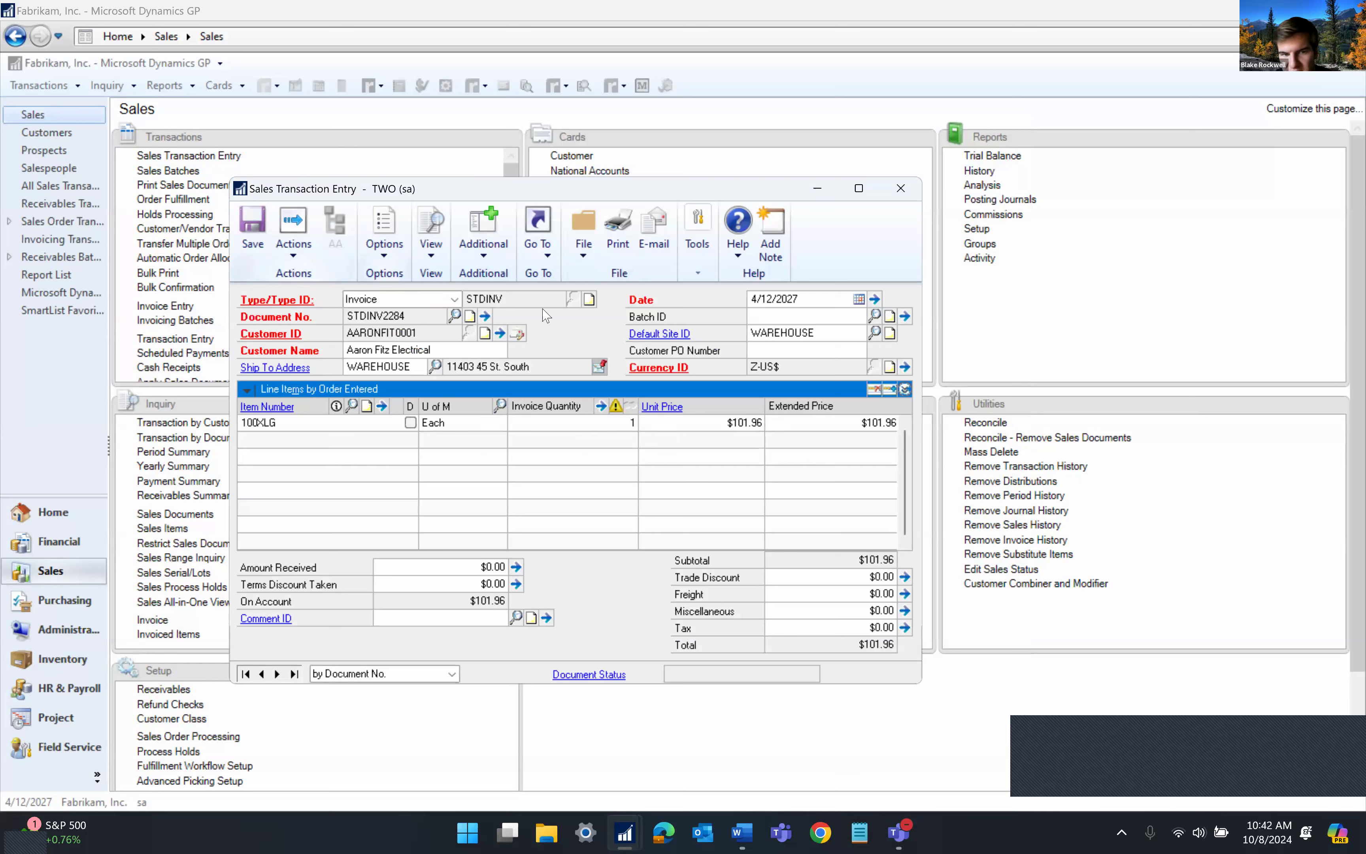
left_click(856, 423)
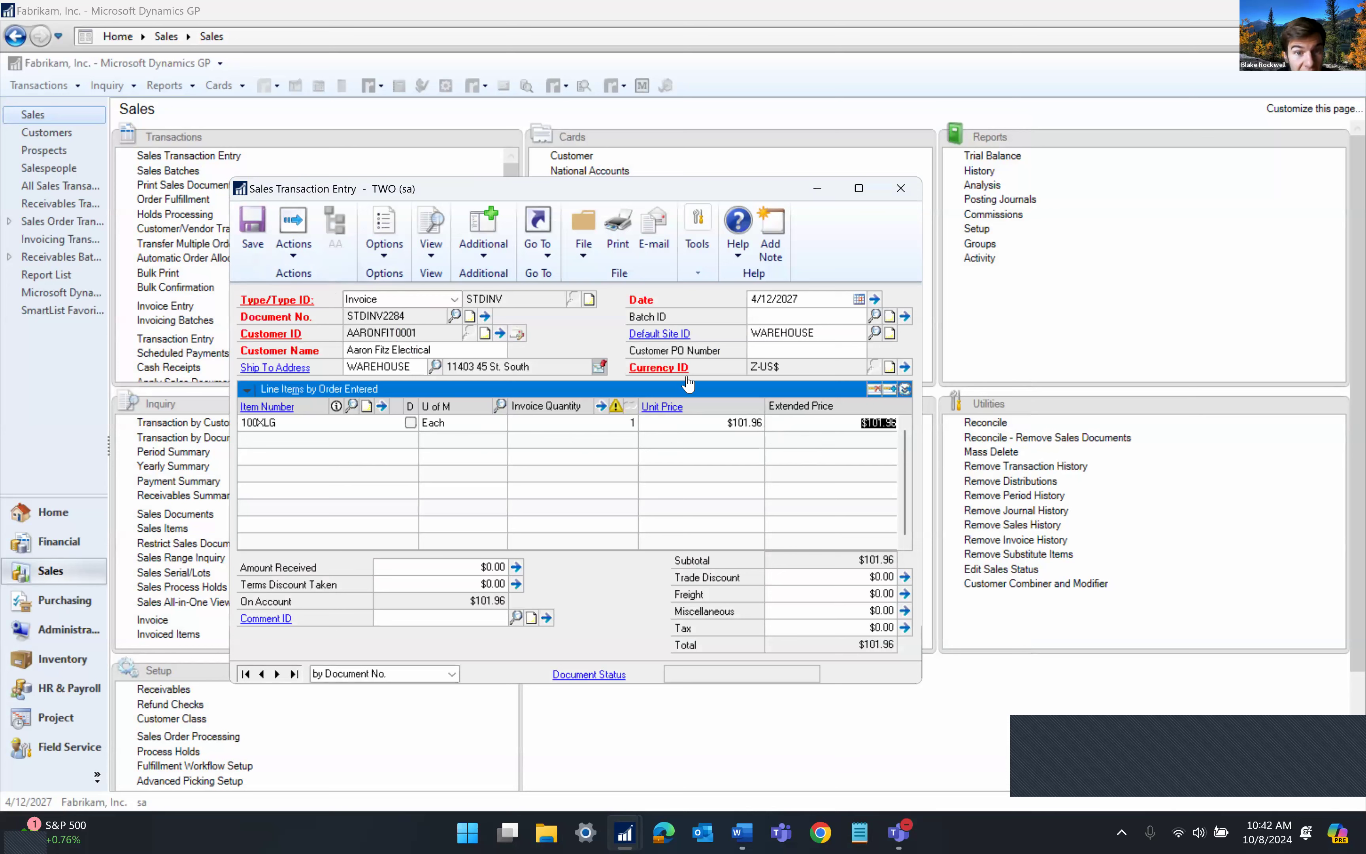
left_click(512, 252)
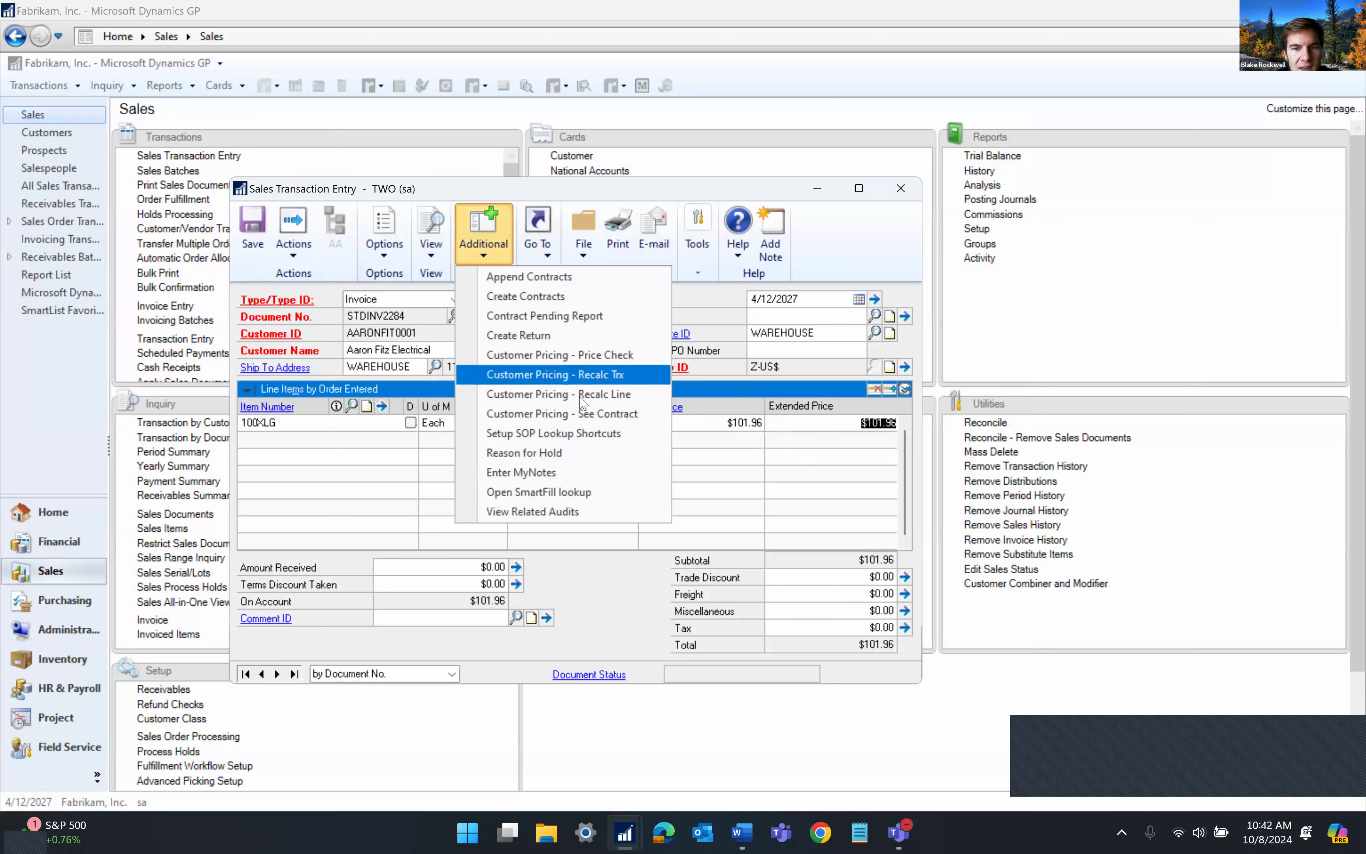
Open the line's CUSTGROUP1 contract in Contract Maintenance via Customer Pricing - See Contract
left_click(534, 423)
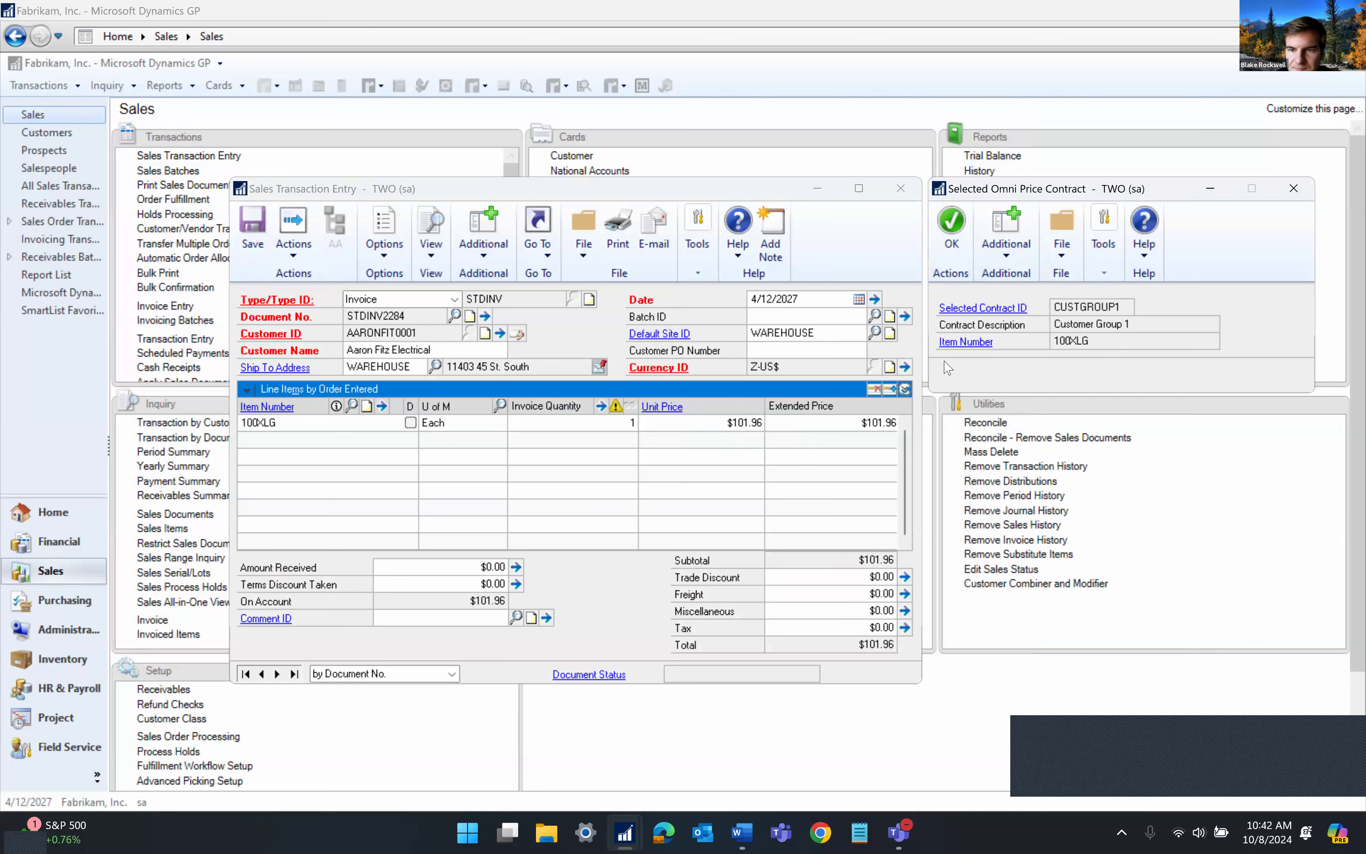
left_click(982, 308)
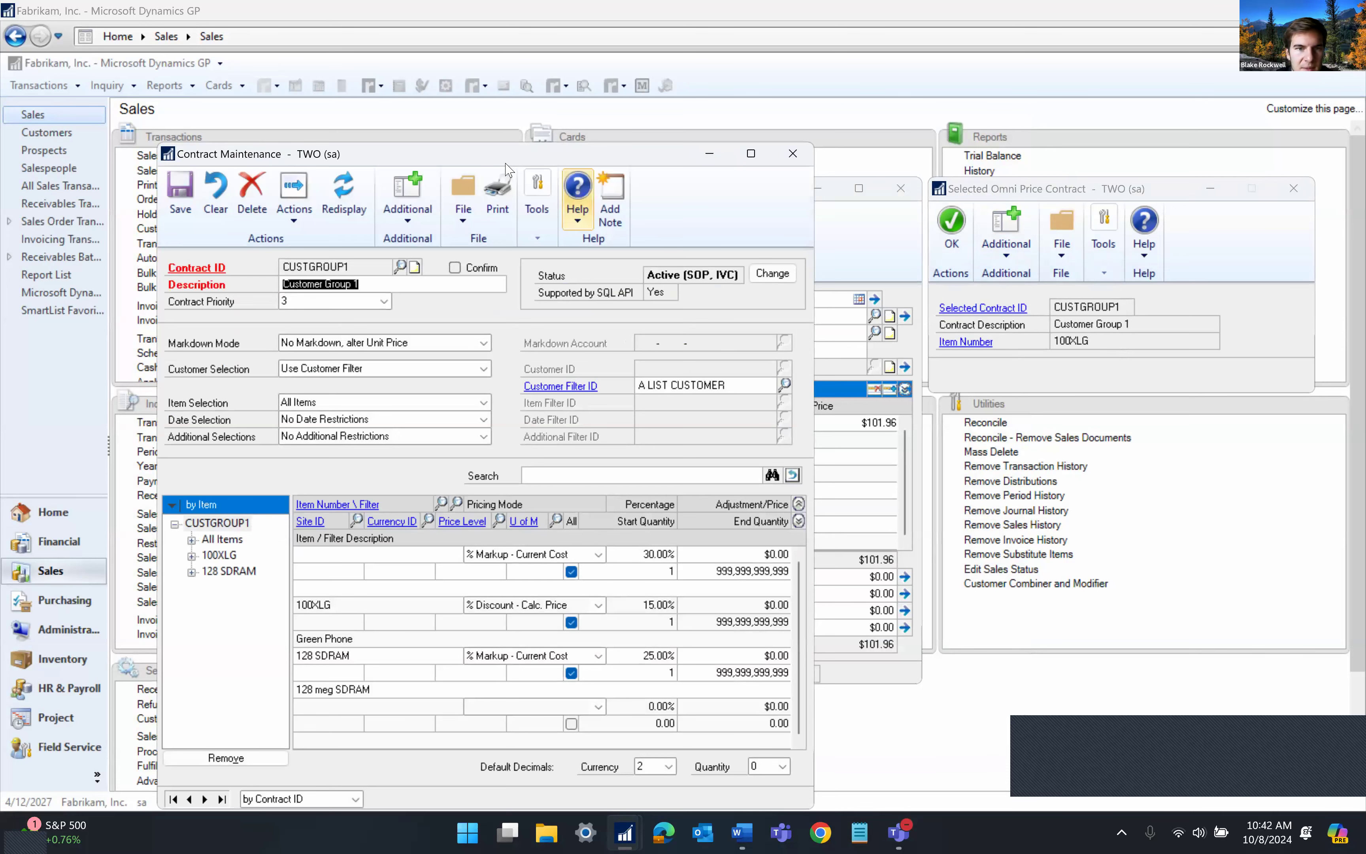
left_click_drag(501, 170, 523, 106)
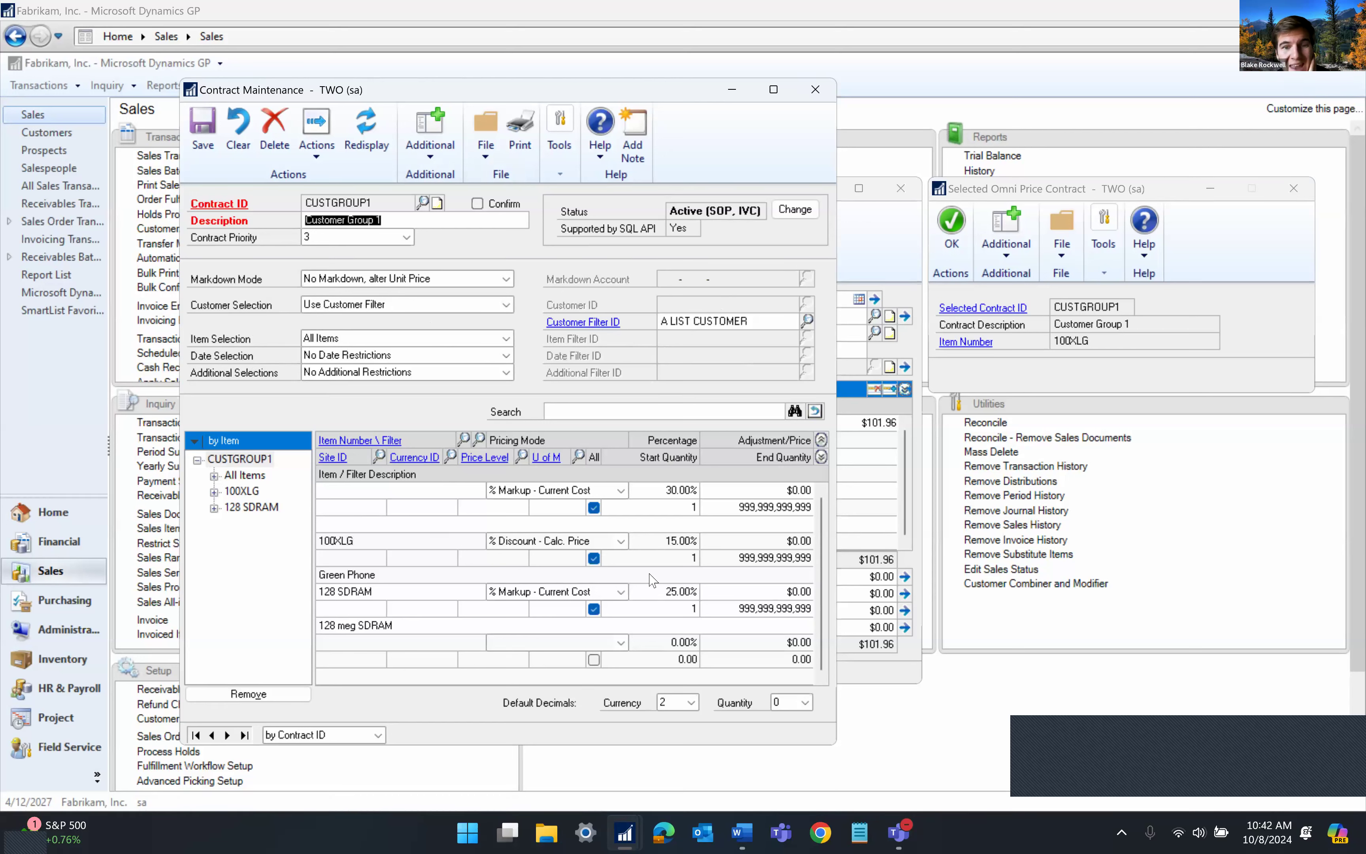
Review the contract lines: 100XLG 15% discount, 128 SDRAM 25% markup, and All Items markup
left_click(372, 496)
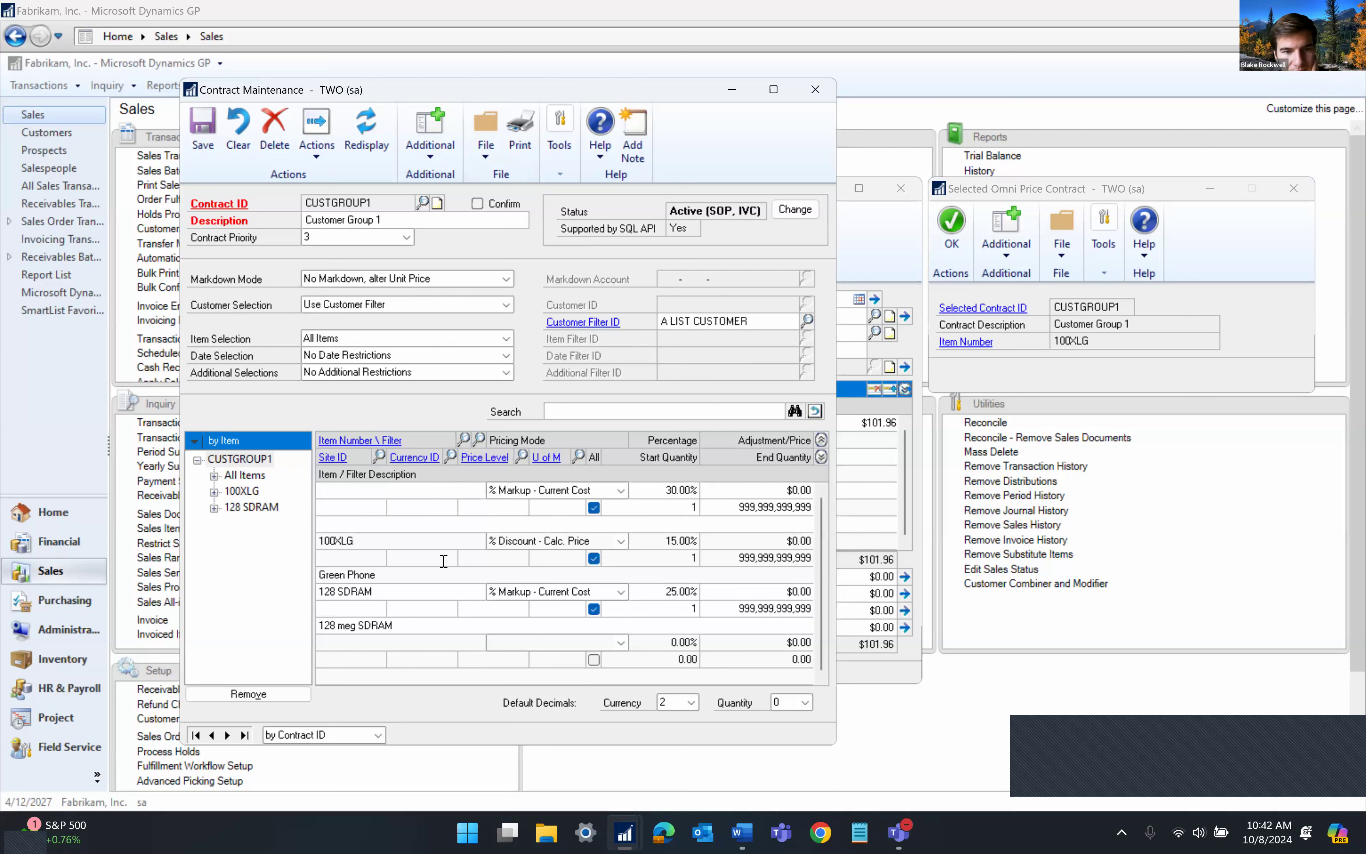
left_click(331, 541)
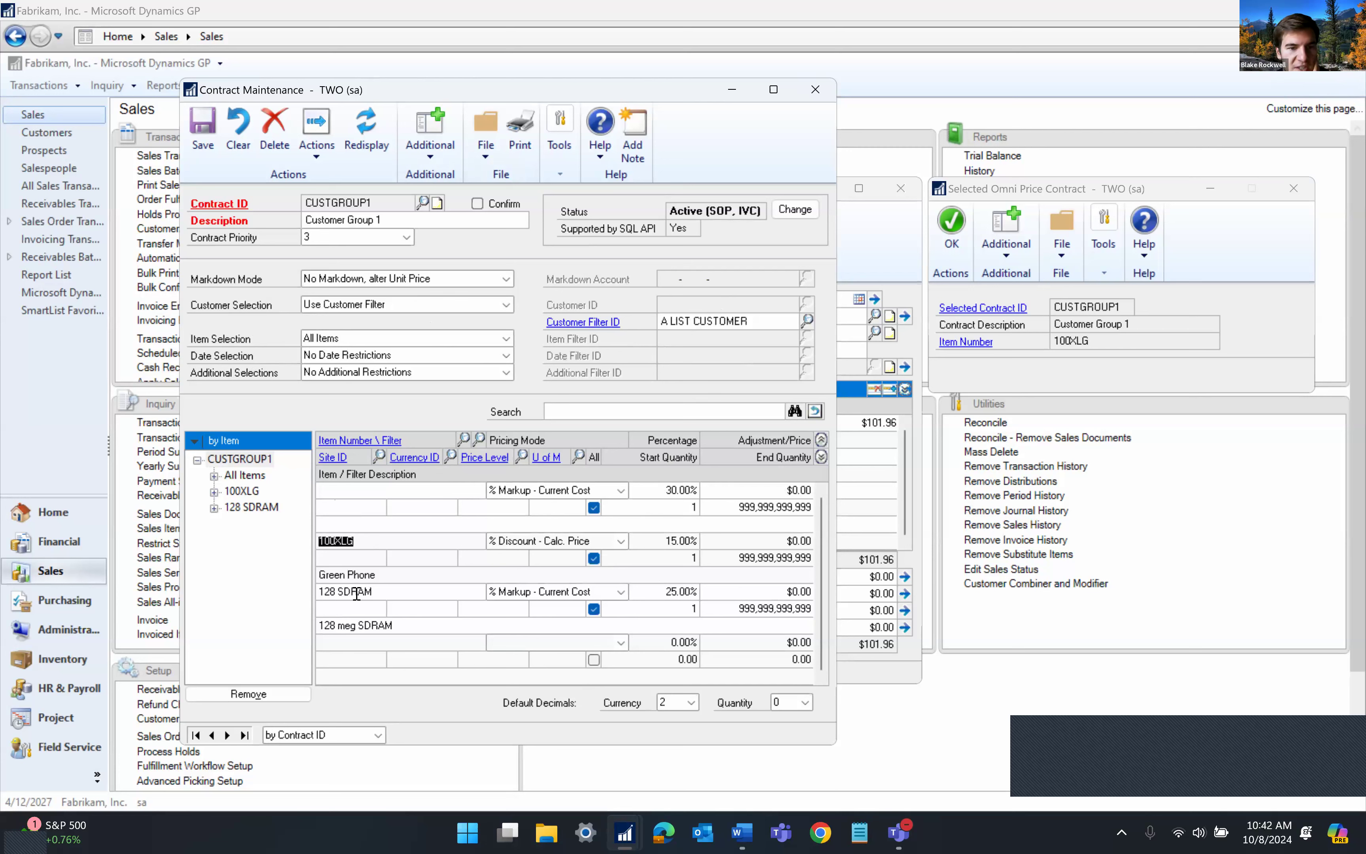
left_click(358, 591)
left_click(343, 587)
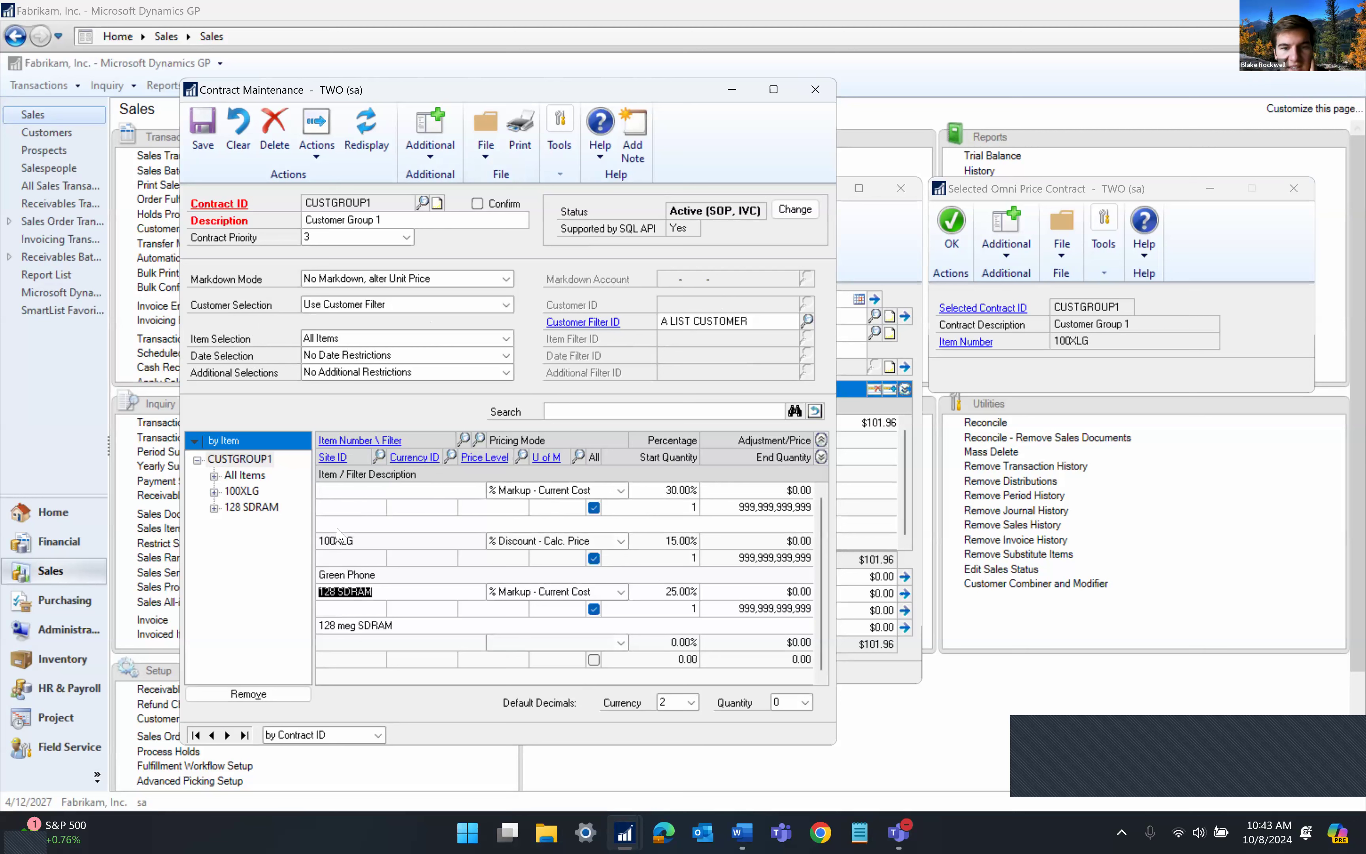
left_click(337, 541)
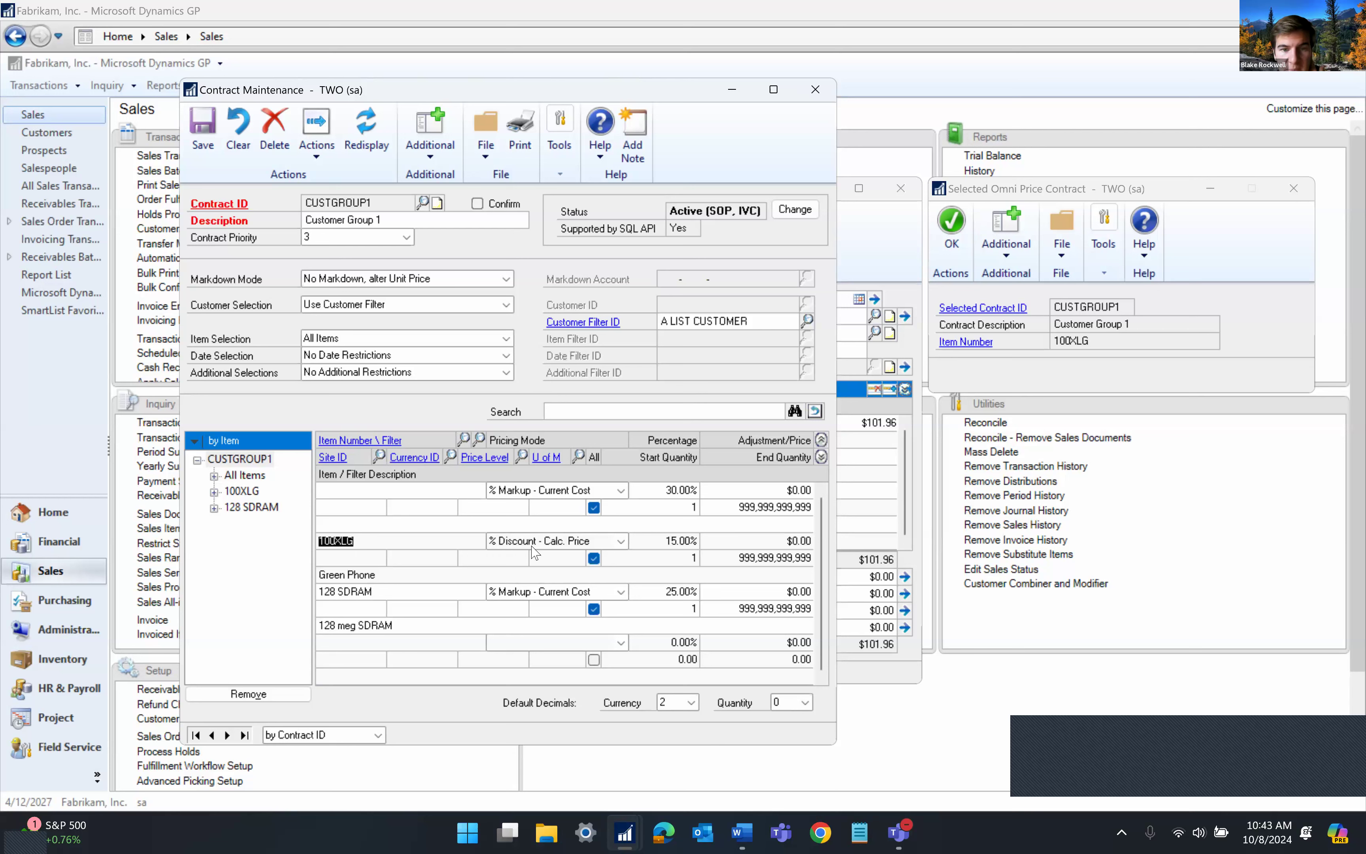
left_click(360, 591)
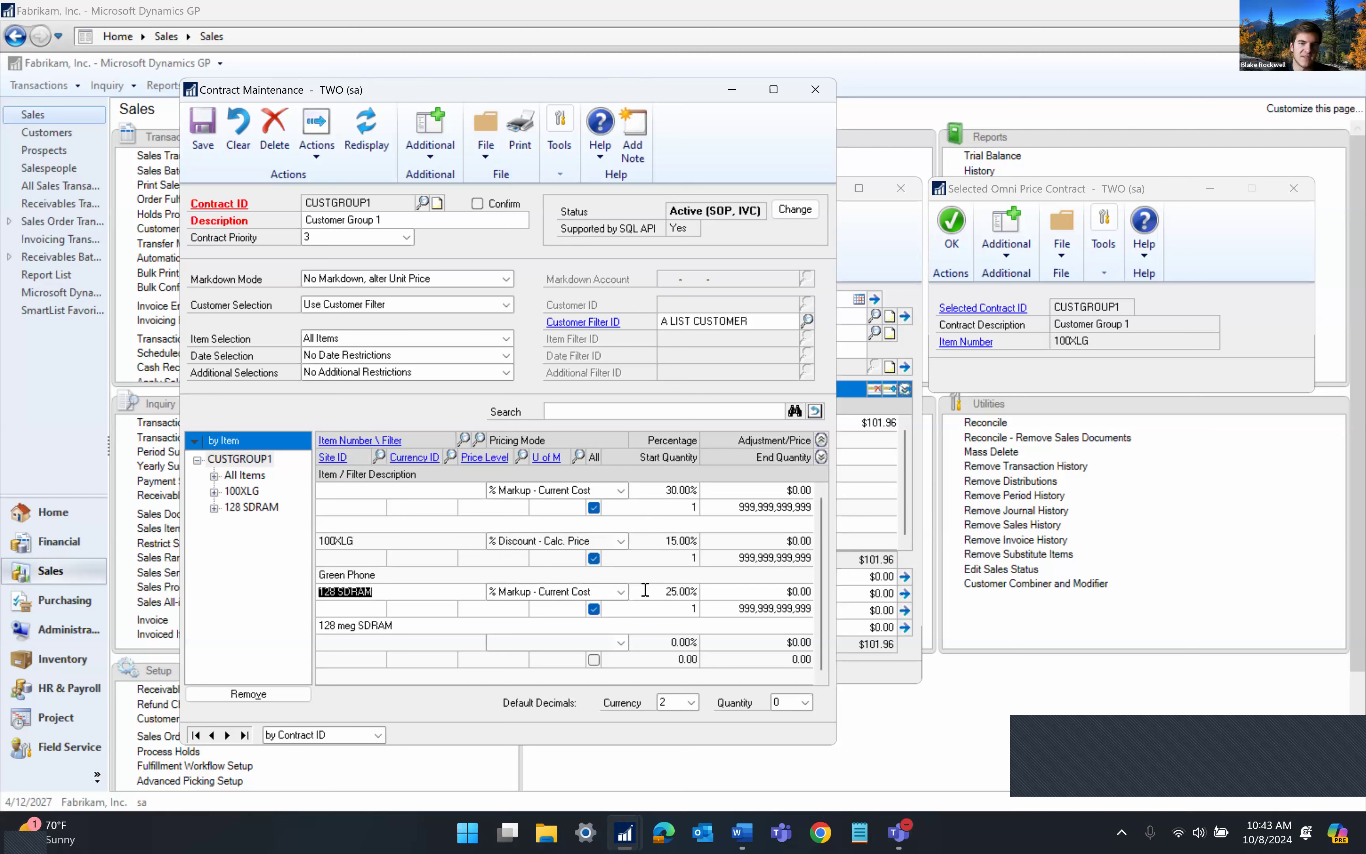
left_click(357, 490)
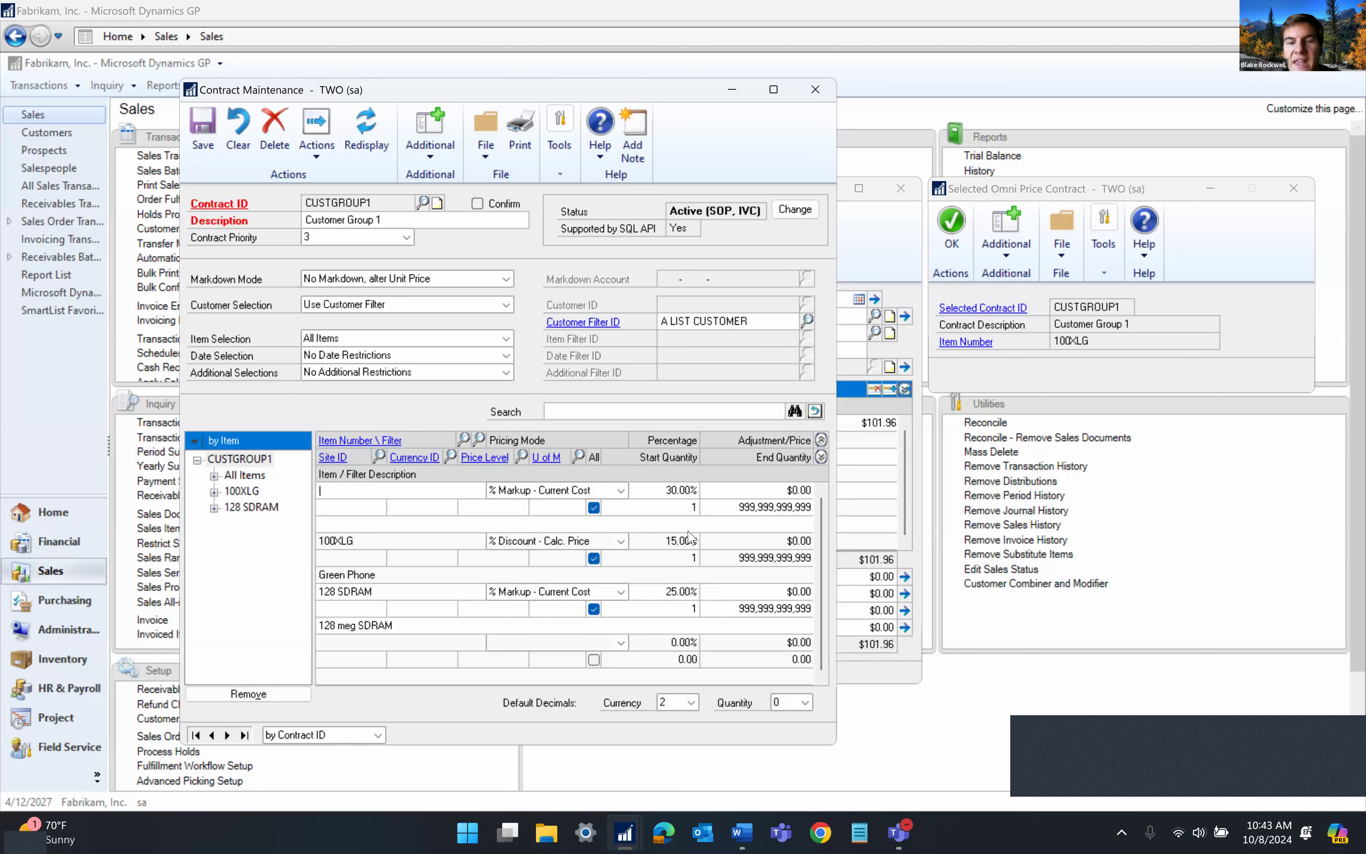
Close Contract Maintenance and check the invoice line's Extended Price and extra actions list
left_click(815, 89)
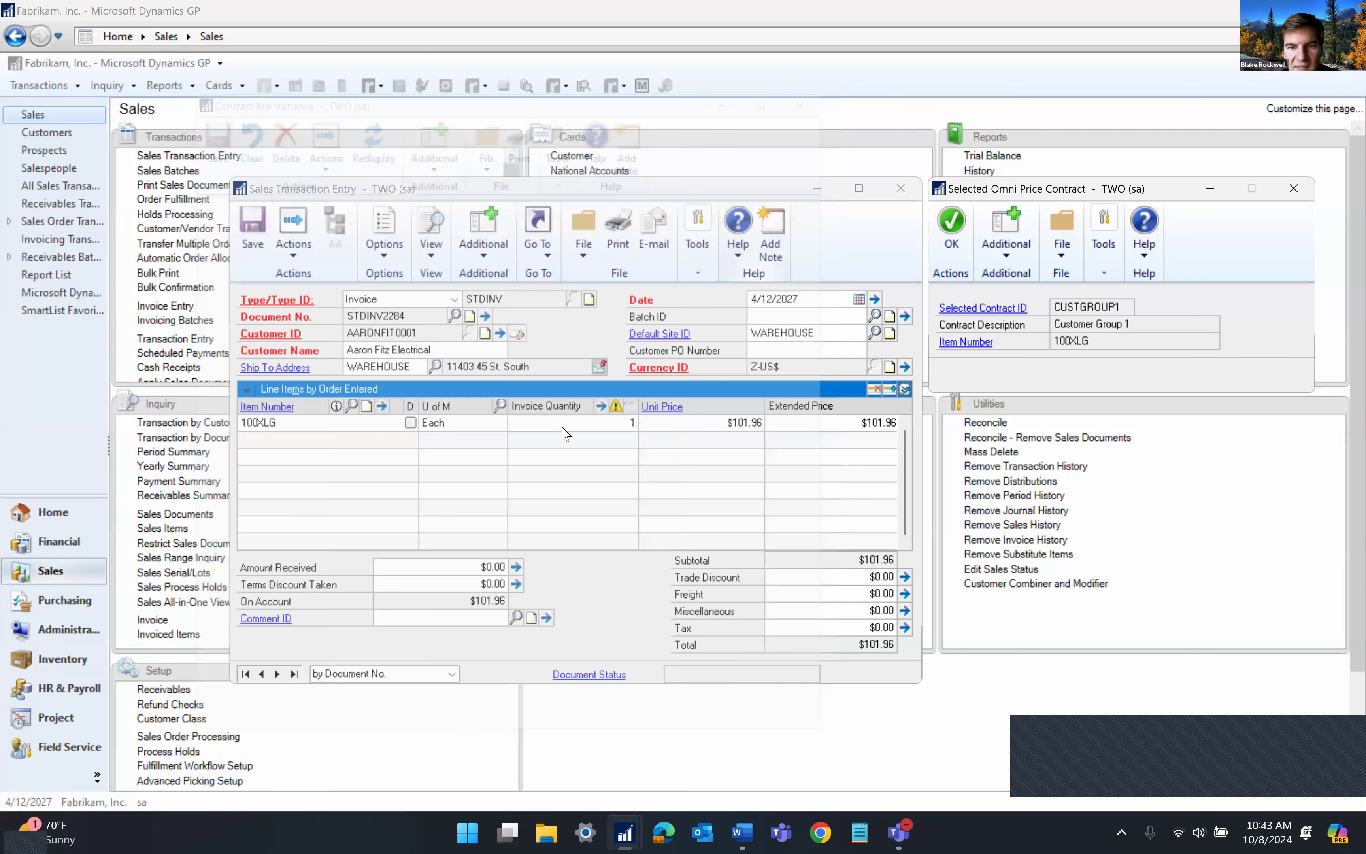
left_click(840, 423)
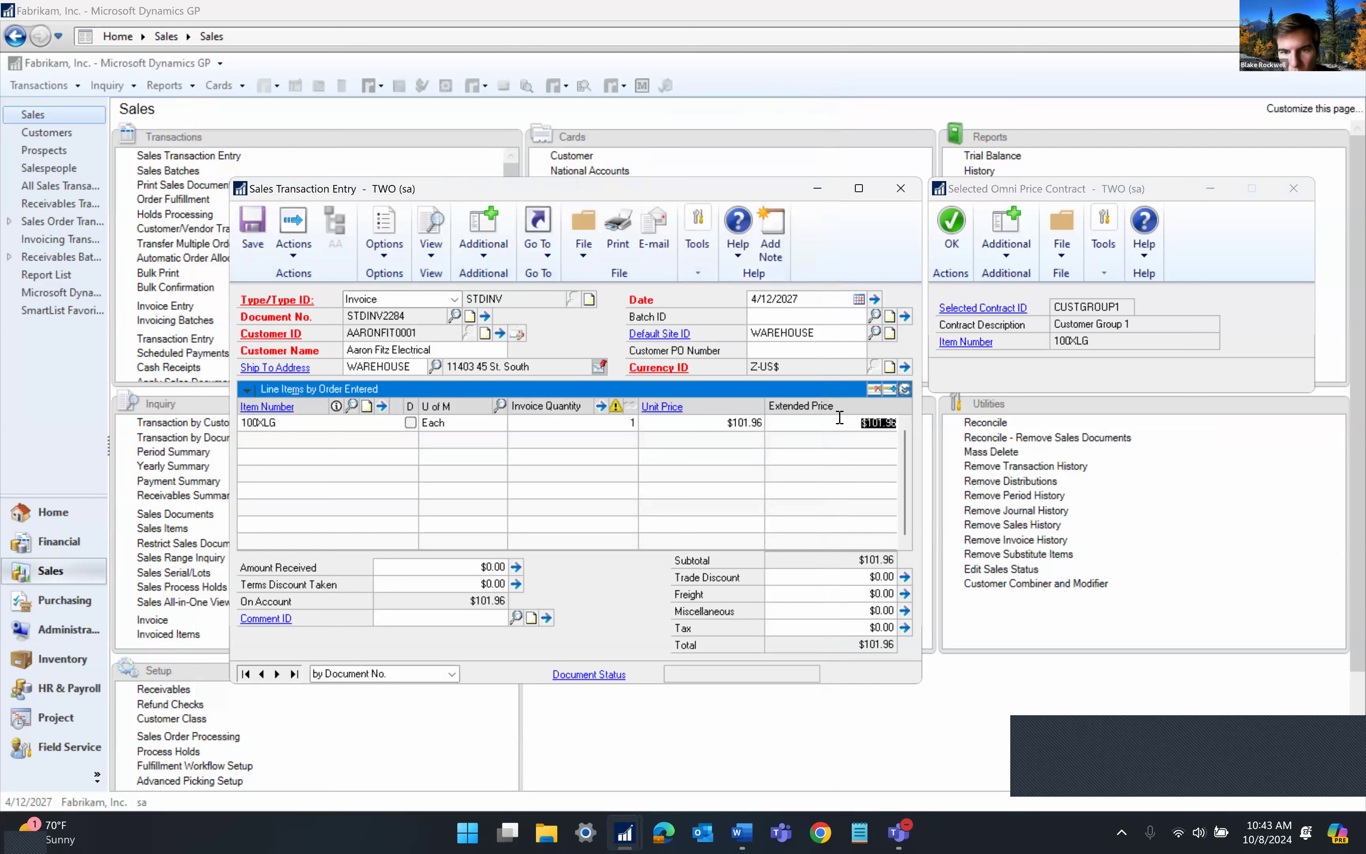
left_click(504, 247)
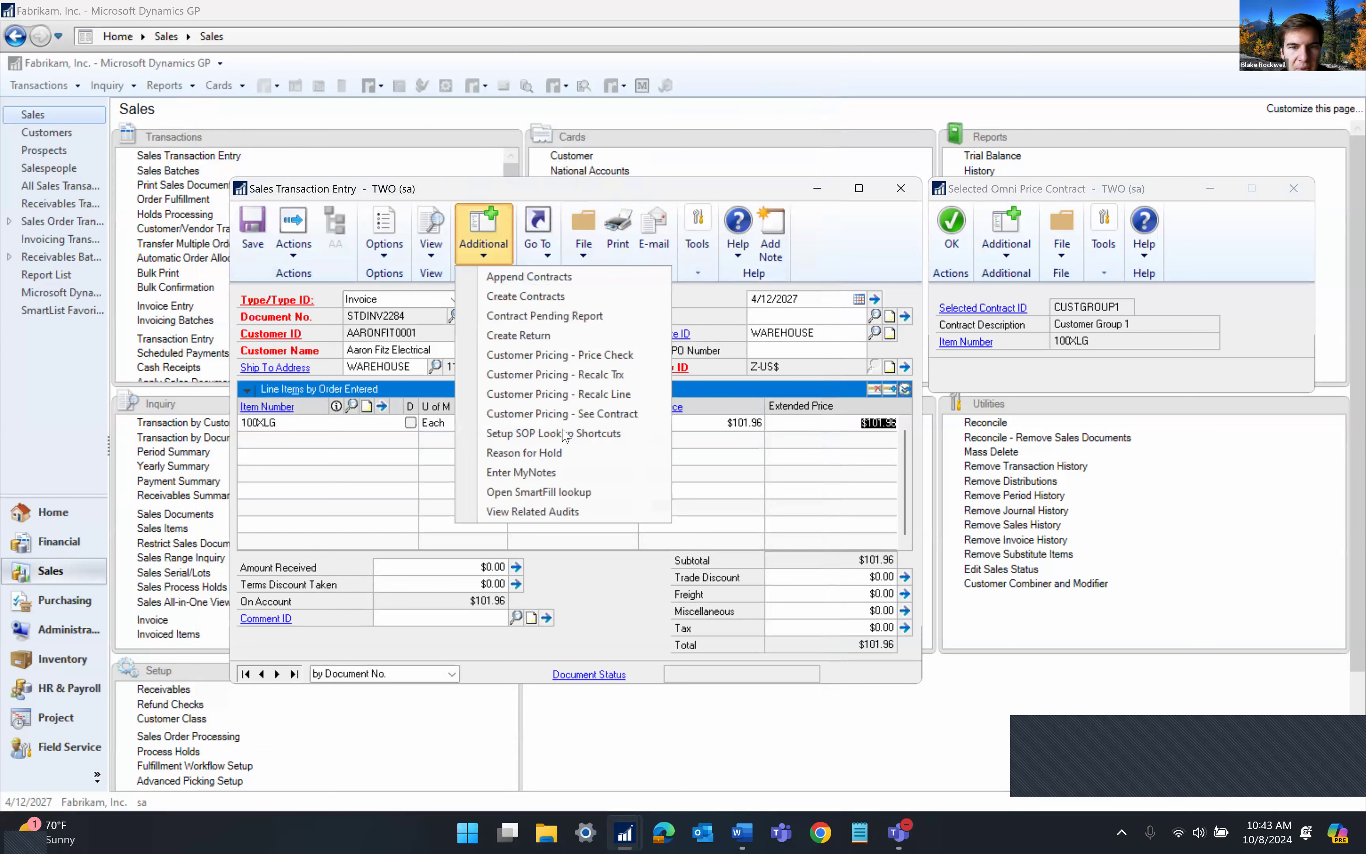
left_click(860, 427)
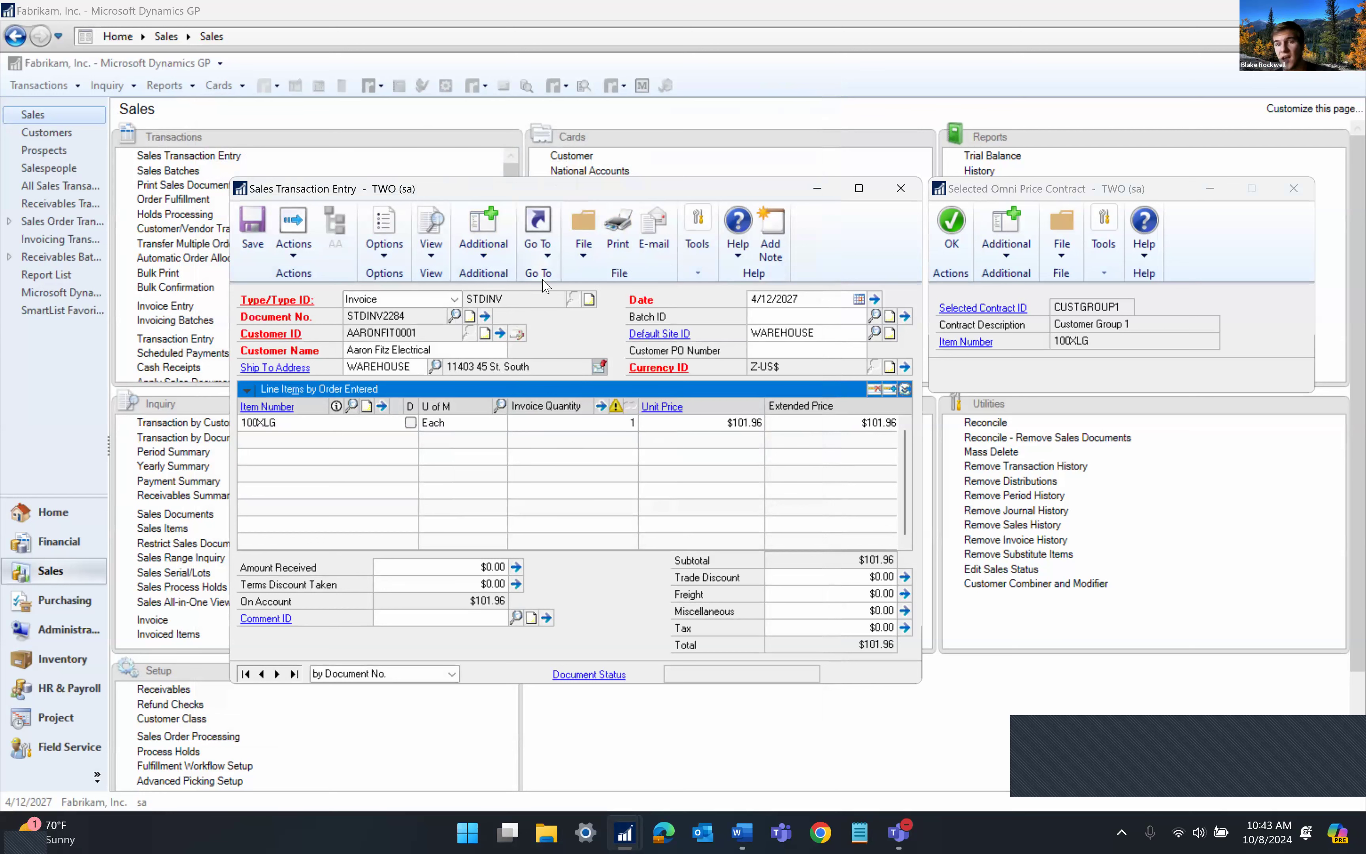
Close the 100XLG invoice, supply the credit limit override password, and delete it unsaved
left_click(900, 189)
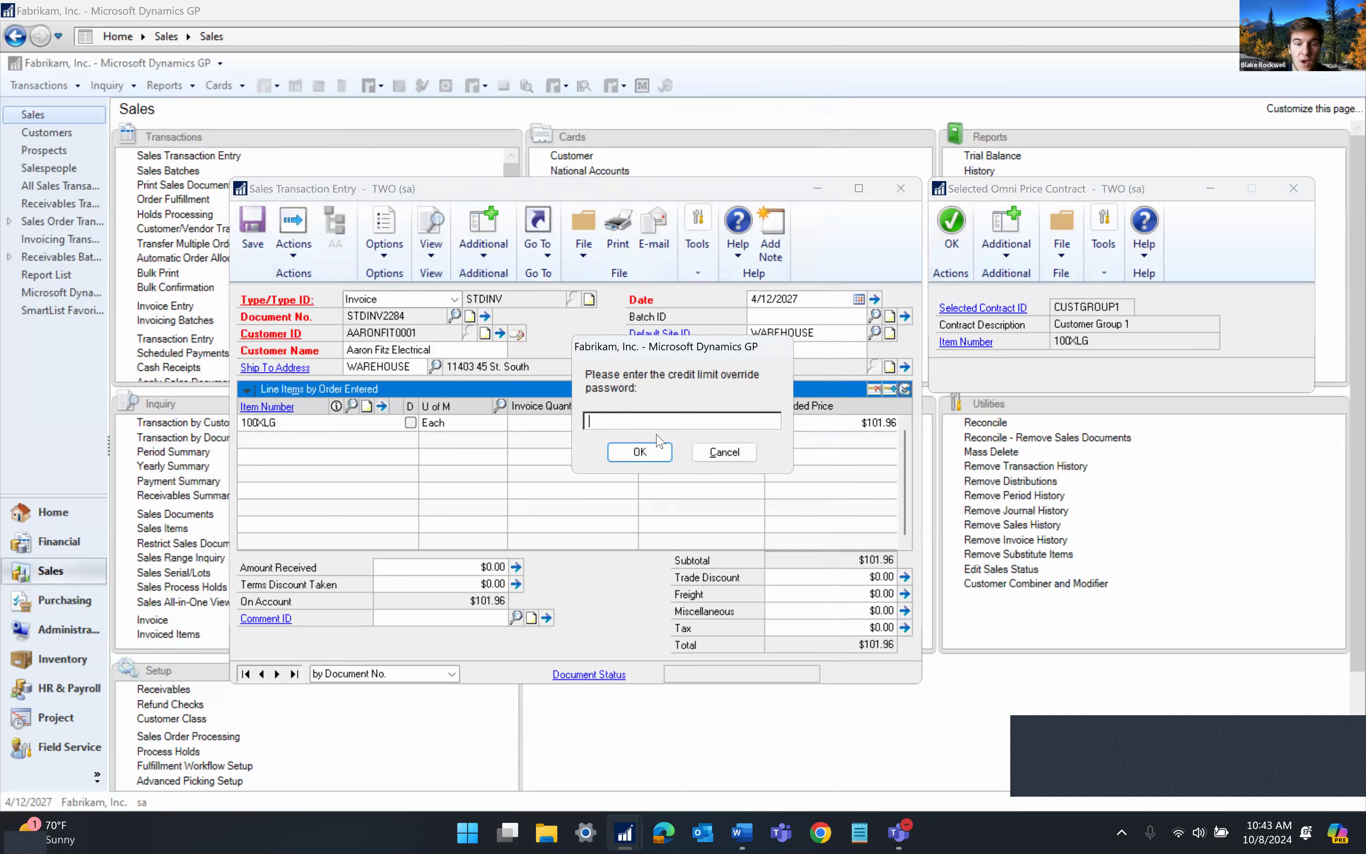
type("access")
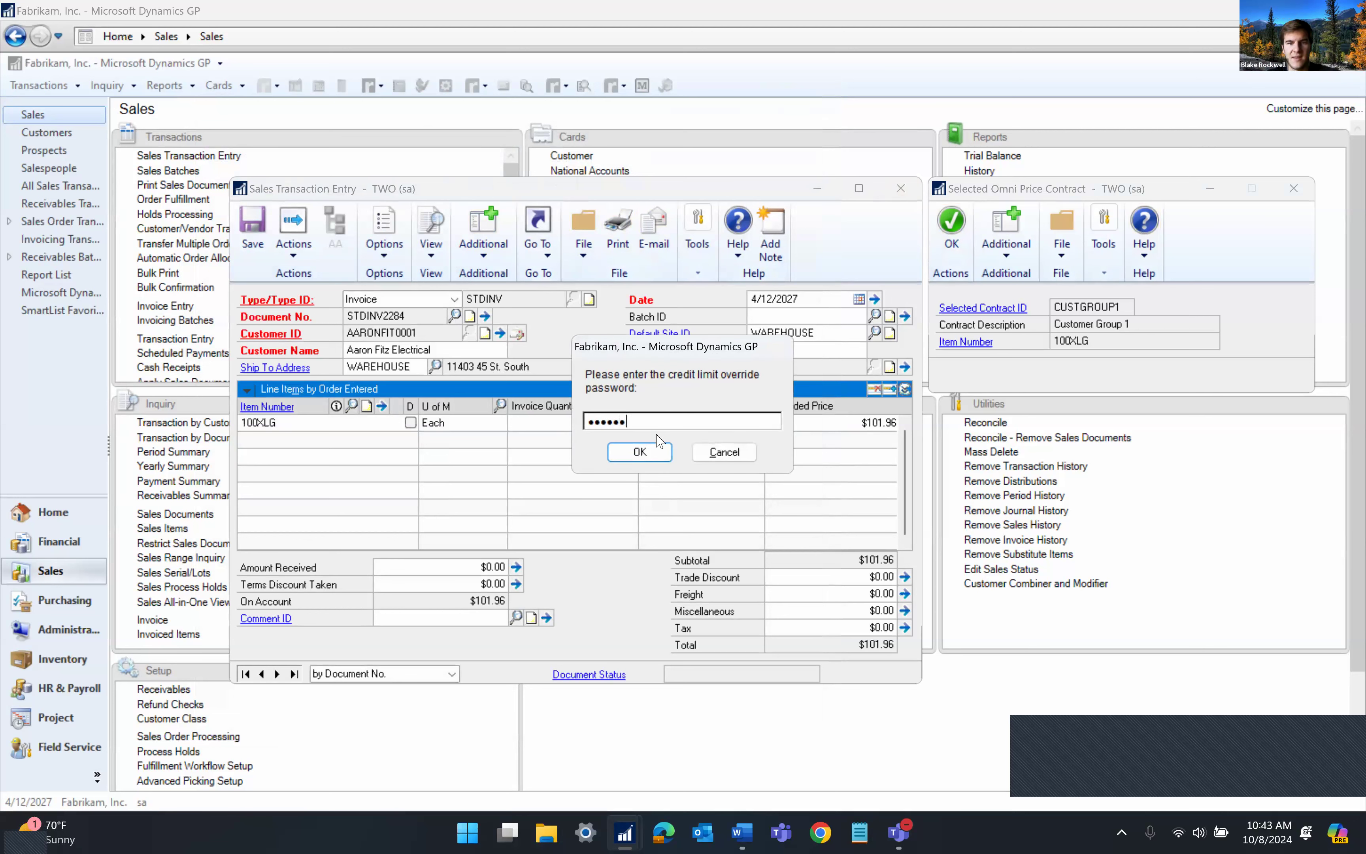
left_click(643, 451)
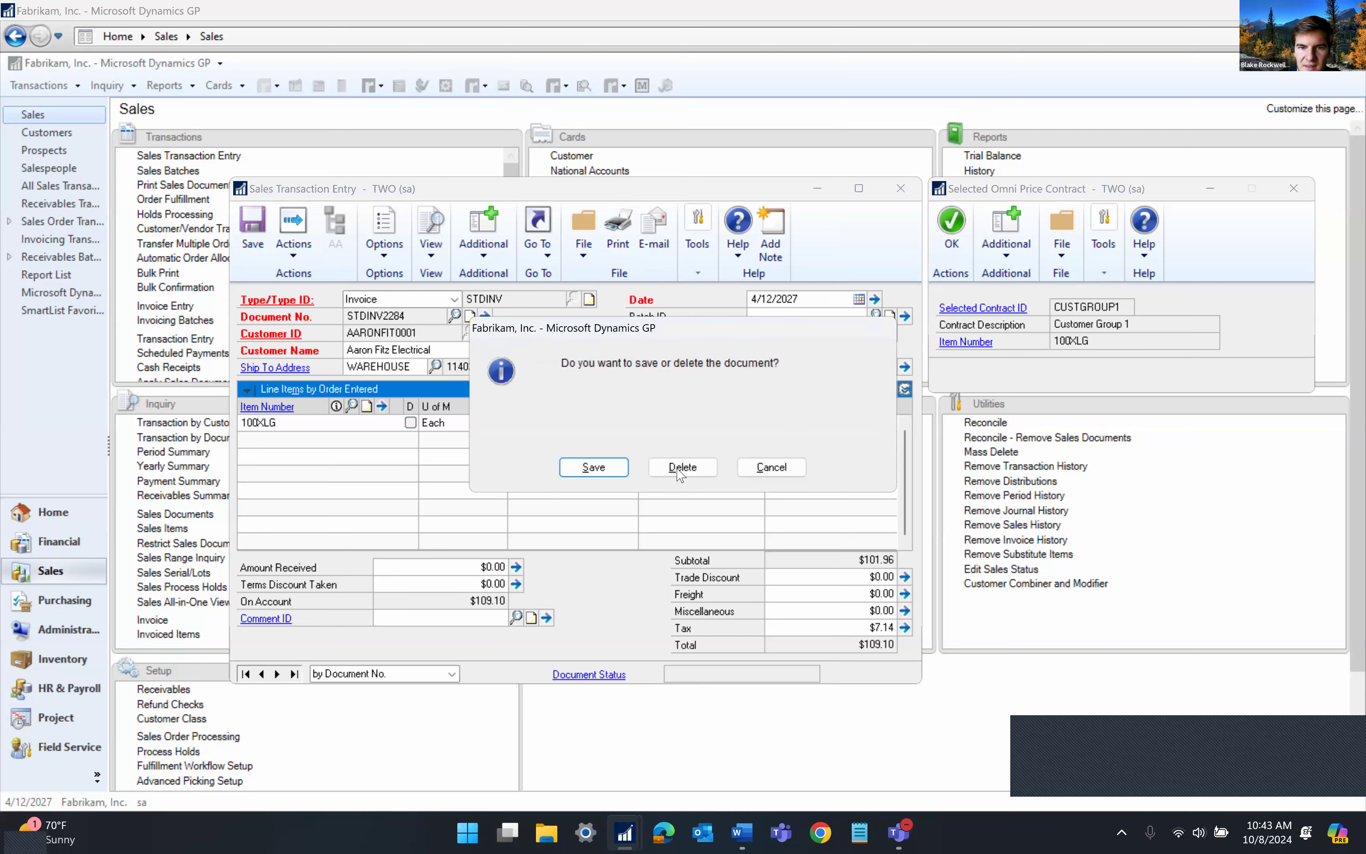
left_click(773, 465)
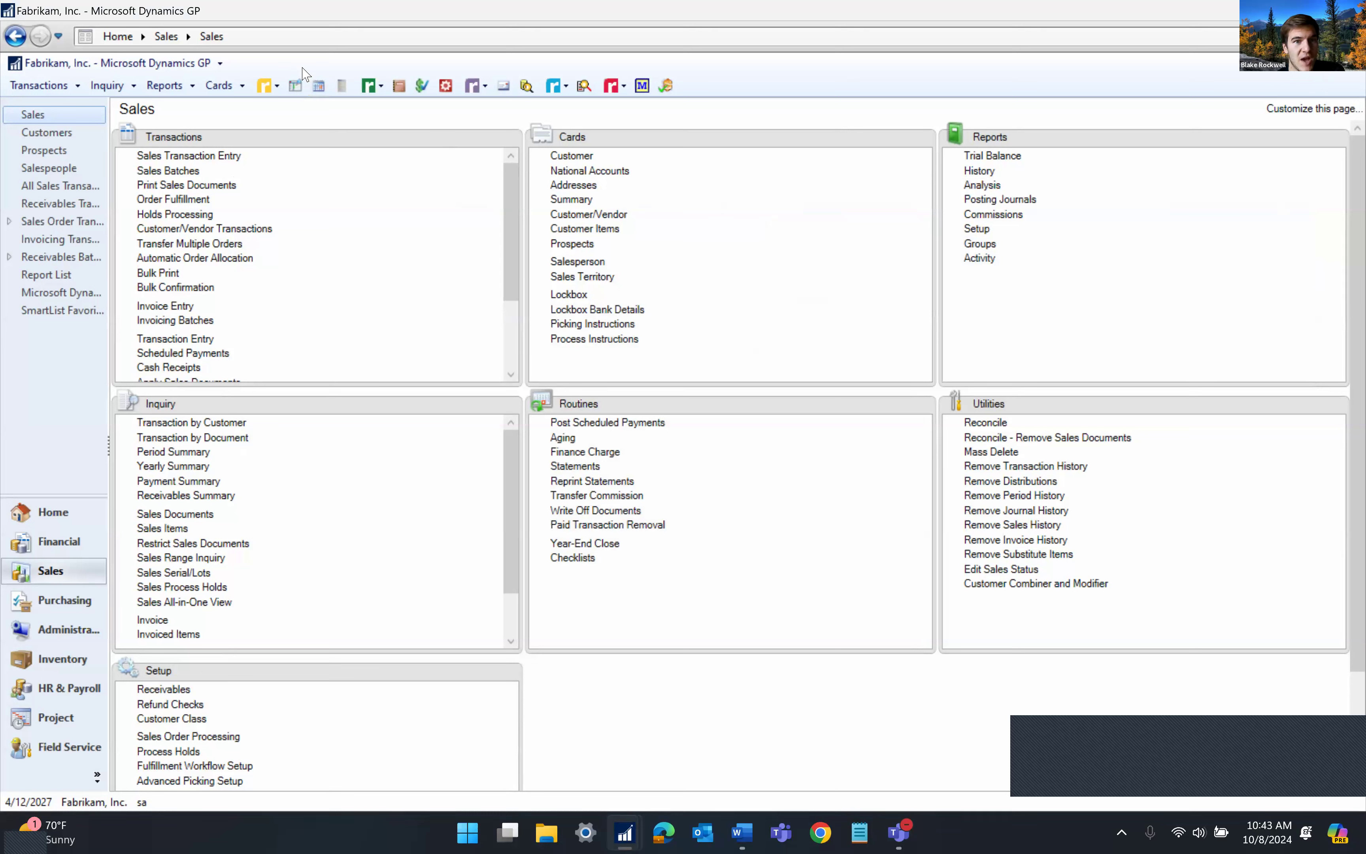
left_click(269, 88)
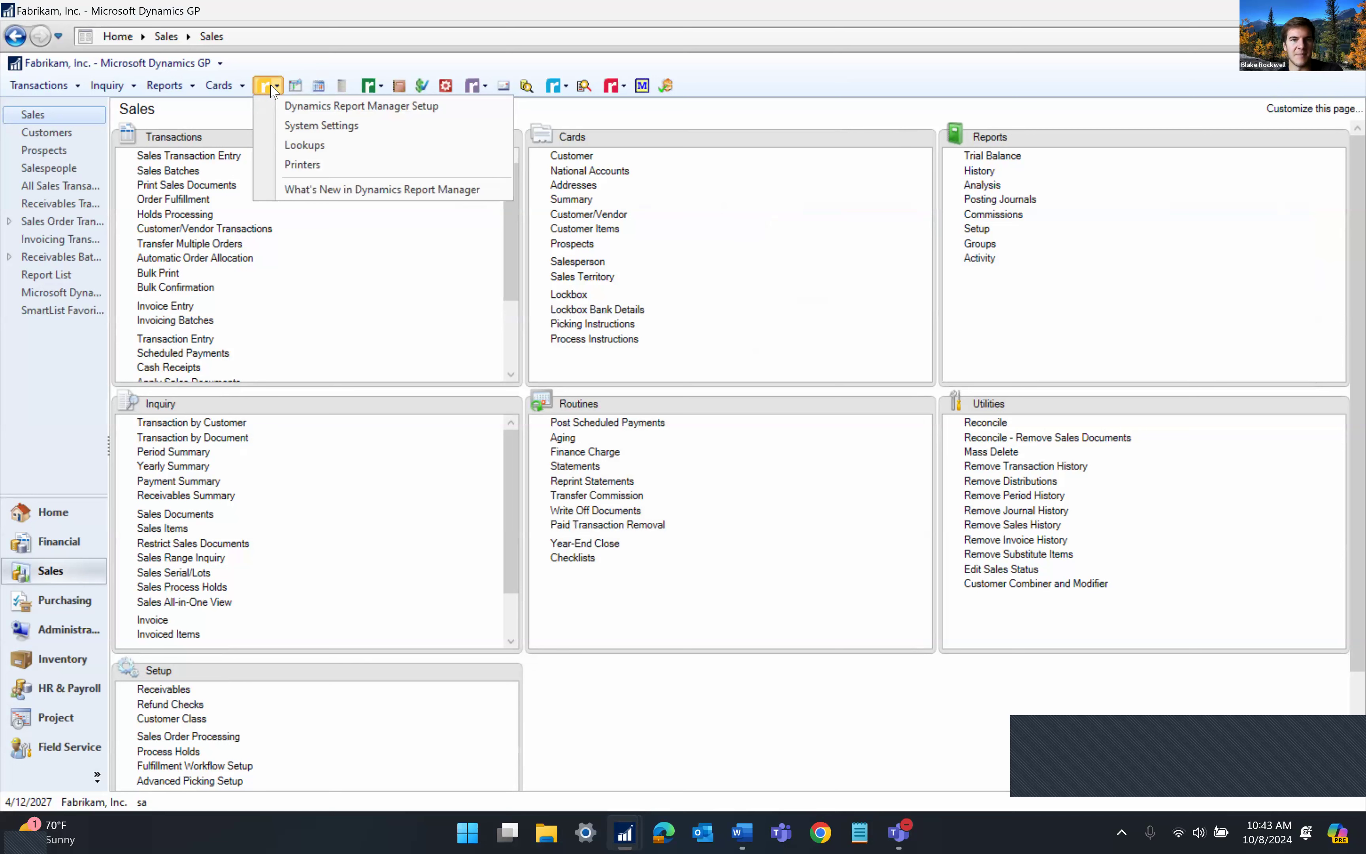
left_click(305, 106)
left_click(276, 87)
left_click(267, 89)
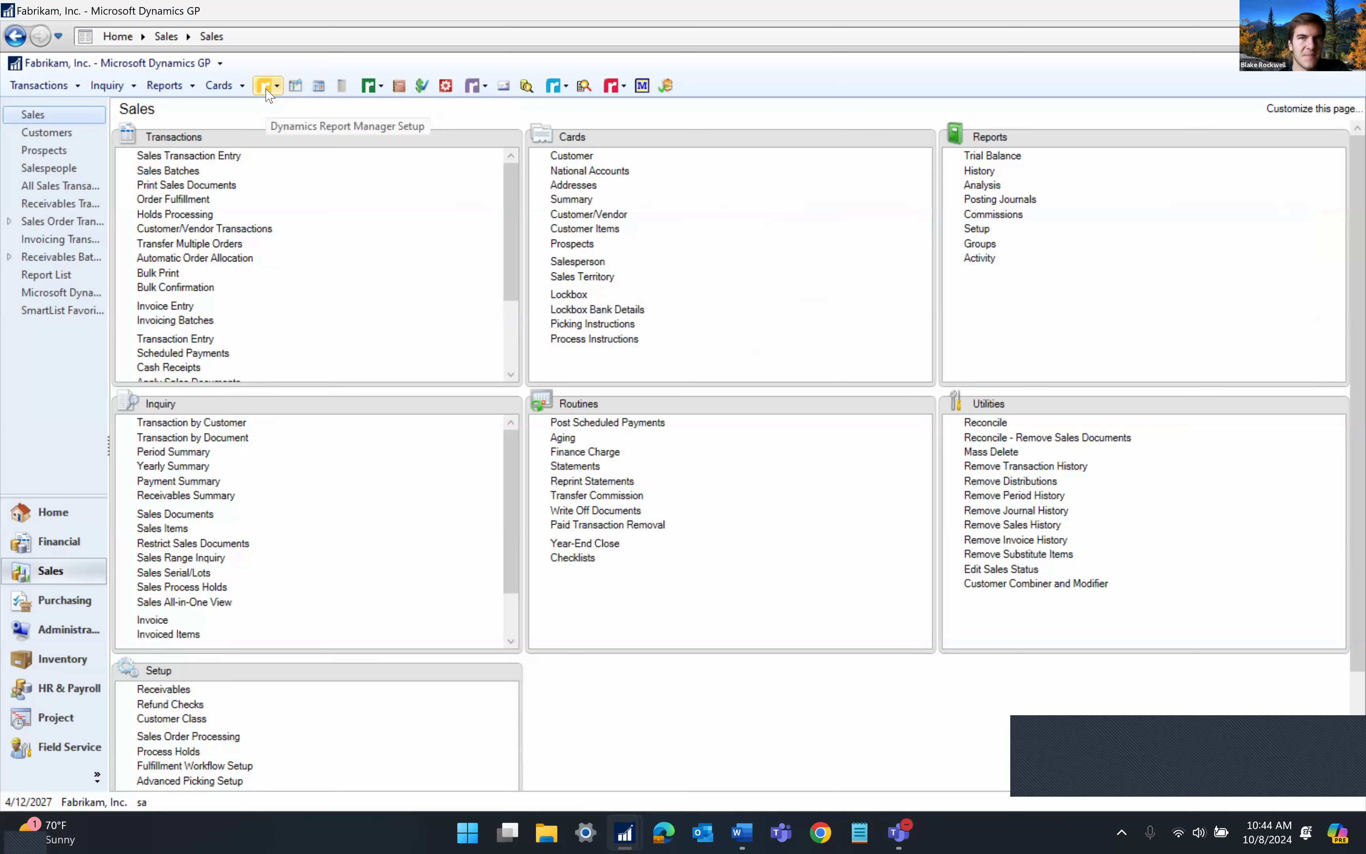
Open Report Manager Explorer and view its print queue, reports list, and three launch points
left_click(294, 86)
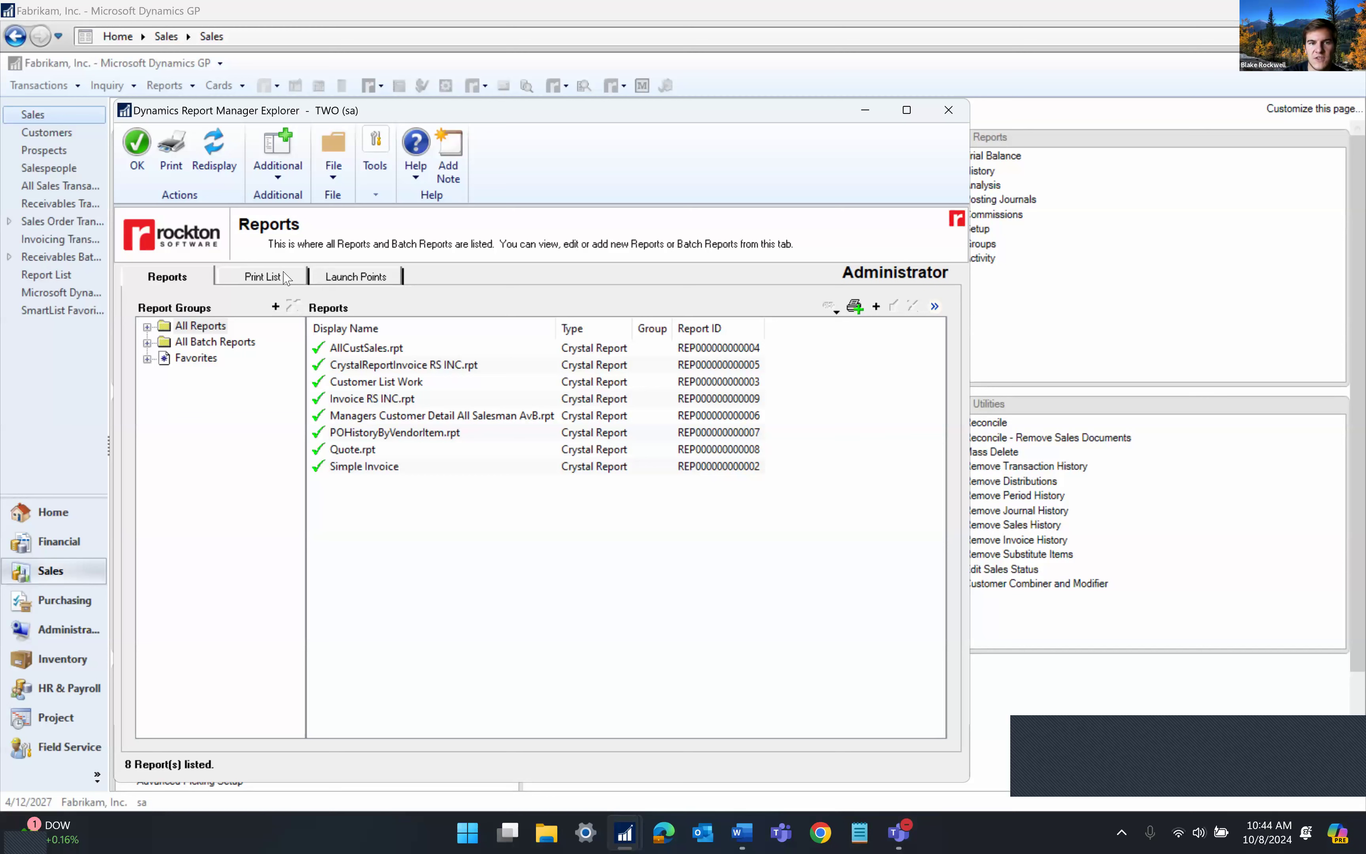
left_click(262, 277)
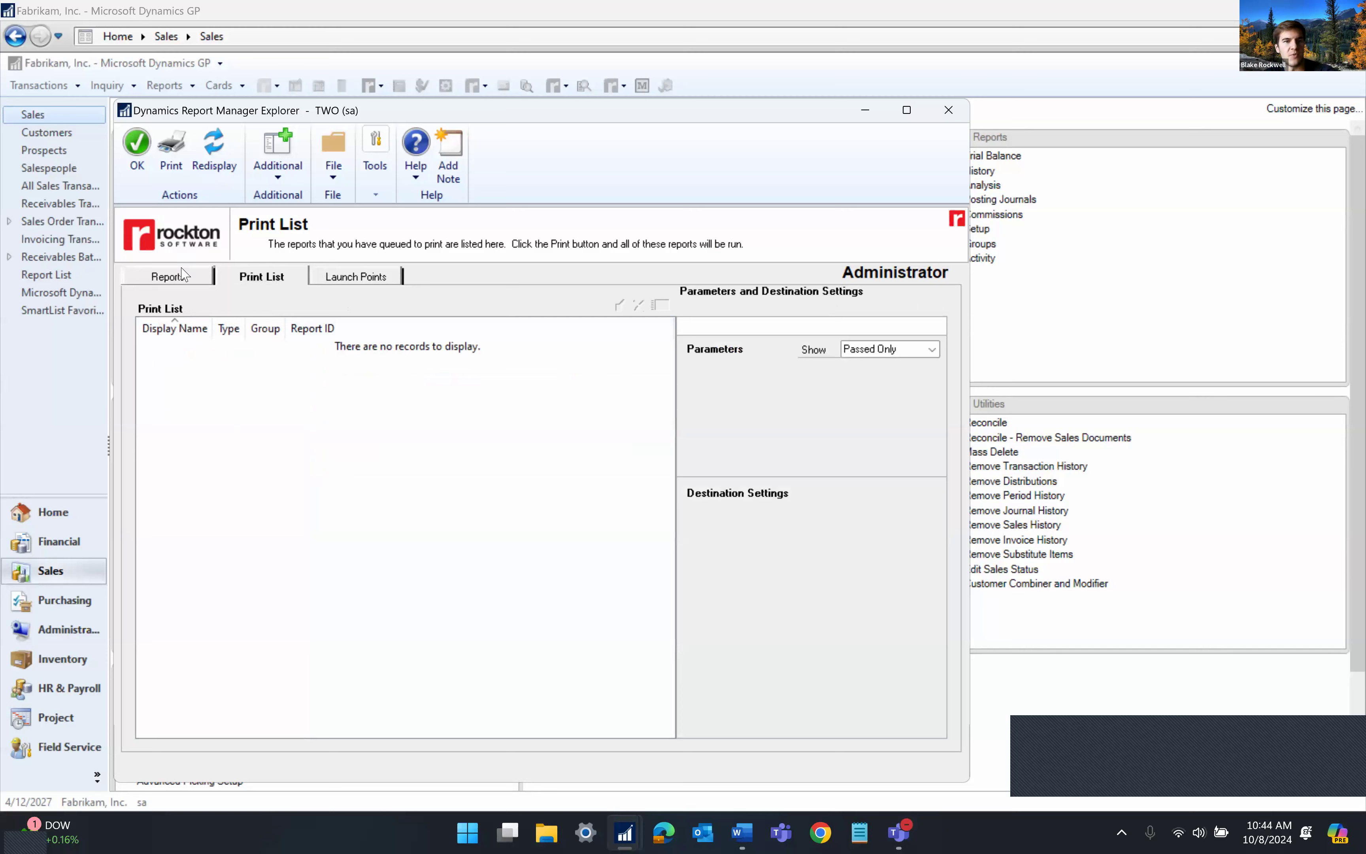
left_click(175, 285)
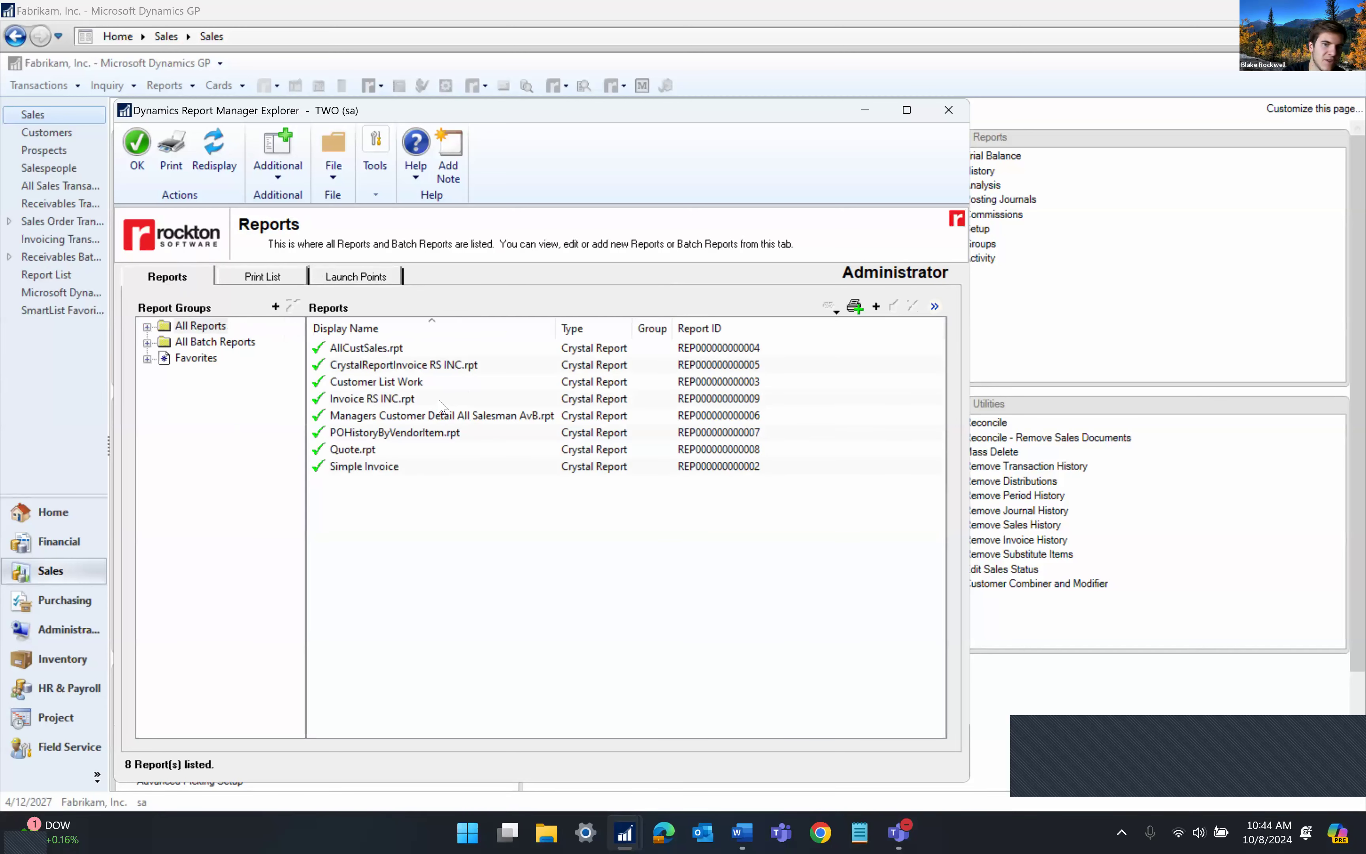
left_click(279, 284)
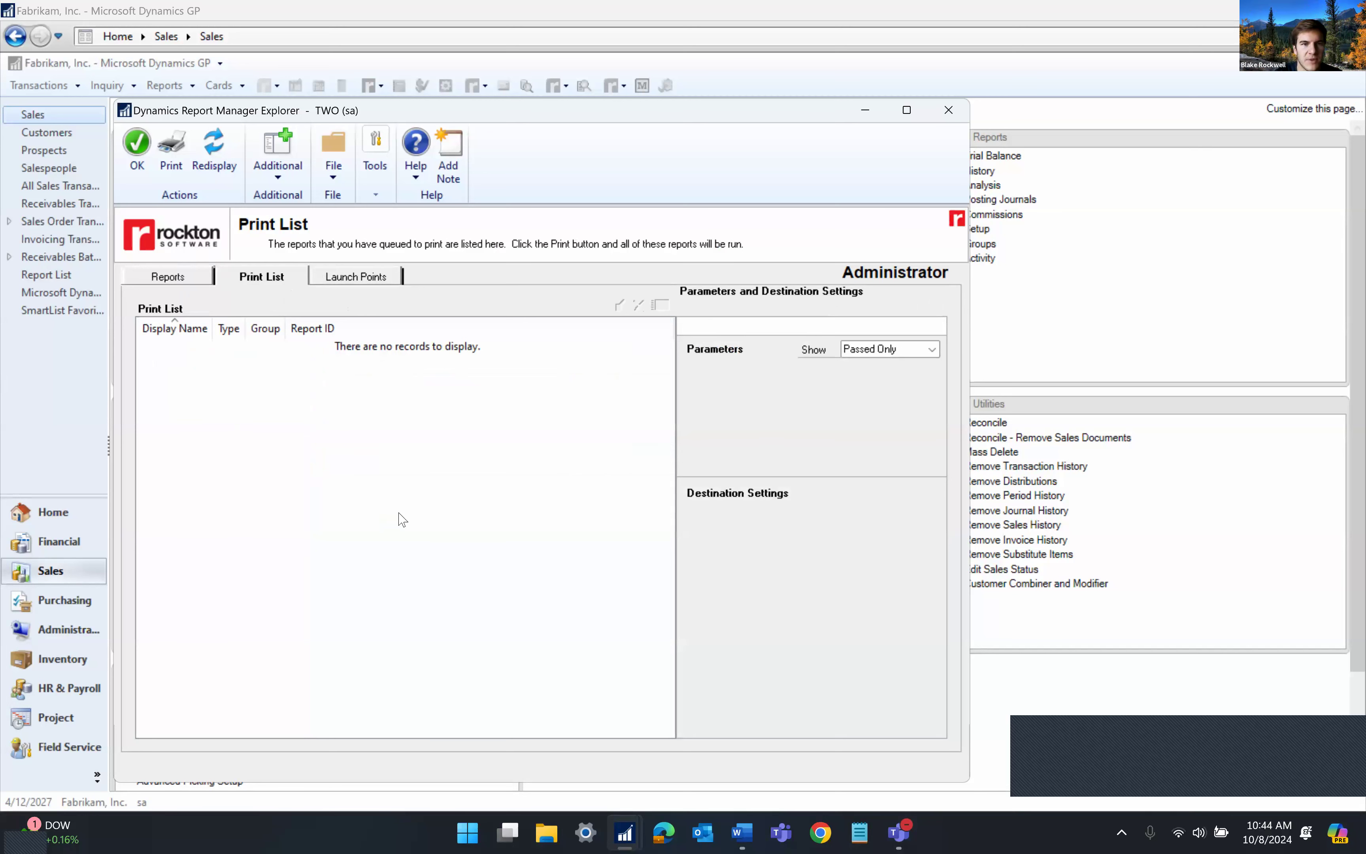
left_click(343, 282)
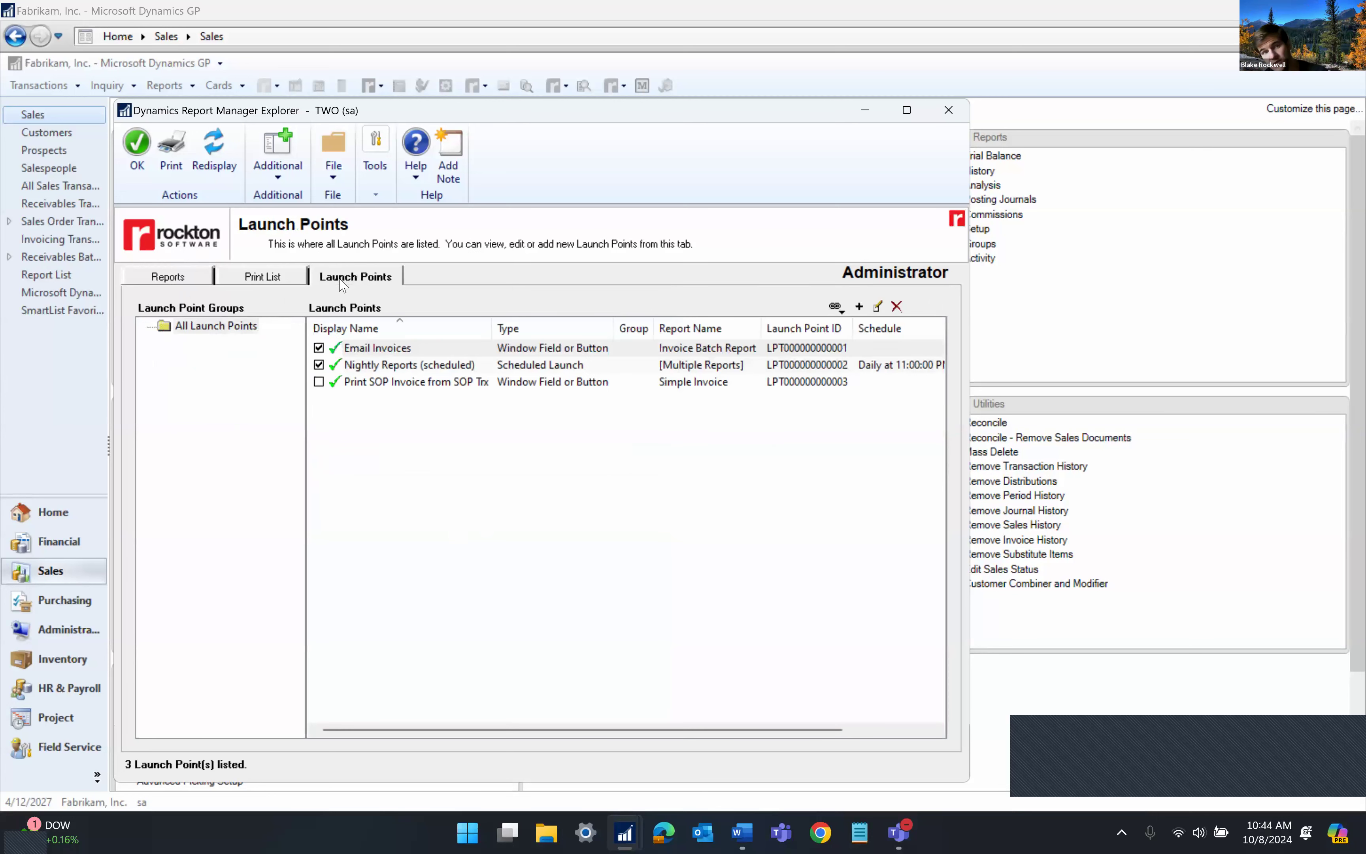